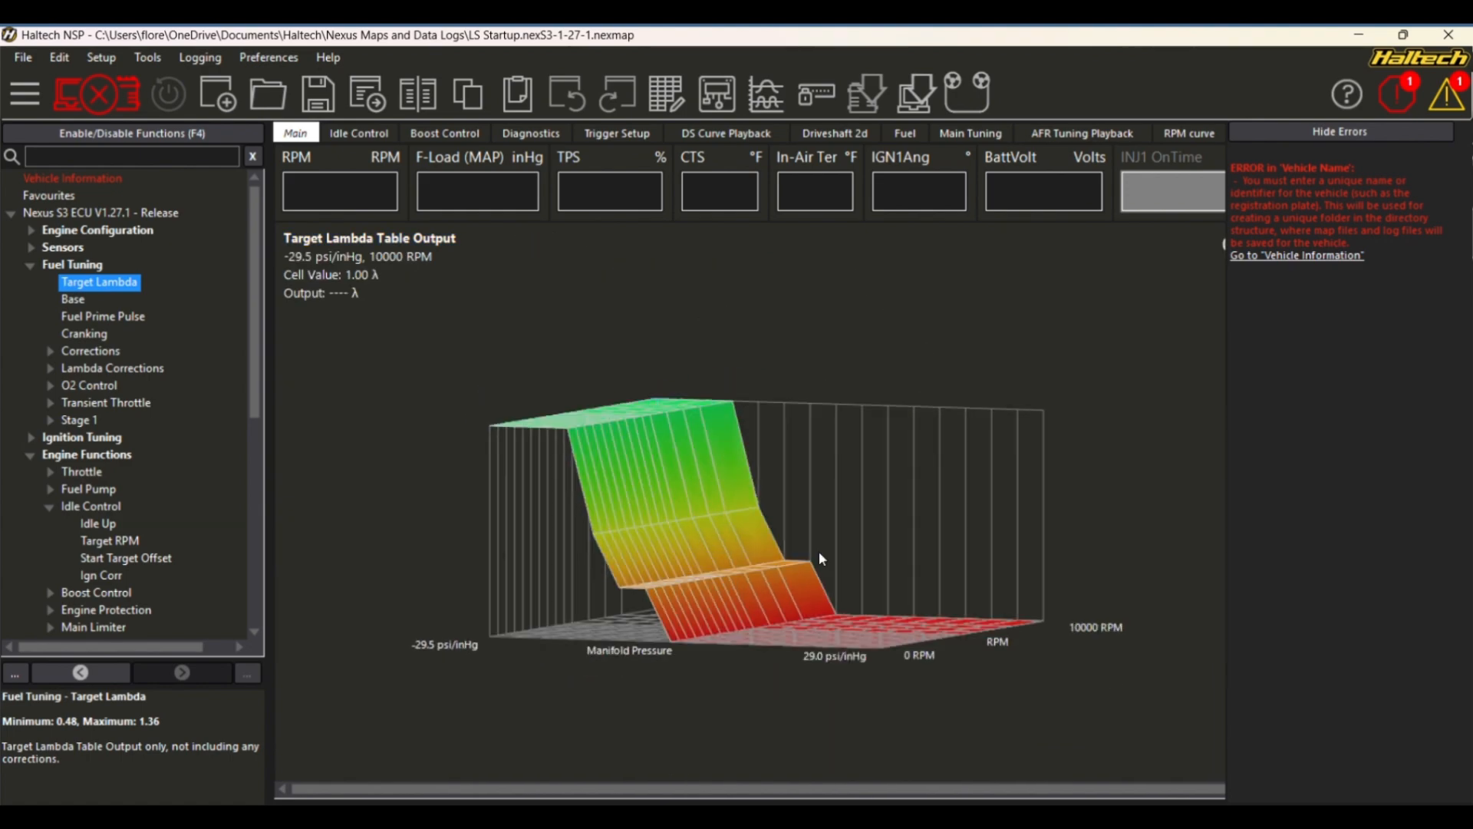
# Open the base ignition tuning table and select the 4000 to 5000 RPM cells between -14.8 and -8.9 load
pyautogui.doubleClick(117, 438)
pyautogui.click(74, 455)
pyautogui.moveTo(633, 467); pyautogui.dragTo(547, 436)
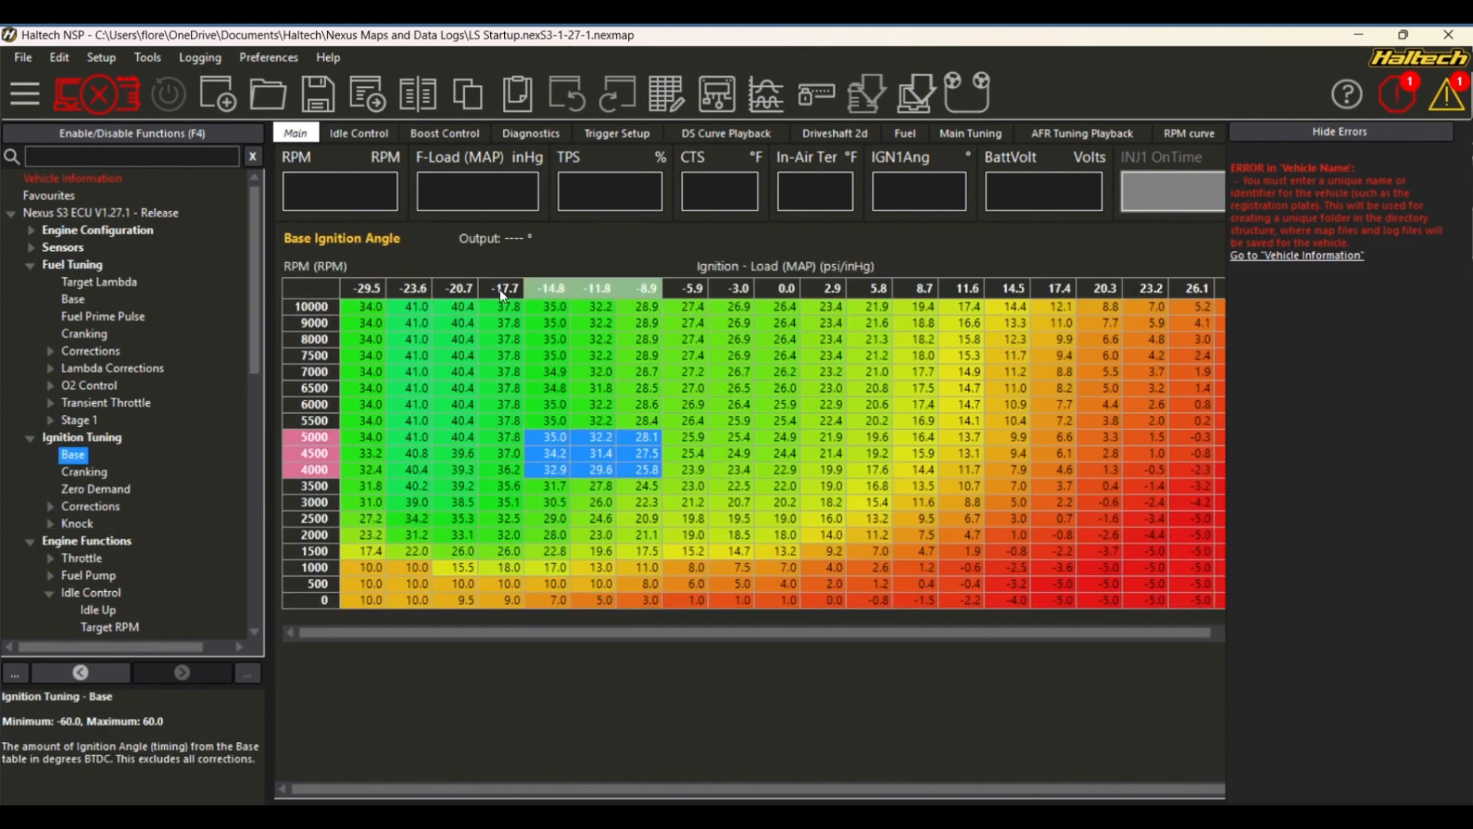
pyautogui.press('space')
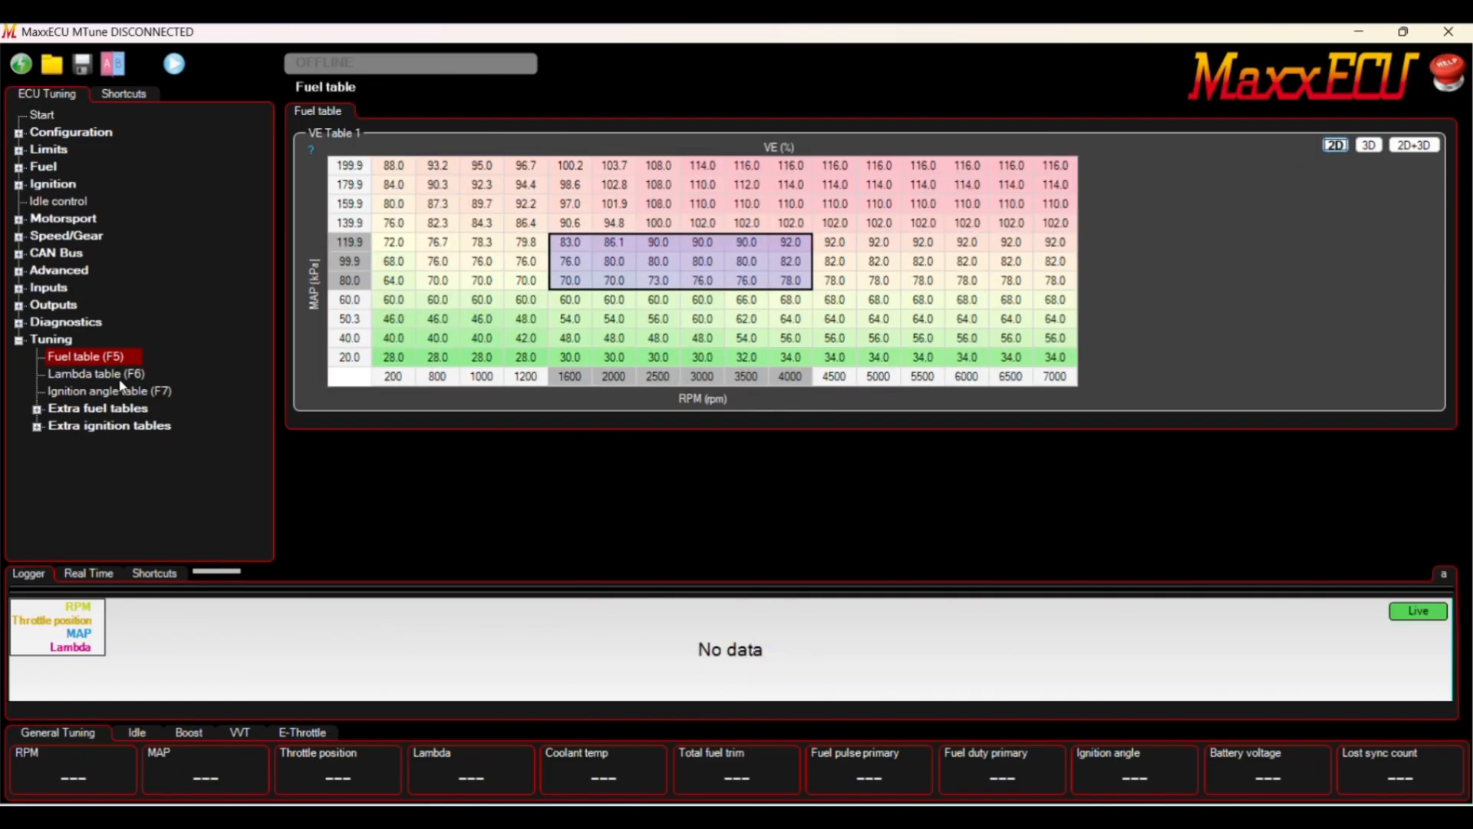
# In MaxxECU MTune, open the ignition angle table and show it in the combined 2D+3D view
pyautogui.click(121, 386)
pyautogui.click(1414, 145)
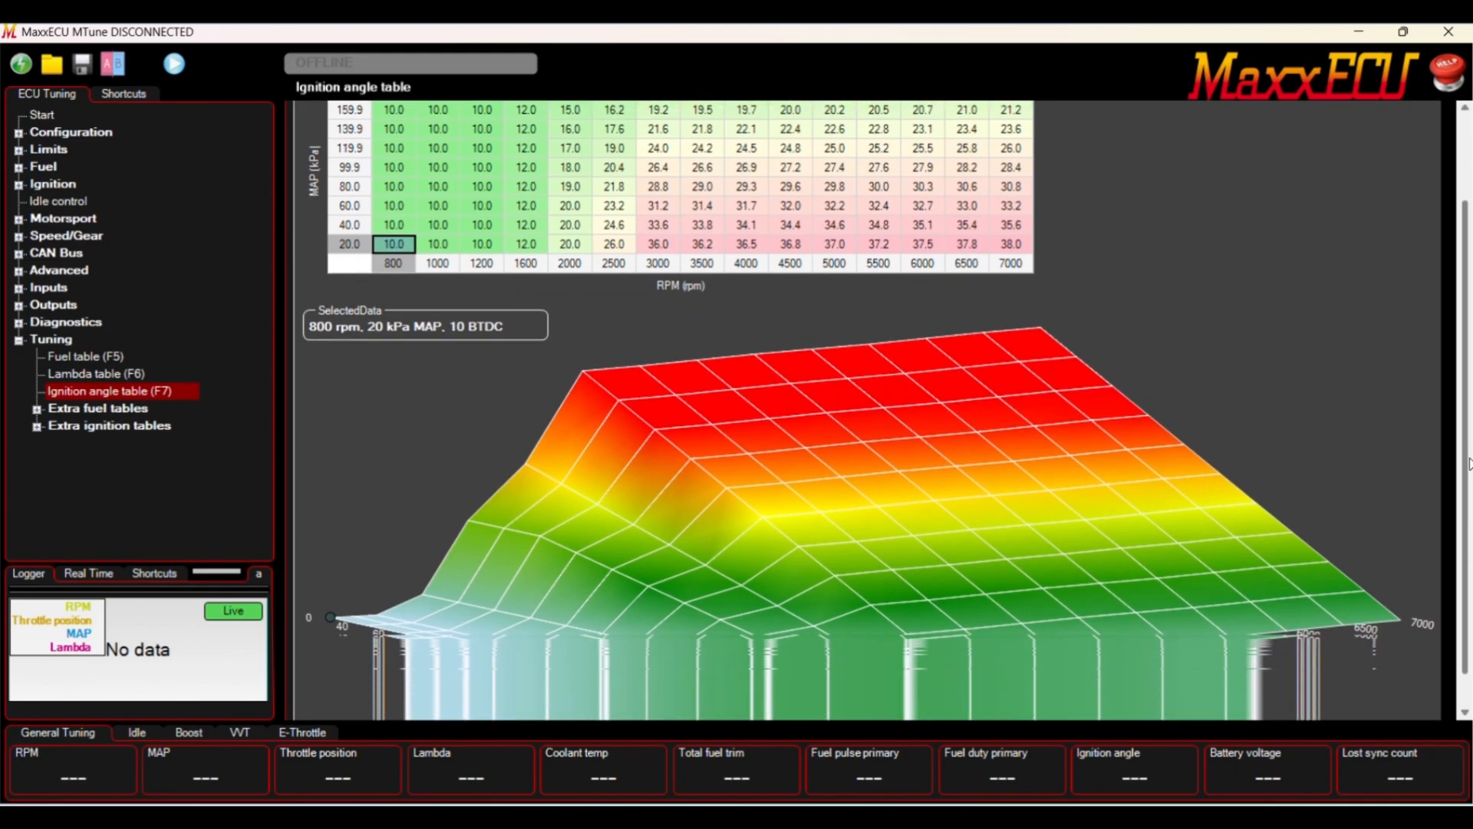
pyautogui.moveTo(1468, 463); pyautogui.dragTo(1125, 683)
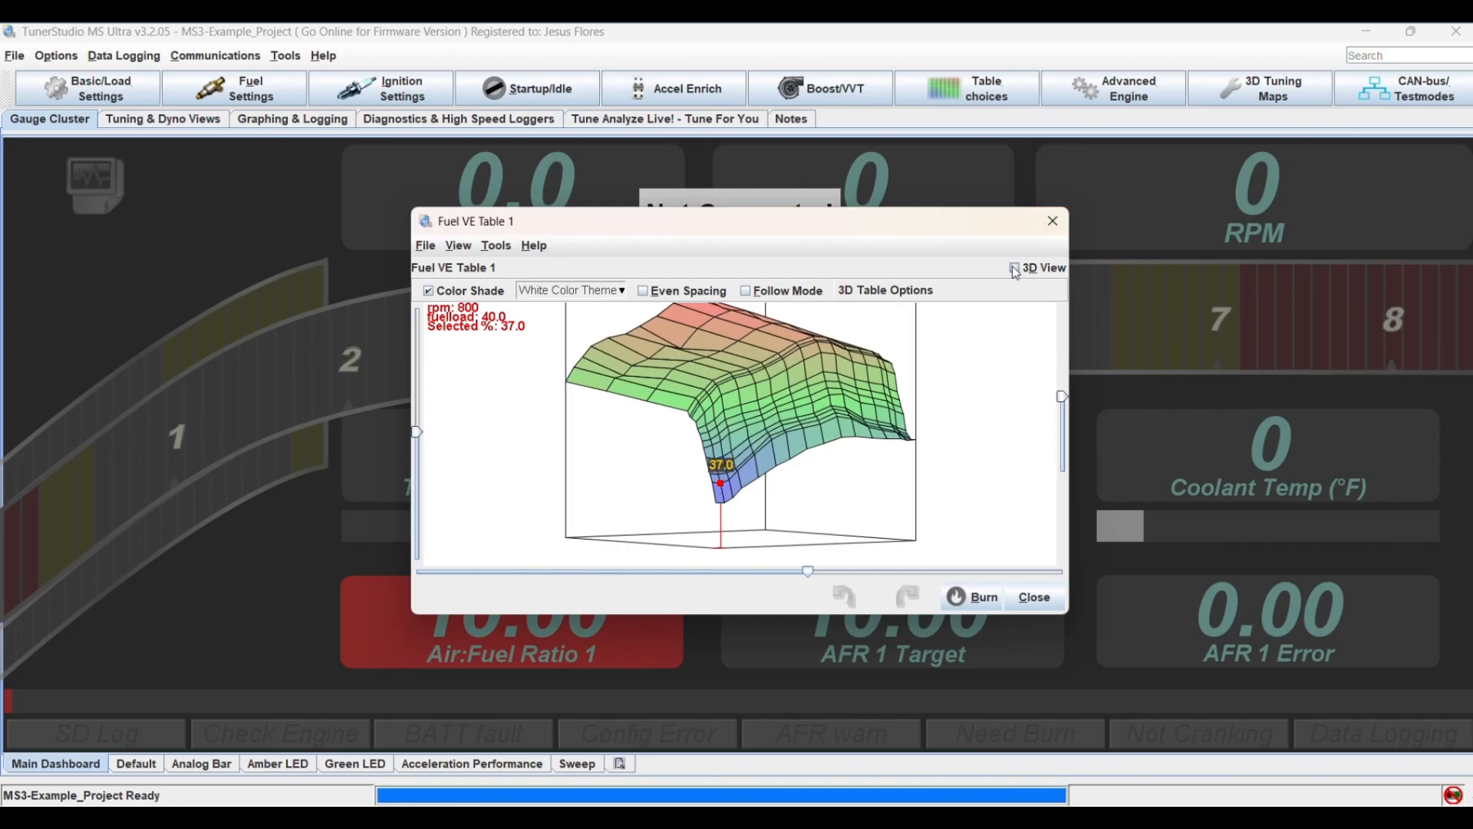
# In TunerStudio, turn off the 3D view of Fuel VE Table 1 and open a widened Ignition Table 1 (Spark Advance)
pyautogui.click(1014, 268)
pyautogui.click(379, 88)
pyautogui.click(399, 357)
pyautogui.click(1015, 191)
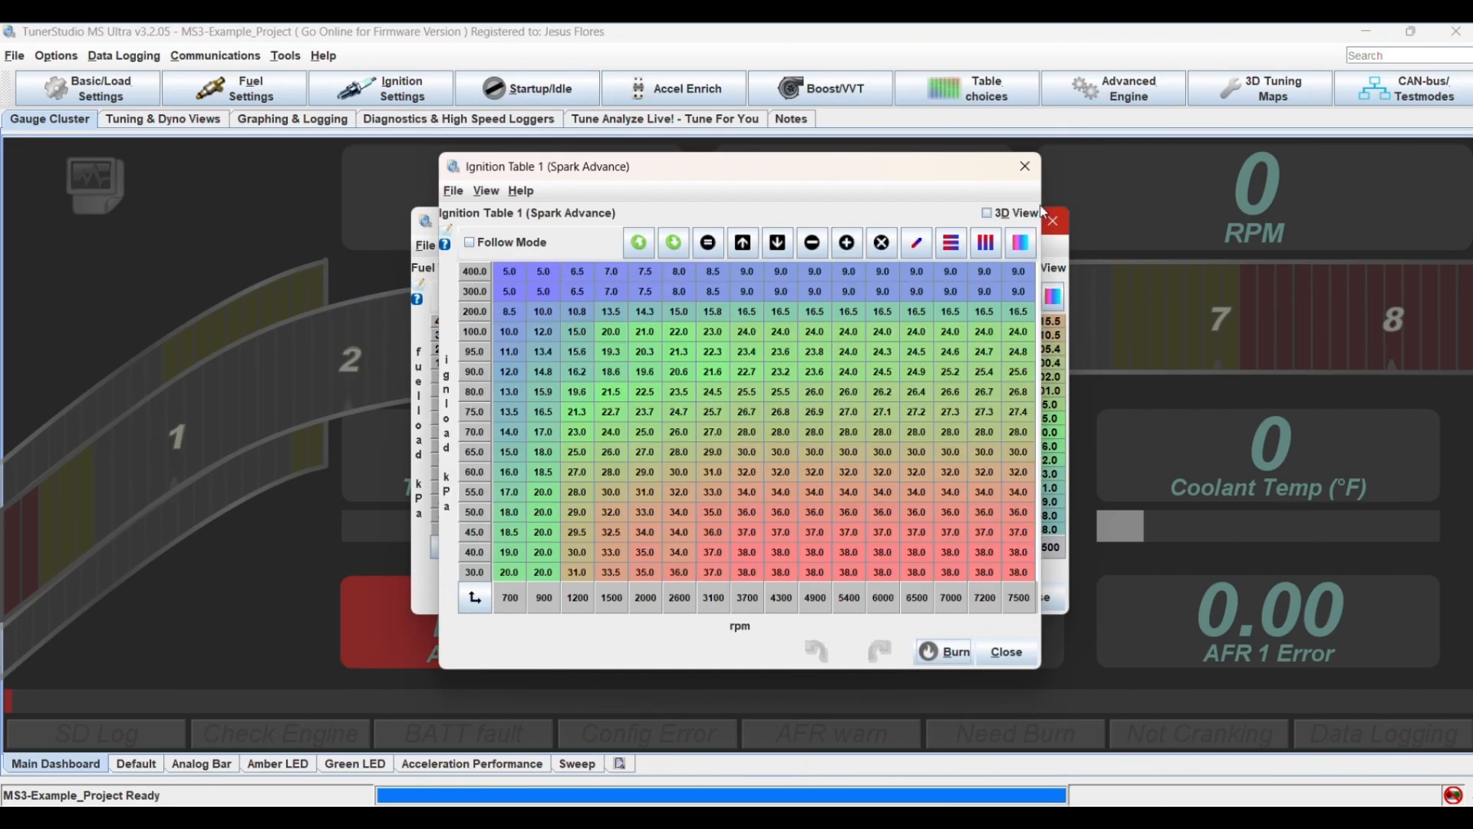
pyautogui.moveTo(1042, 209); pyautogui.dragTo(1174, 209)
# Select a block of table cells and set their value to 55
pyautogui.moveTo(689, 352); pyautogui.dragTo(983, 432)
pyautogui.write('55')
pyautogui.press('Return')
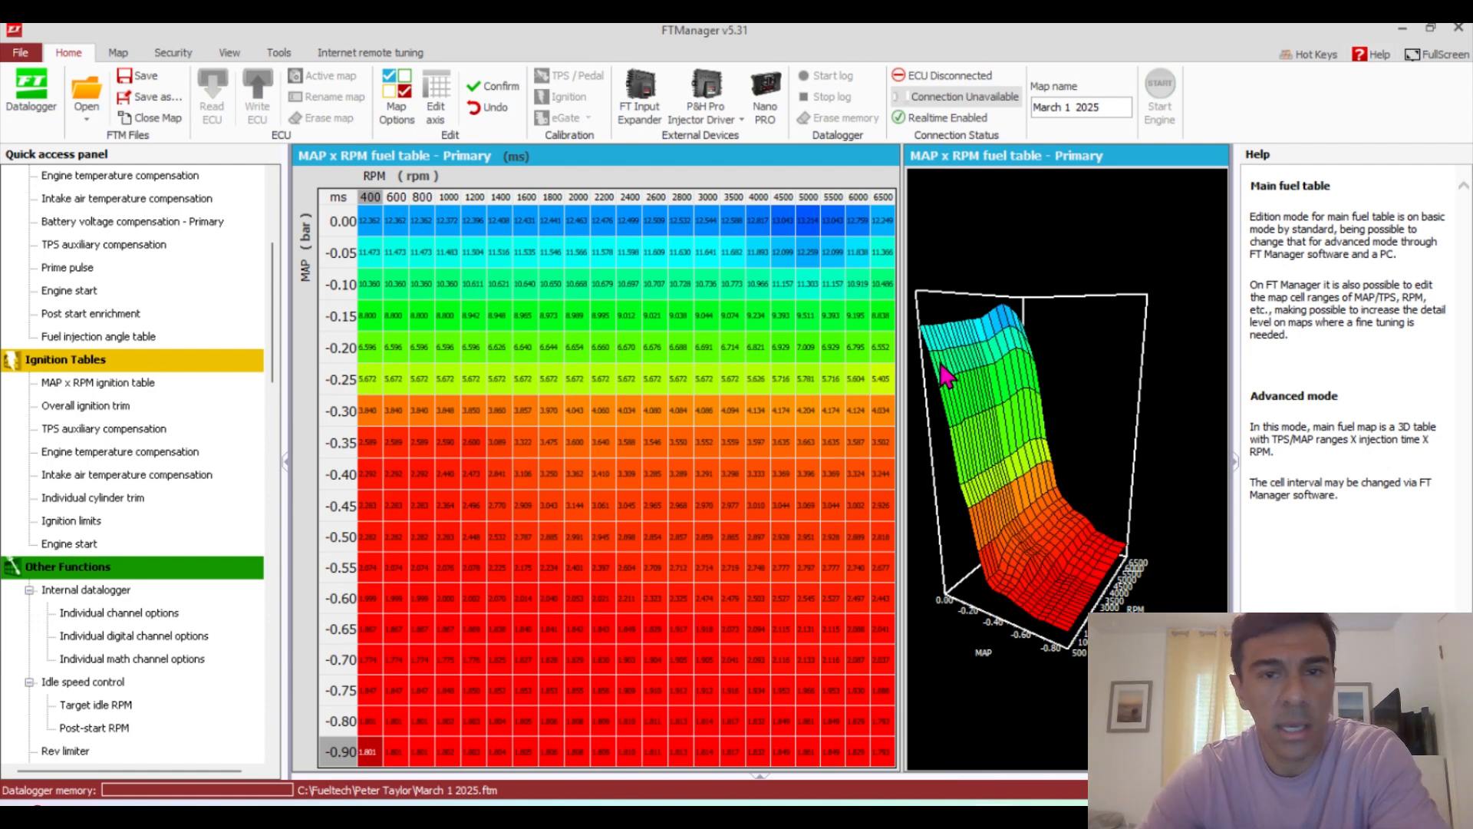
# In FTManager, hide the help text and examine the sensor inputs list, including the settings of input #2 (2-step)
pyautogui.click(1242, 474)
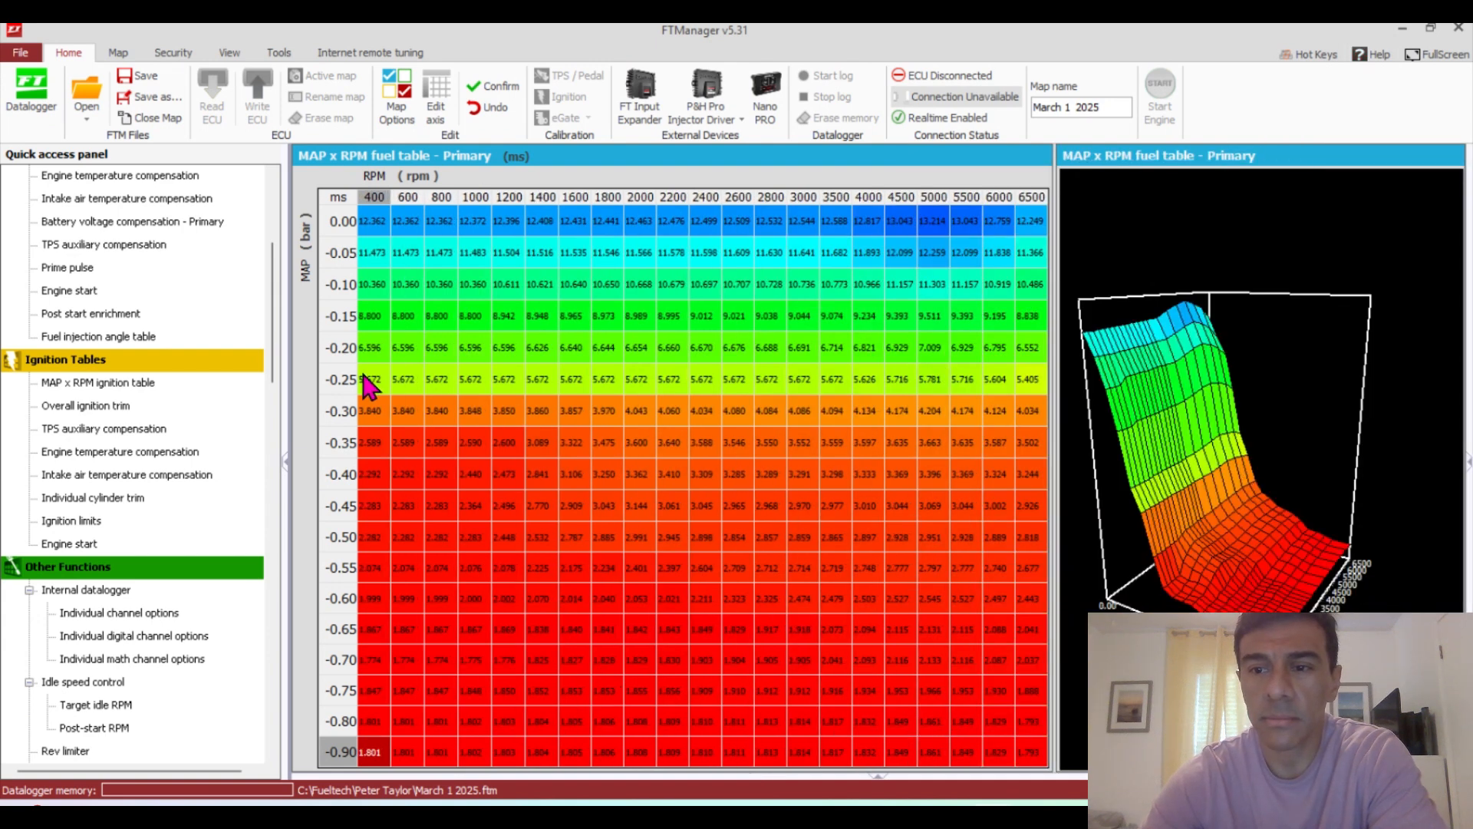
pyautogui.moveTo(275, 282); pyautogui.dragTo(281, 376)
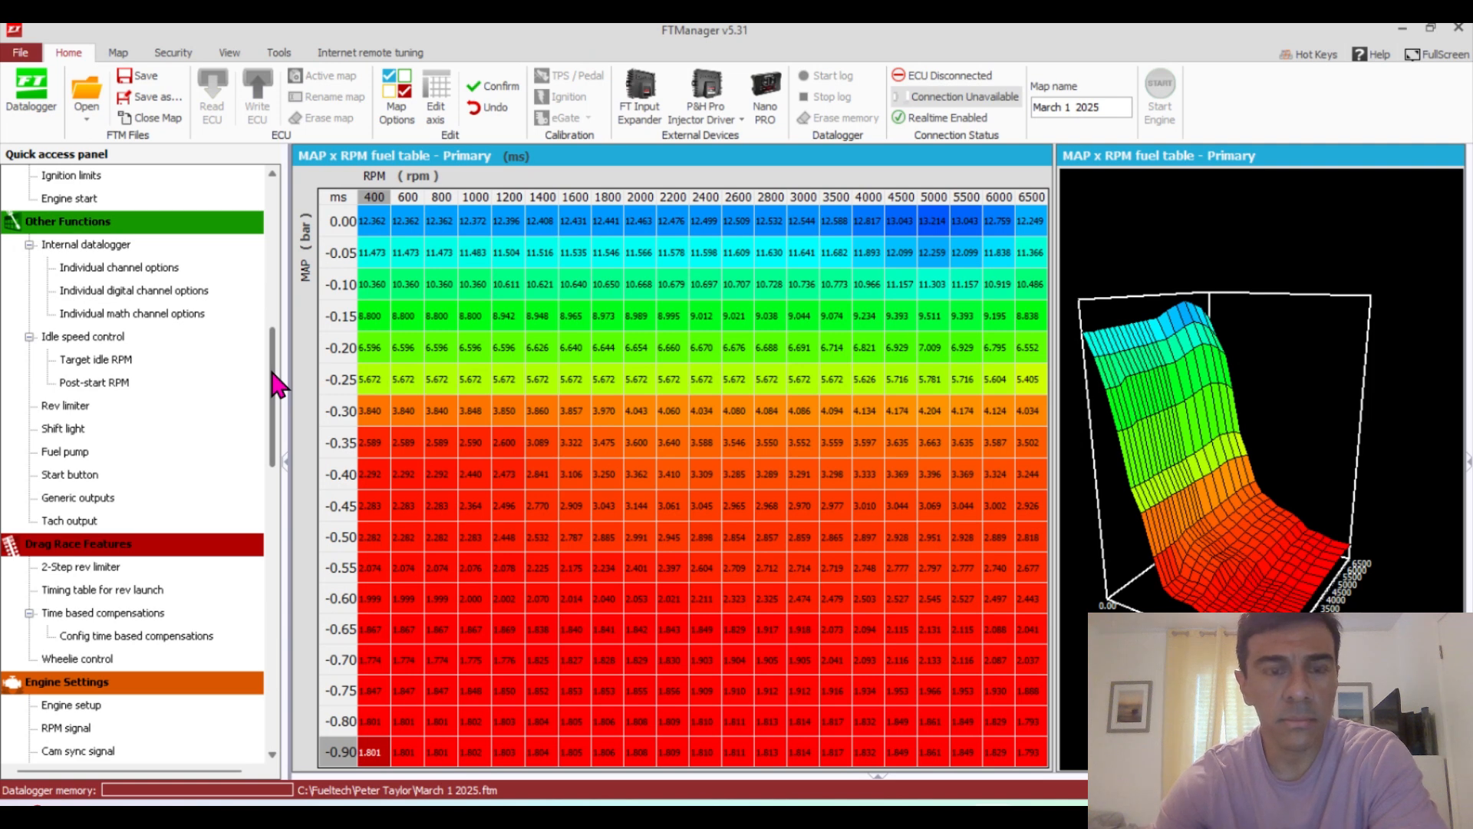
pyautogui.moveTo(274, 374); pyautogui.dragTo(274, 557)
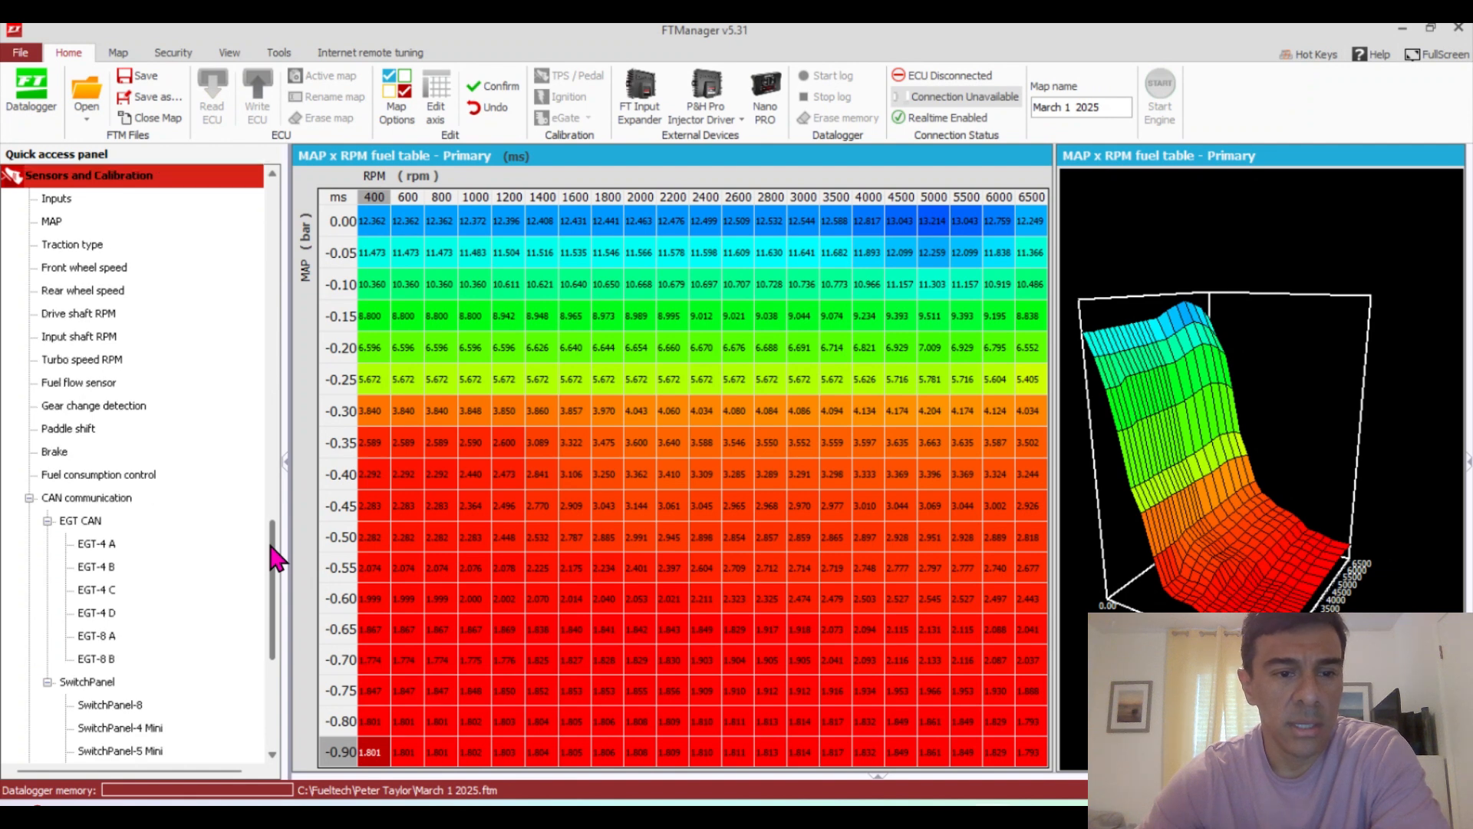
pyautogui.click(61, 198)
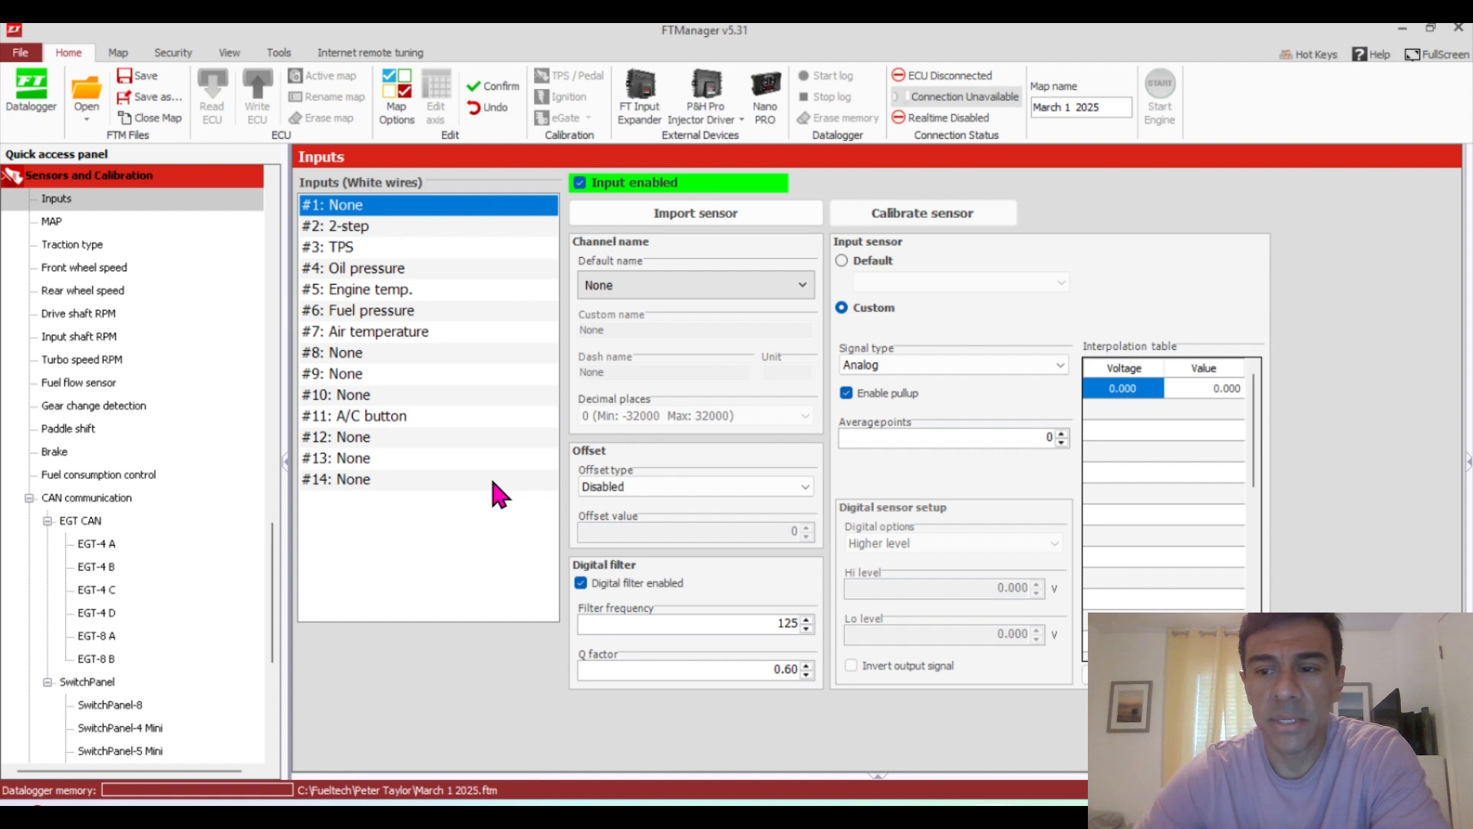
pyautogui.click(426, 228)
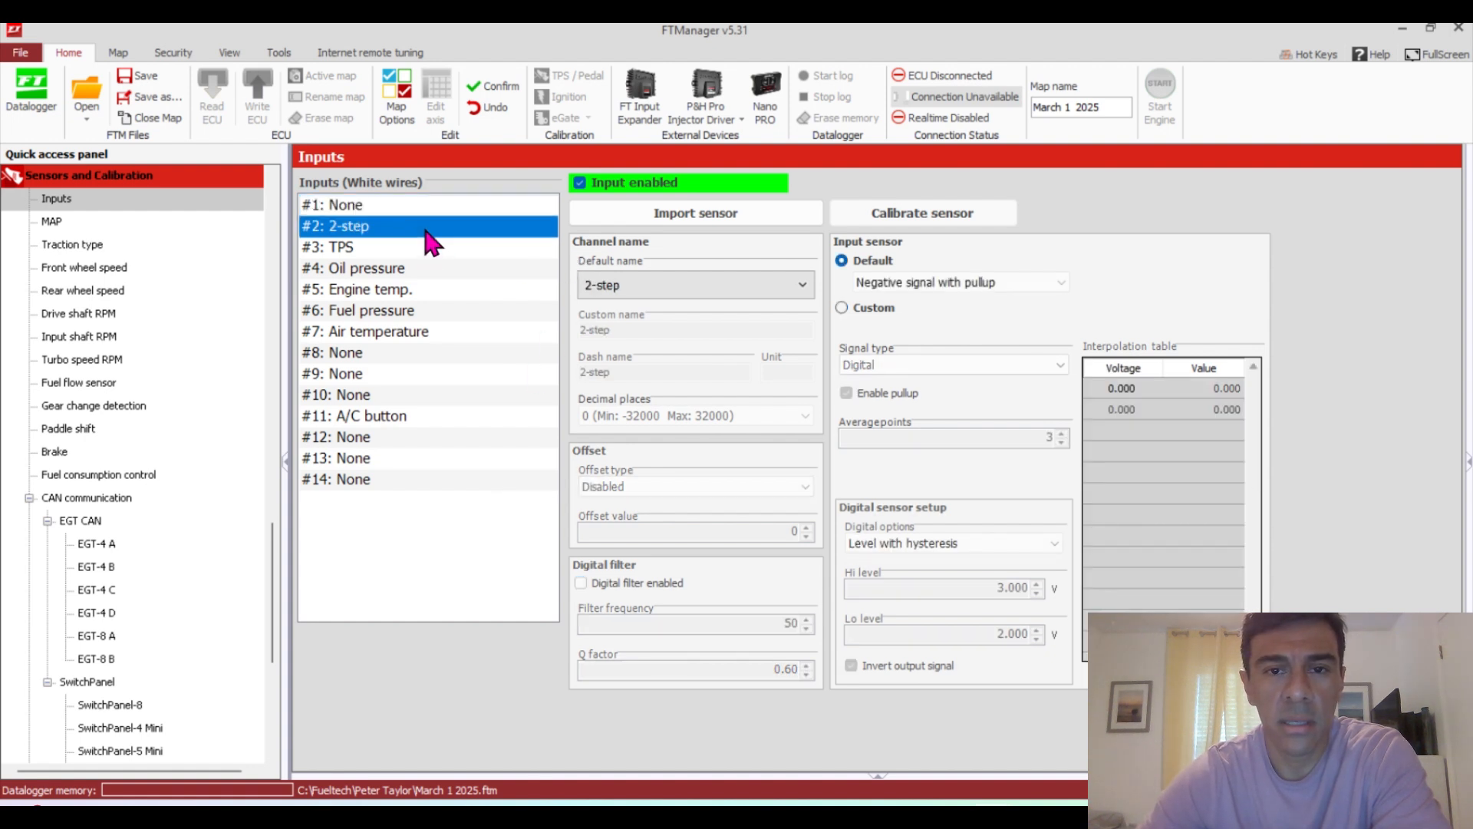
pyautogui.press('Up')
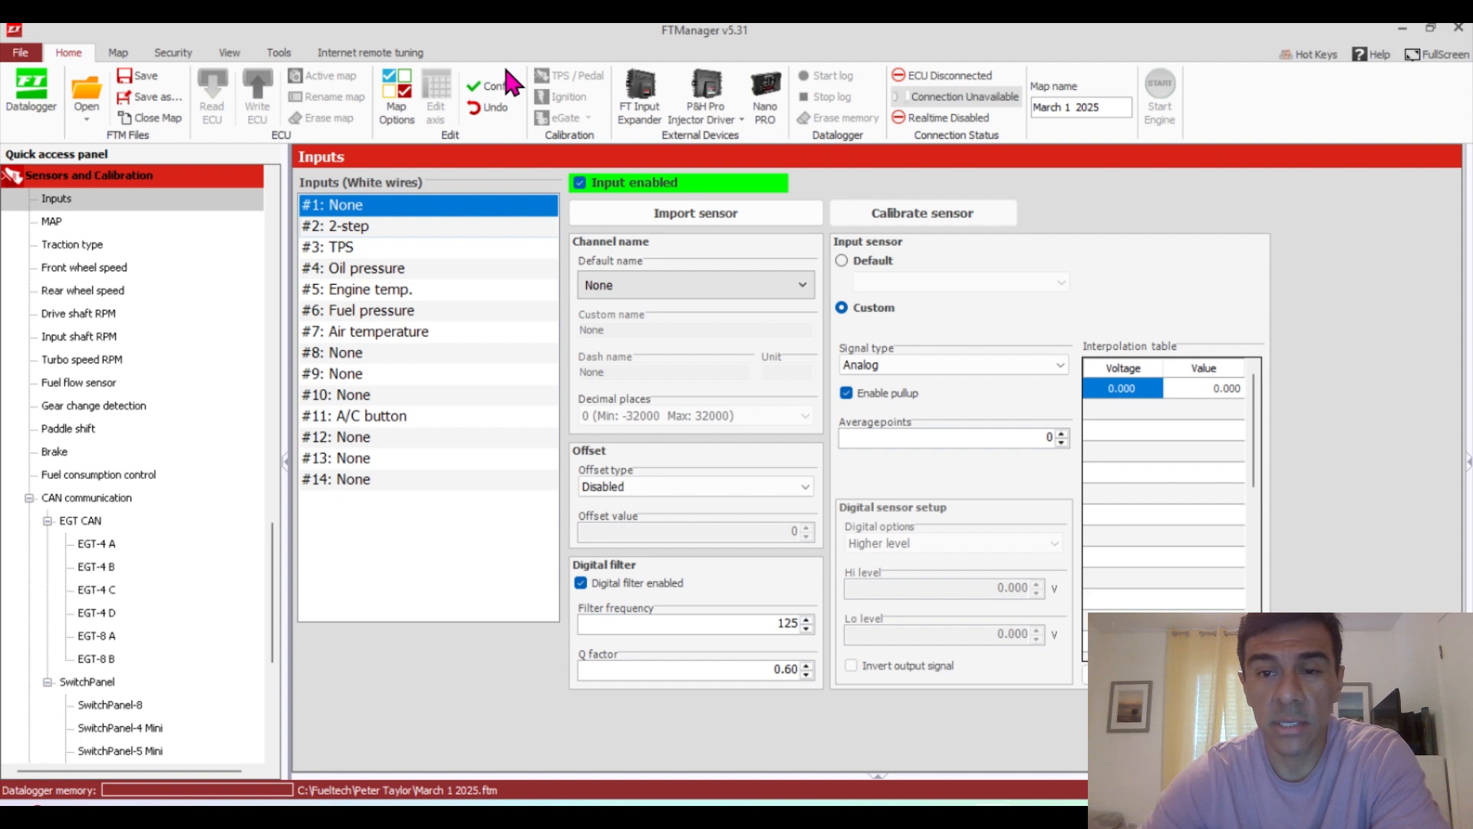
# Set the ECU model to FT600 in the map options and view its available inputs
pyautogui.click(396, 113)
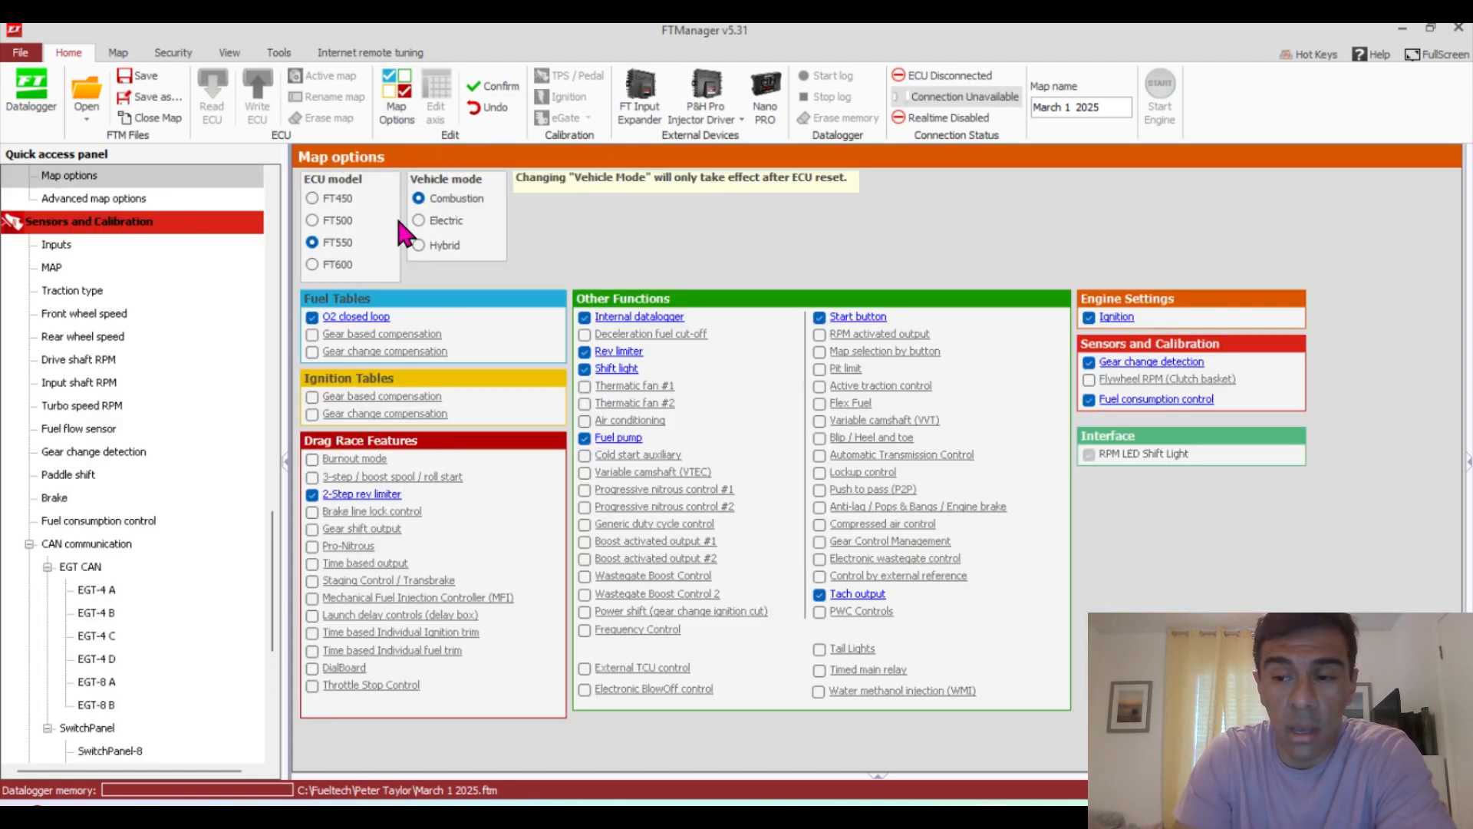
pyautogui.click(313, 265)
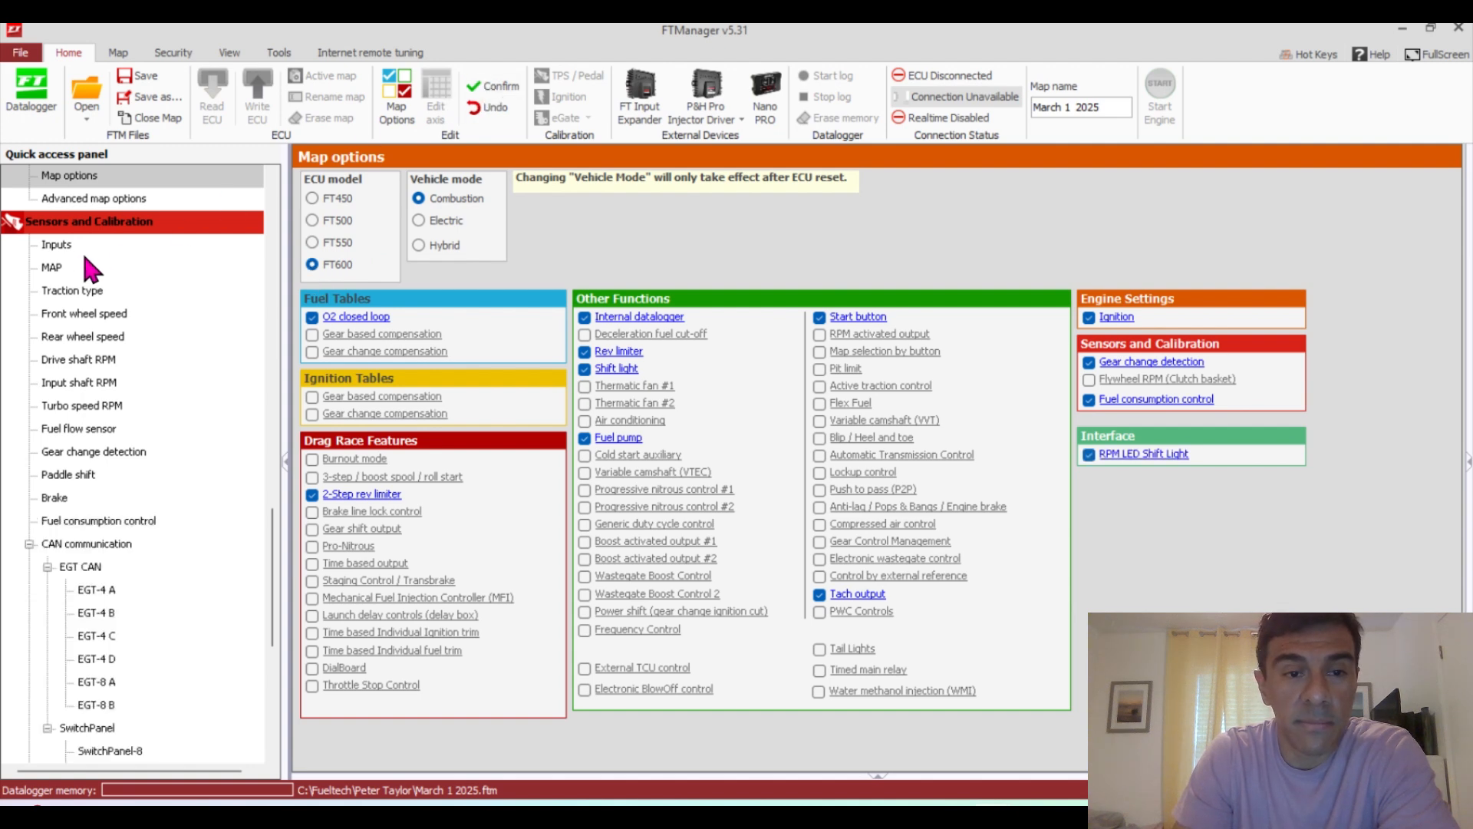
pyautogui.click(59, 246)
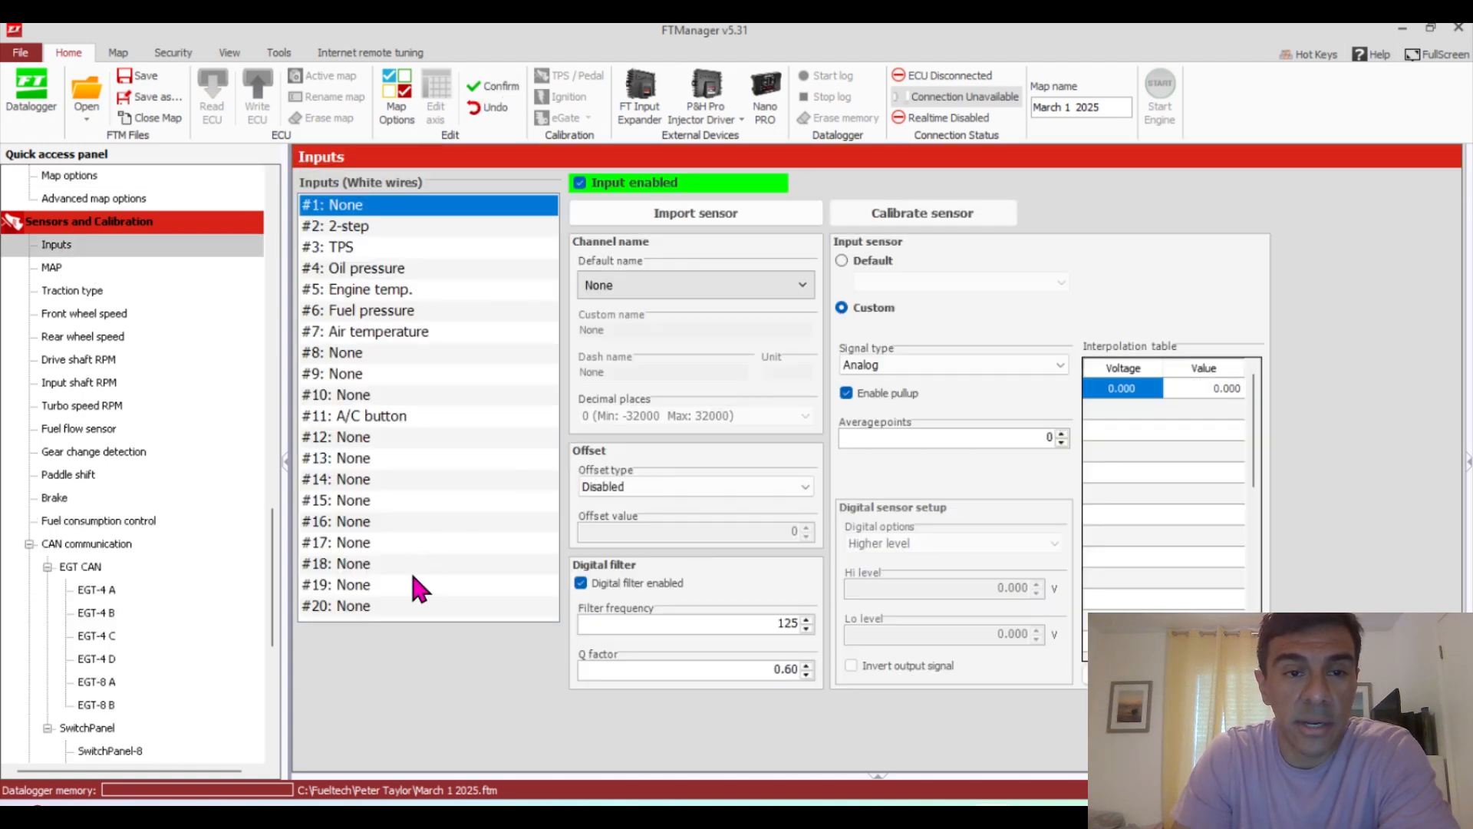
# Set the ECU model to FT550, confirm the map options and view that model's inputs
pyautogui.click(397, 98)
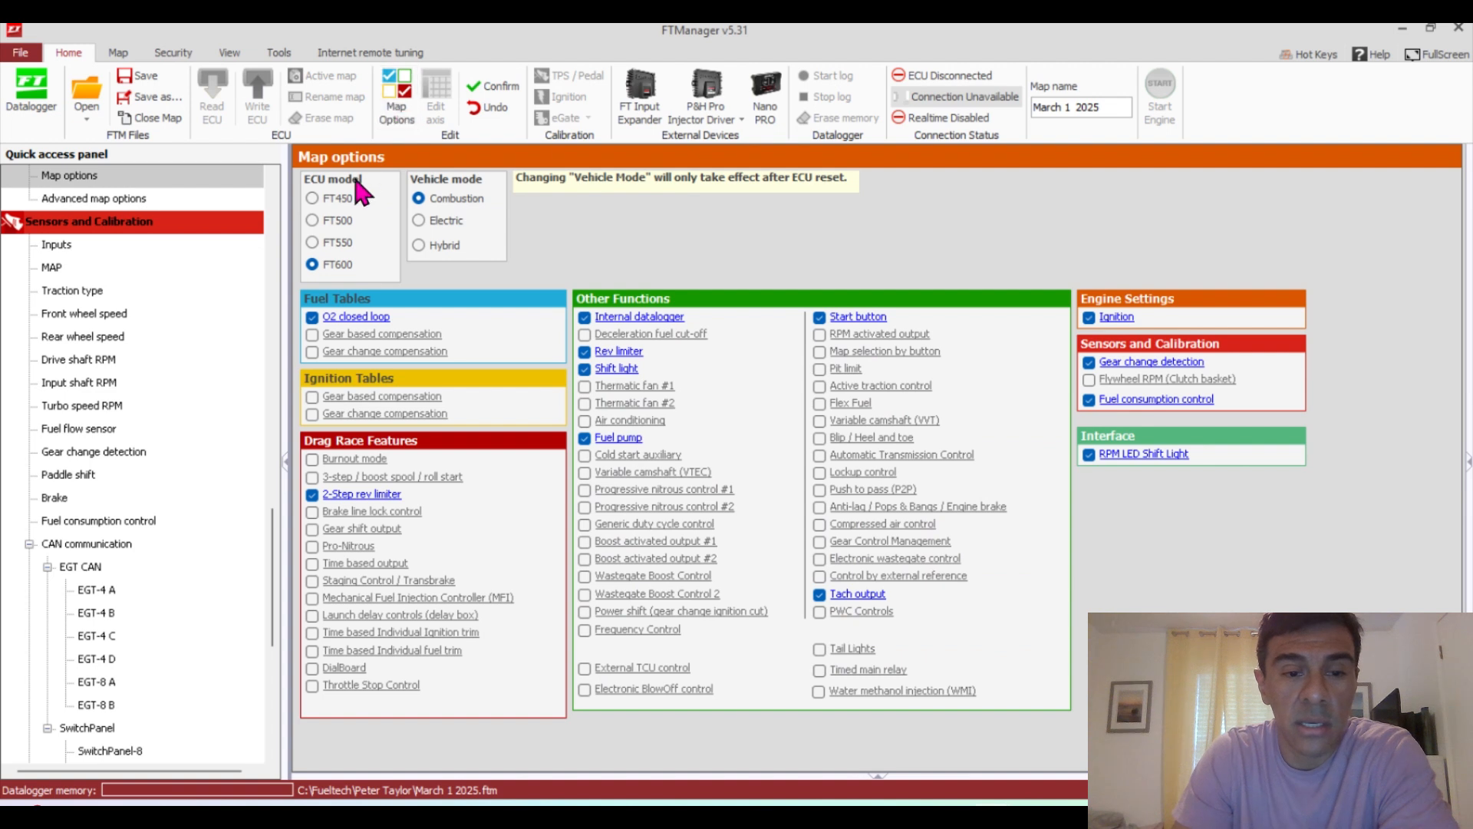
pyautogui.click(312, 242)
pyautogui.click(491, 86)
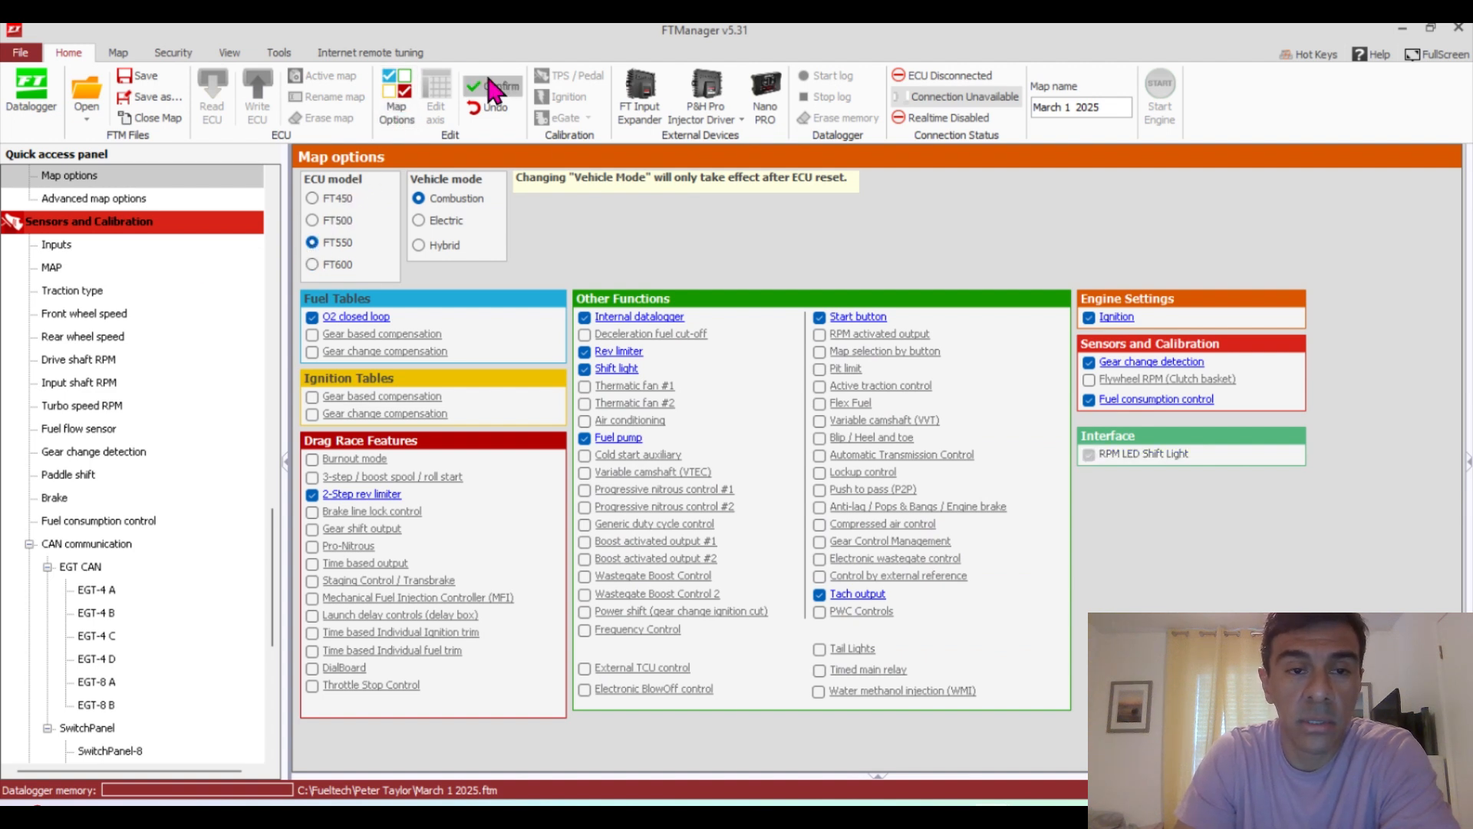
pyautogui.click(51, 245)
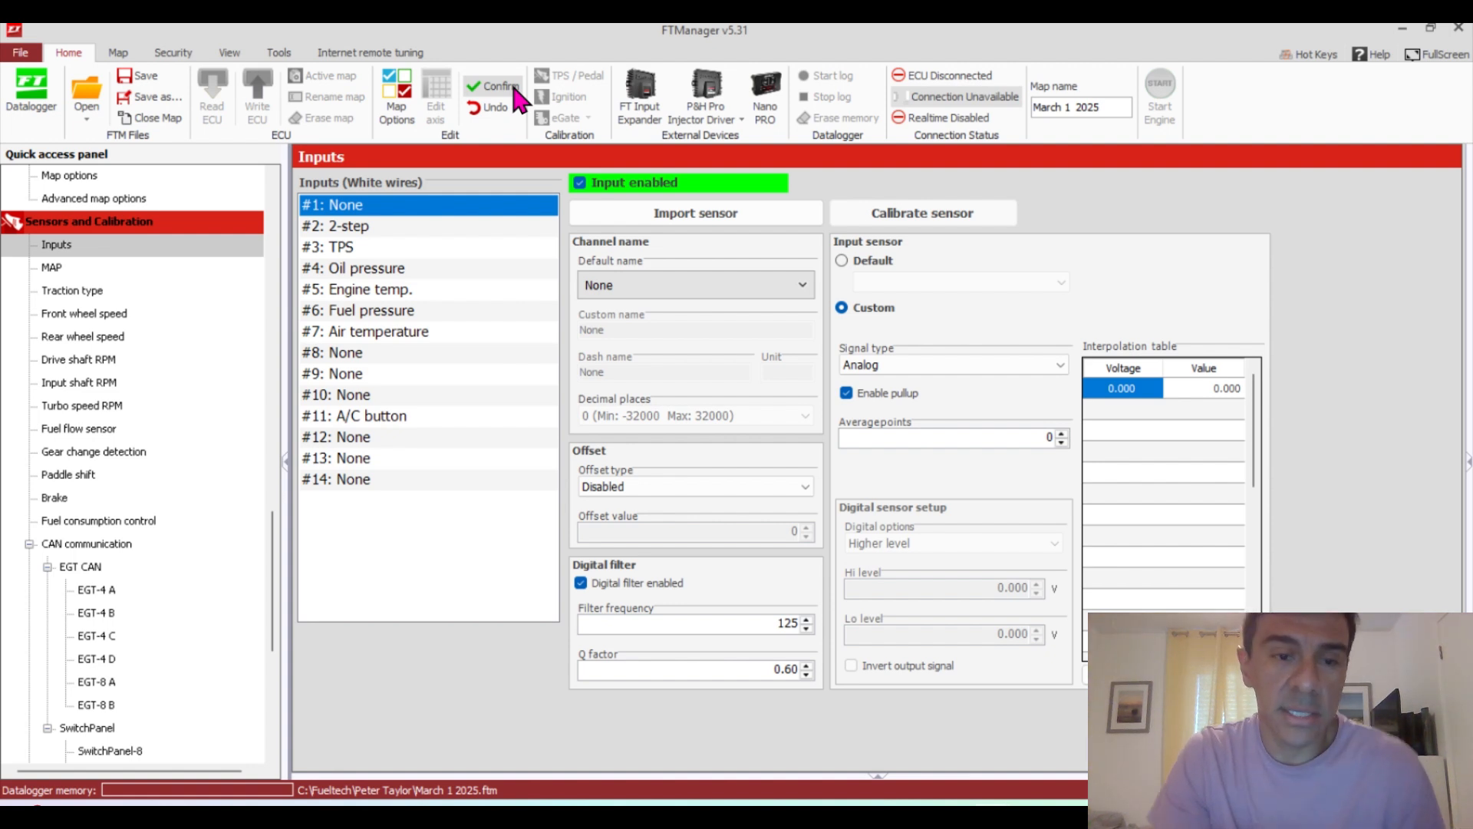
# Set the ECU model to FT450 and view that model's inputs and outputs
pyautogui.click(395, 111)
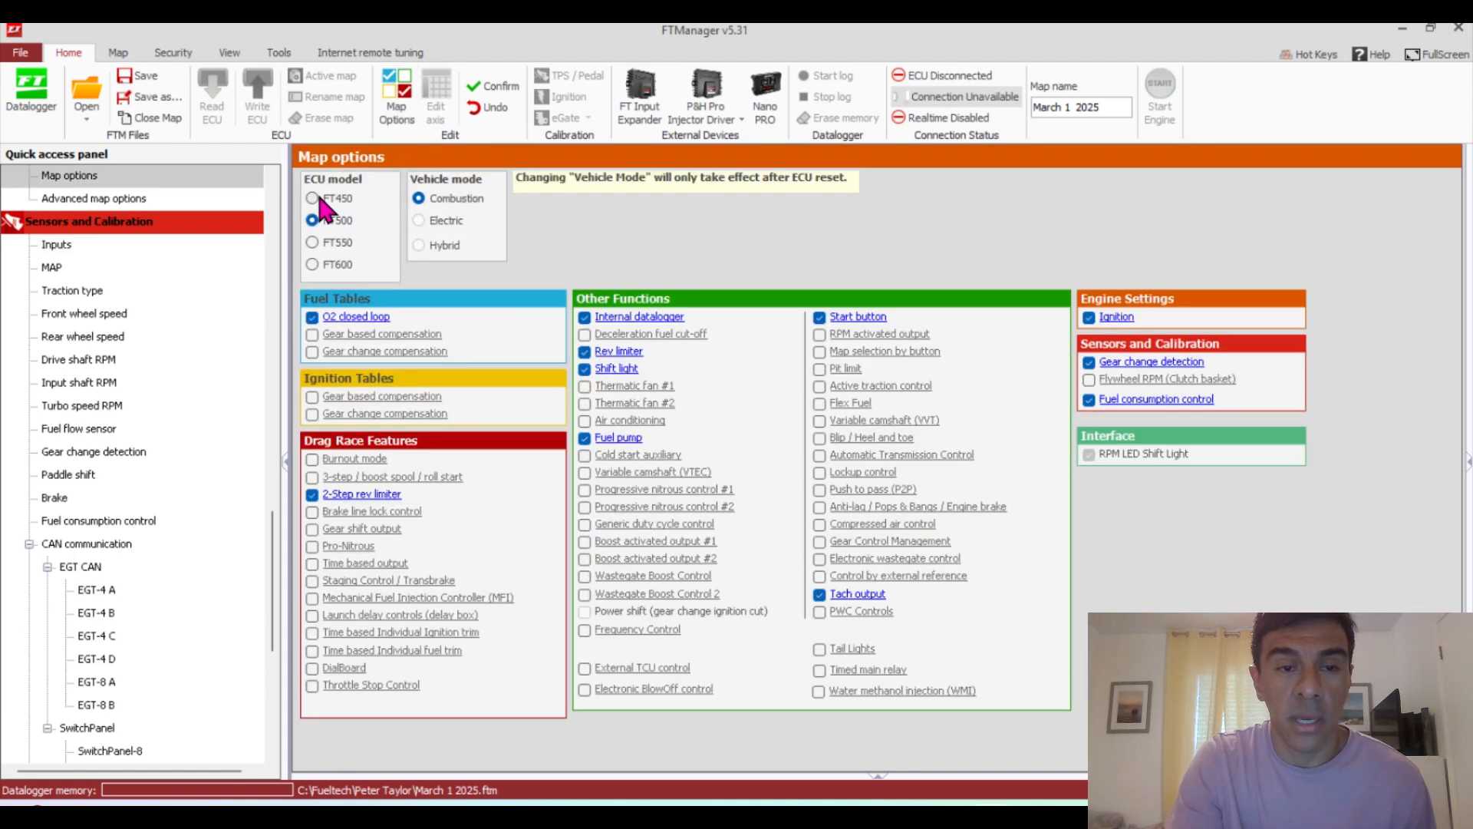
pyautogui.click(319, 197)
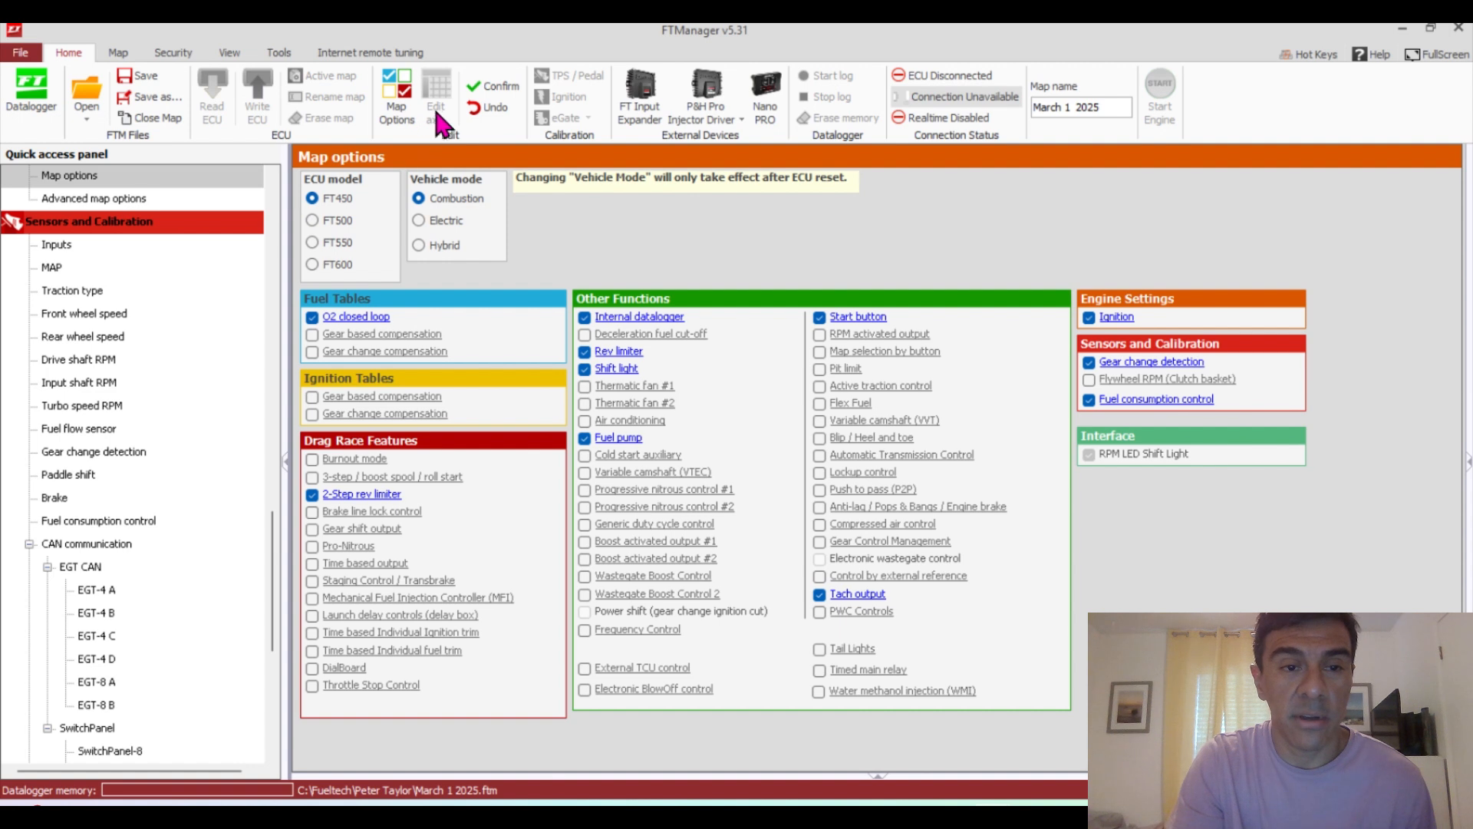
pyautogui.click(60, 244)
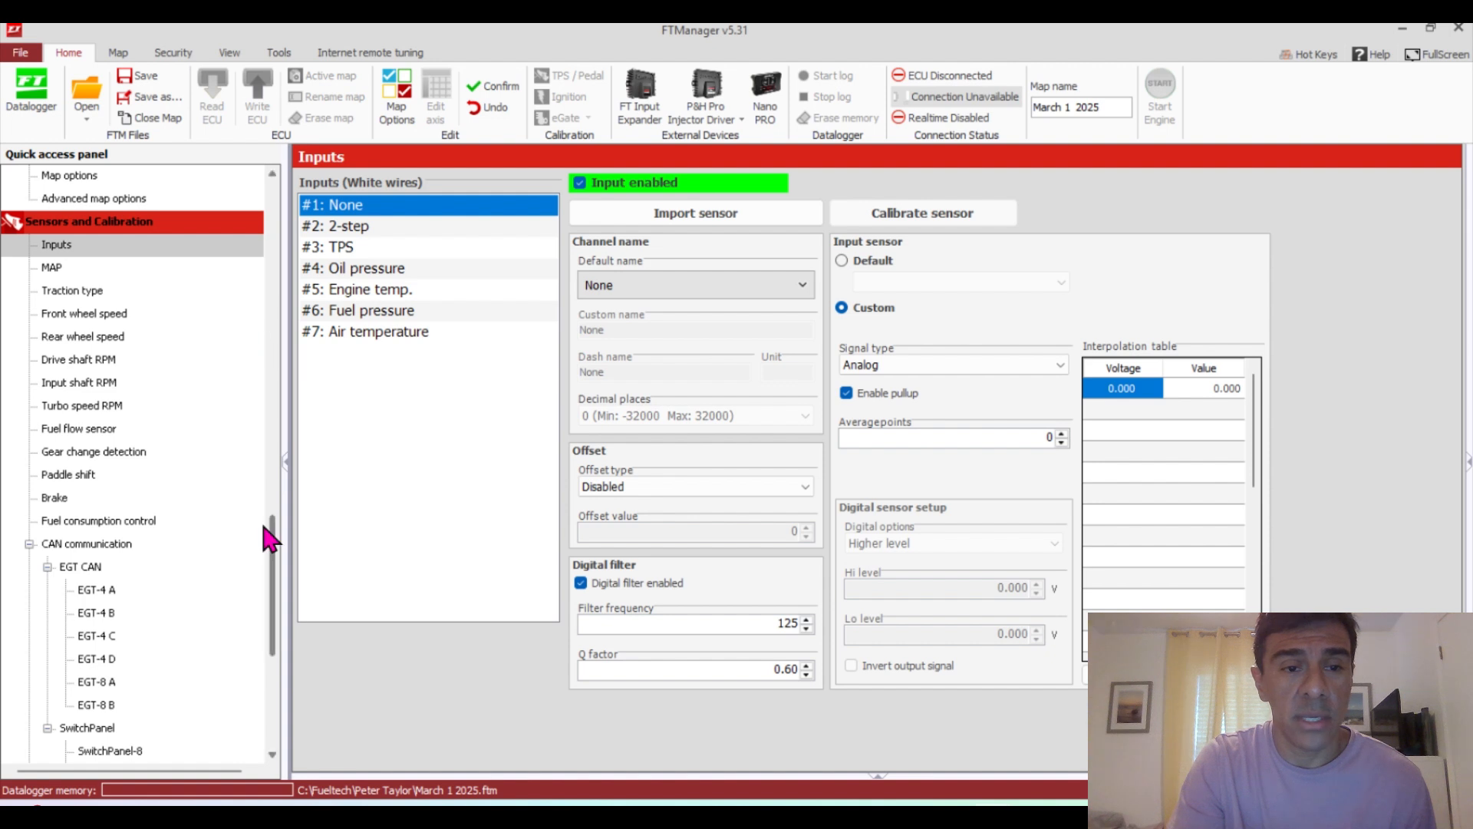
pyautogui.moveTo(274, 539); pyautogui.dragTo(274, 655)
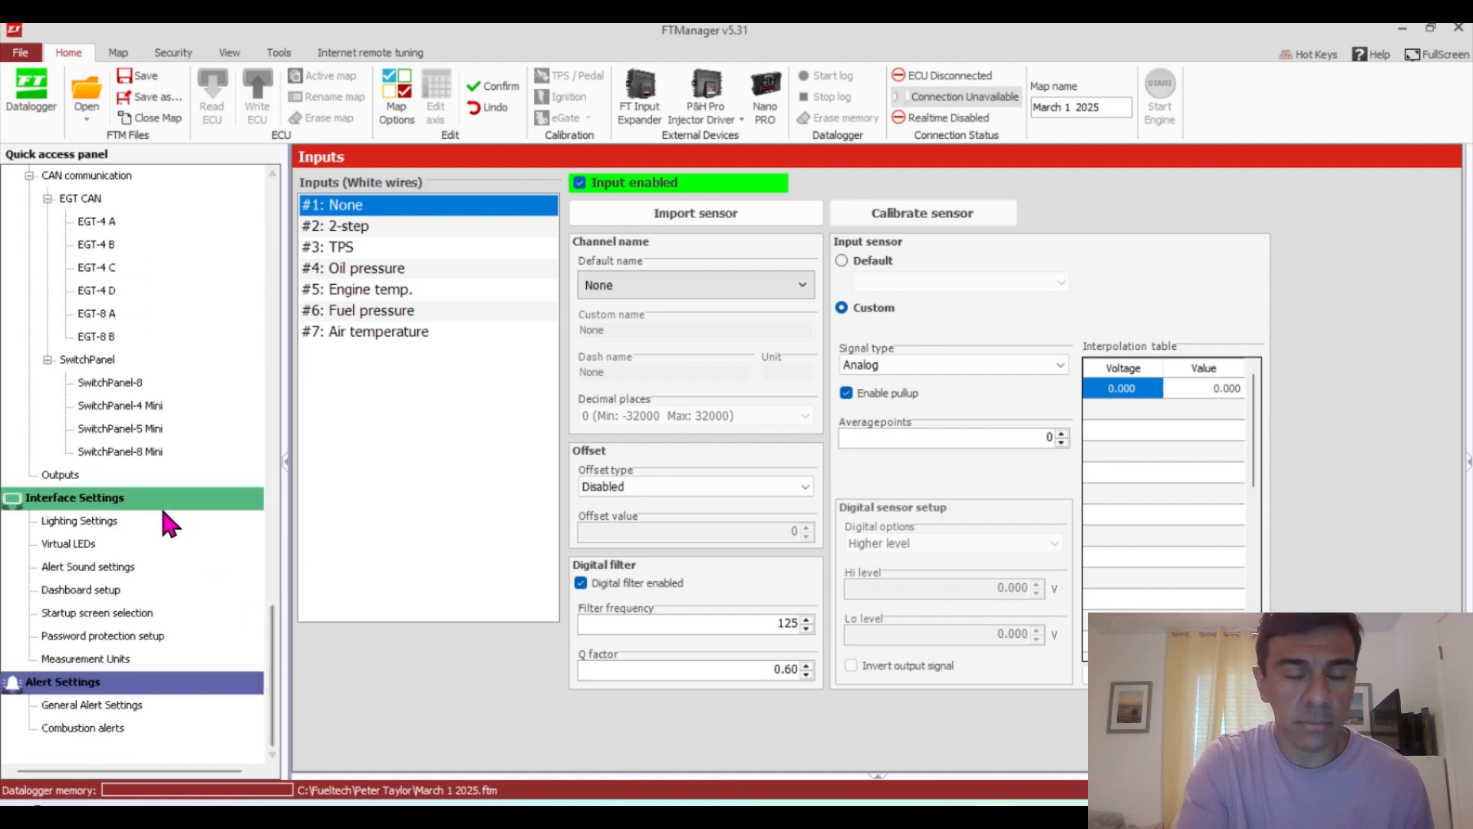
pyautogui.click(69, 476)
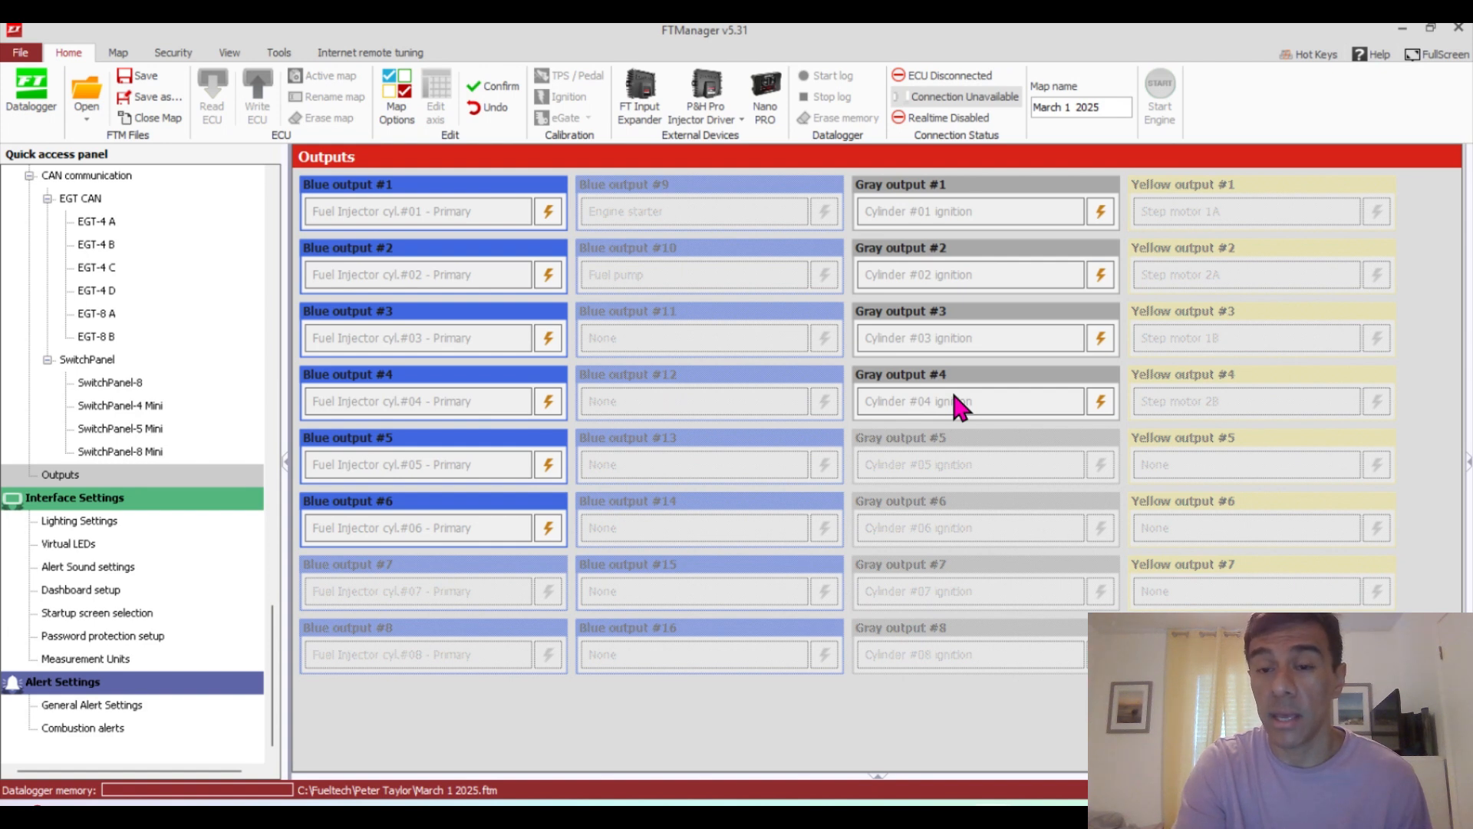
# Set the ECU model to FT600 and view the blue, gray and yellow outputs available on it
pyautogui.click(383, 116)
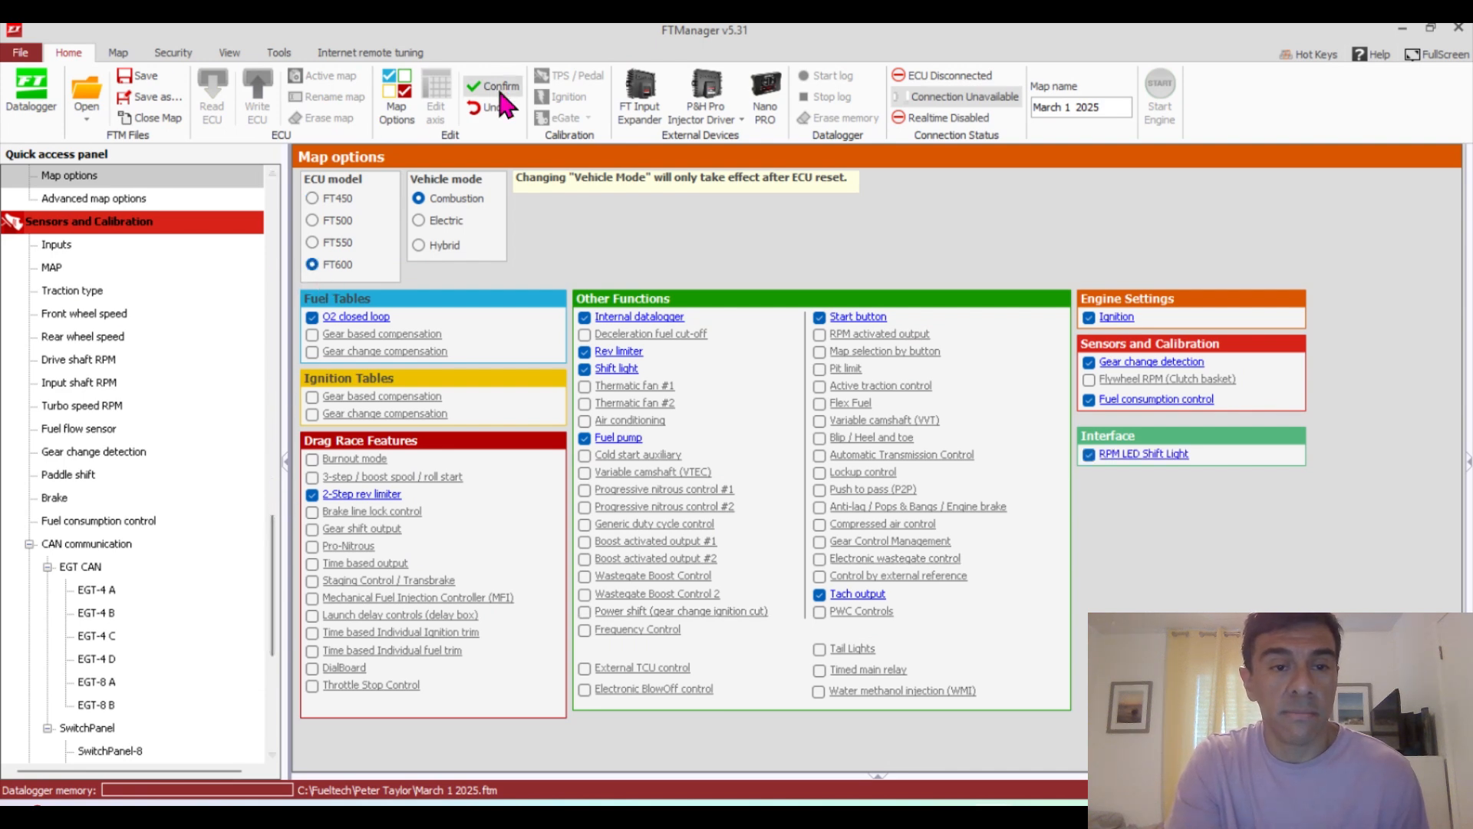
pyautogui.scroll(-6, 265, 629)
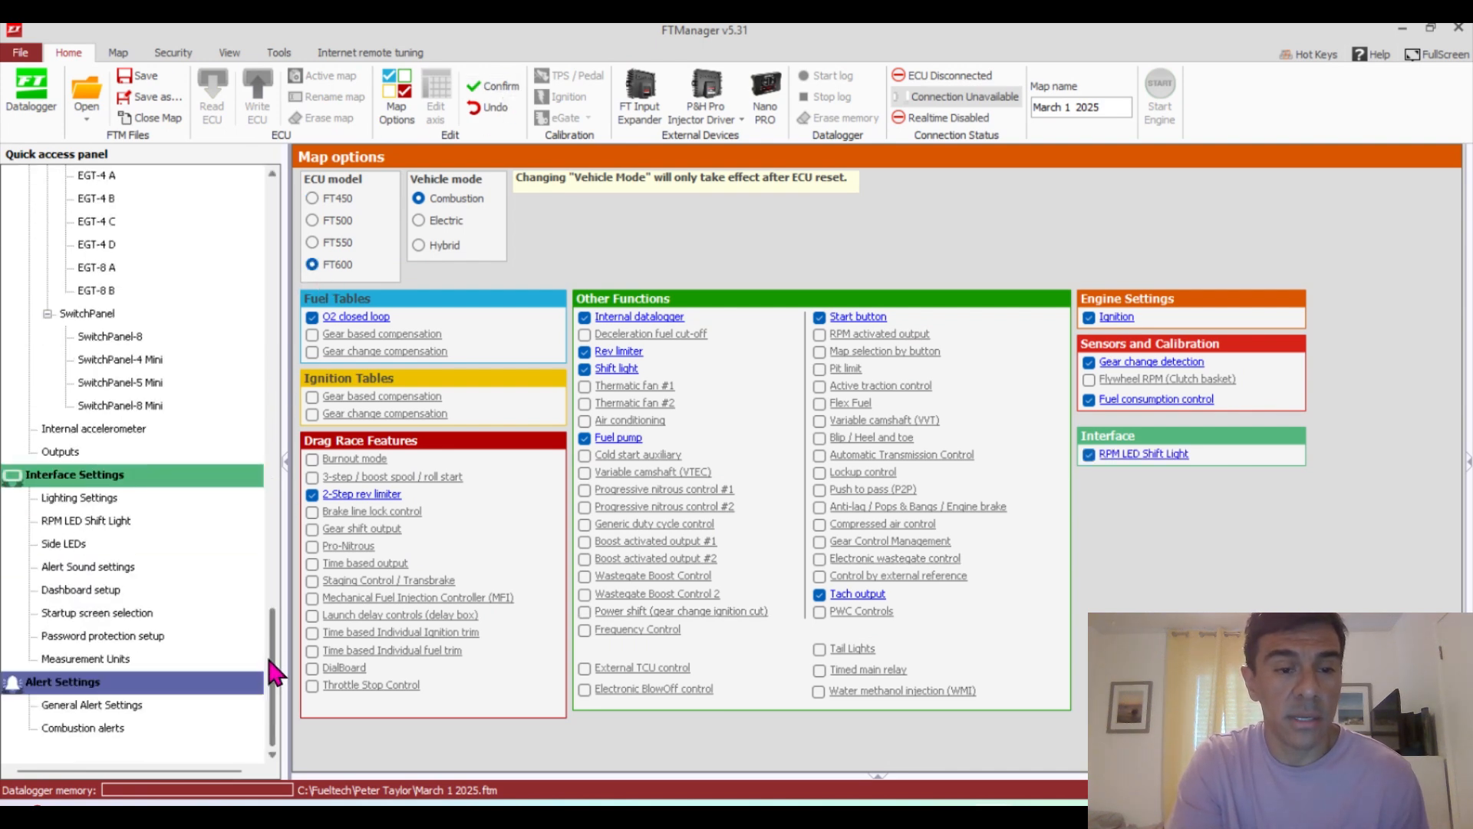
pyautogui.click(73, 453)
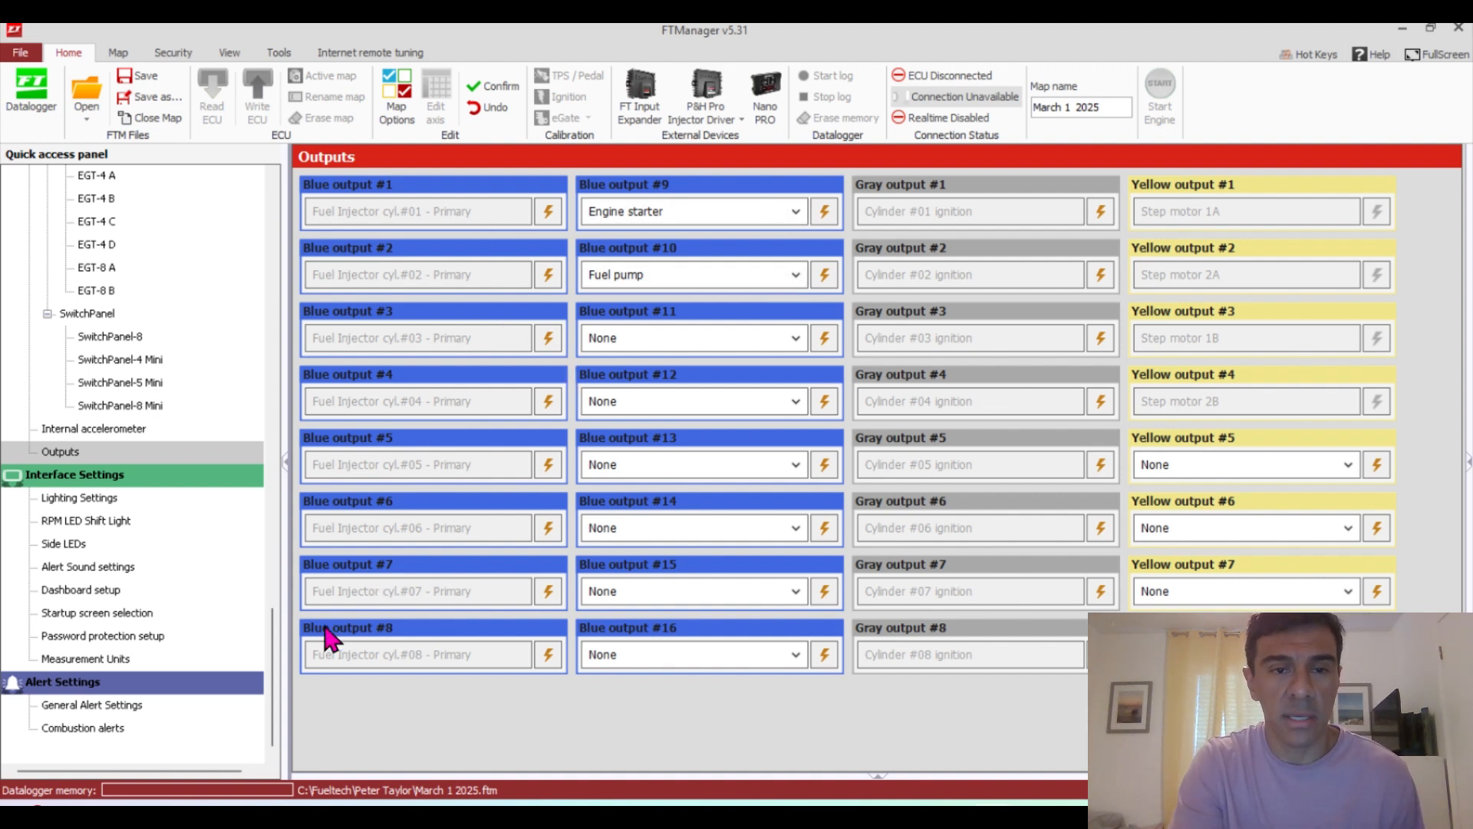
# Show the help for the auxiliary outputs and read the injector limits of the blue outputs
pyautogui.moveTo(269, 654); pyautogui.dragTo(260, 422)
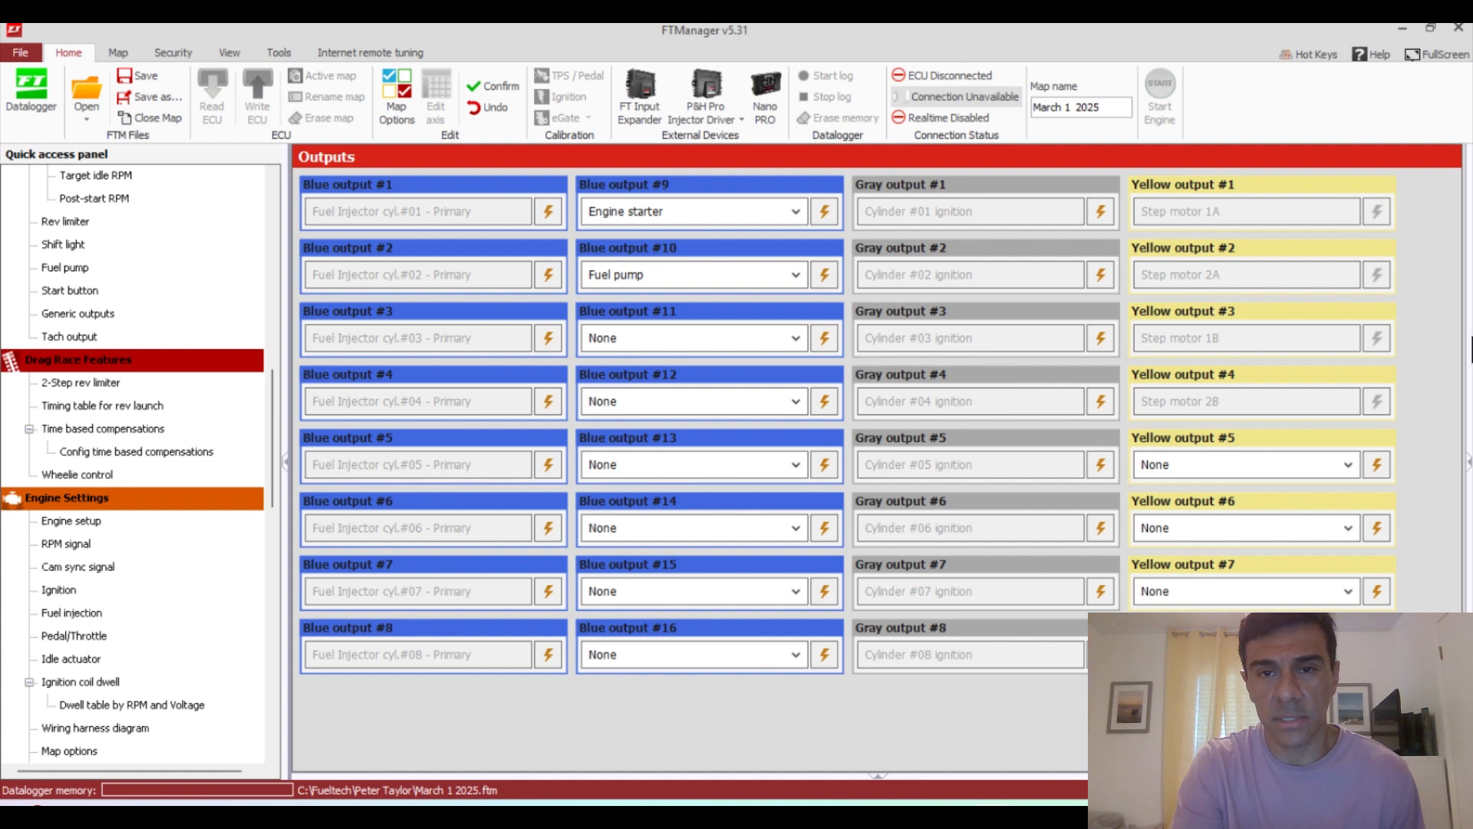
pyautogui.click(1467, 465)
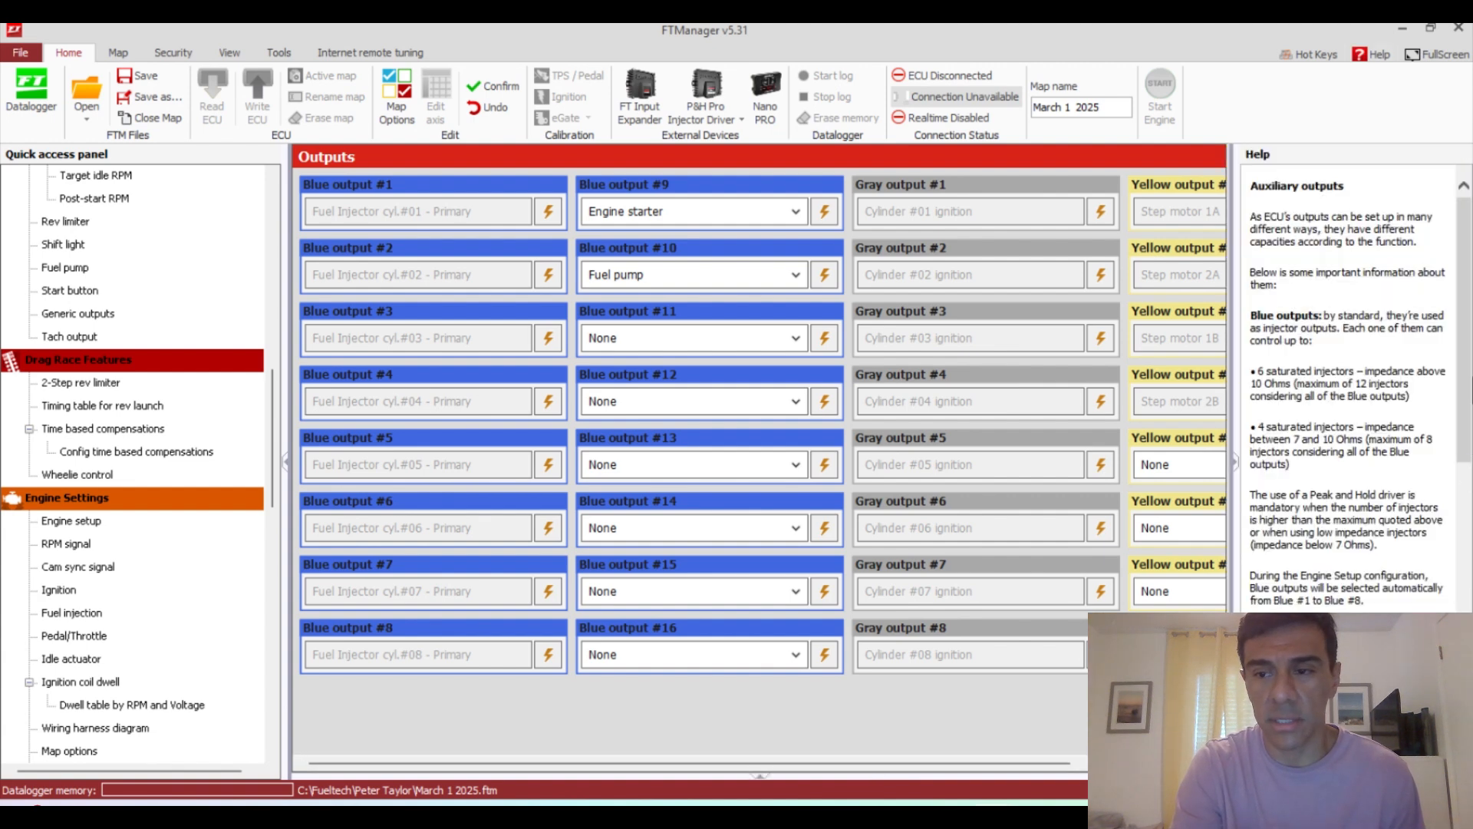
pyautogui.moveTo(1468, 357); pyautogui.dragTo(1467, 404)
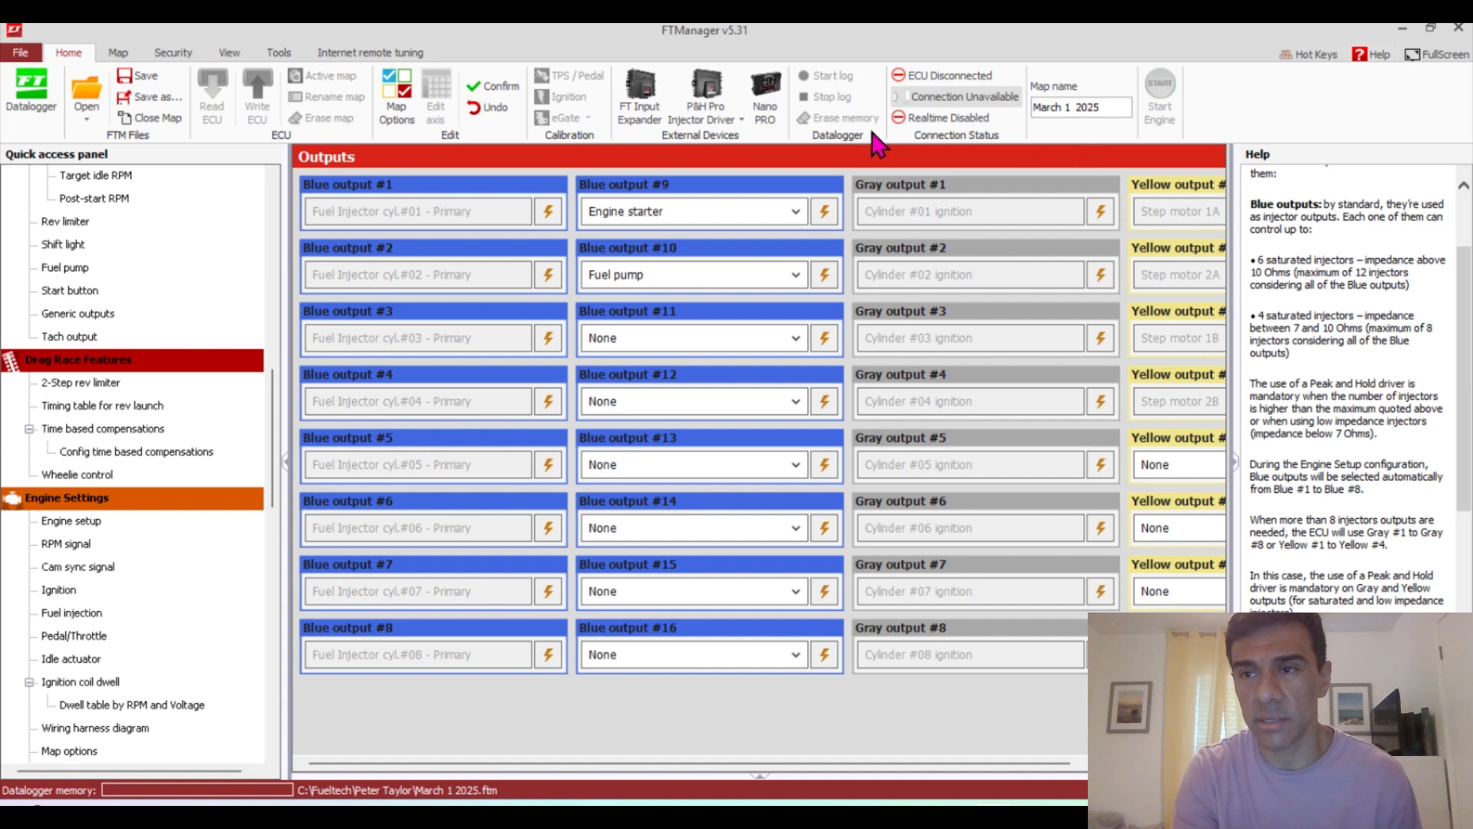
# In the P&H Pro Injector Driver Module A configuration, enable channel 1 with the Custom preset, and exit without writing the changes to the driver
pyautogui.click(714, 123)
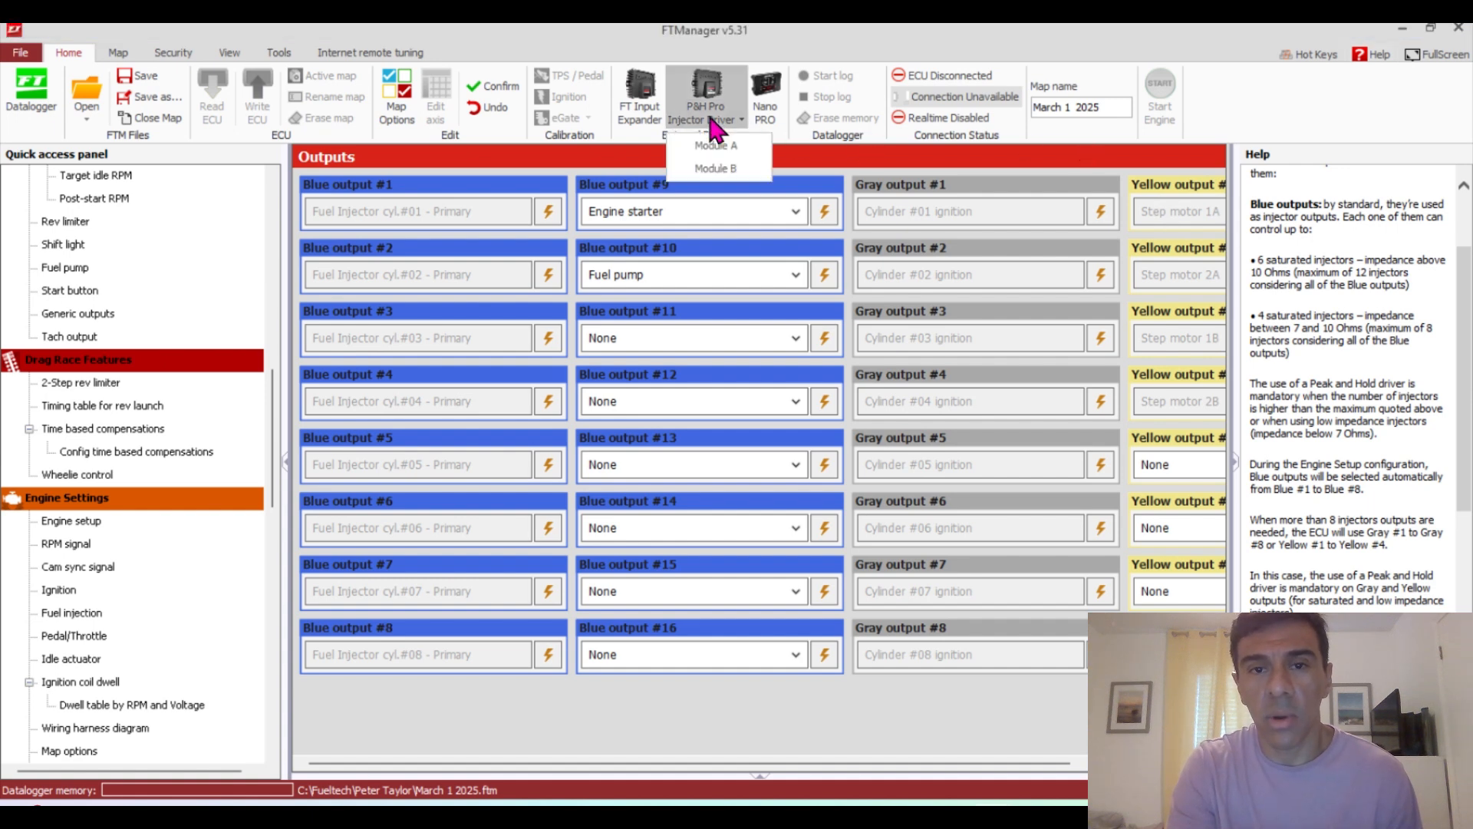
pyautogui.click(763, 148)
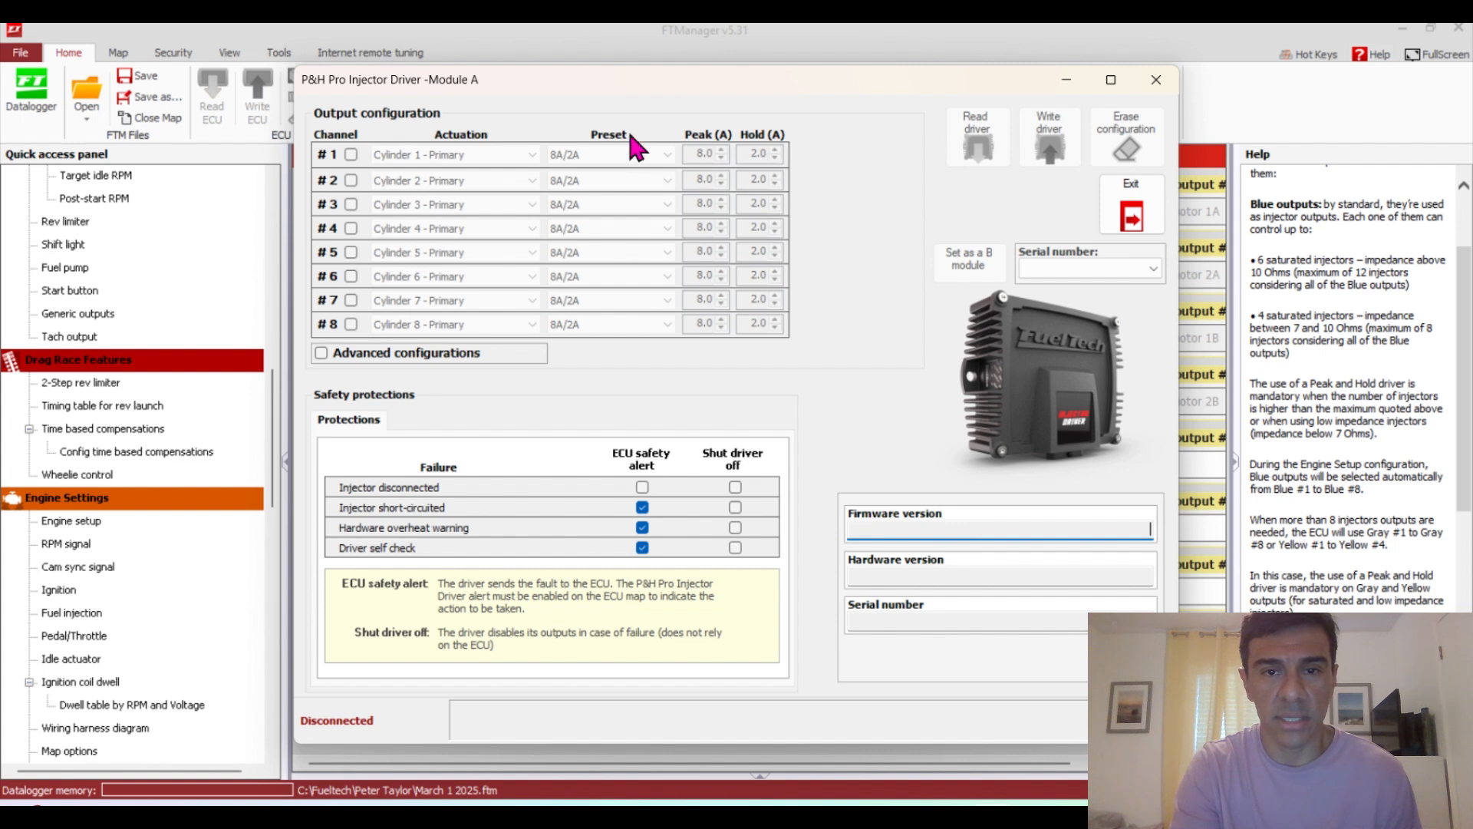
pyautogui.click(351, 155)
pyautogui.click(666, 157)
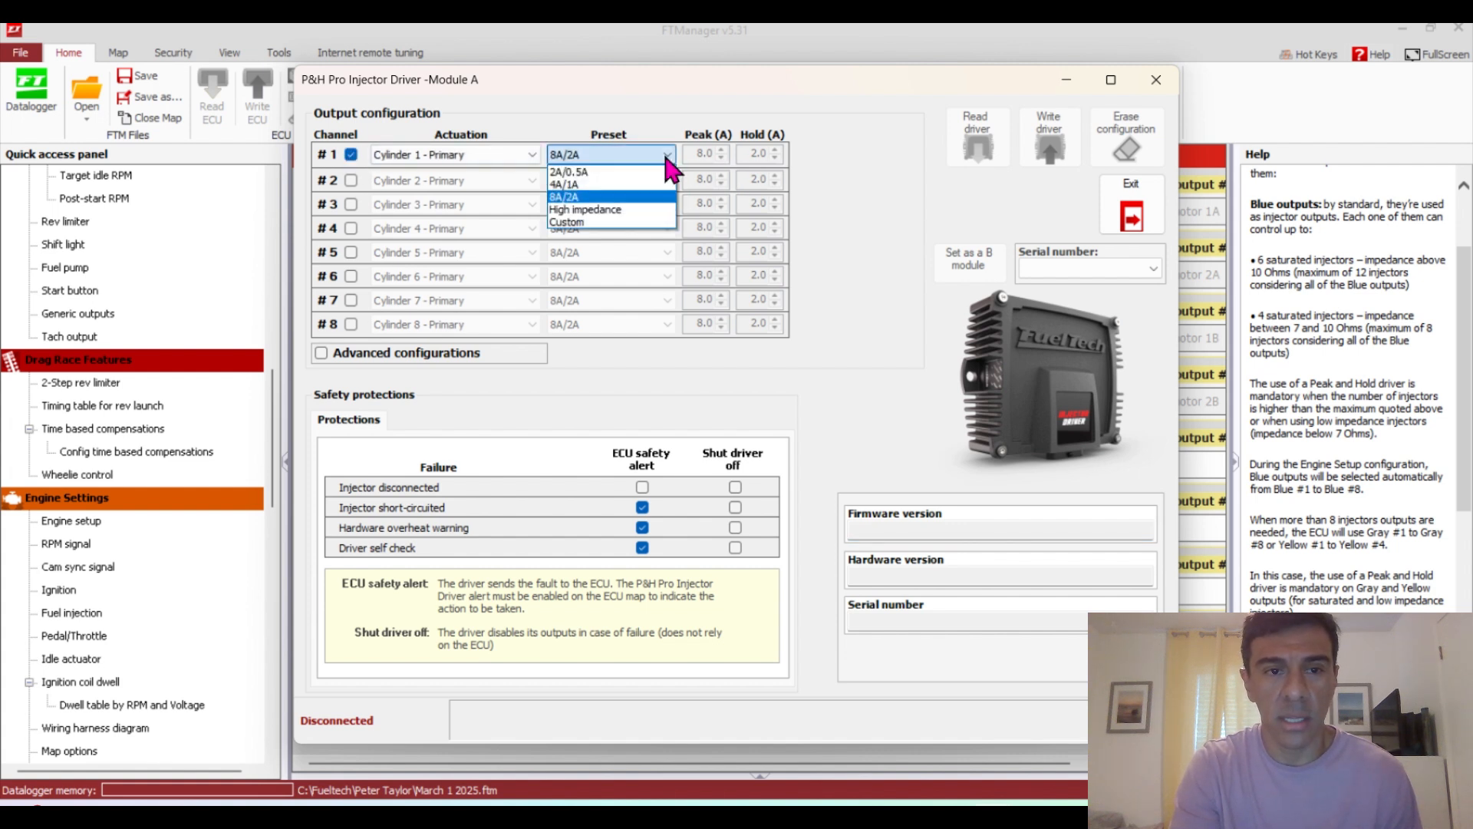
pyautogui.click(629, 221)
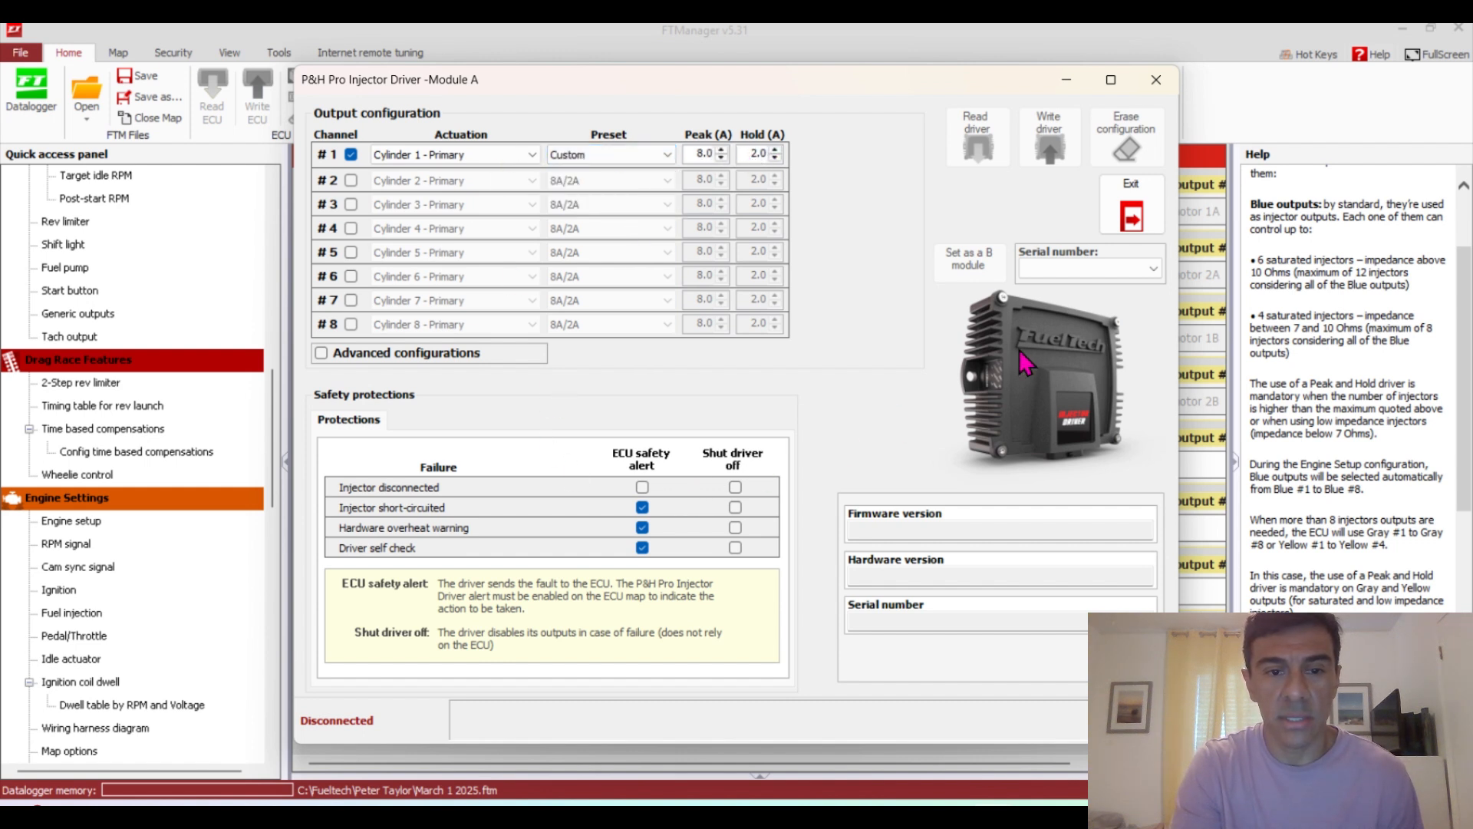
pyautogui.click(1155, 81)
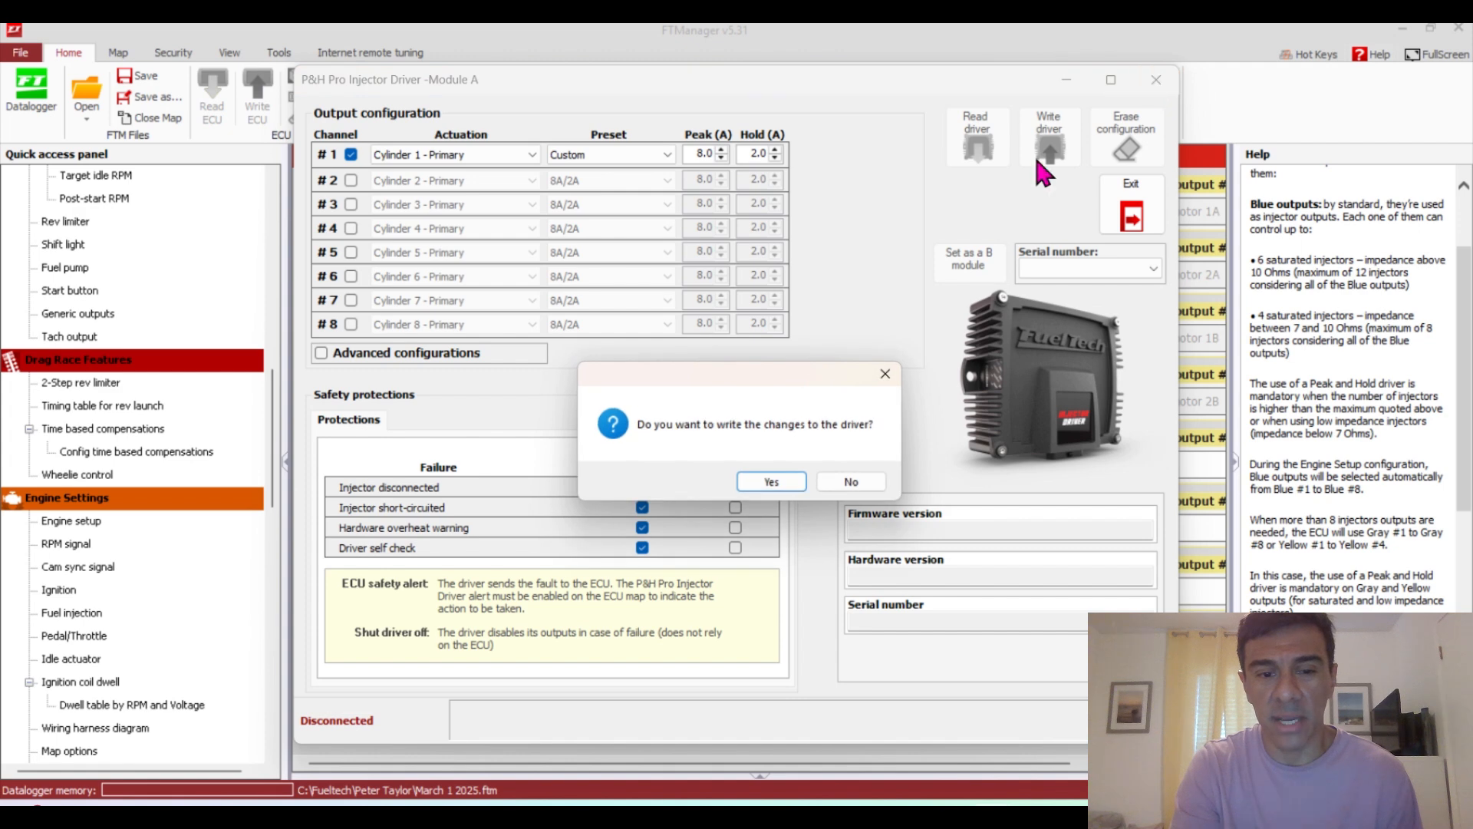
pyautogui.click(846, 480)
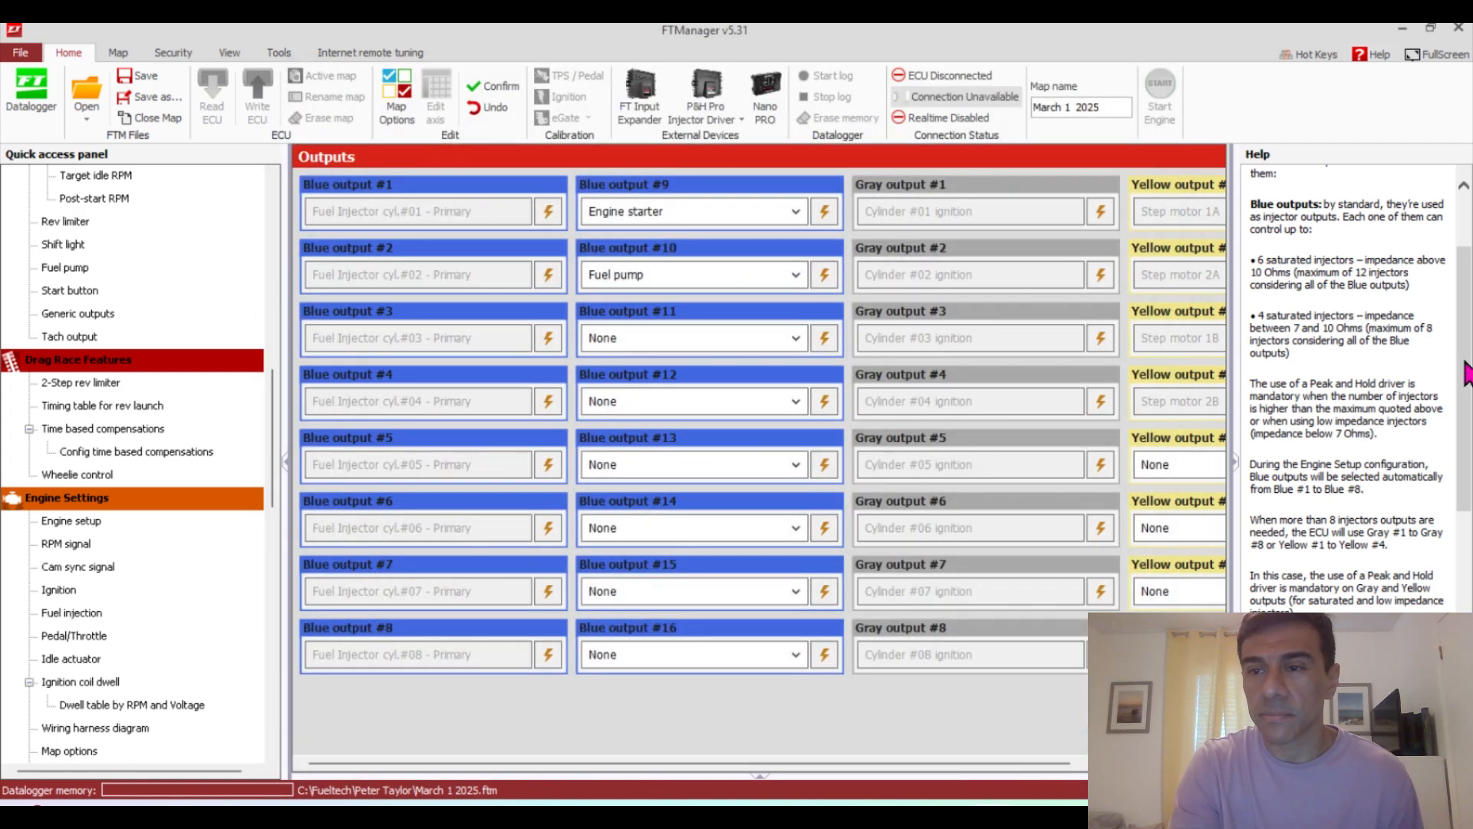
# Read the auxiliary outputs help on how the gray and yellow outputs are used and when a Peak and Hold driver is mandatory
pyautogui.moveTo(1469, 399); pyautogui.dragTo(1469, 609)
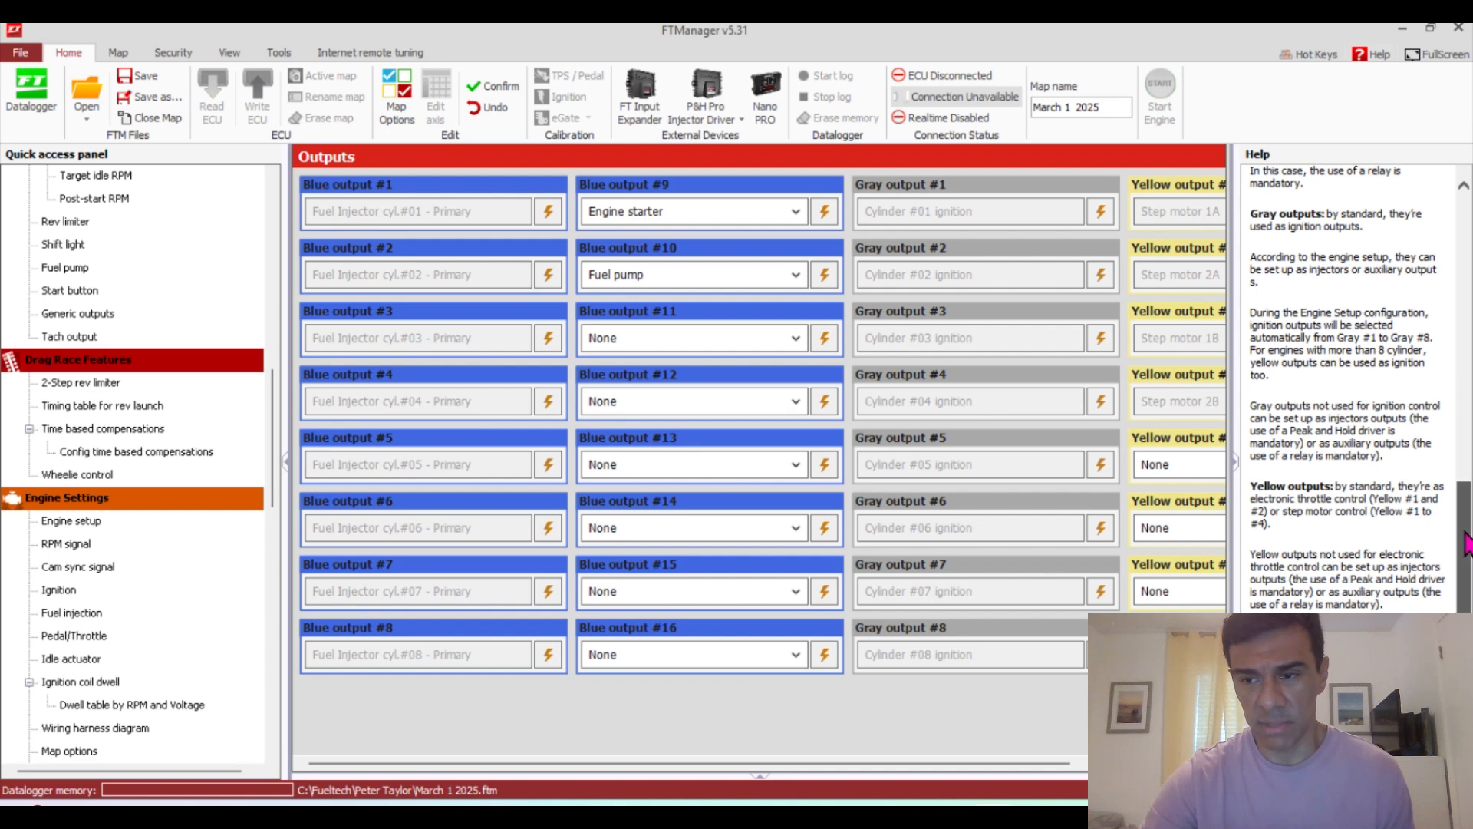
pyautogui.moveTo(1467, 545); pyautogui.dragTo(1470, 246)
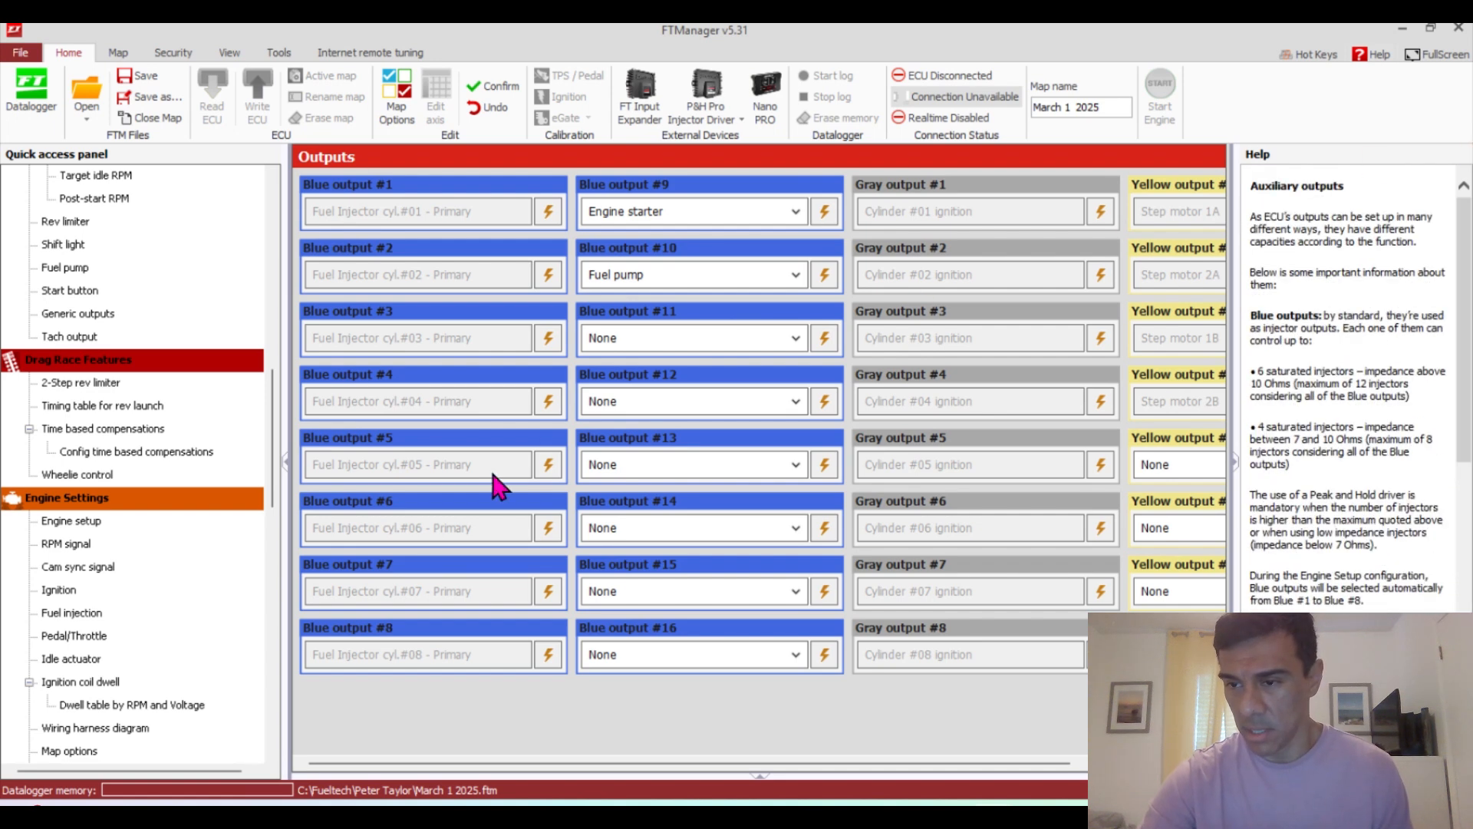
# Show the sensor inputs and browse the default input measures available for white wire input #1 without assigning one
pyautogui.moveTo(273, 477); pyautogui.dragTo(270, 552)
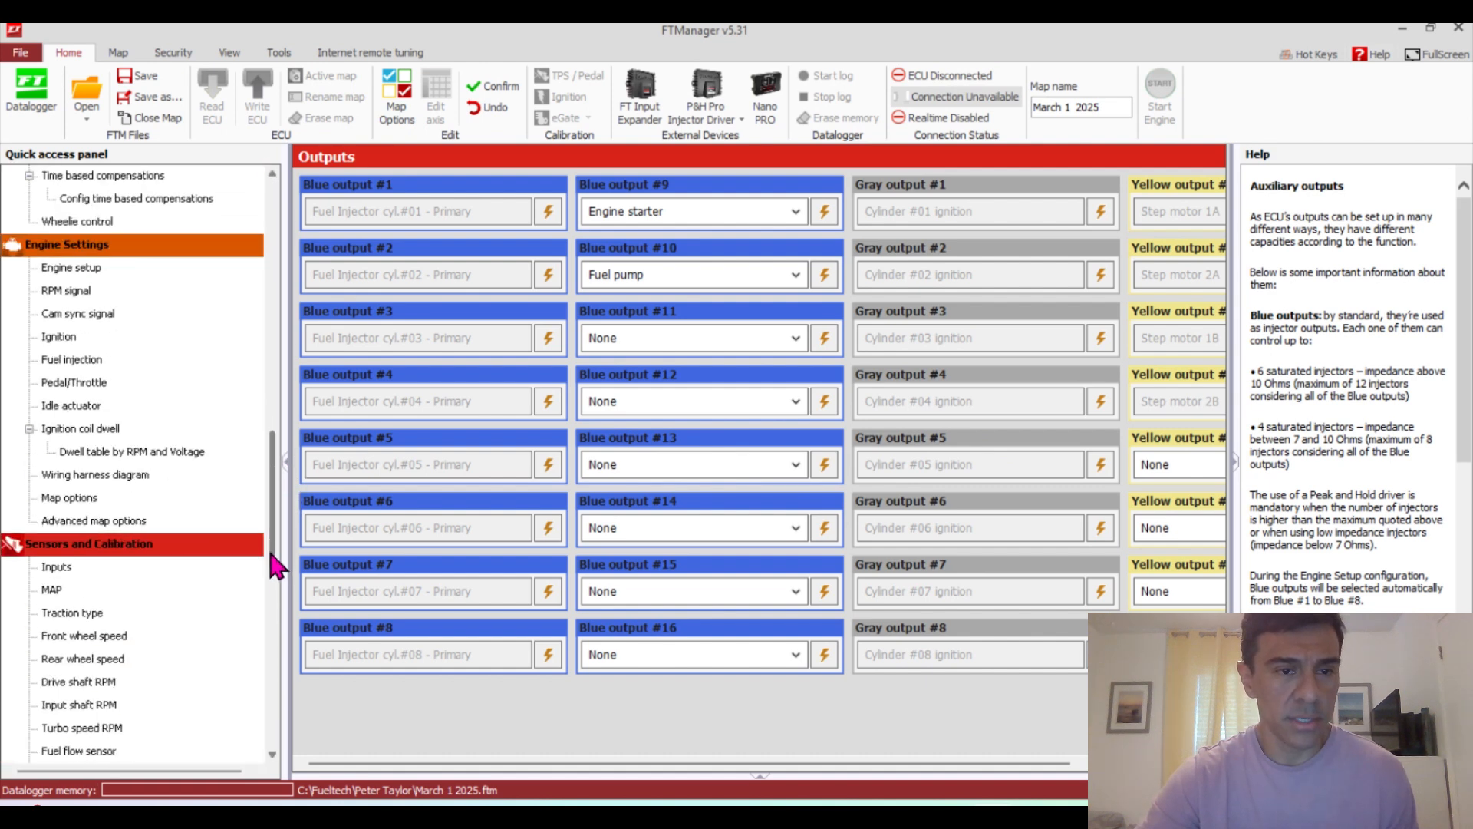
pyautogui.click(56, 567)
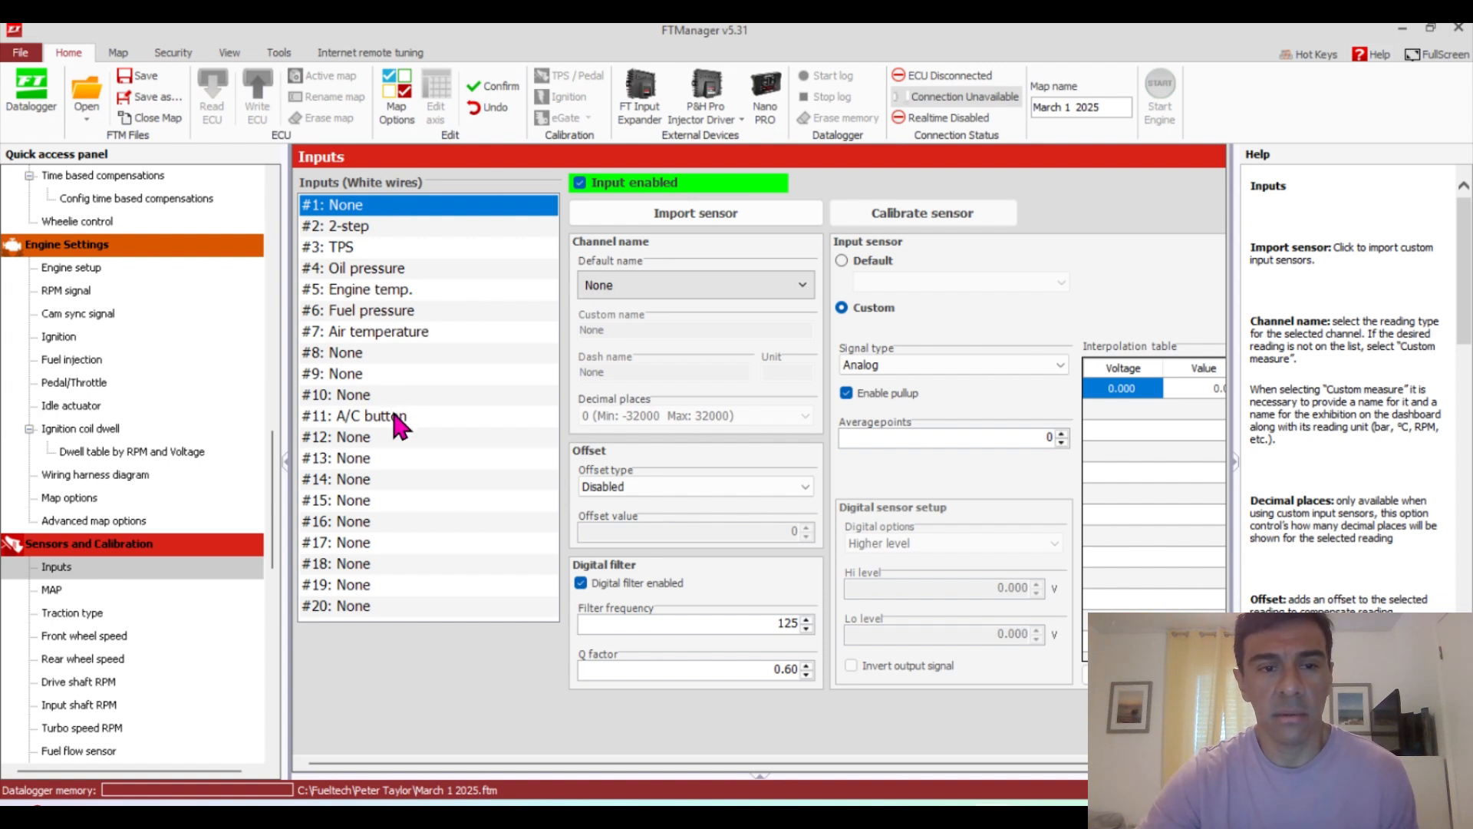
pyautogui.click(706, 284)
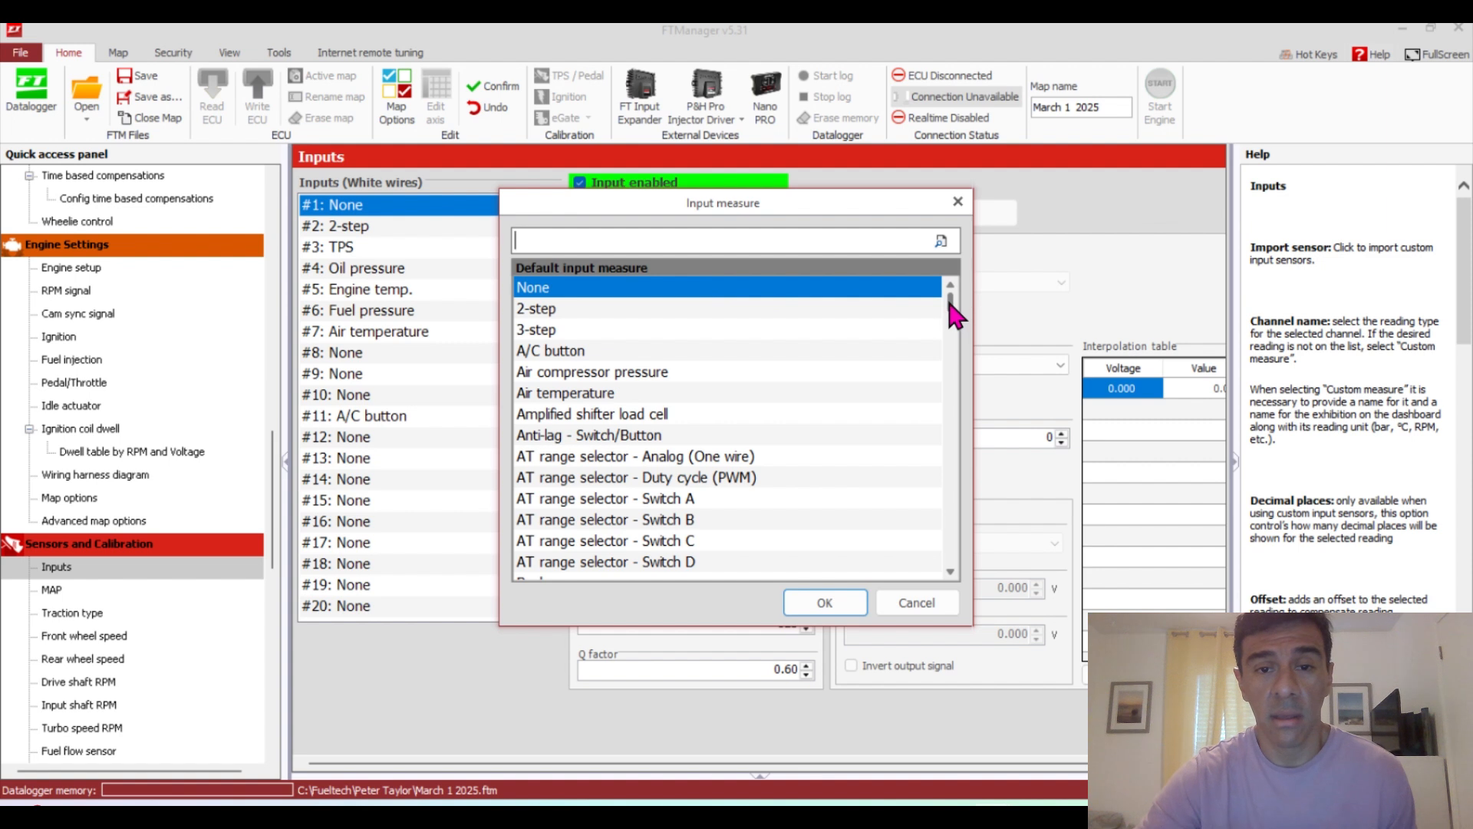
pyautogui.moveTo(951, 299); pyautogui.dragTo(953, 463)
pyautogui.click(940, 598)
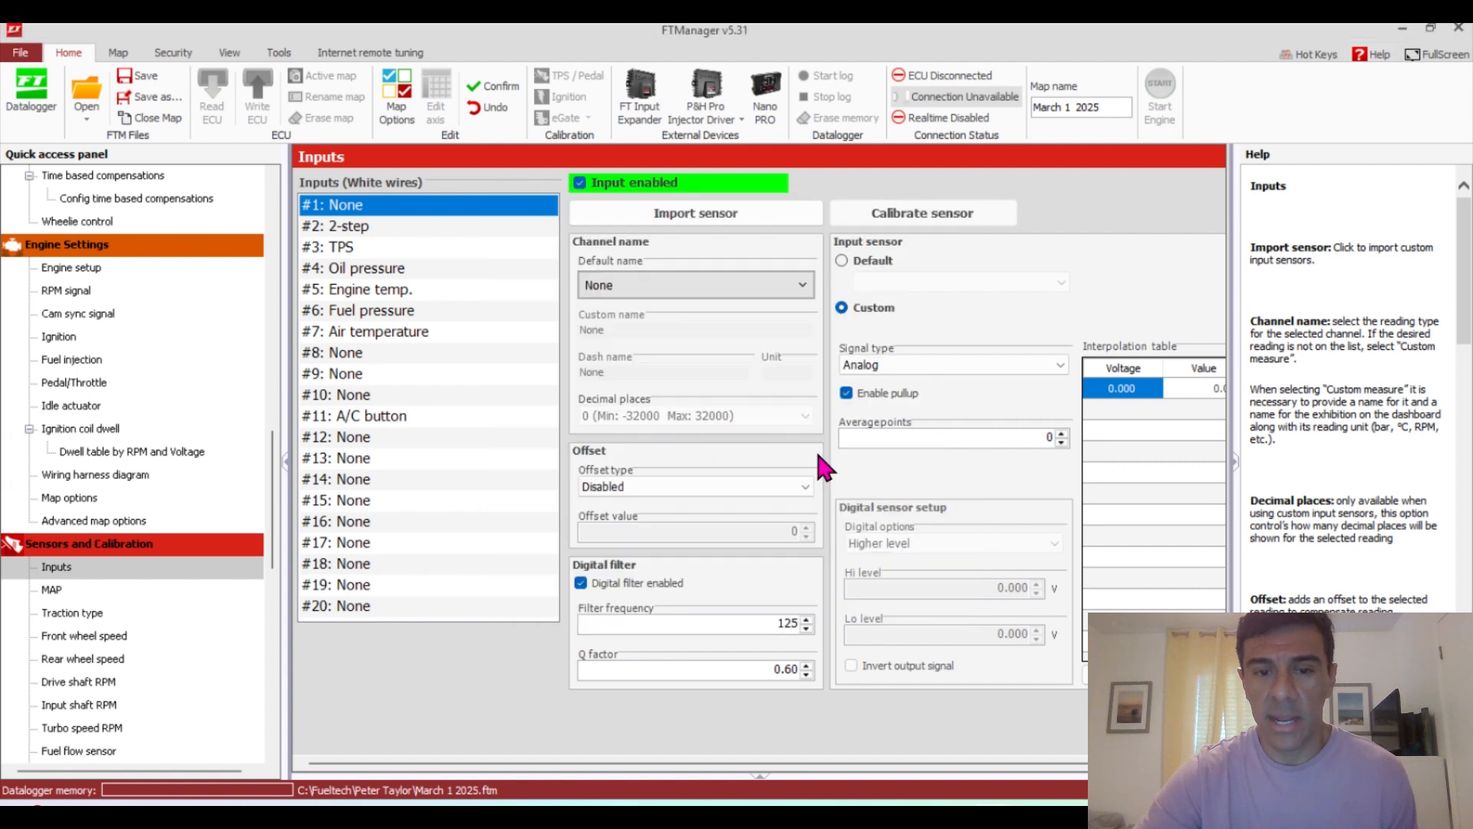
# Assign Custom measure type #1 to white wire input #1 and collapse the help pane
pyautogui.click(645, 278)
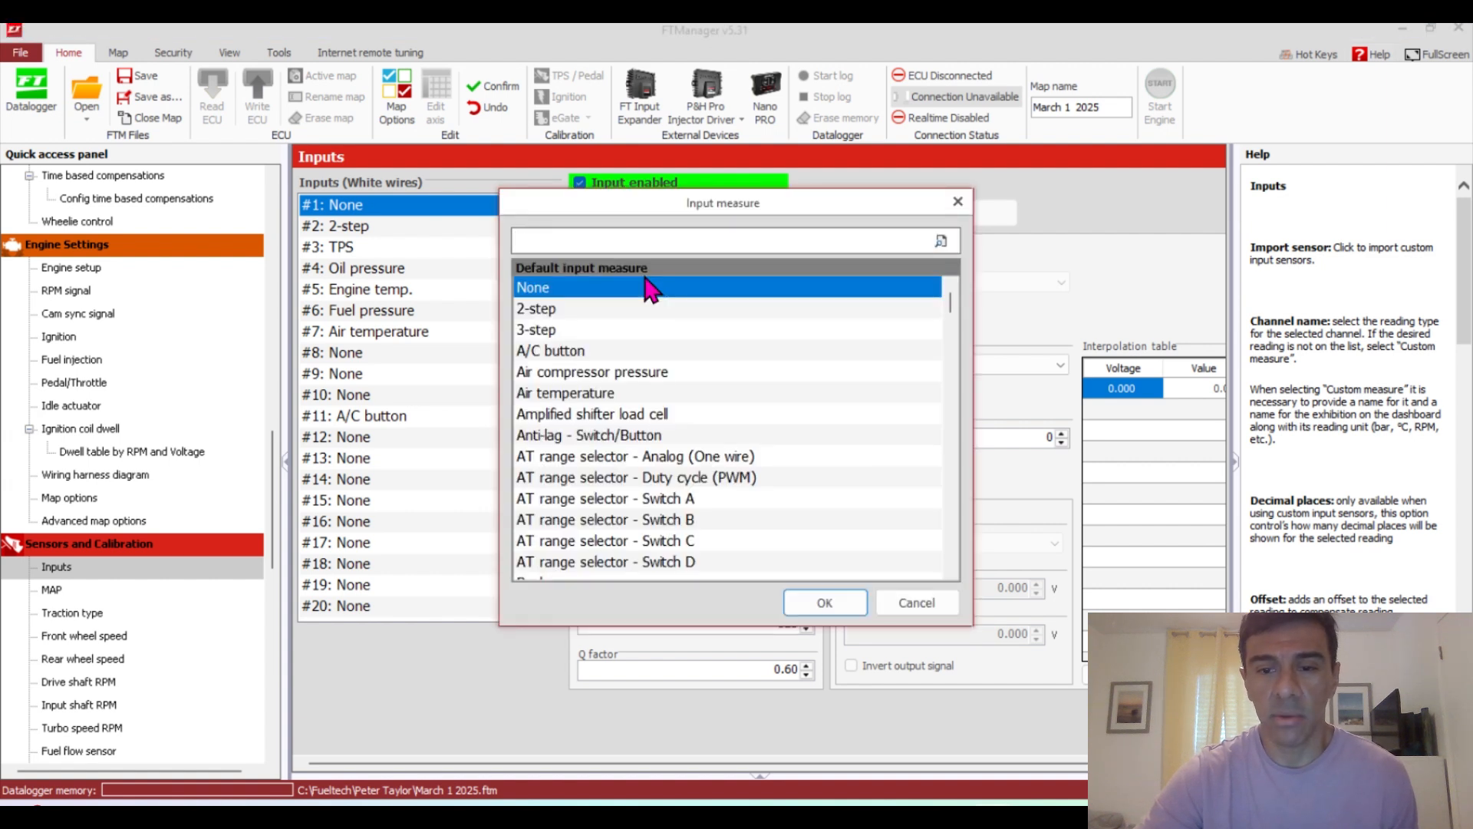
pyautogui.write('cu')
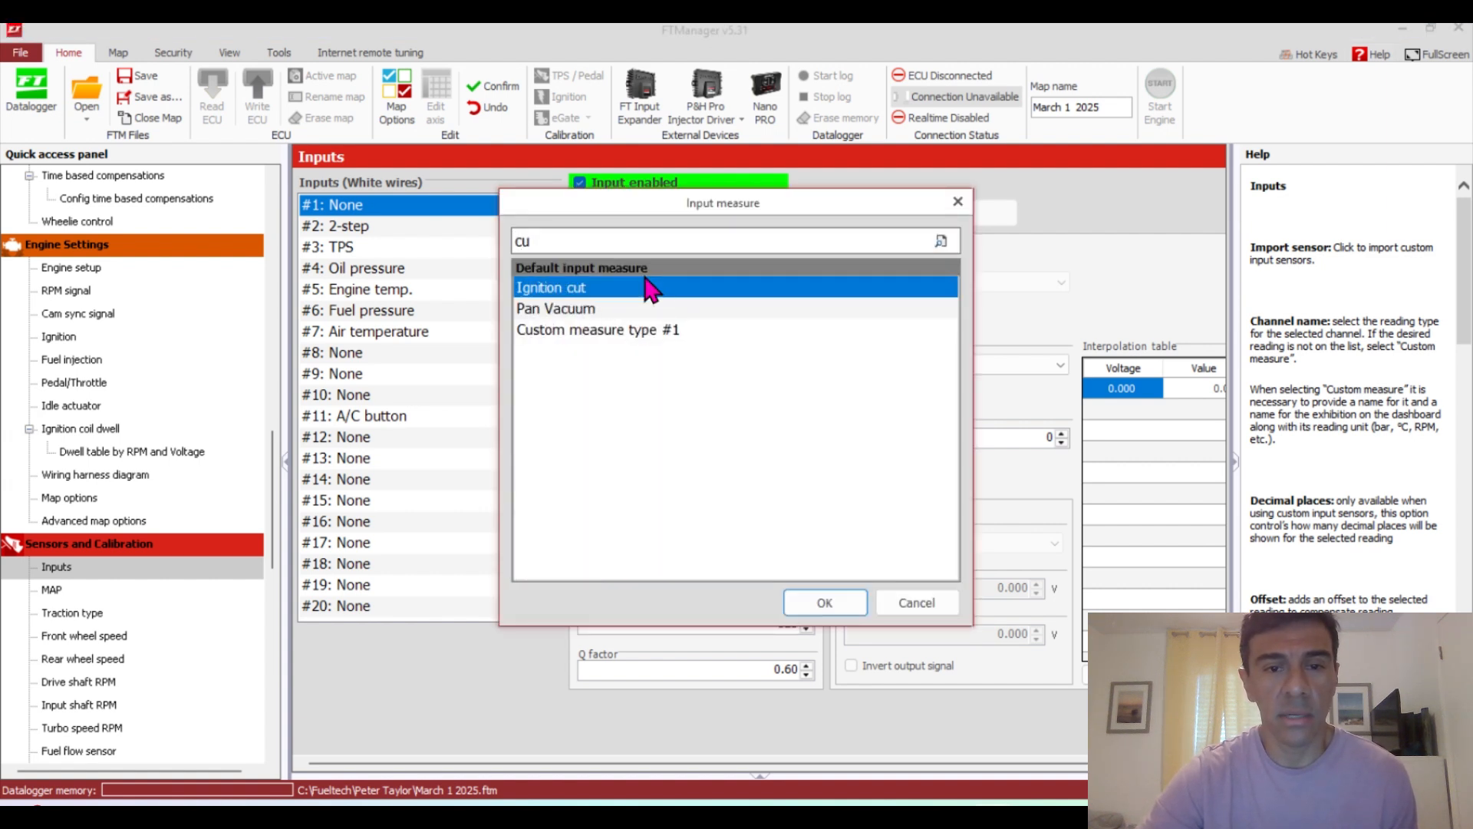
pyautogui.click(657, 330)
pyautogui.click(815, 602)
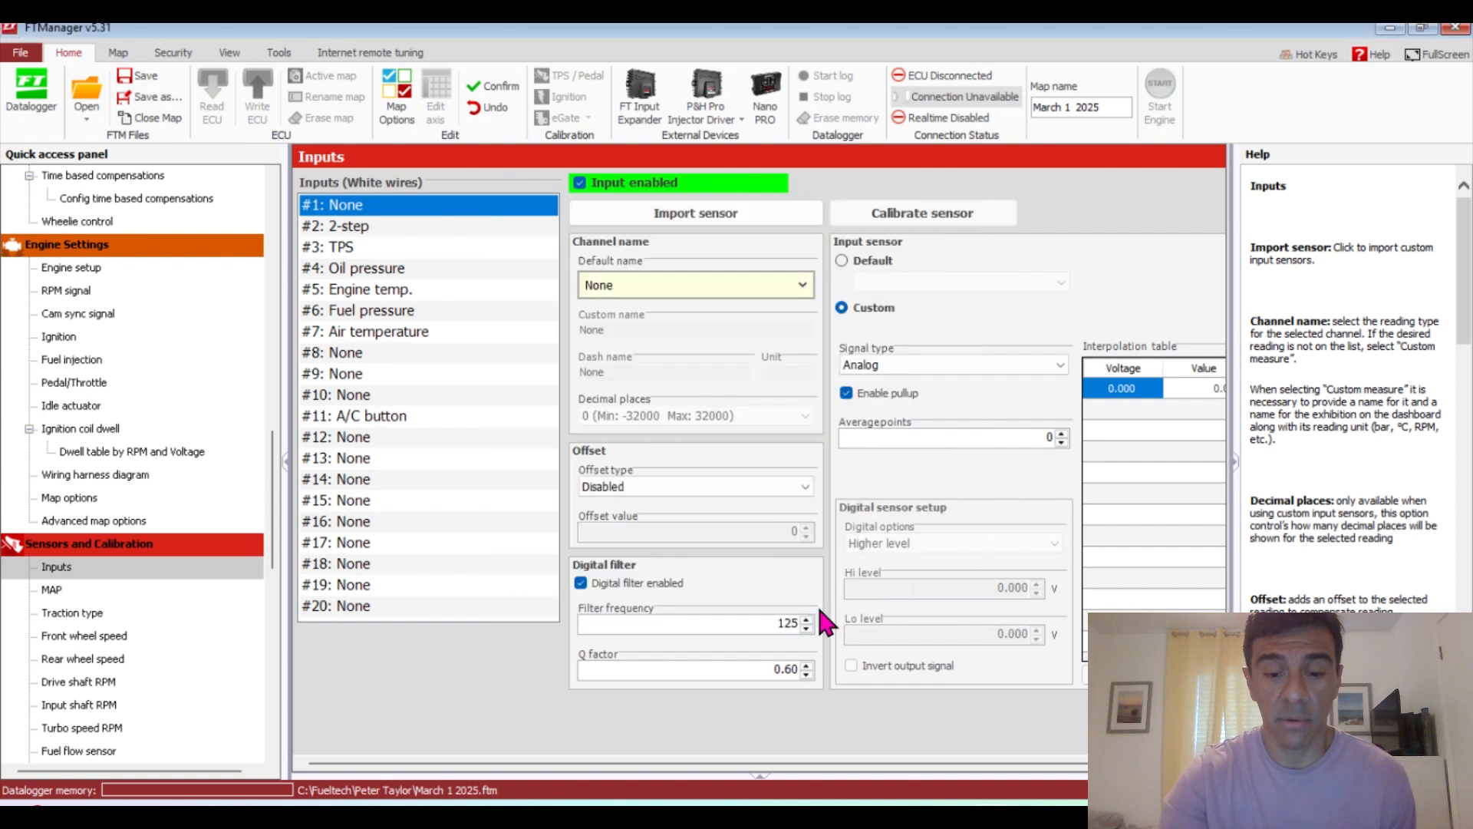
pyautogui.click(721, 332)
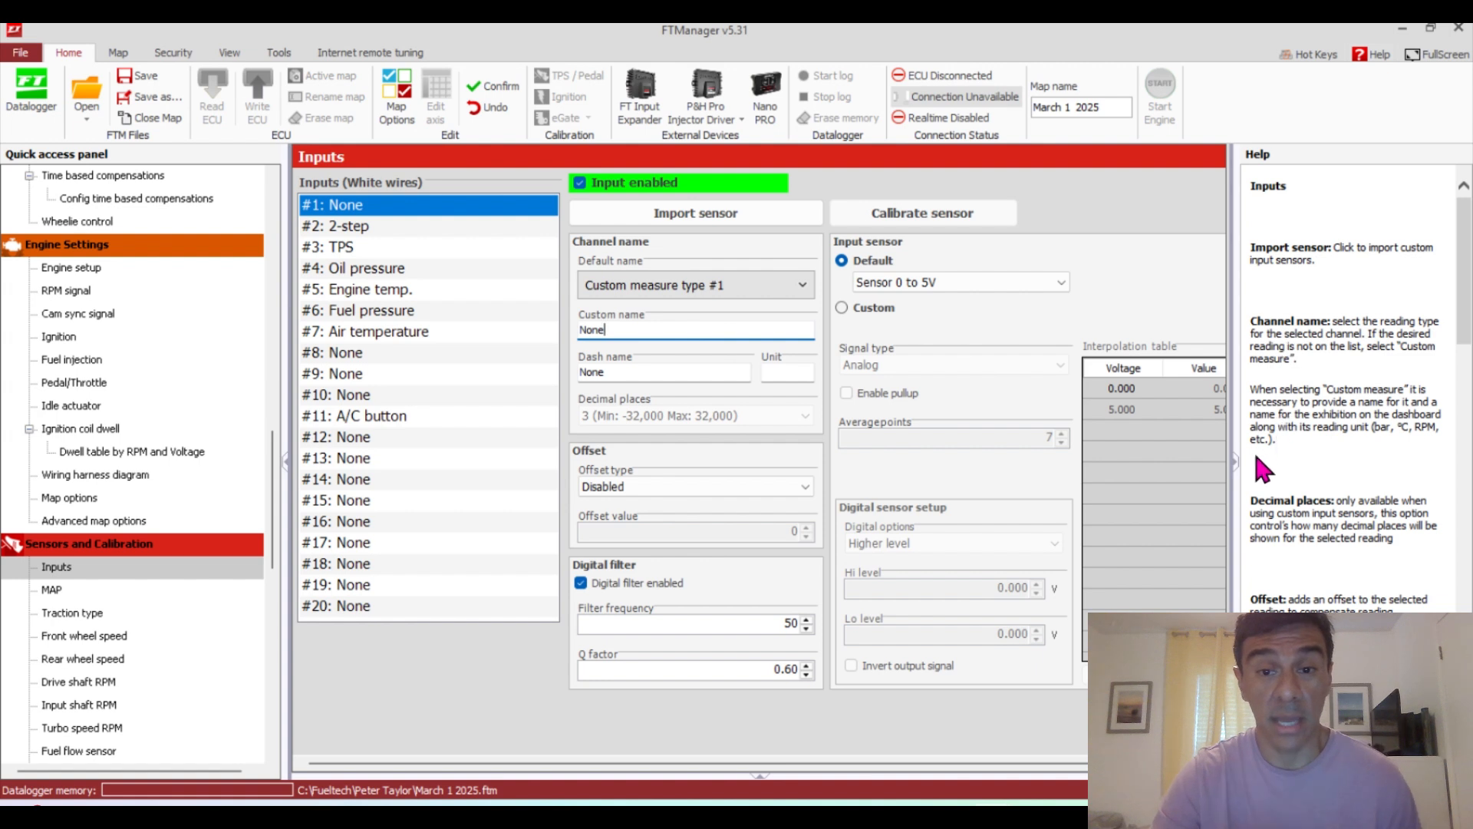
pyautogui.click(1239, 468)
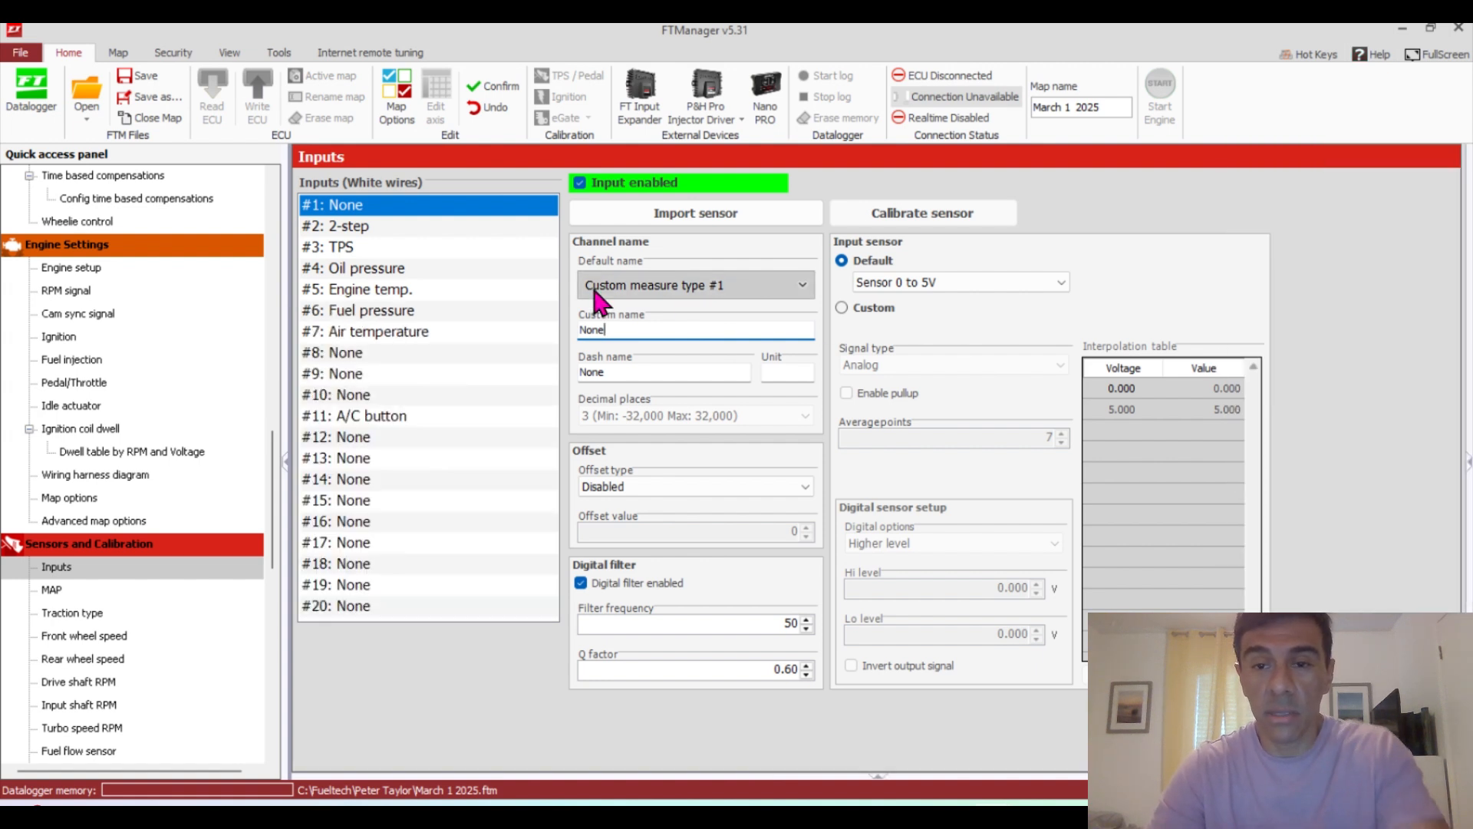
# Load the default PS150 (10.3bar / 150psi) sensor for the oil pressure input, and switch it to Custom with its interpolation table editable
pyautogui.click(427, 268)
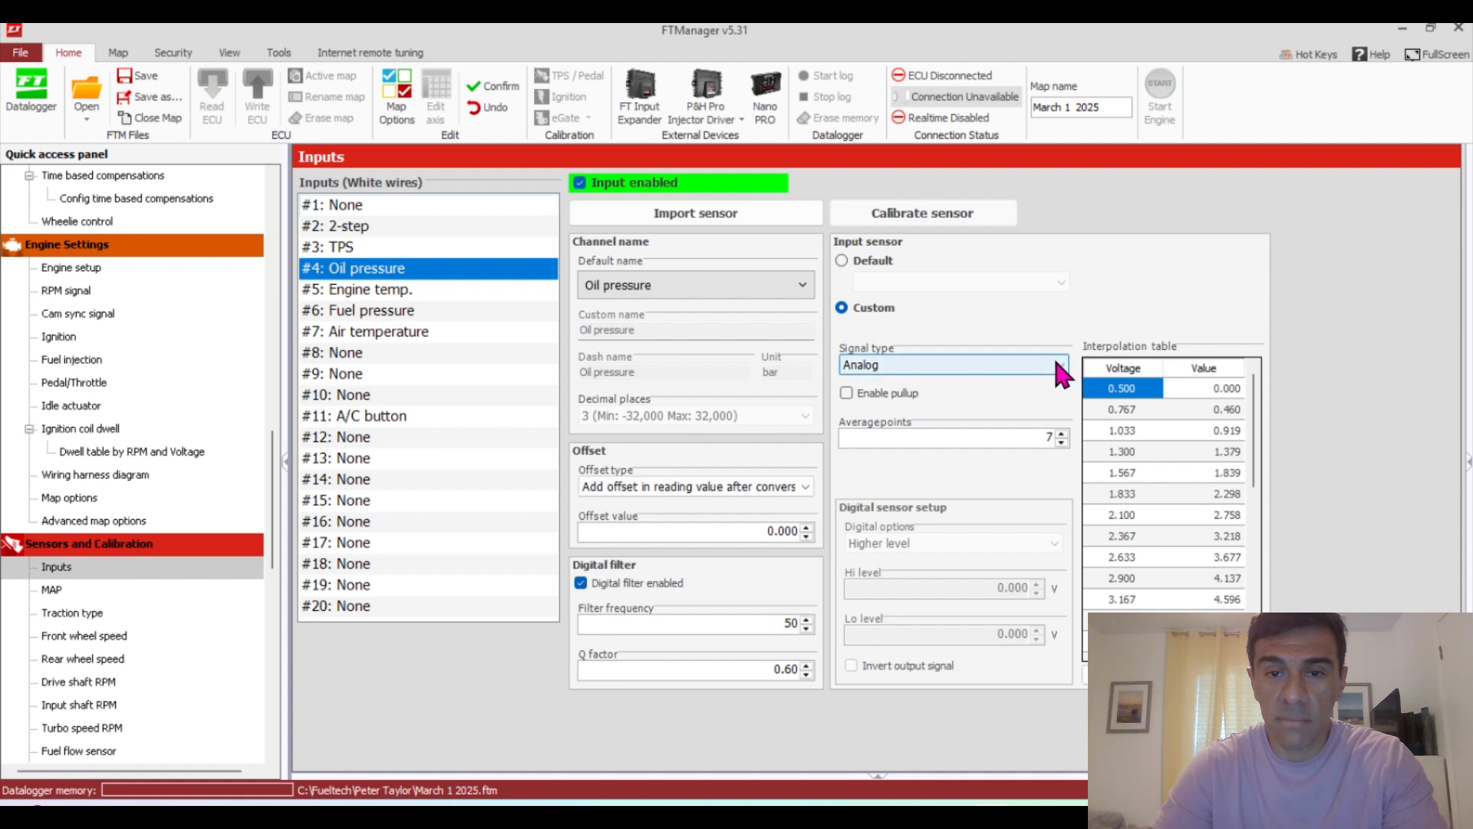
pyautogui.click(843, 260)
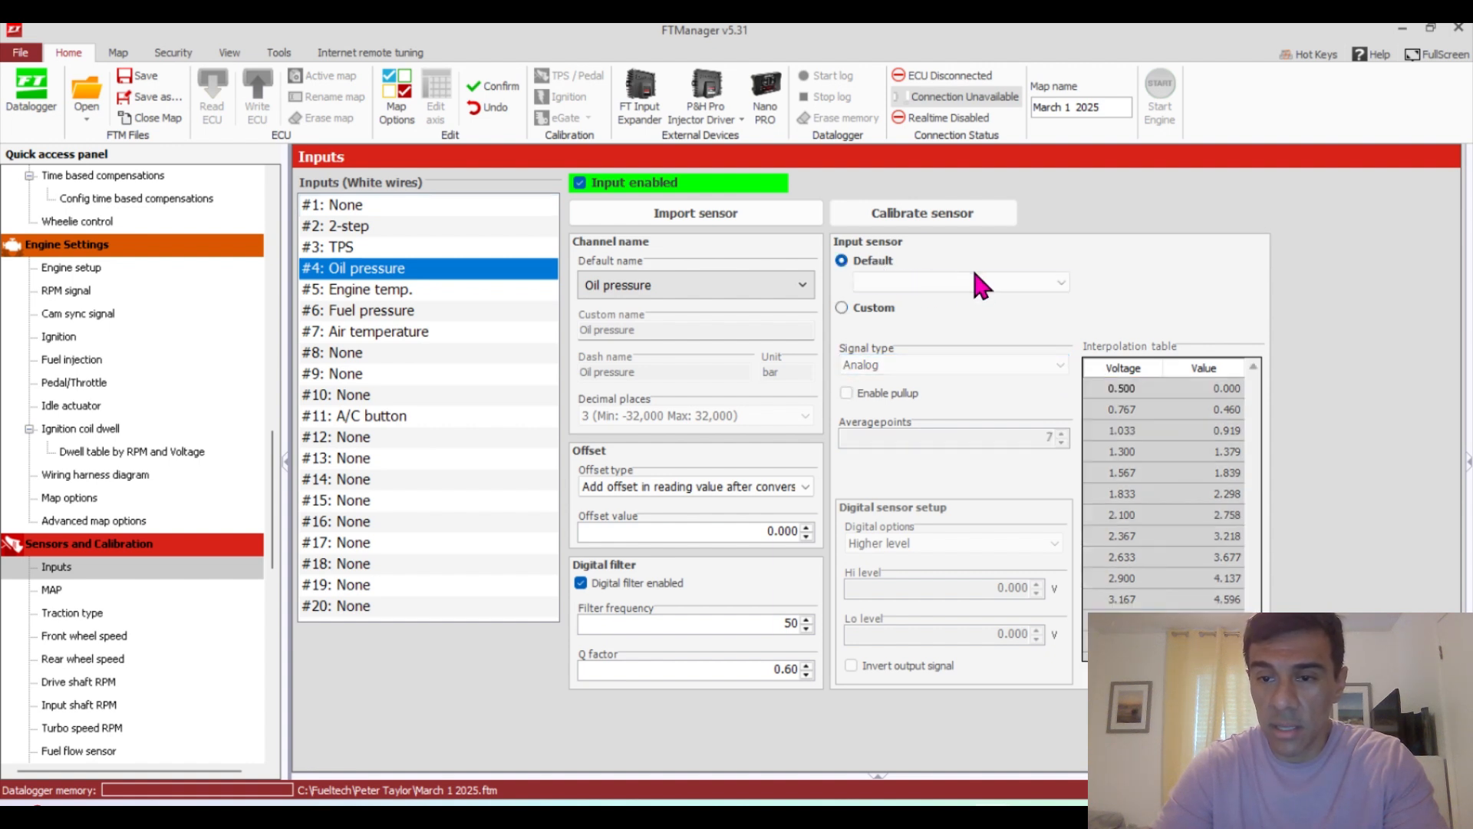
pyautogui.click(977, 281)
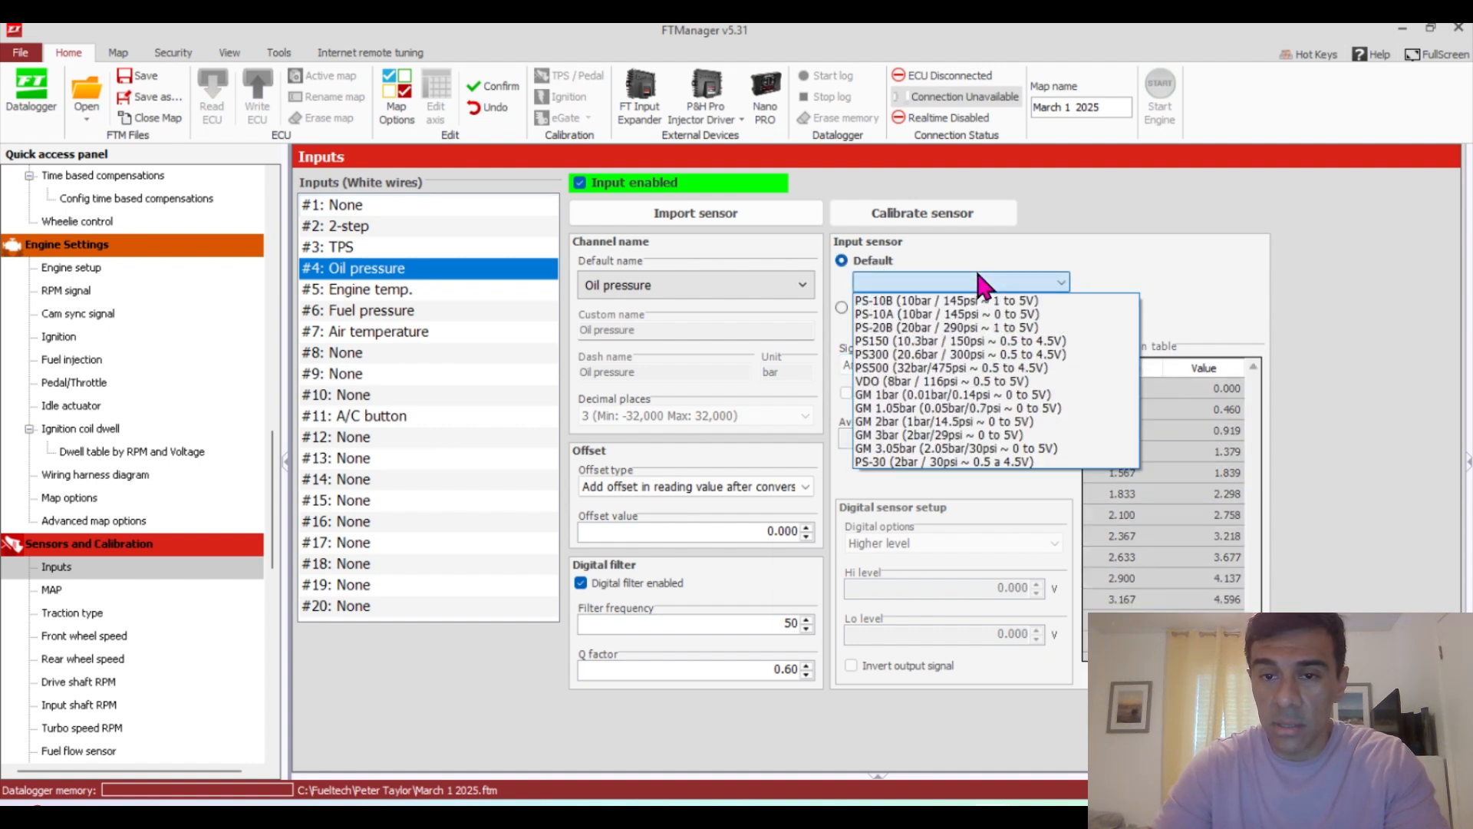
pyautogui.click(1025, 343)
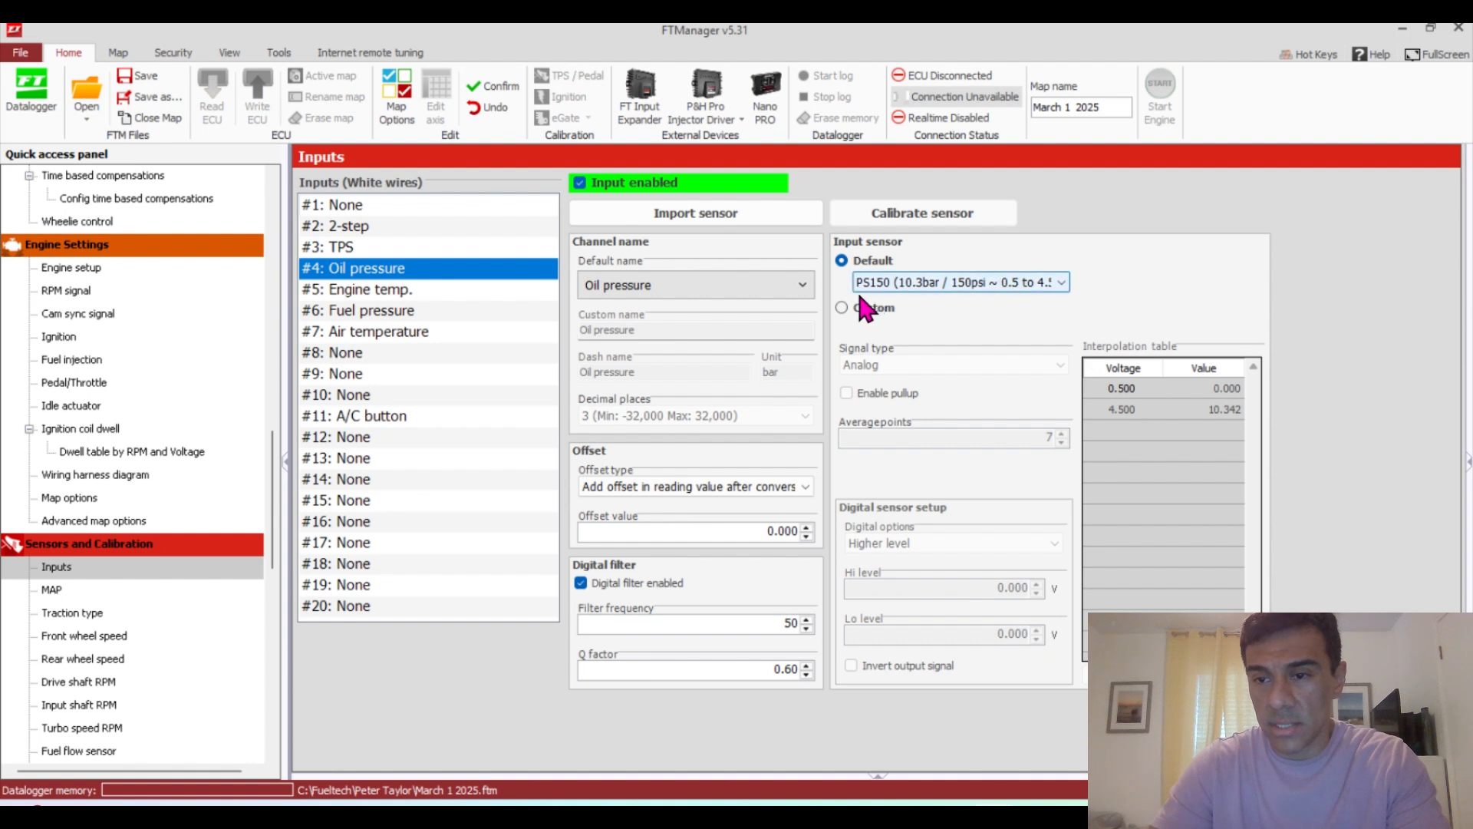
pyautogui.click(842, 308)
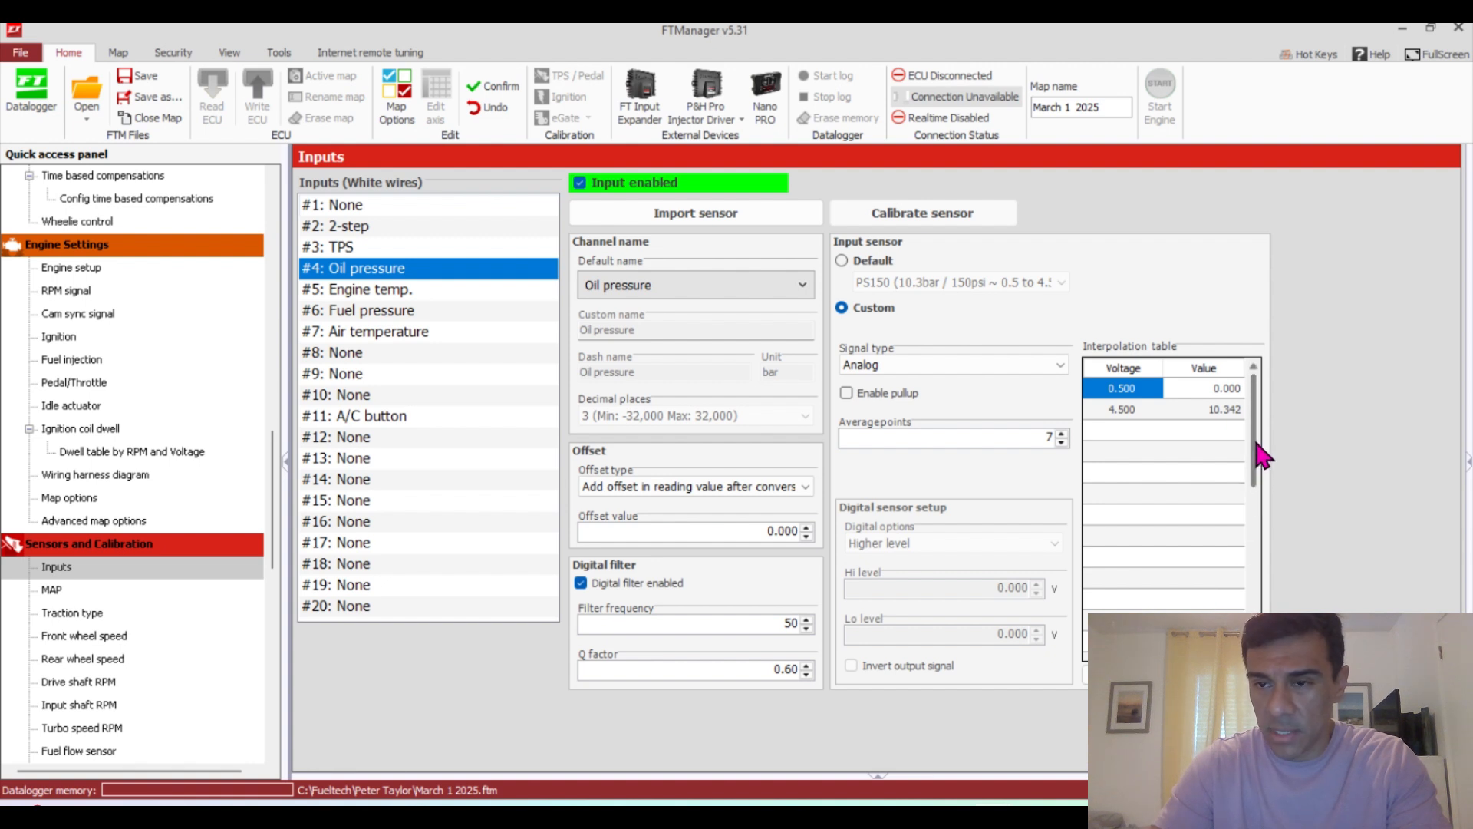
pyautogui.click(1124, 407)
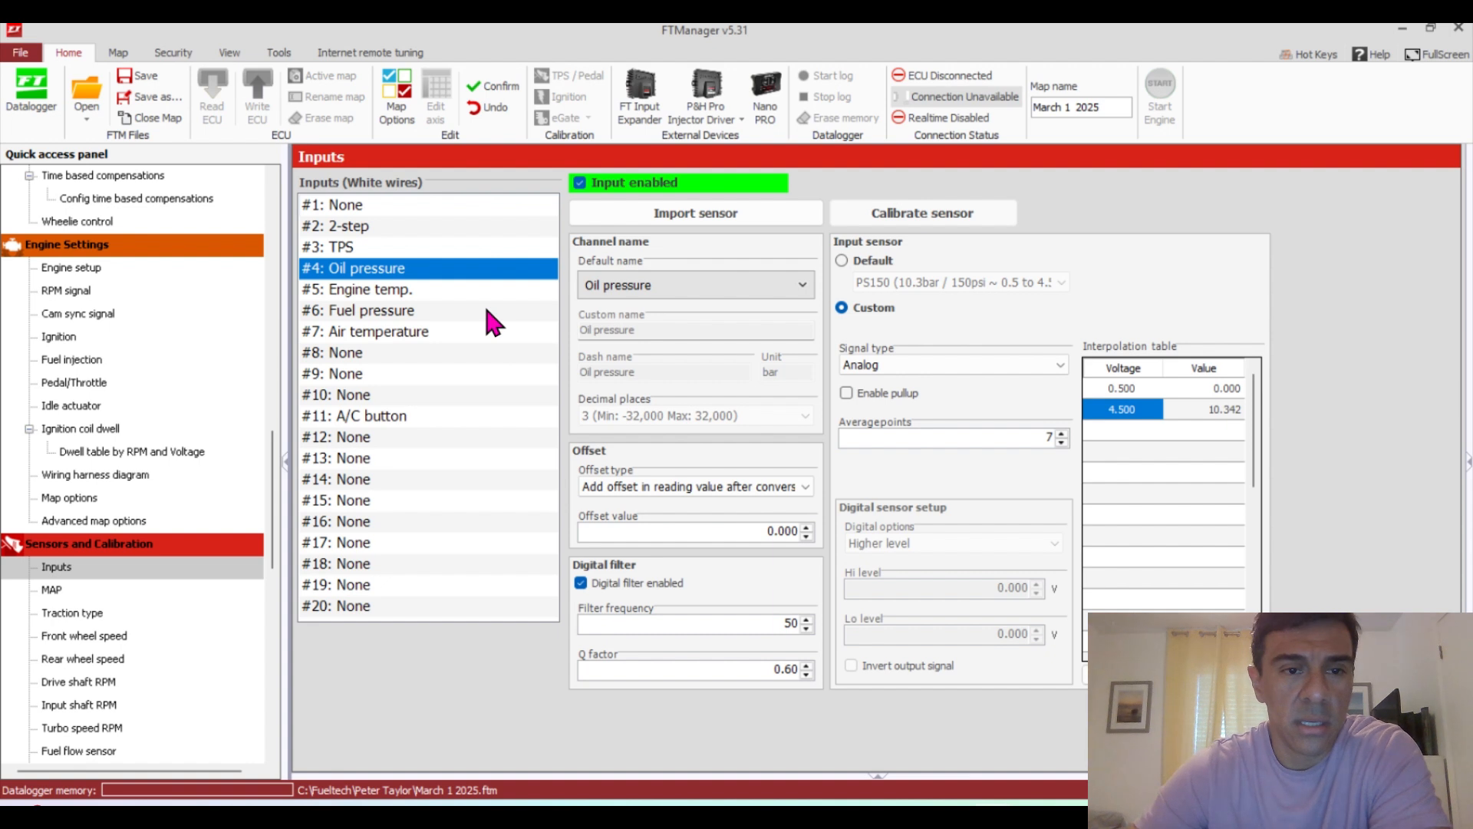
# Assign the Driveshaft RPM measure to white wire input #8
pyautogui.click(459, 350)
pyautogui.click(683, 292)
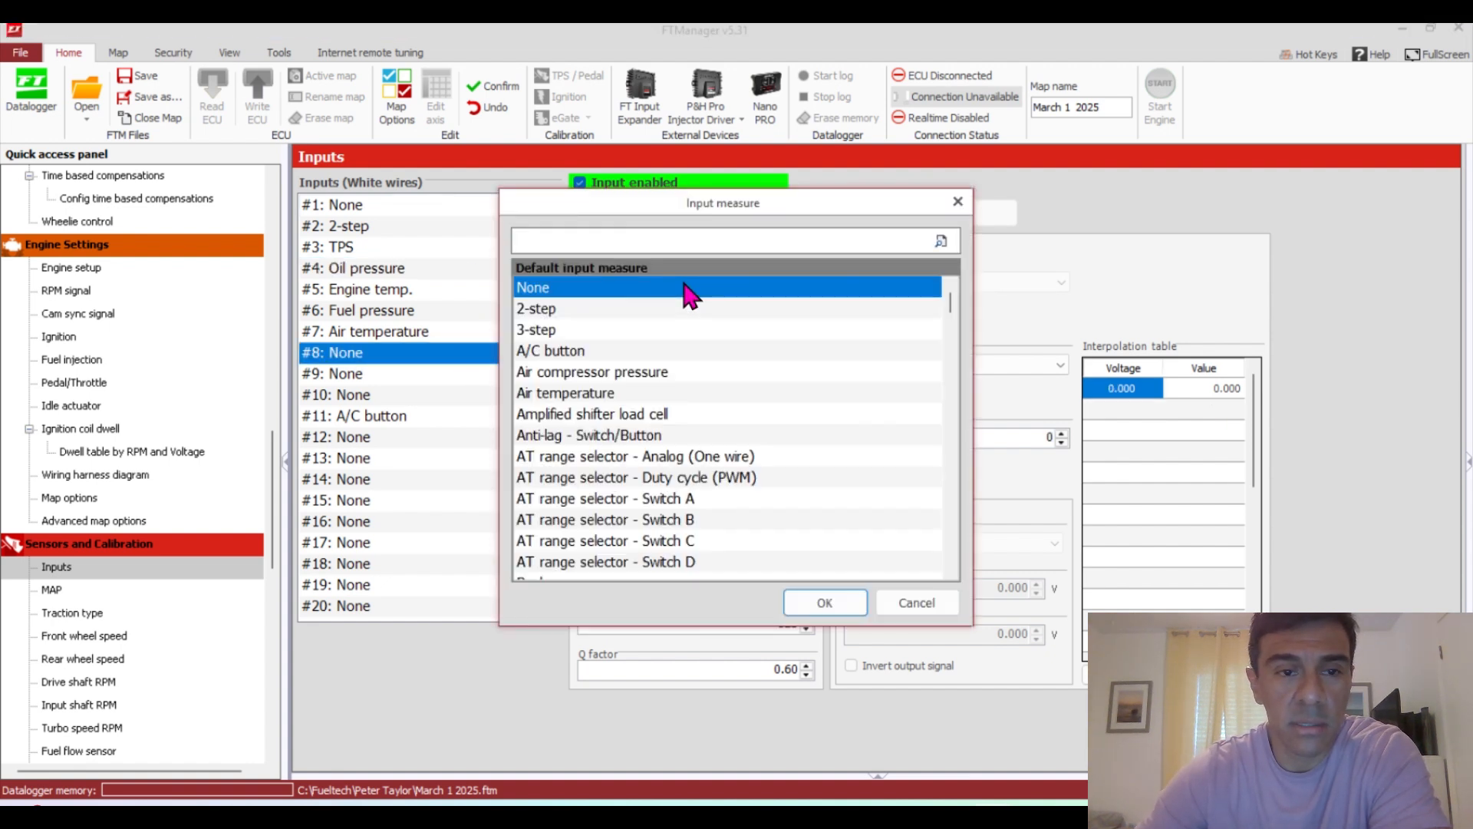
pyautogui.write('dr')
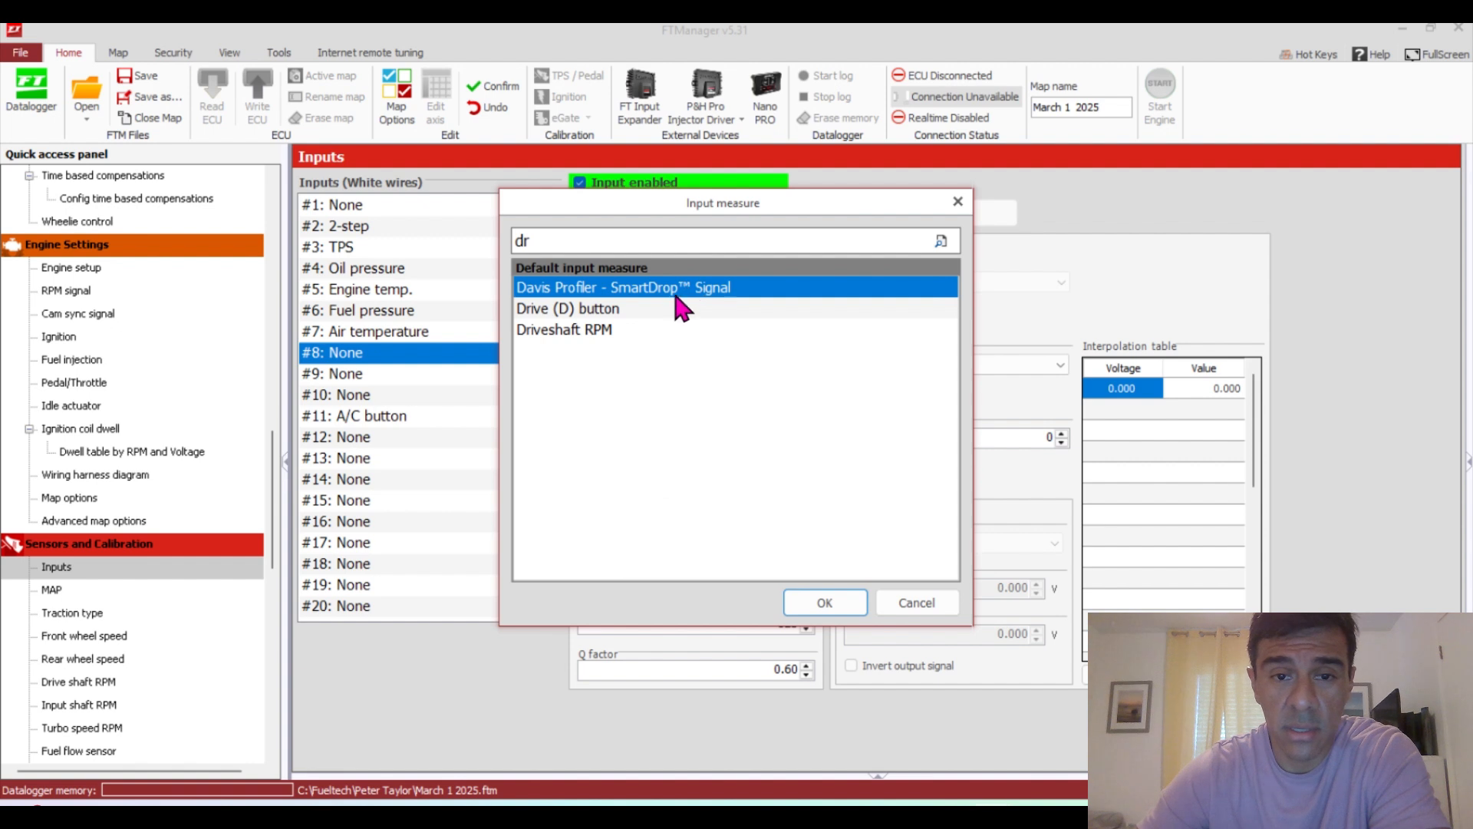
pyautogui.click(675, 332)
pyautogui.click(844, 604)
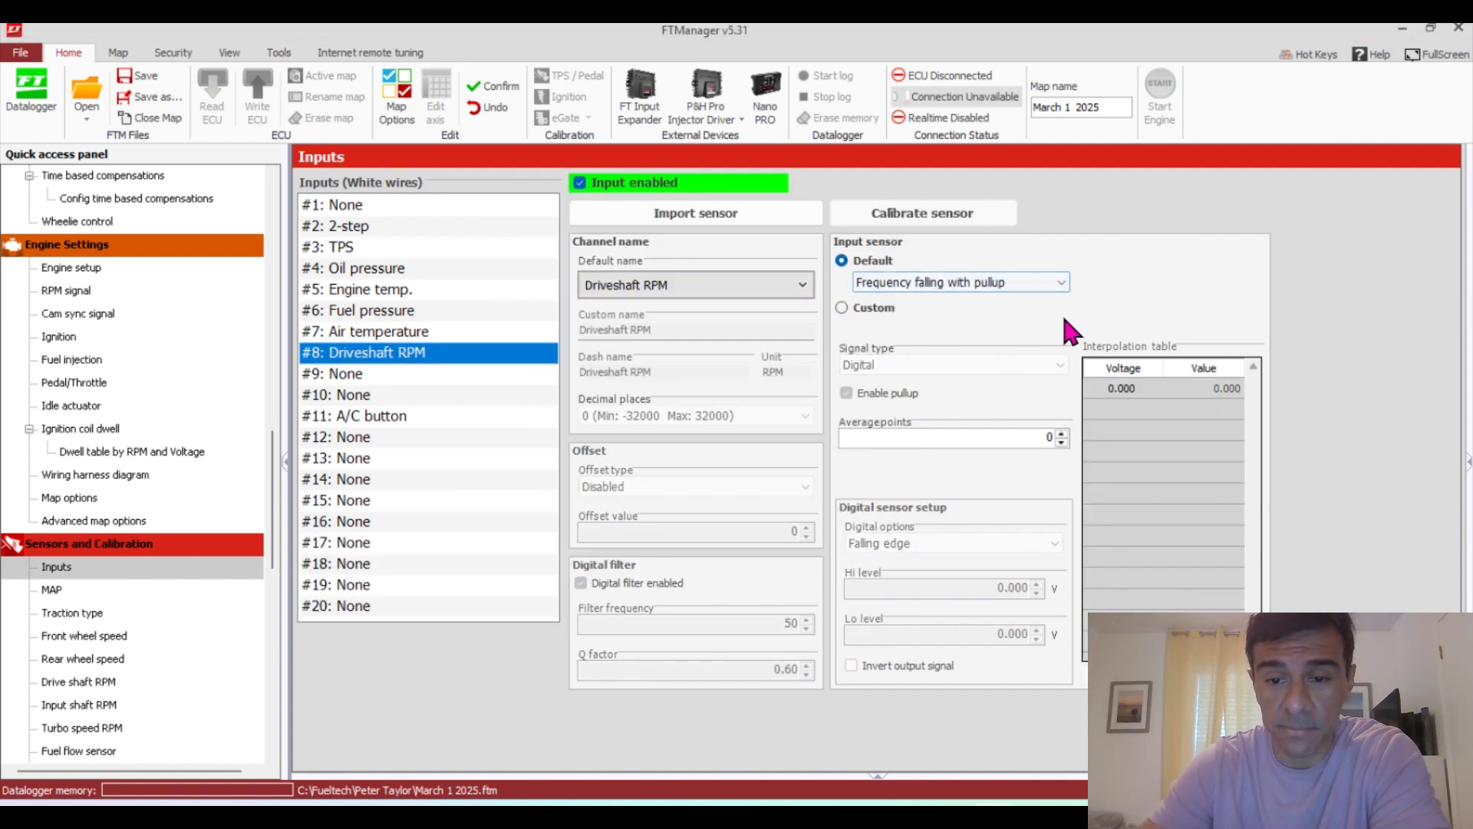
# Set the average points of the Driveshaft RPM input to 2
pyautogui.click(1062, 434)
pyautogui.click(1062, 434)
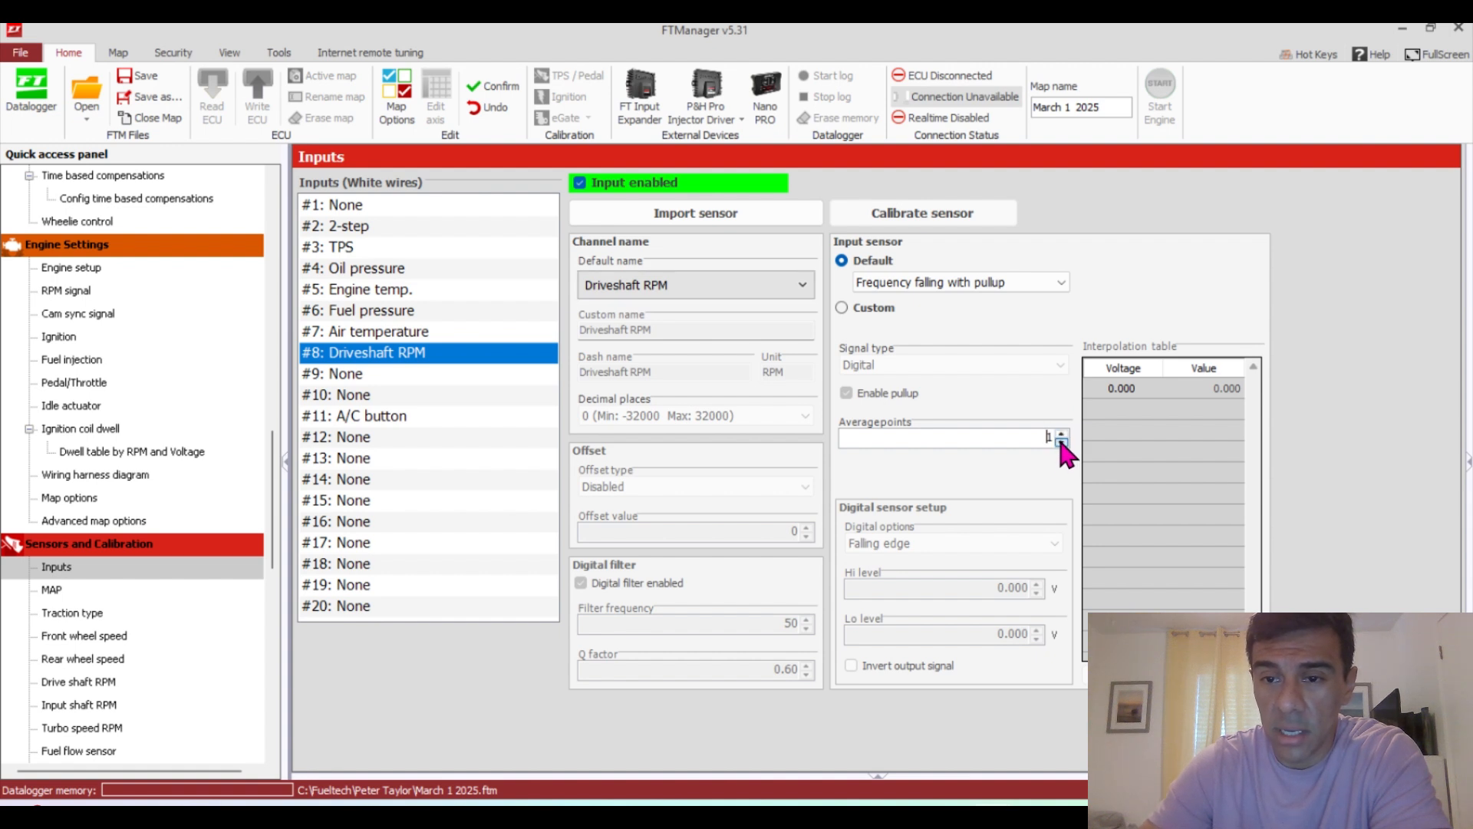
pyautogui.click(1063, 434)
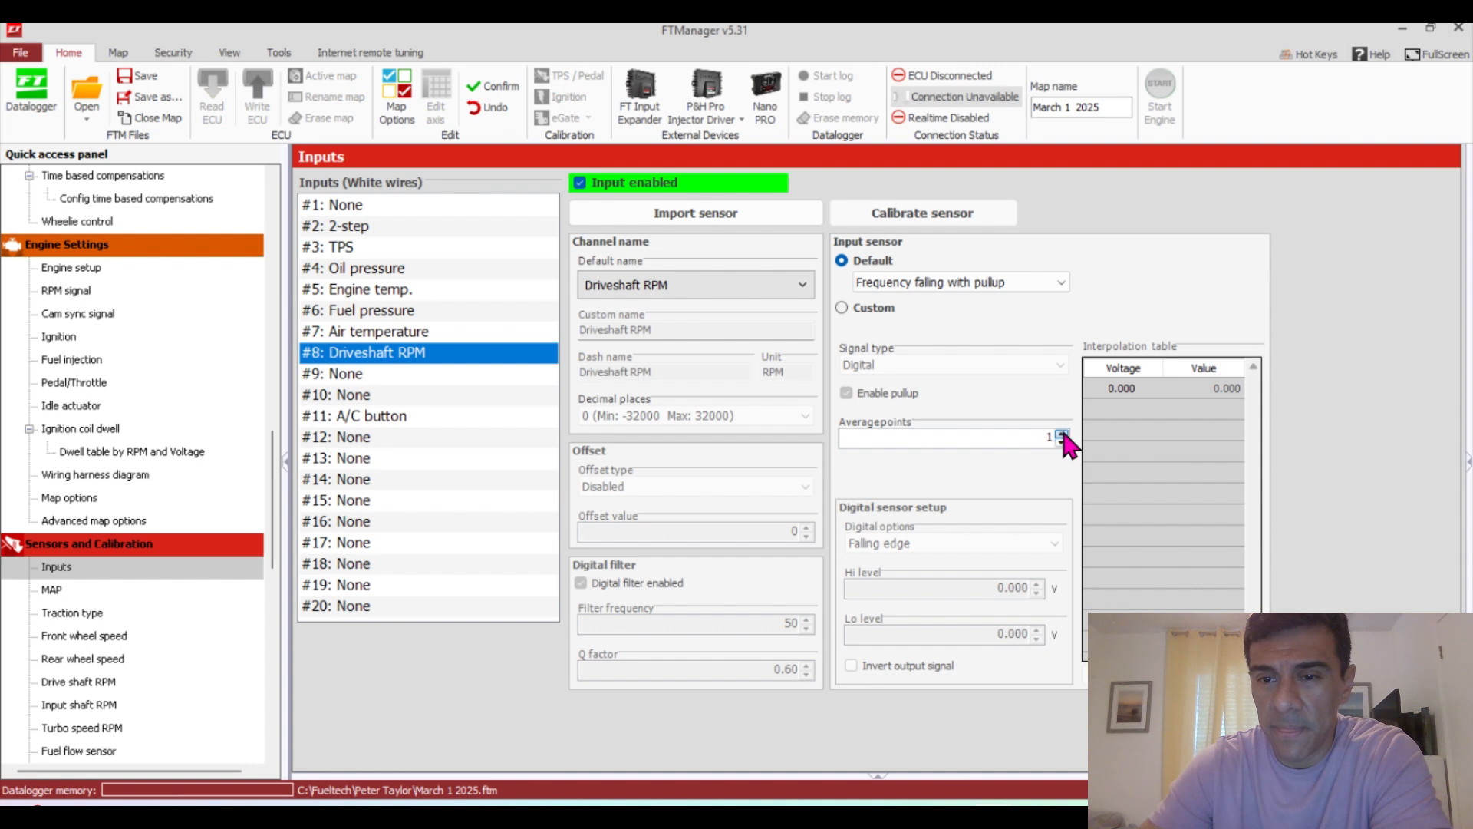
pyautogui.click(1063, 443)
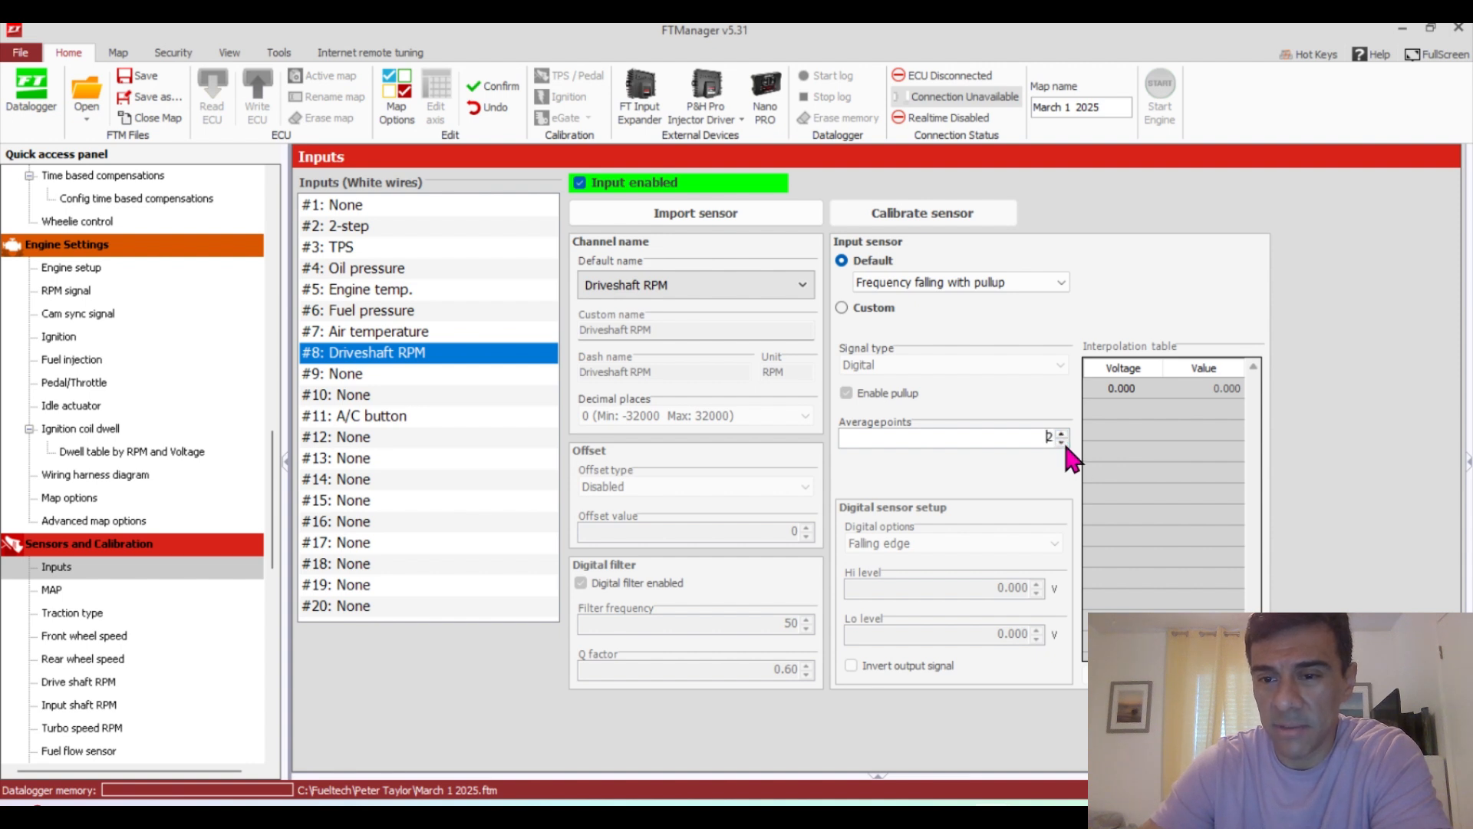
pyautogui.click(1063, 434)
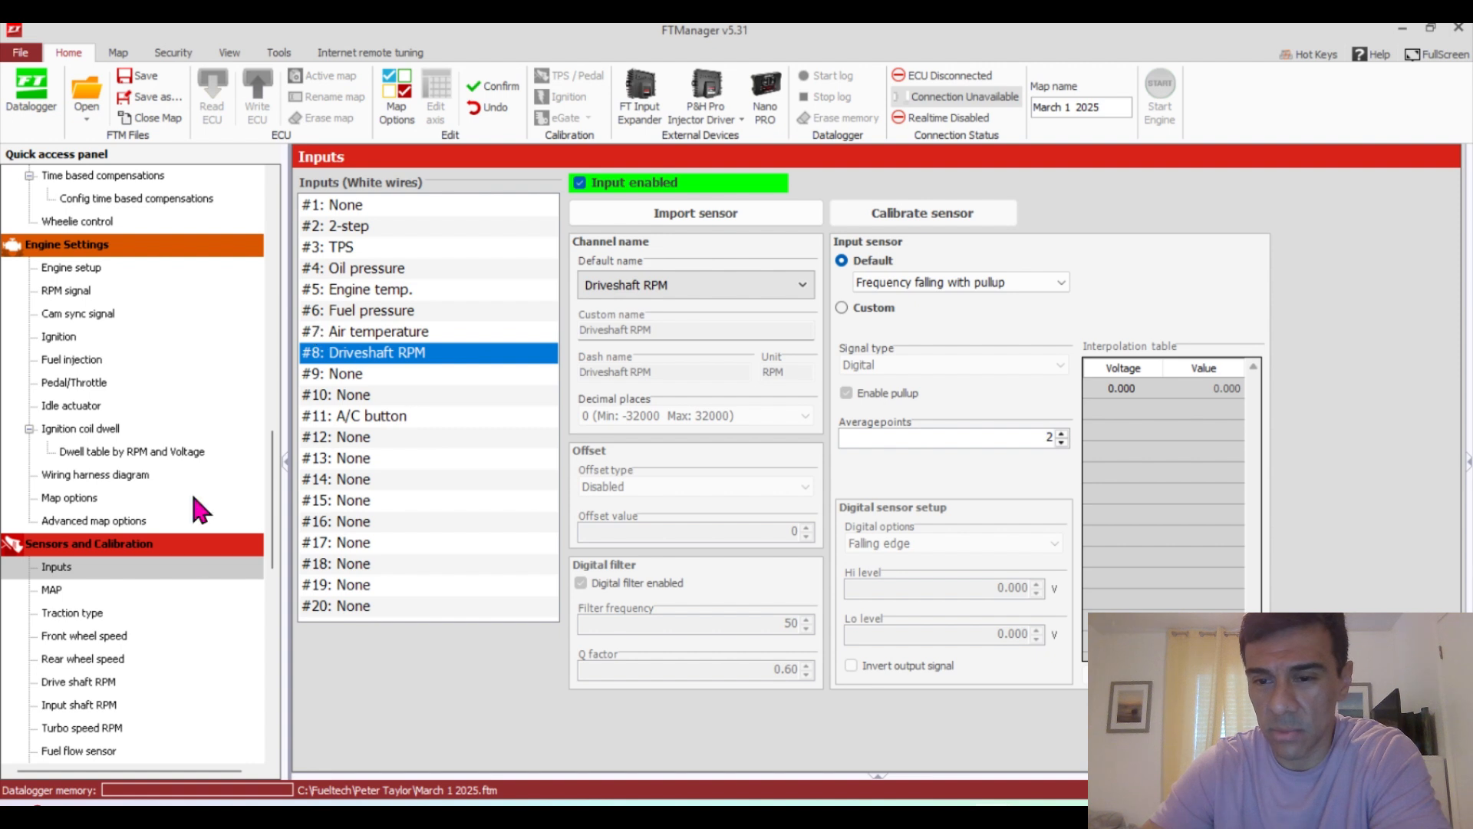
# View the MAP sensor signal source settings and the traction type options
pyautogui.moveTo(276, 532); pyautogui.dragTo(276, 592)
pyautogui.click(58, 339)
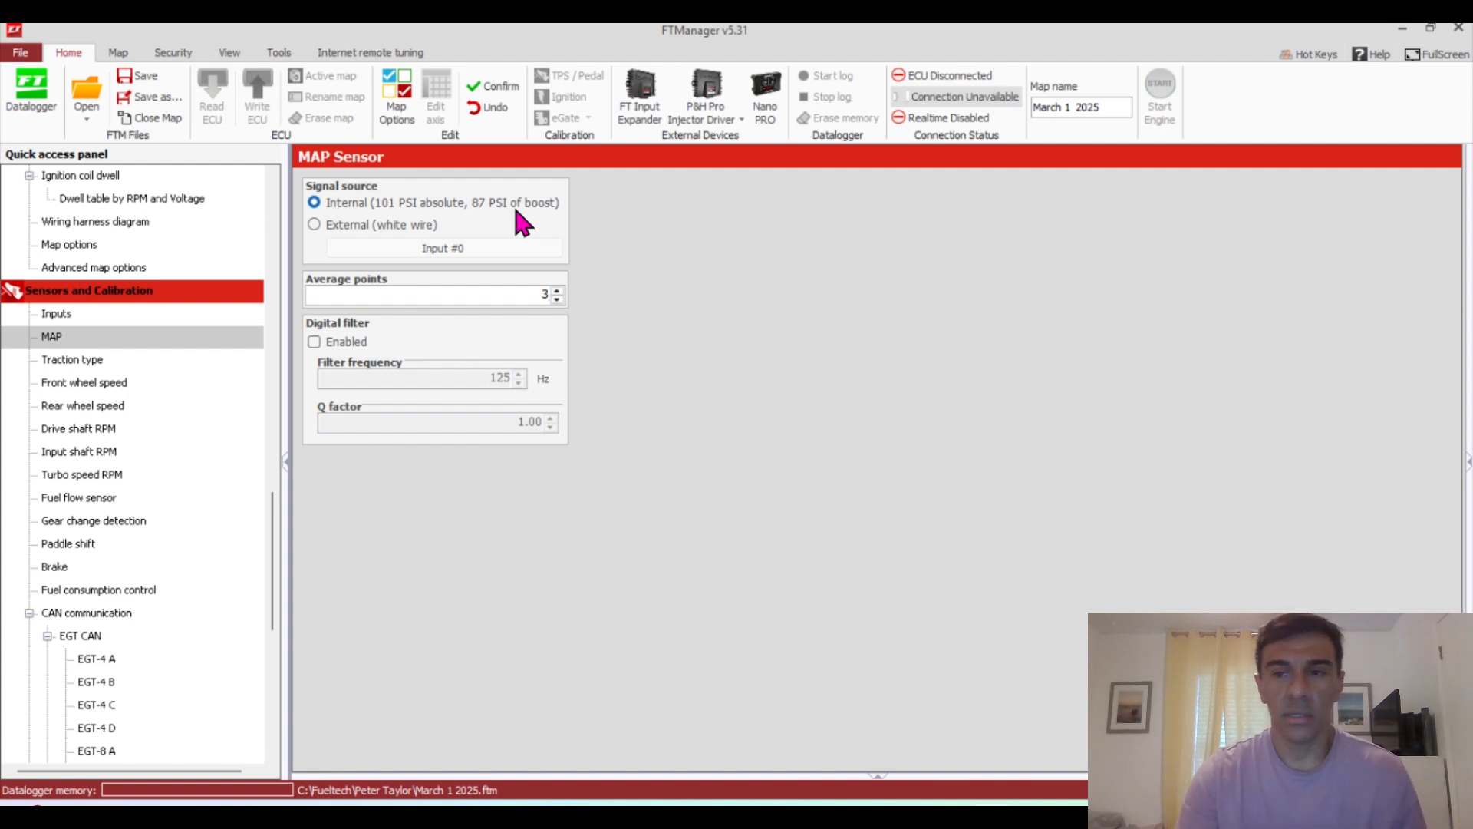
pyautogui.click(106, 361)
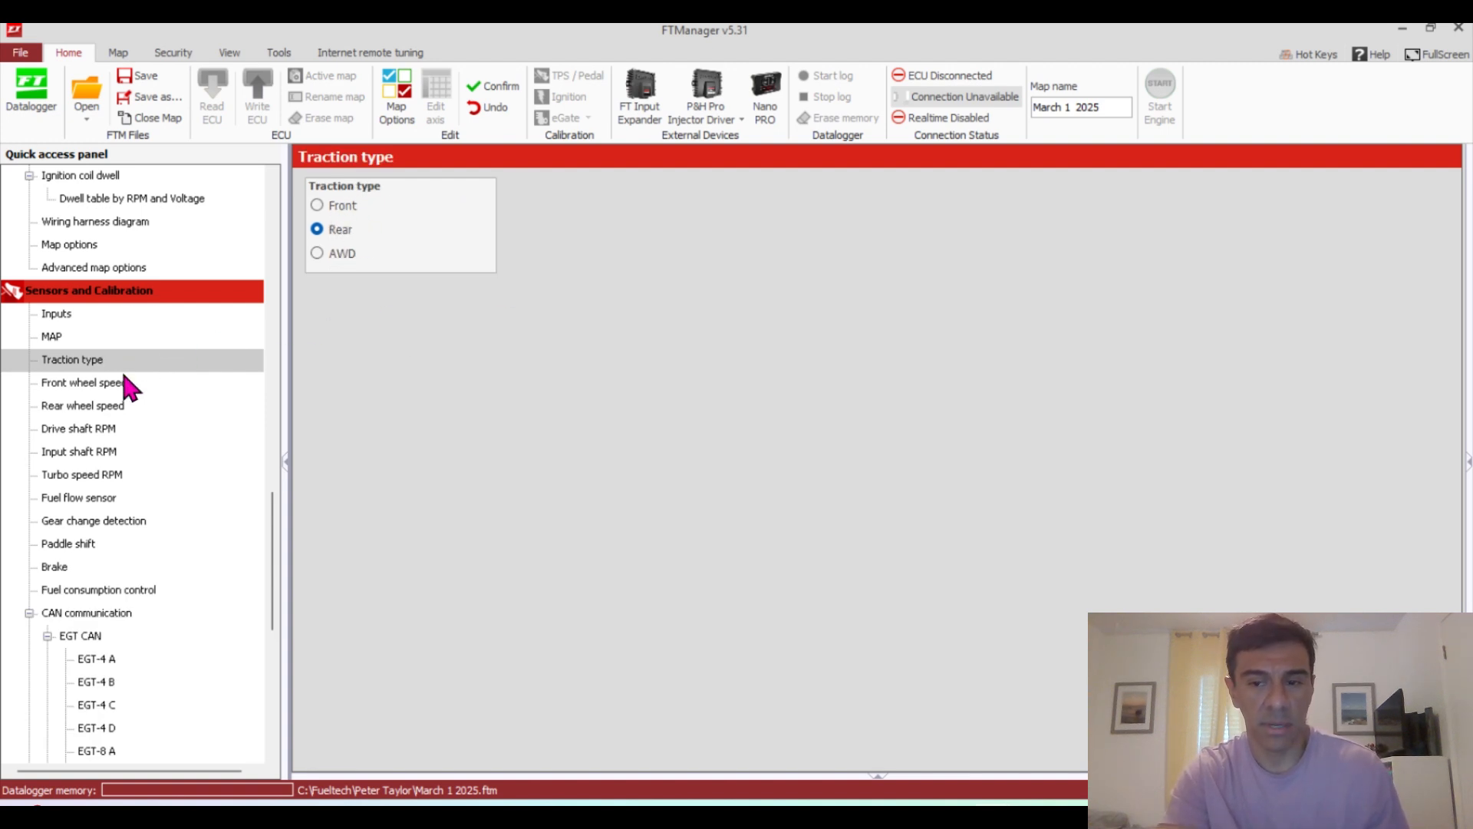
# Enable wheel speed calculation in the drive shaft RPM settings and try the Slick / DragRace tire type before returning to Radial
pyautogui.click(105, 428)
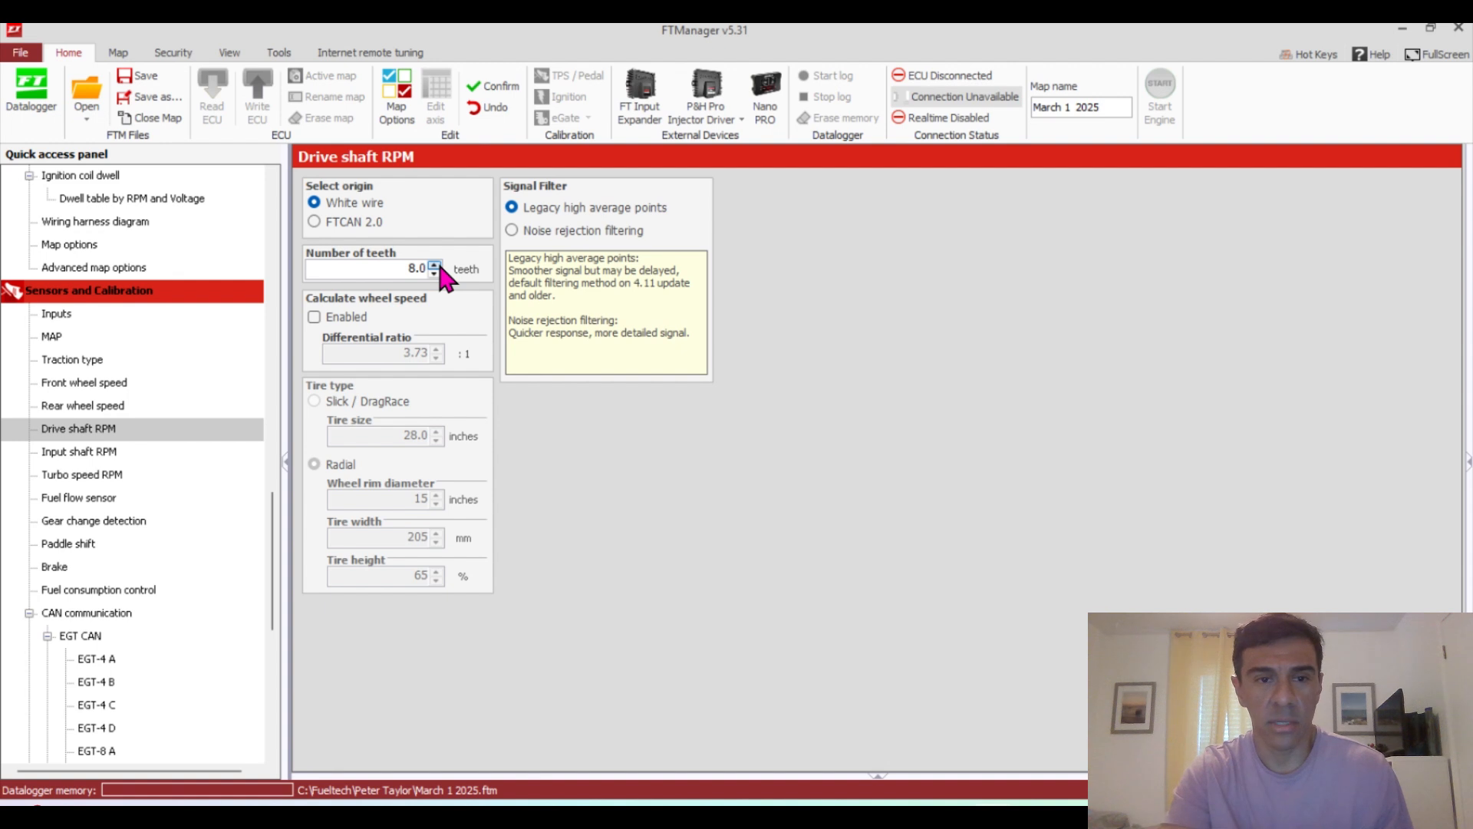
pyautogui.click(313, 318)
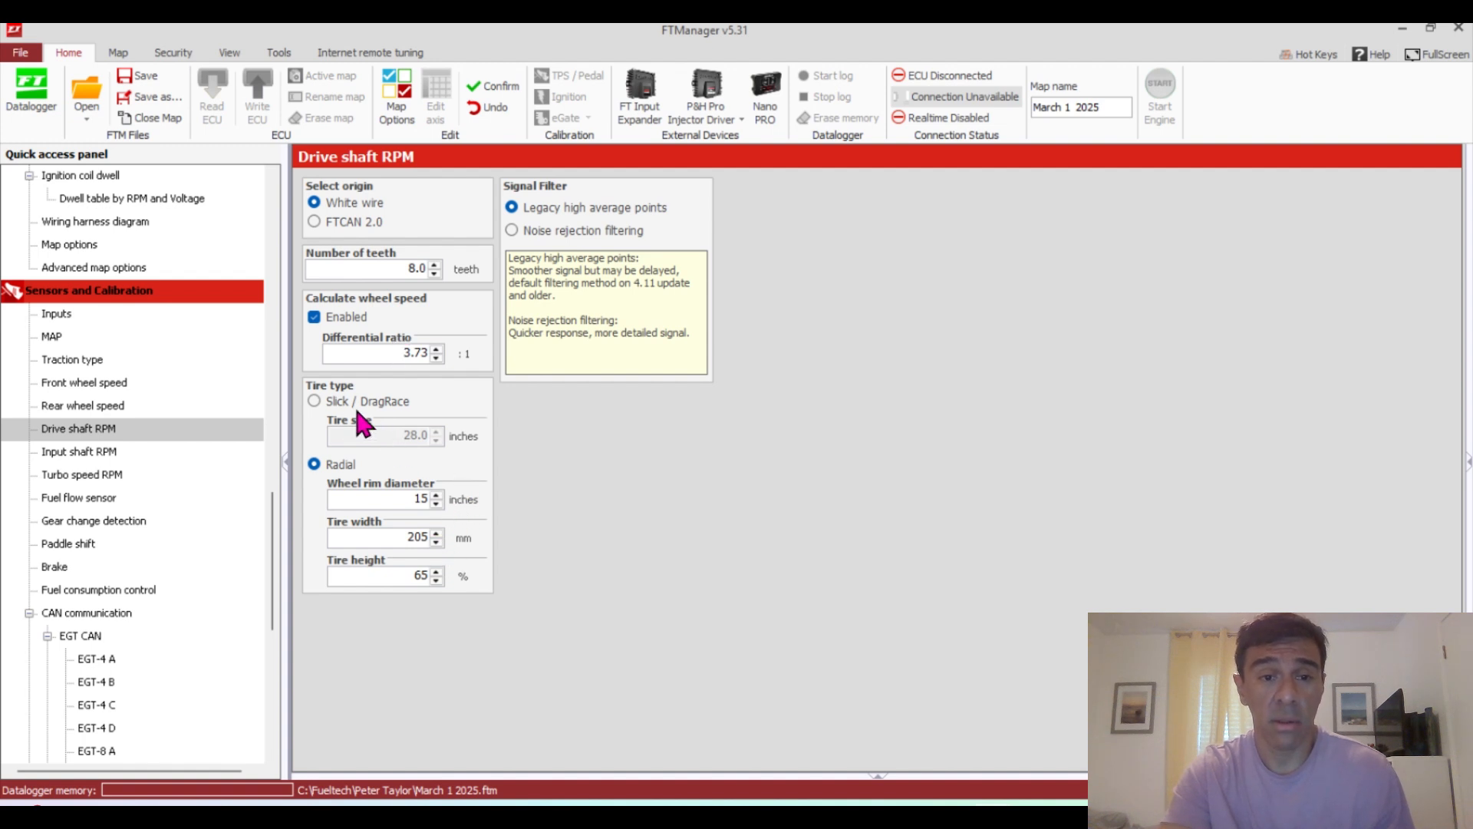
pyautogui.click(316, 401)
pyautogui.click(320, 465)
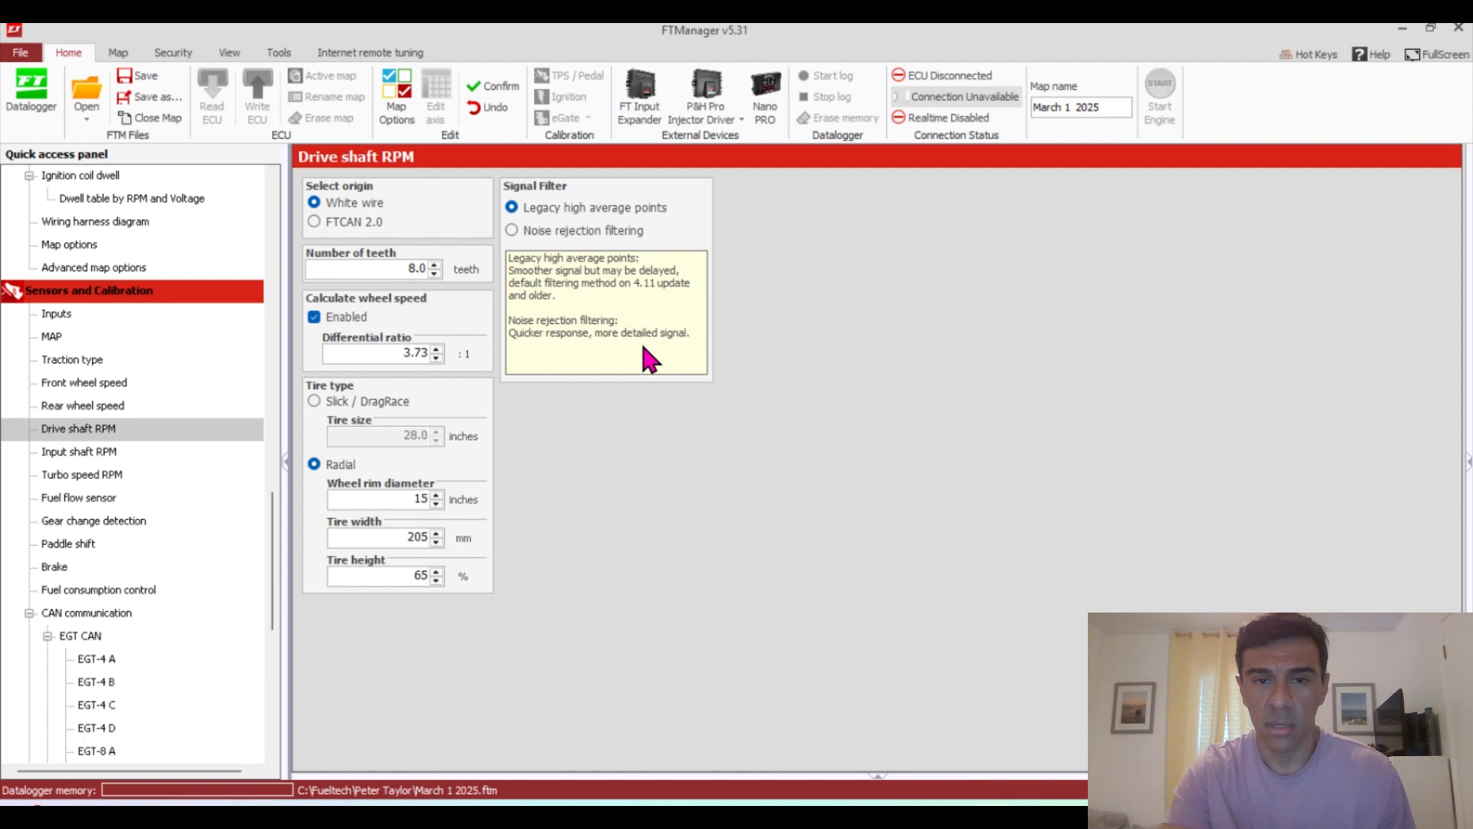
# View the input shaft RPM settings and the turbo speed RPM settings
pyautogui.click(109, 452)
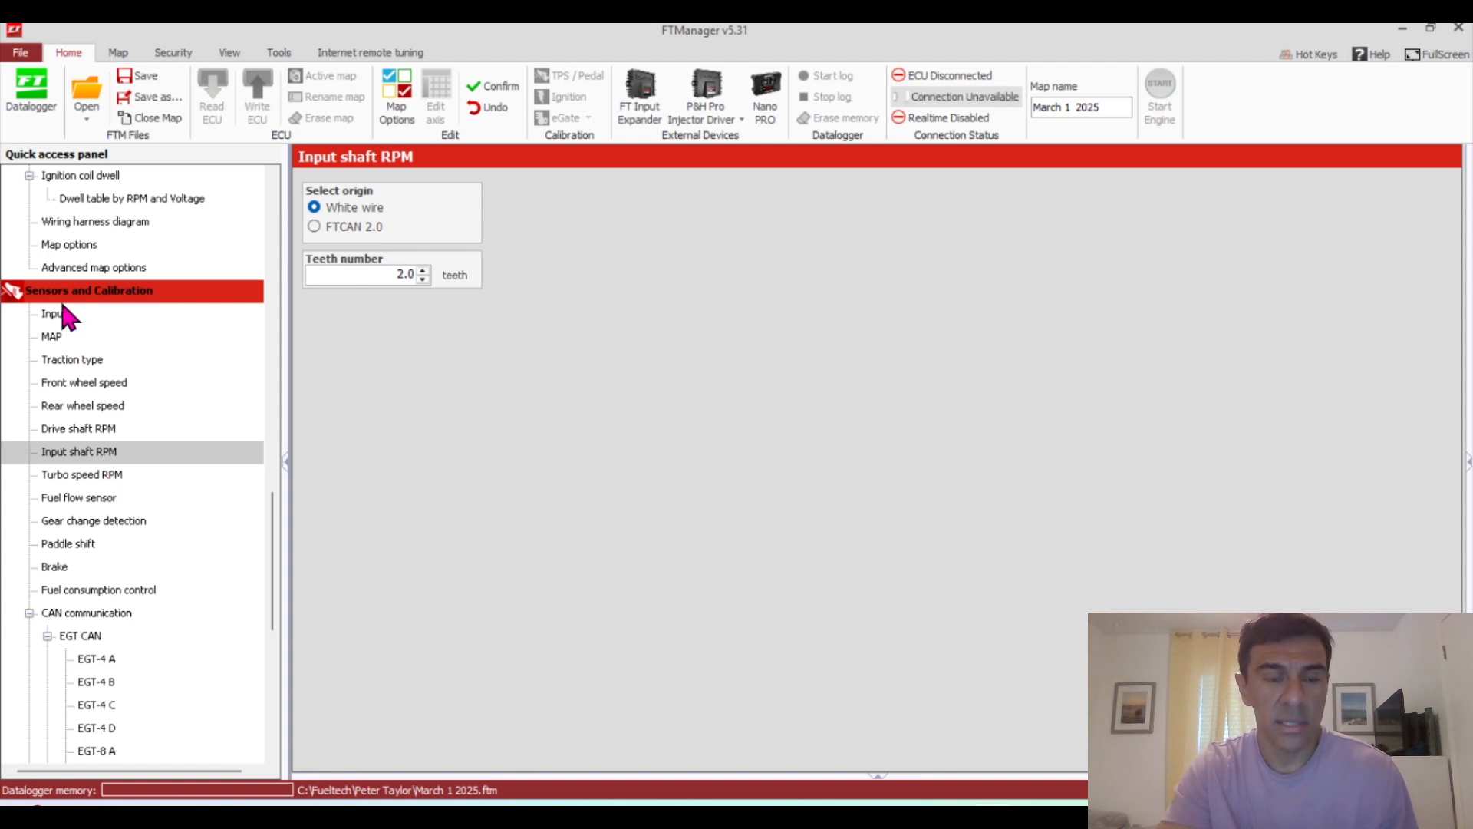
pyautogui.click(106, 473)
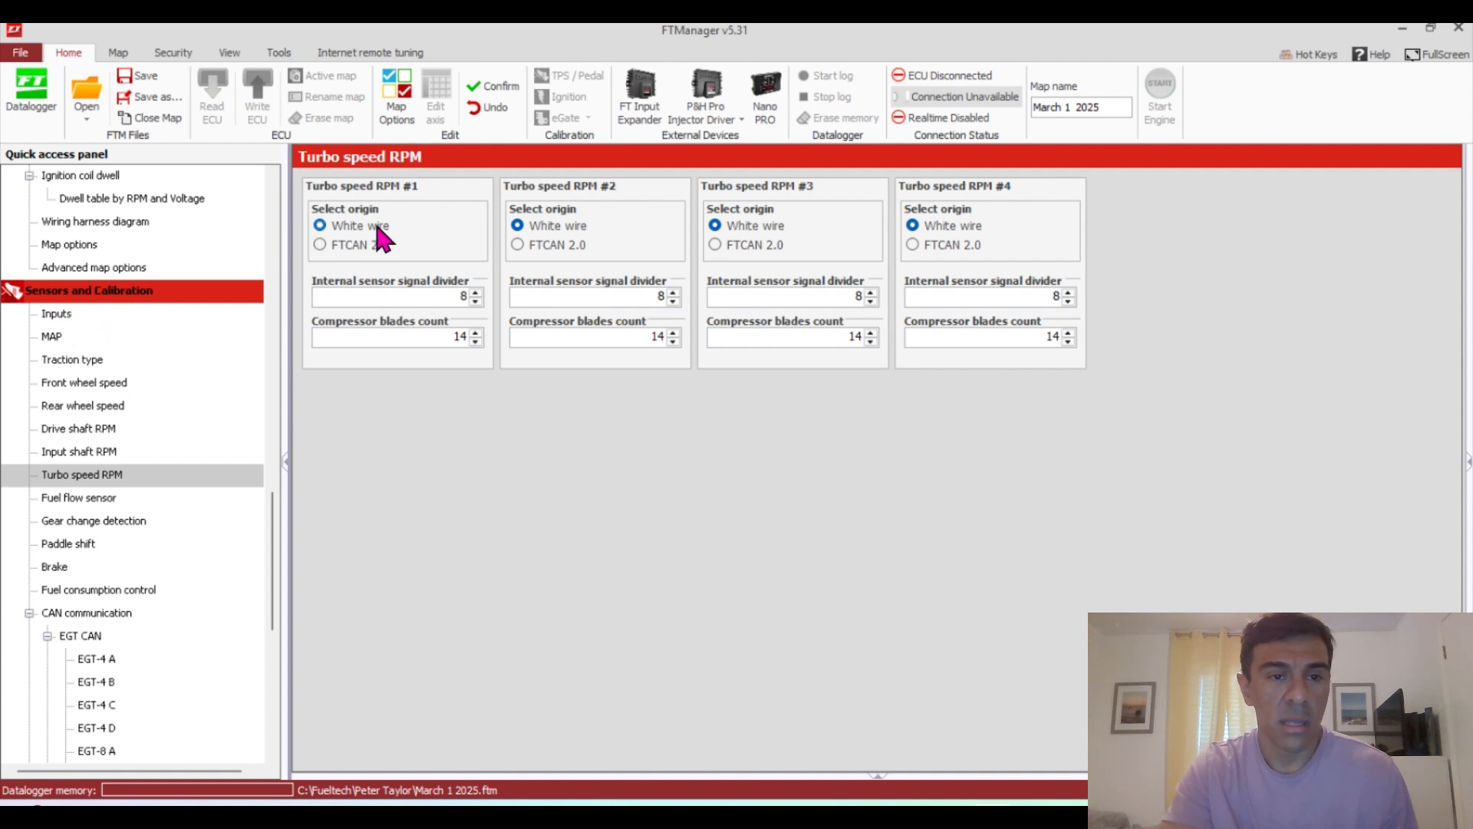
# Assign the Turbo speed RPM #1 measure to white wire input #9
pyautogui.click(72, 316)
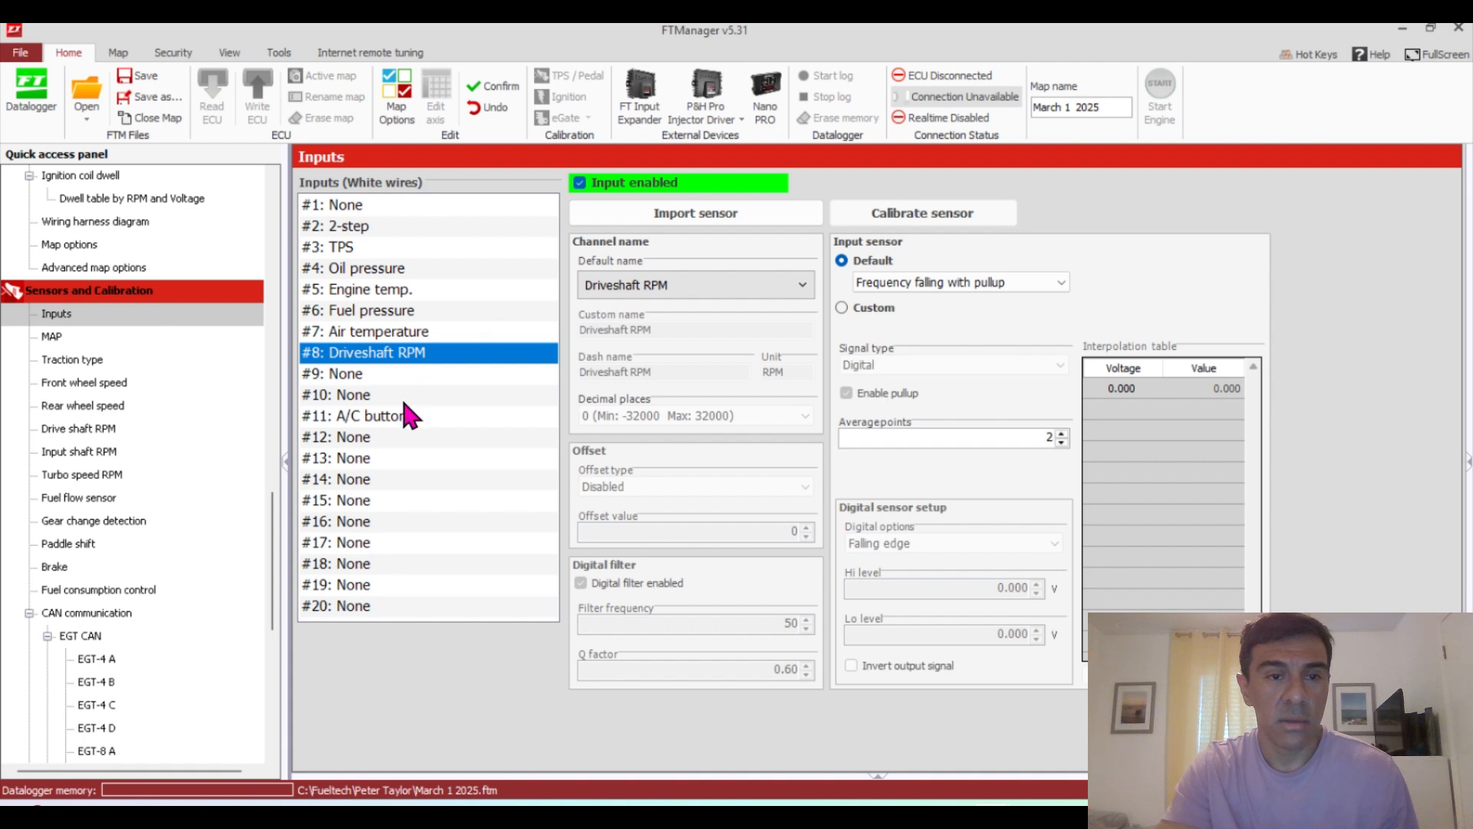
pyautogui.click(396, 375)
pyautogui.click(721, 278)
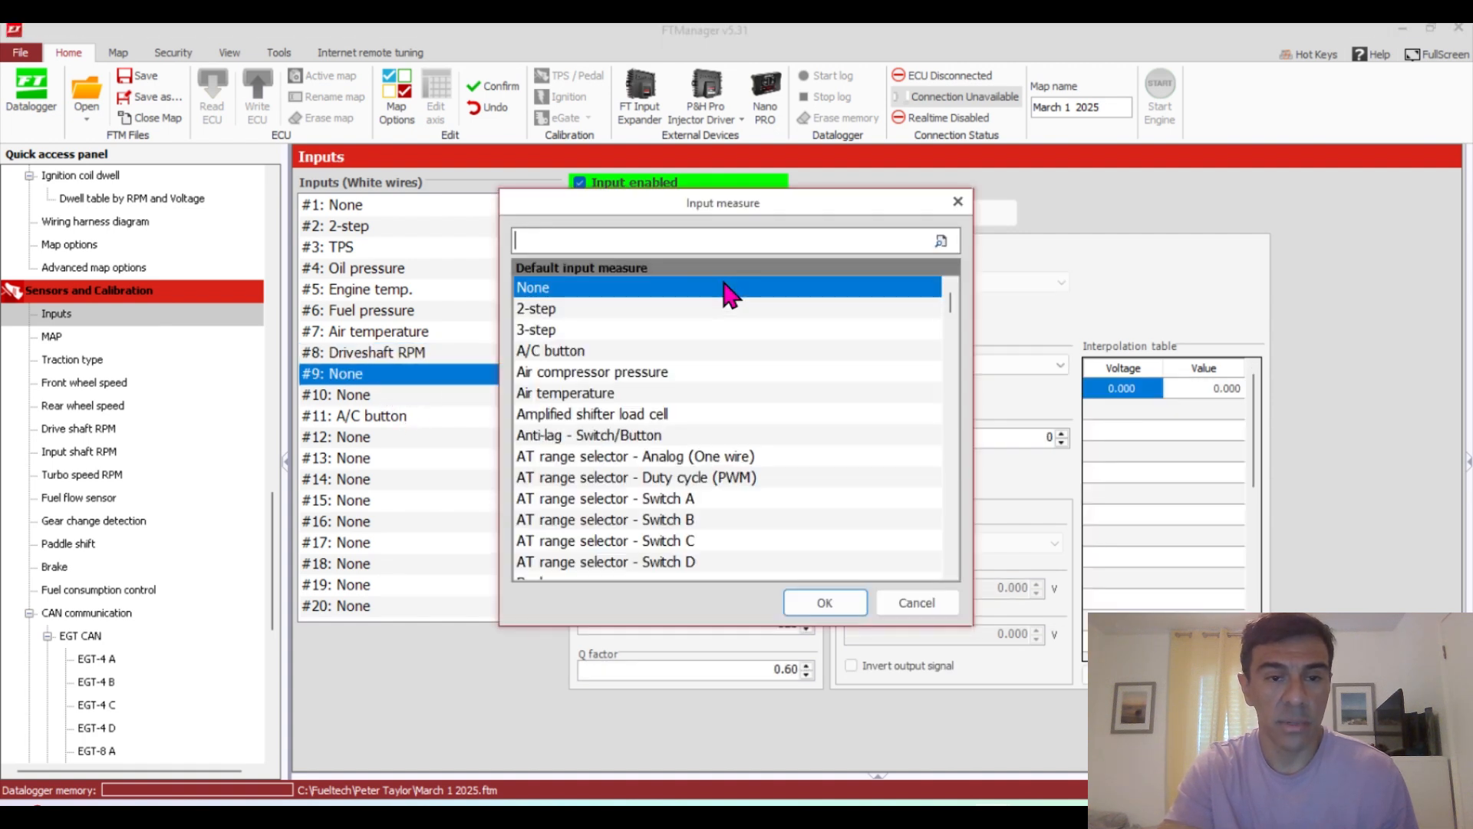
pyautogui.write('turb')
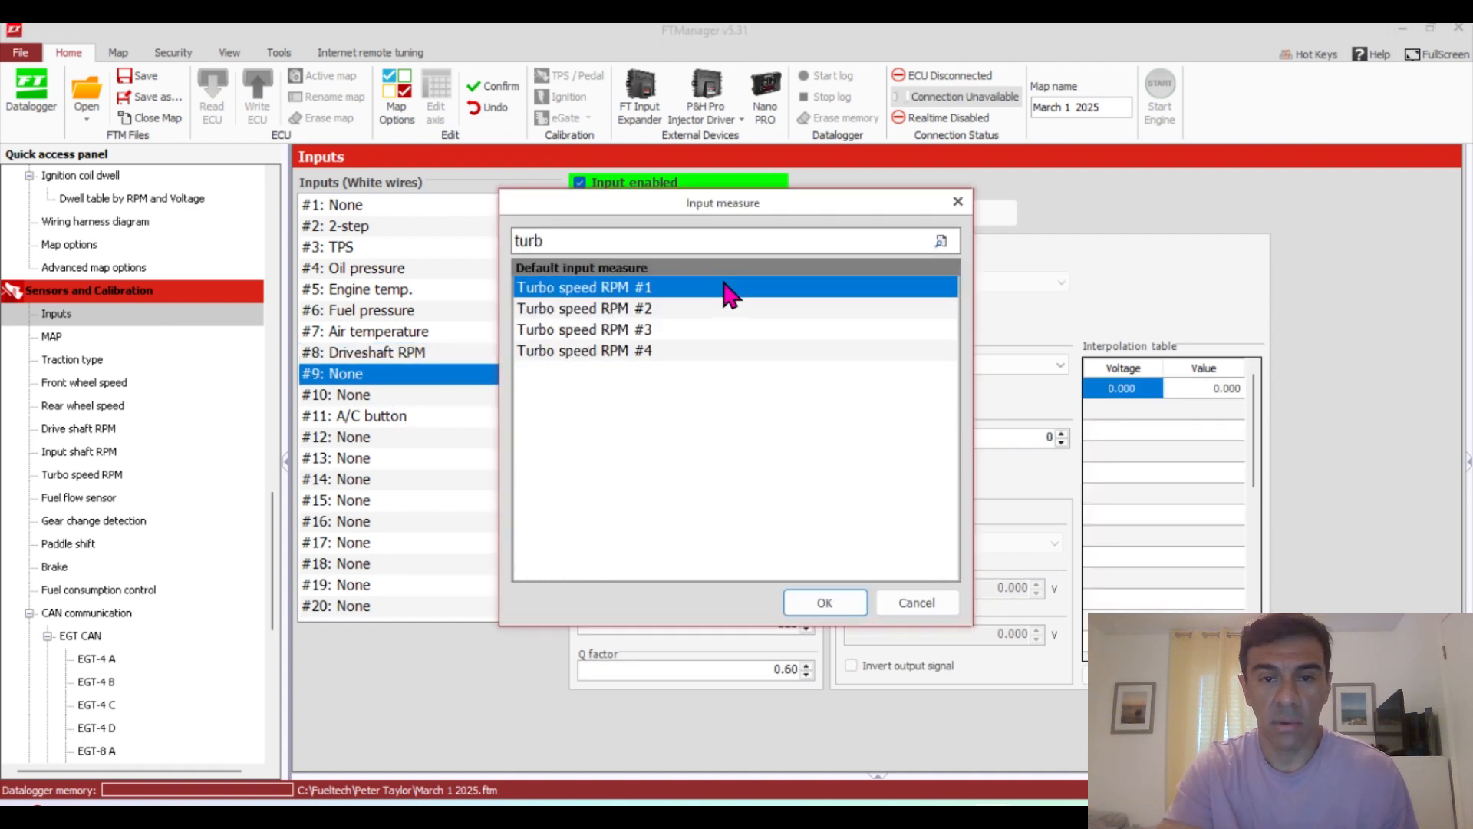
pyautogui.click(836, 589)
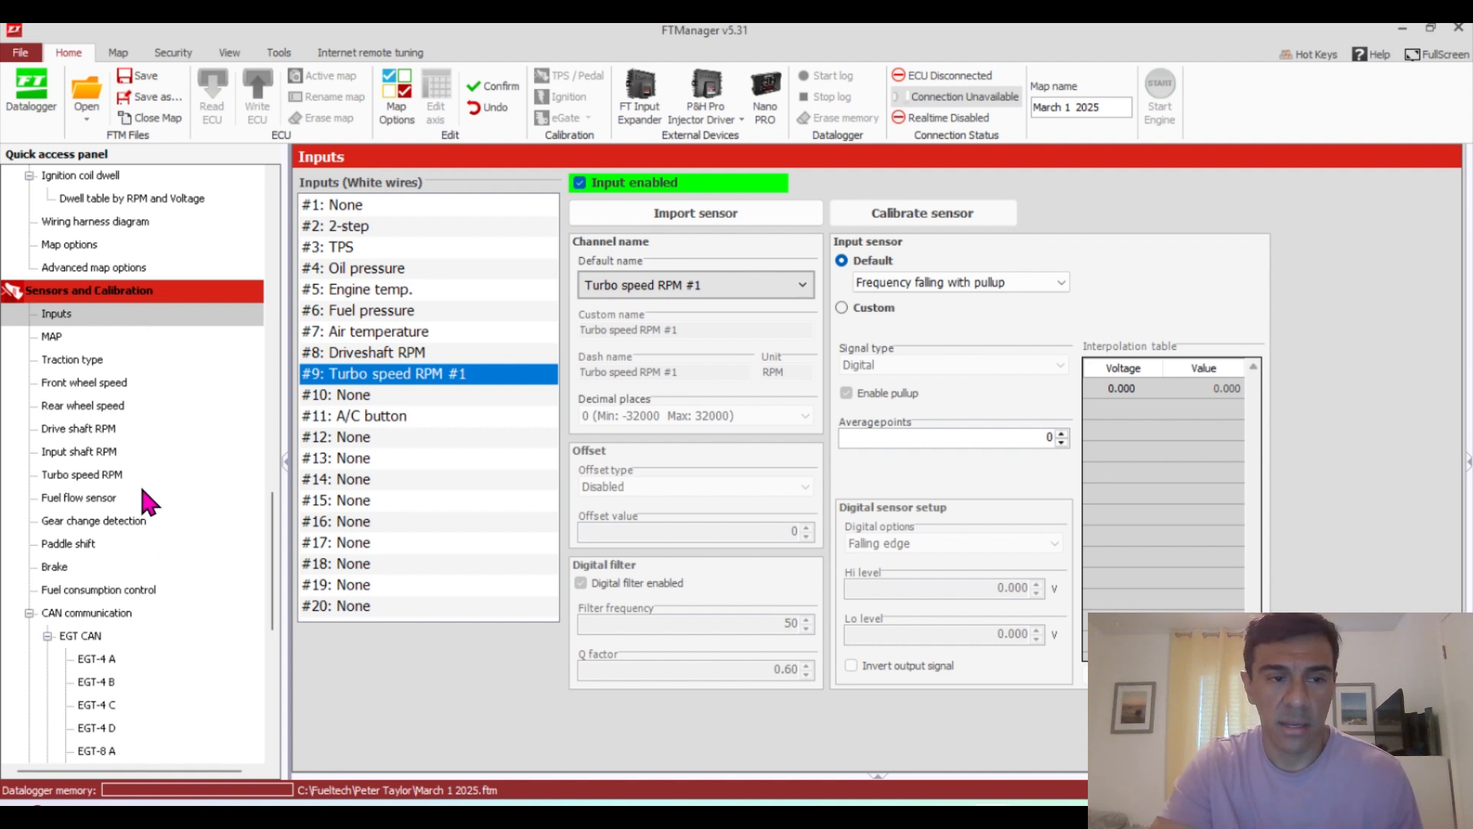
# View the turbo speed RPM settings together with their help text, and the brake switch and brake pressure settings
pyautogui.click(120, 474)
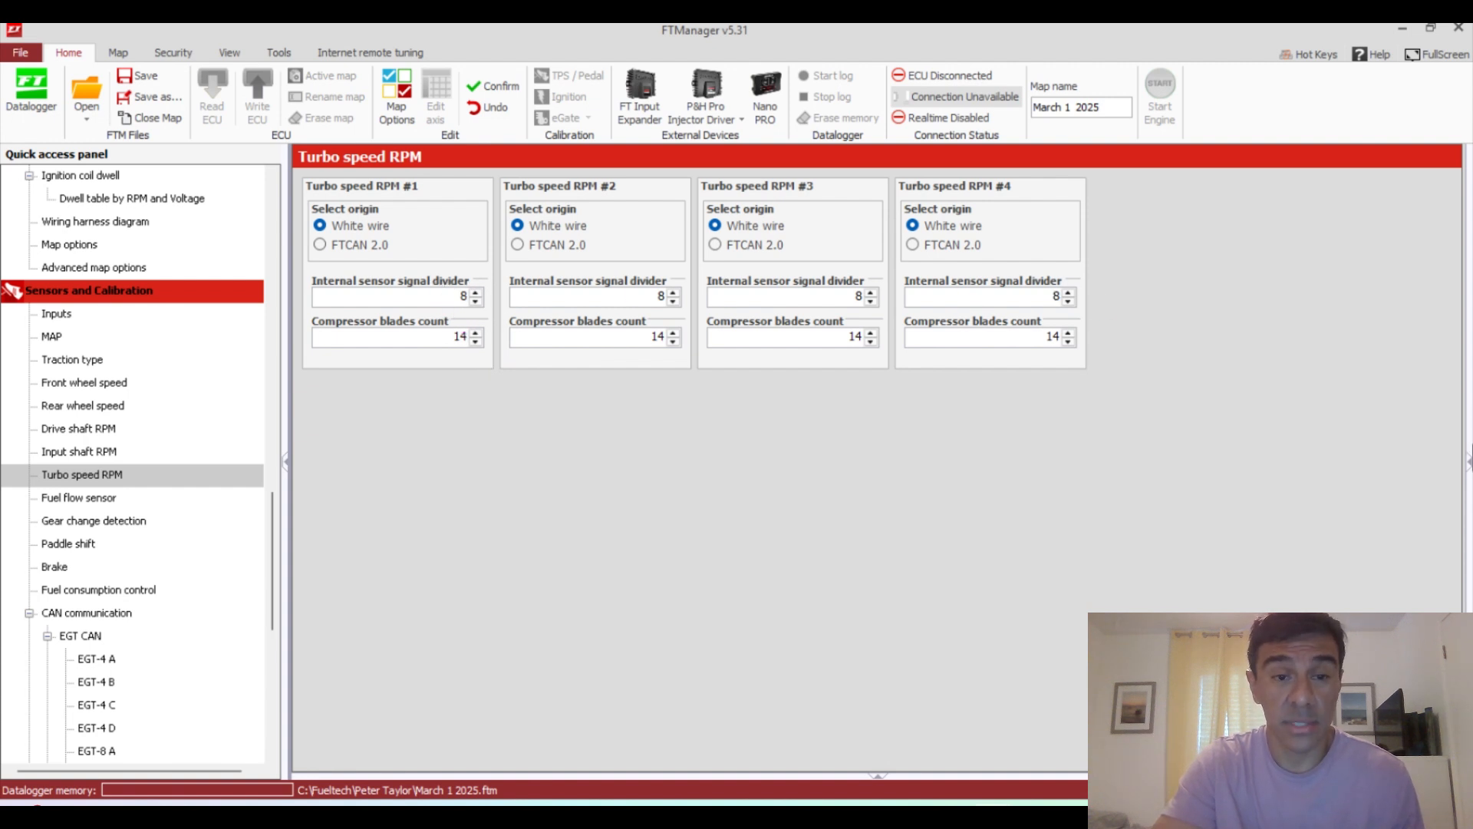
pyautogui.click(1466, 464)
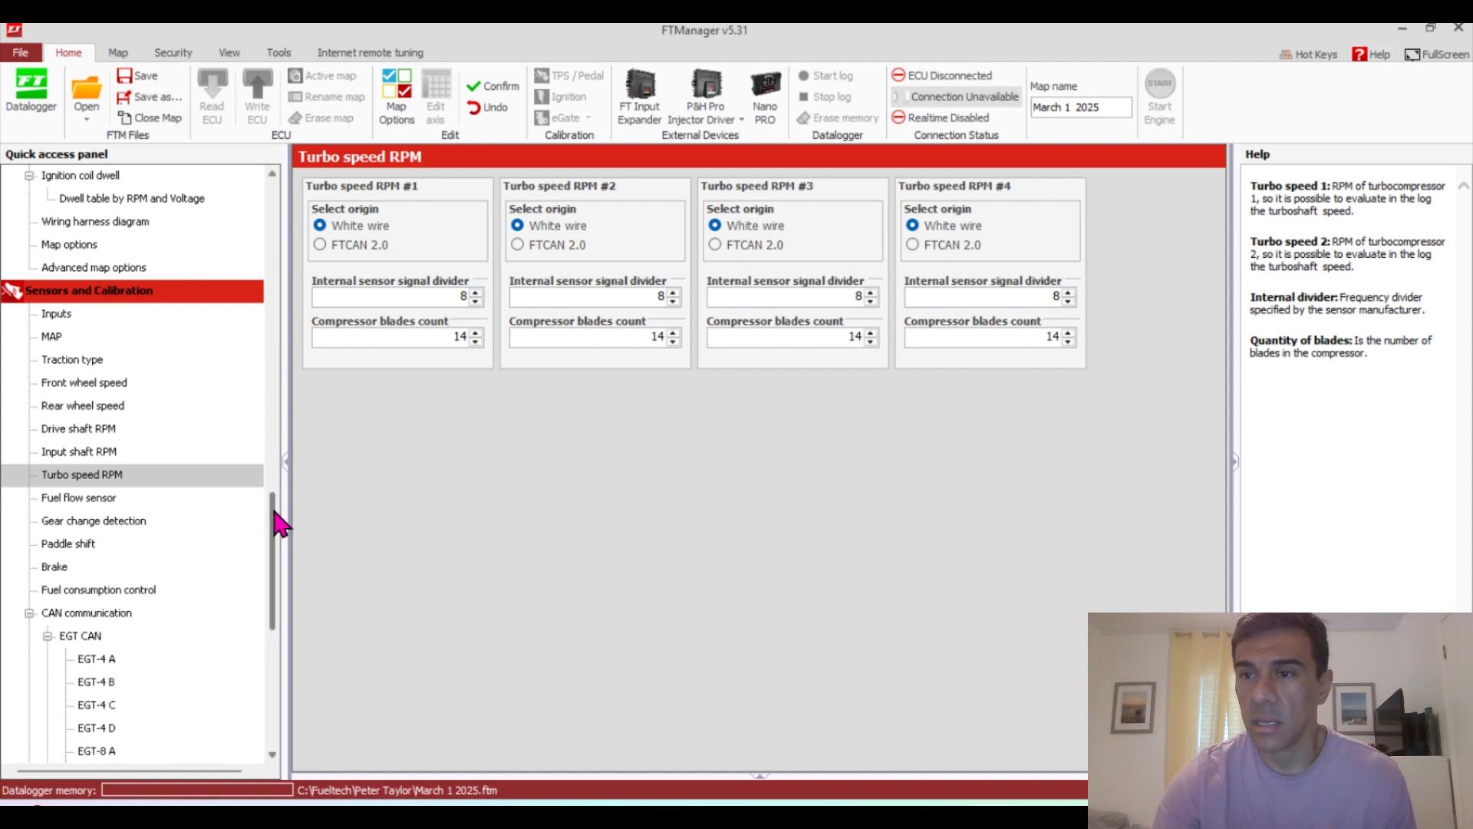
pyautogui.moveTo(278, 528); pyautogui.dragTo(279, 562)
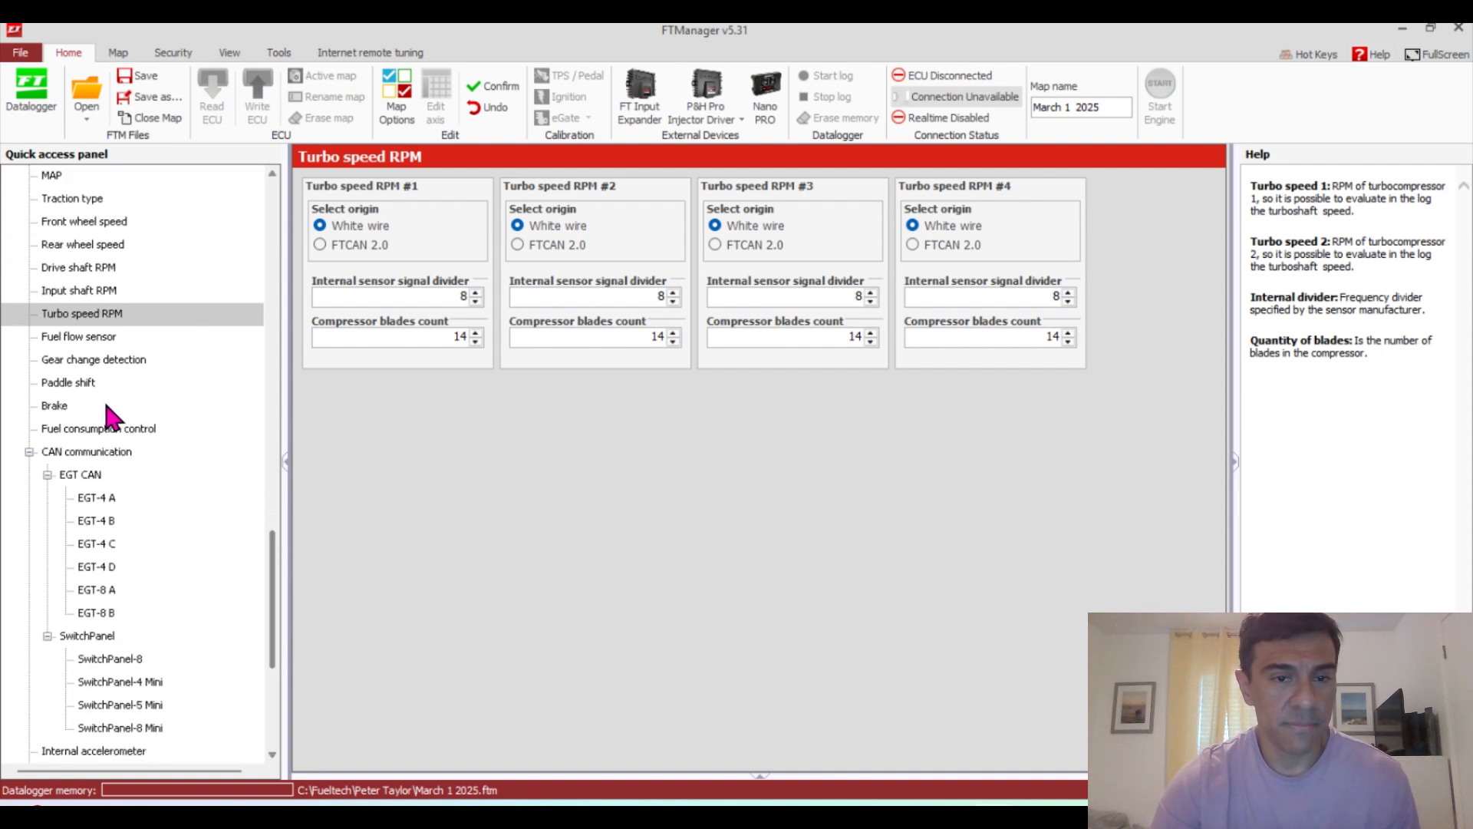
pyautogui.click(48, 408)
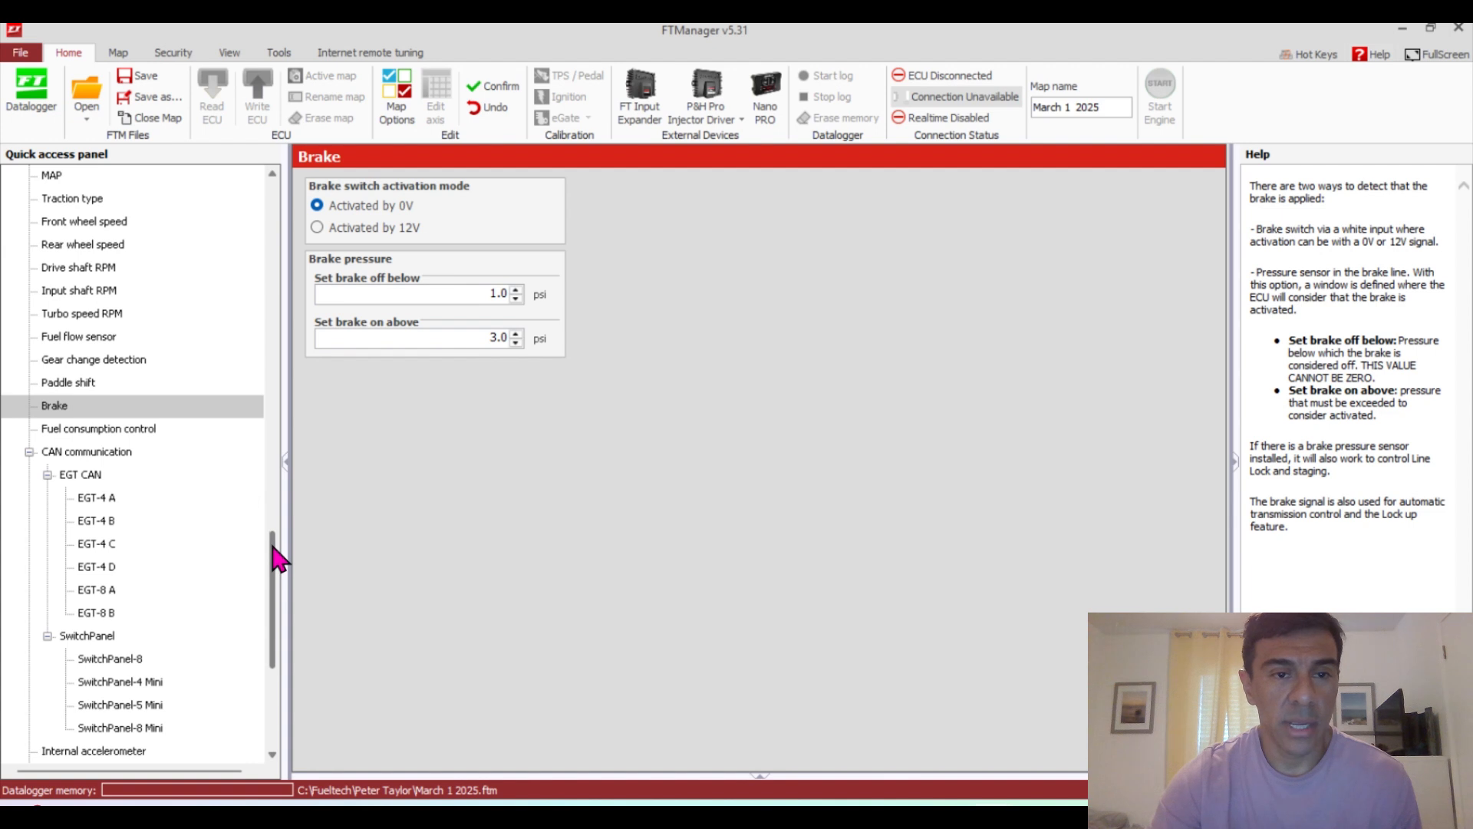
# View the CAN communication settings and look through the measures that can be received over the CAN network
pyautogui.moveTo(273, 553)
pyautogui.mouseDown()
pyautogui.moveTo(274, 569)
pyautogui.moveTo(279, 512)
pyautogui.moveTo(282, 545)
pyautogui.mouseUp()
pyautogui.click(123, 499)
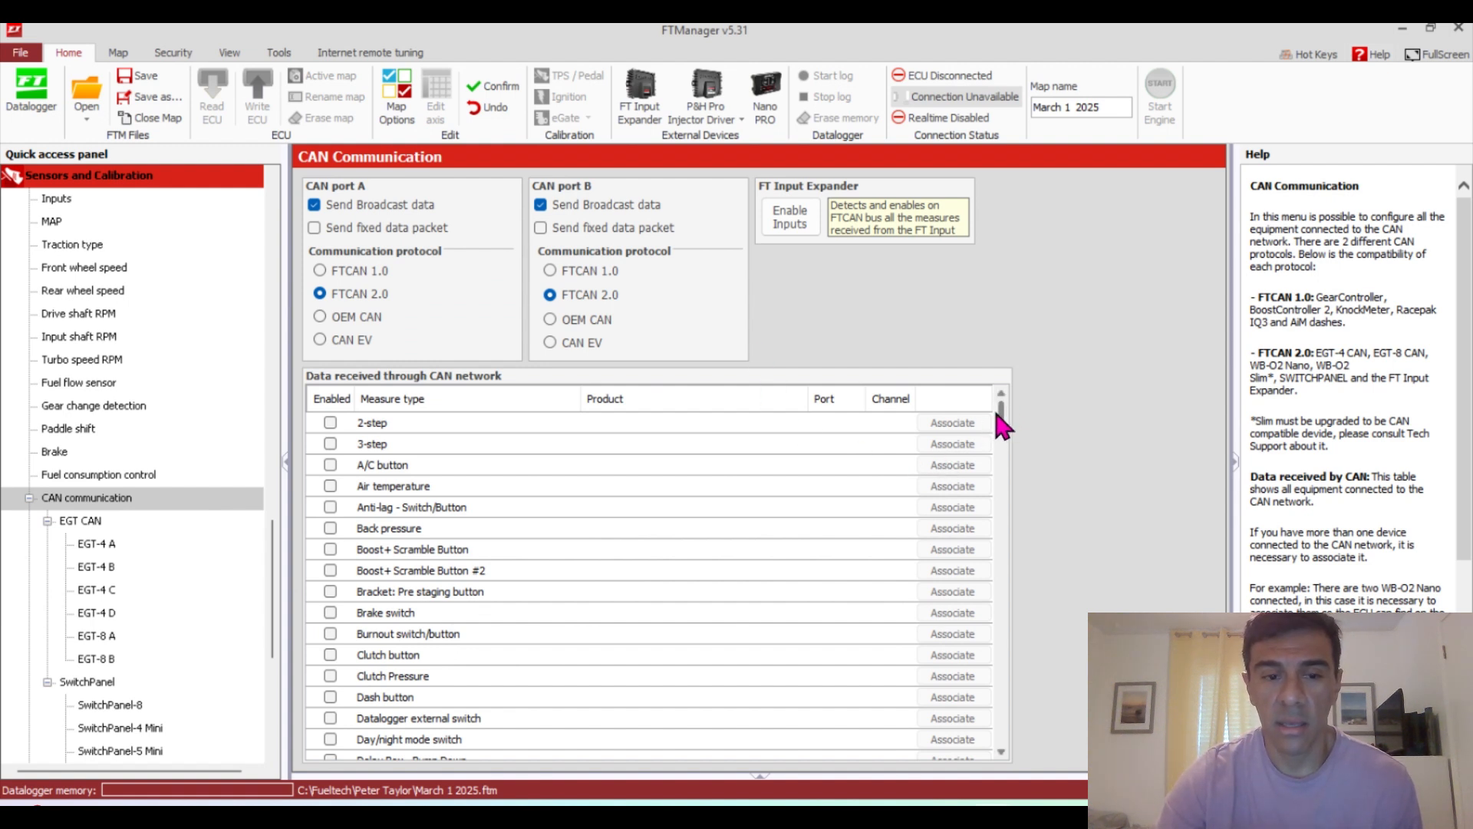
pyautogui.moveTo(995, 412); pyautogui.dragTo(1001, 489)
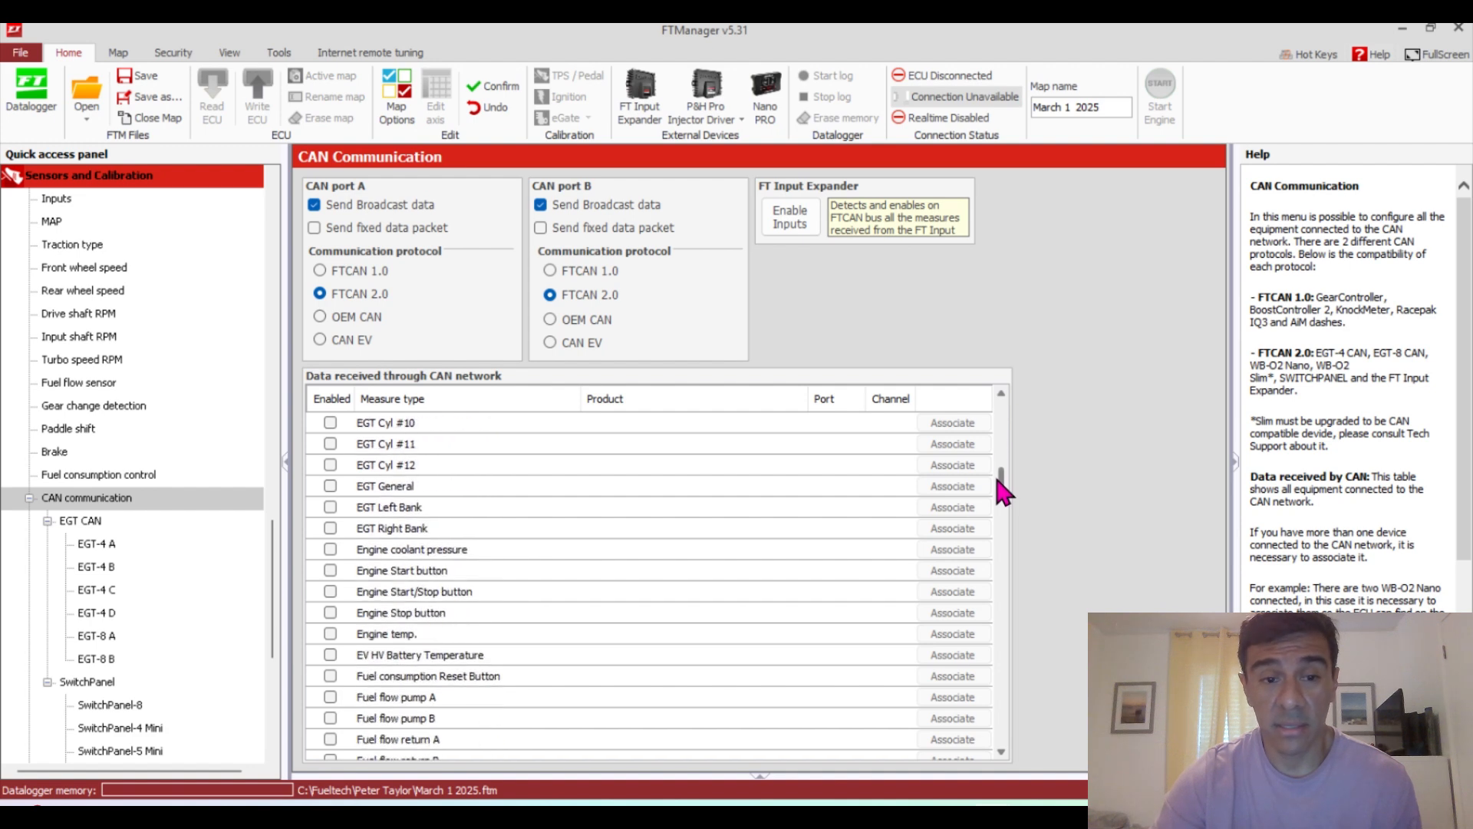
# Look through the measure options for channel #1 of the EGT-4 A module, trying Air temperature and Engine temp., and cancel the configuration
pyautogui.click(105, 544)
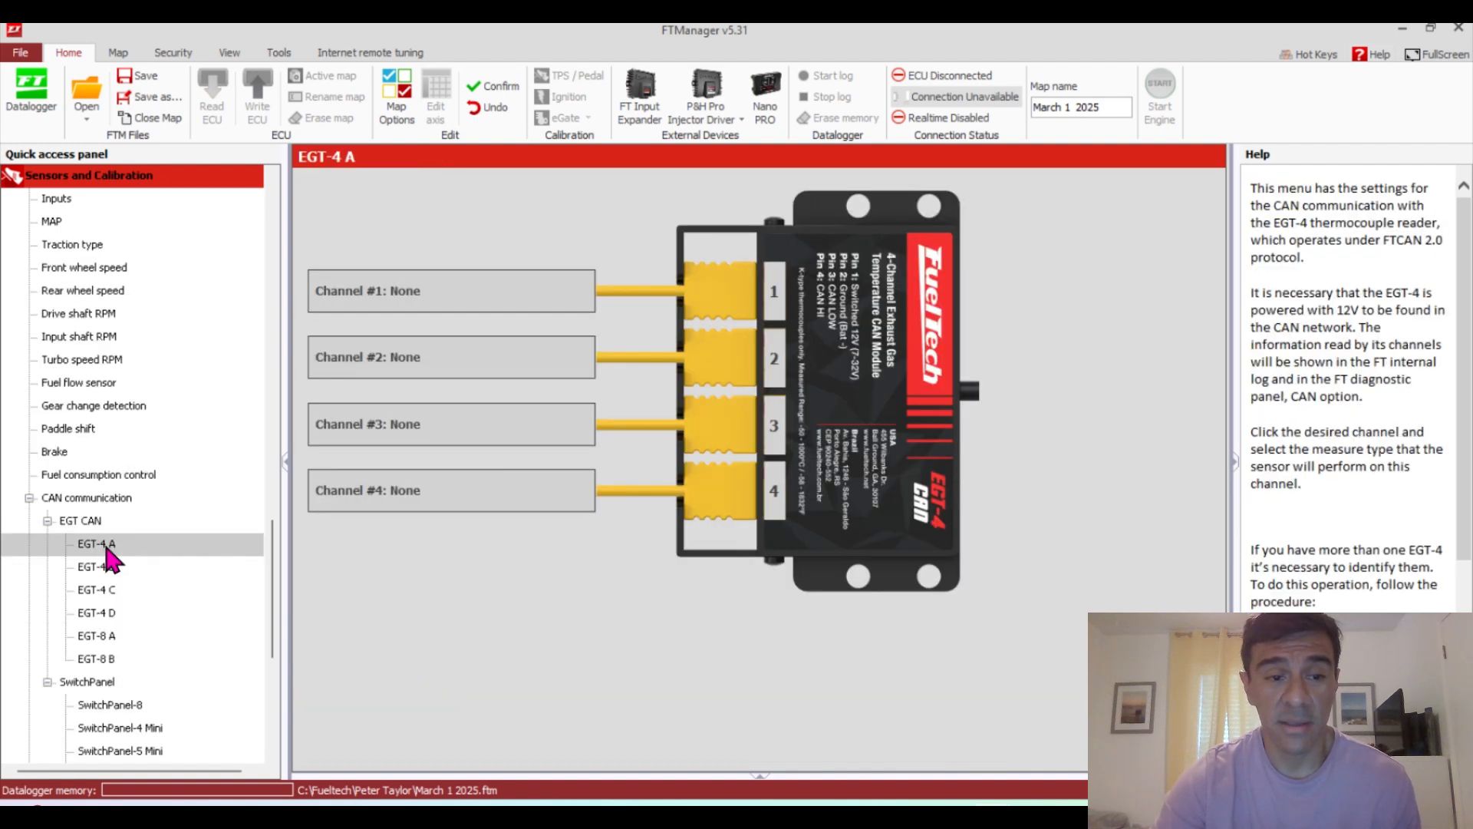
pyautogui.click(485, 289)
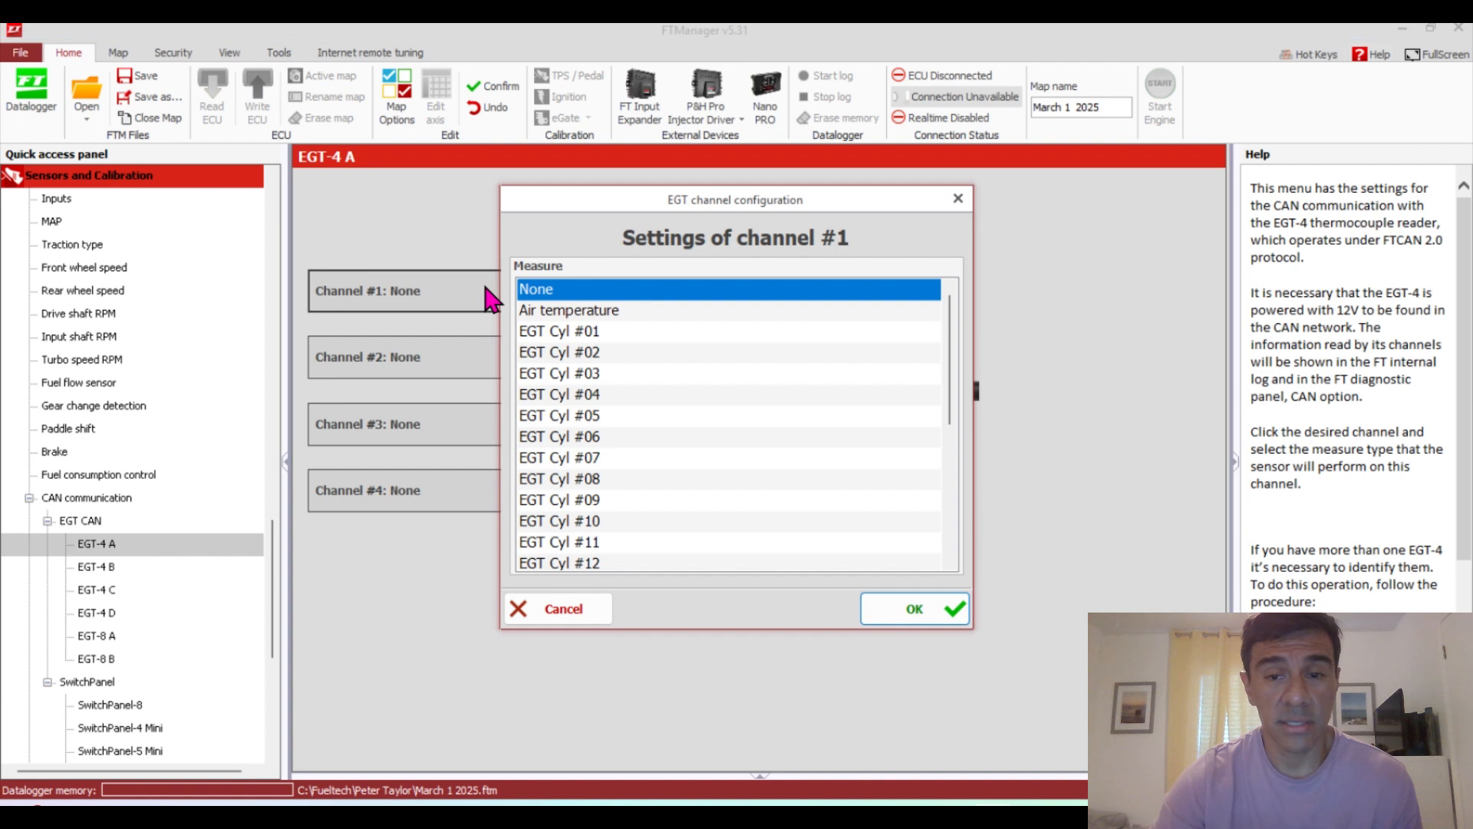
pyautogui.click(738, 309)
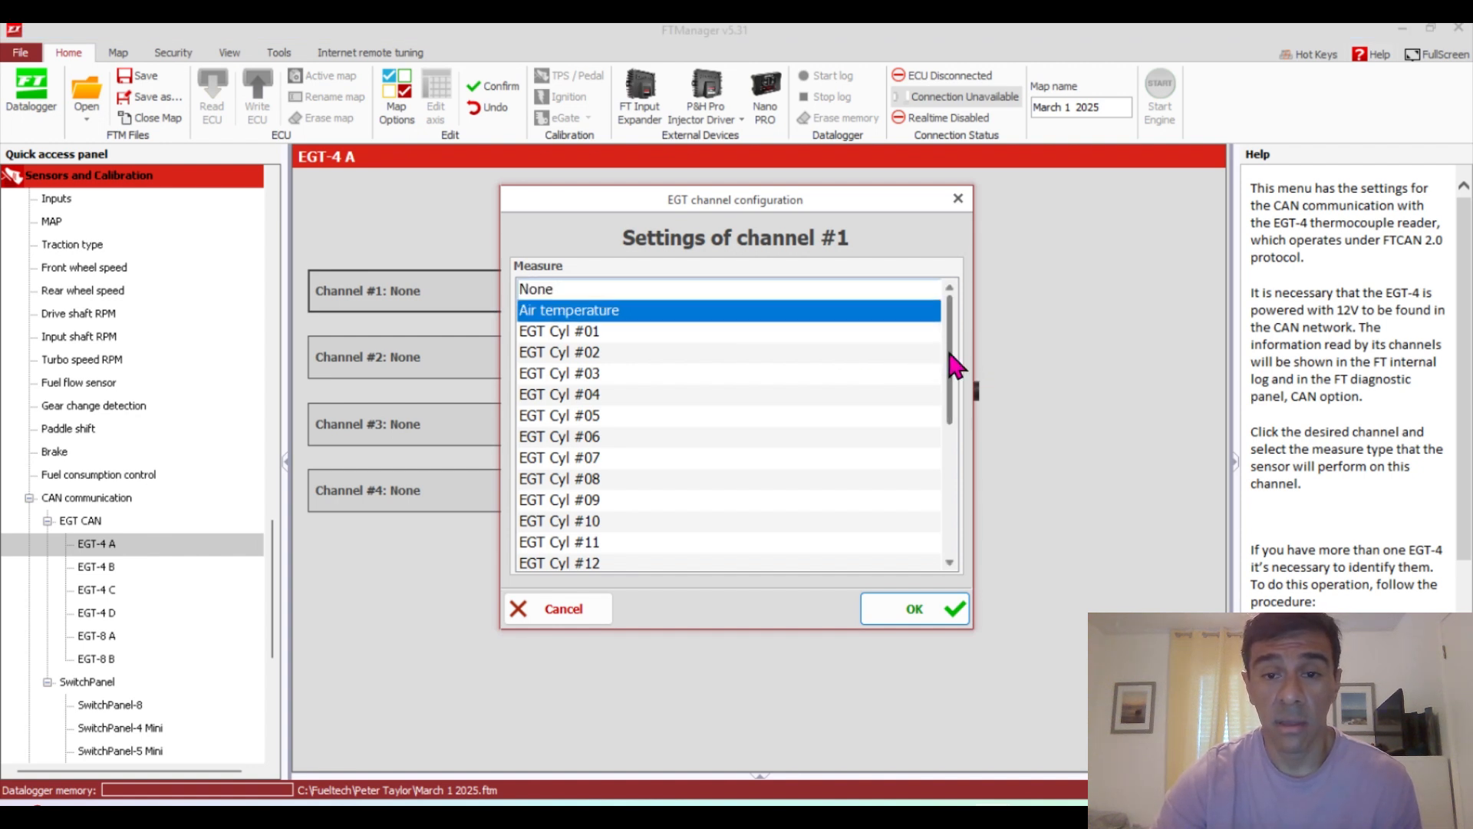
pyautogui.moveTo(950, 353); pyautogui.dragTo(956, 454)
pyautogui.click(646, 439)
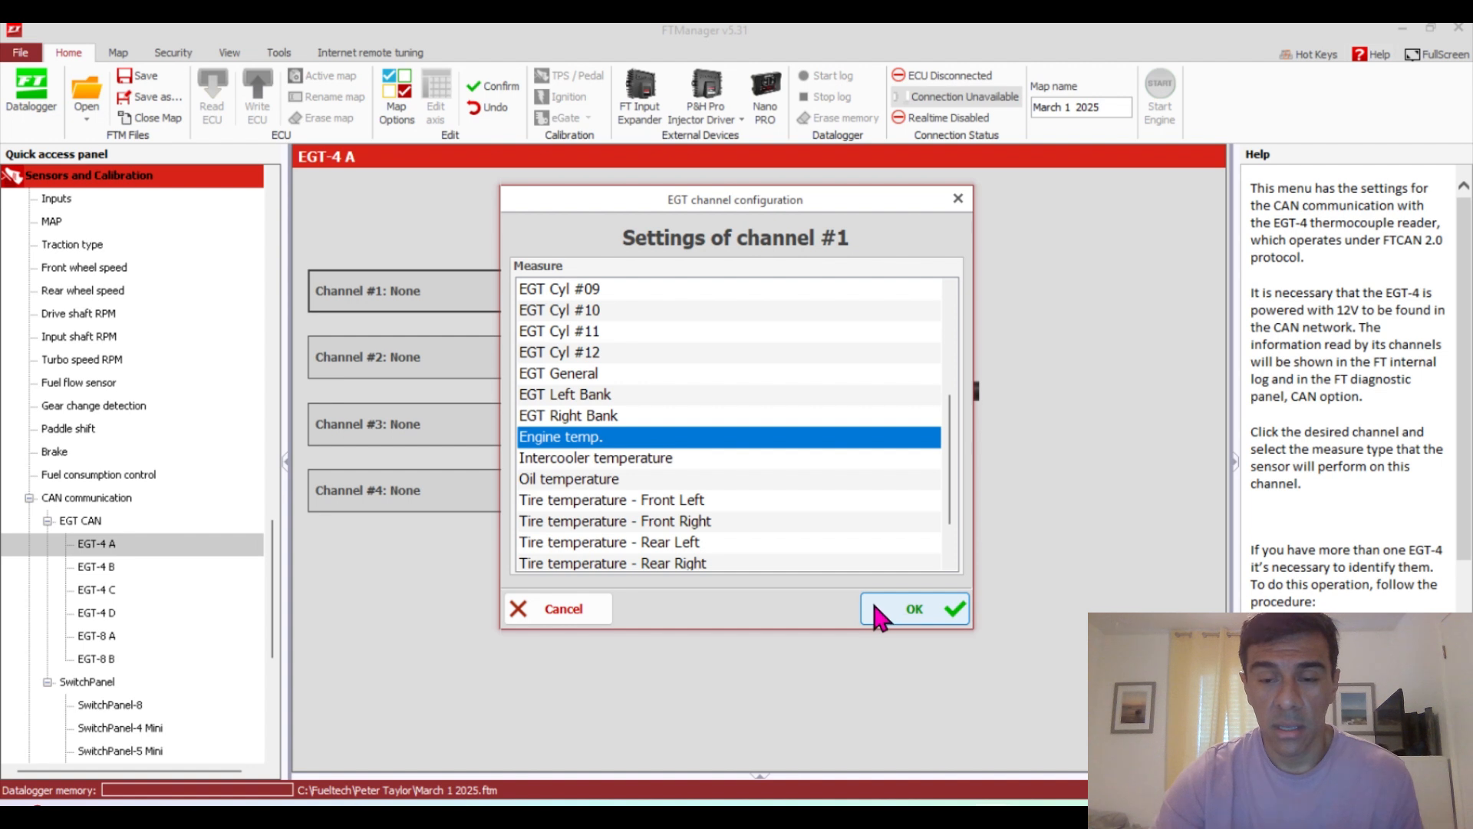
pyautogui.click(590, 615)
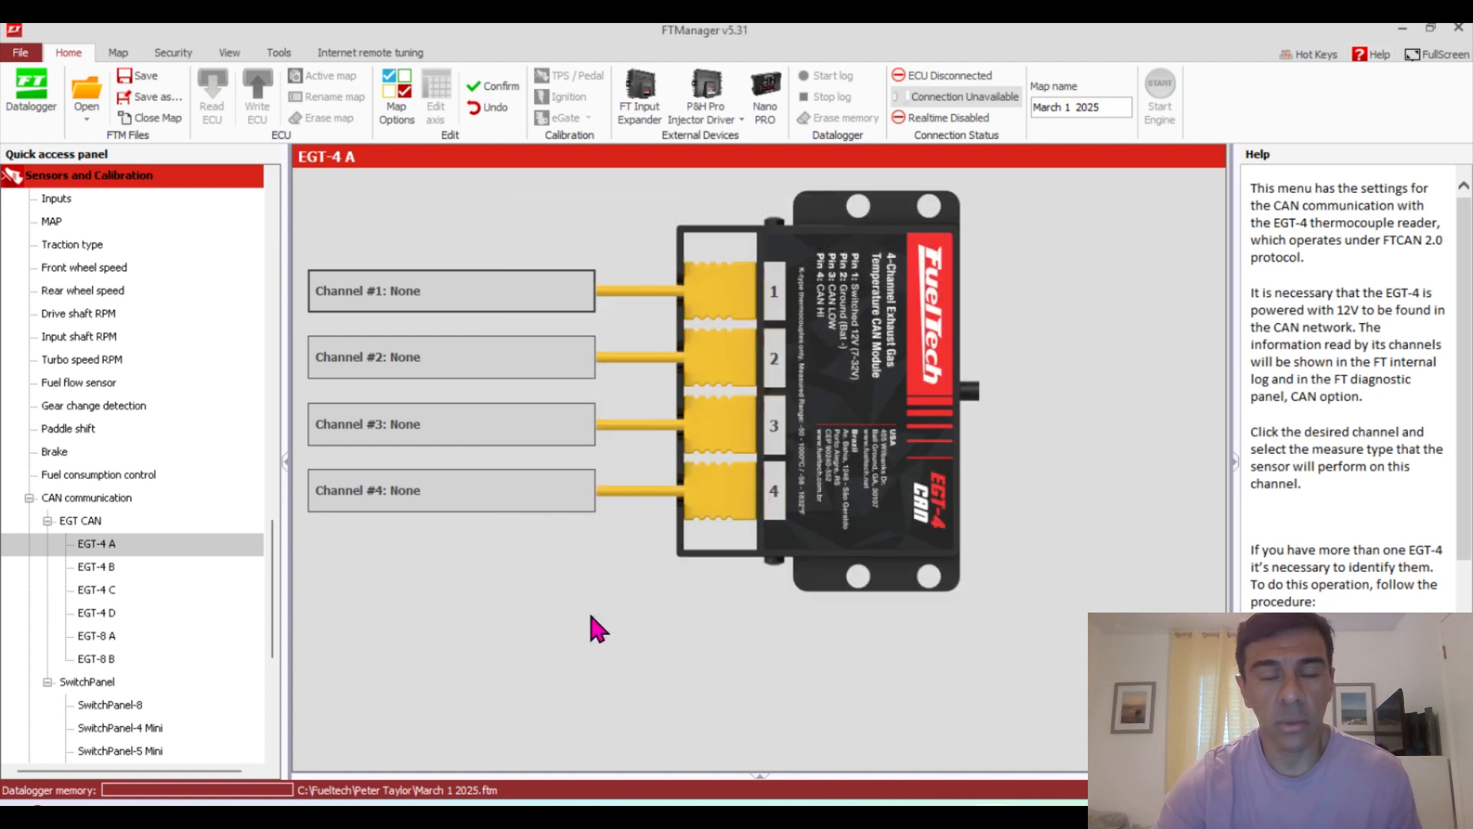
# View the general and frequency inputs of the FT Input Expander and close its window
pyautogui.click(654, 117)
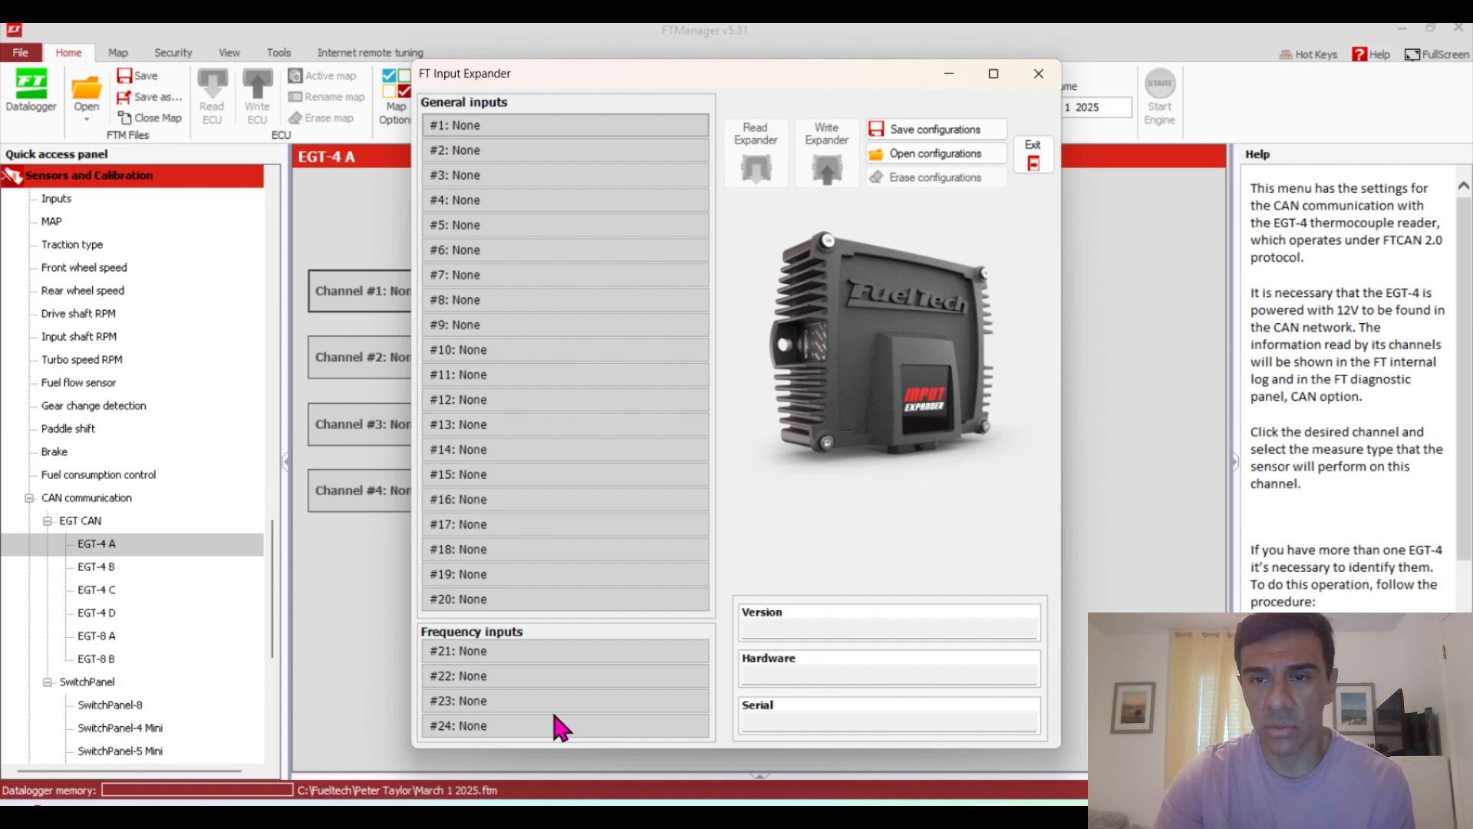
pyautogui.click(1041, 75)
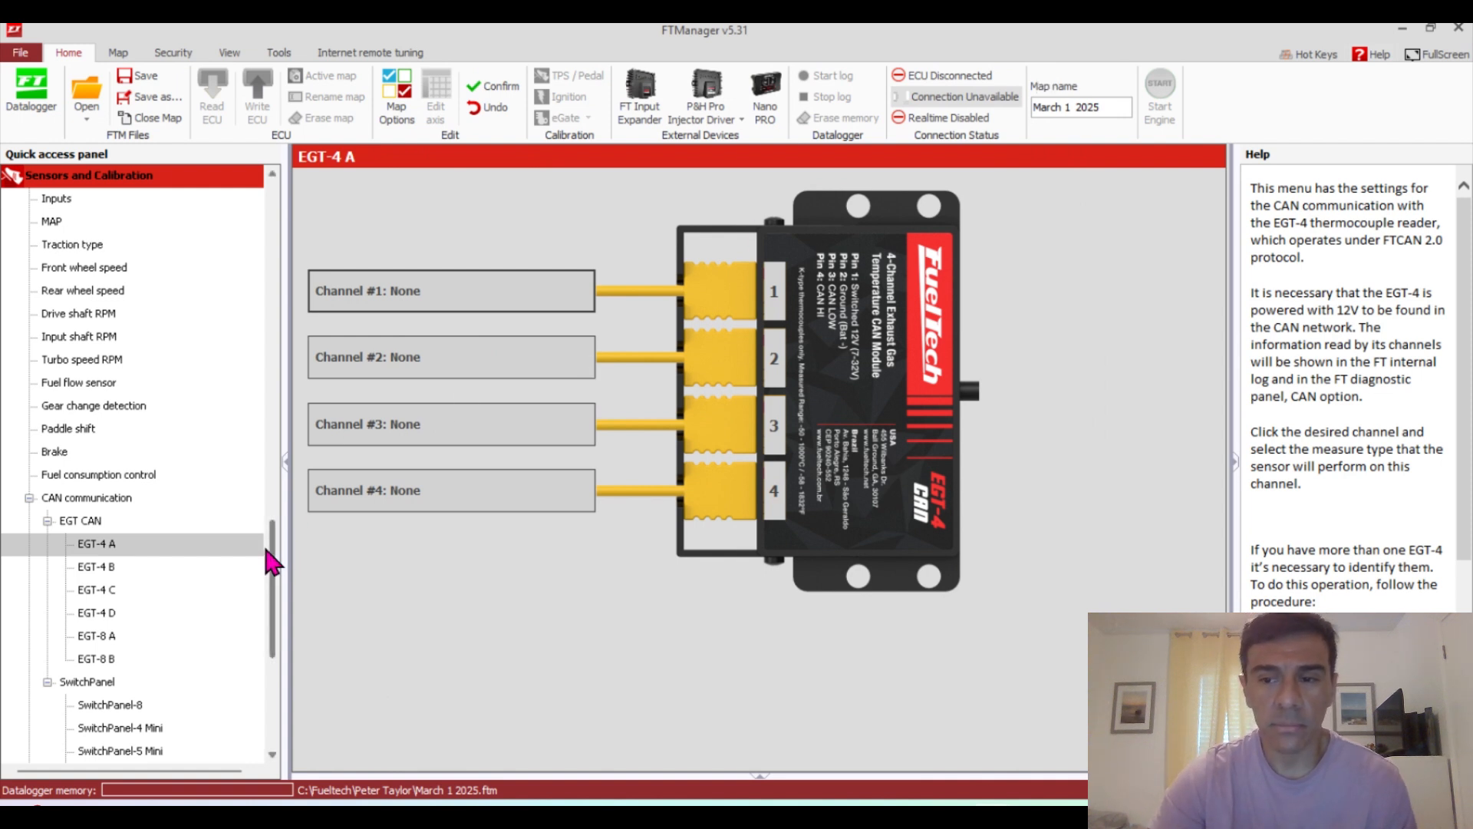
# View the SwitchPanel-8, SwitchPanel-4 Mini and SwitchPanel-5 Mini layouts and the function options for button #1 of the SwitchPanel-5 Mini
pyautogui.moveTo(276, 558); pyautogui.dragTo(277, 592)
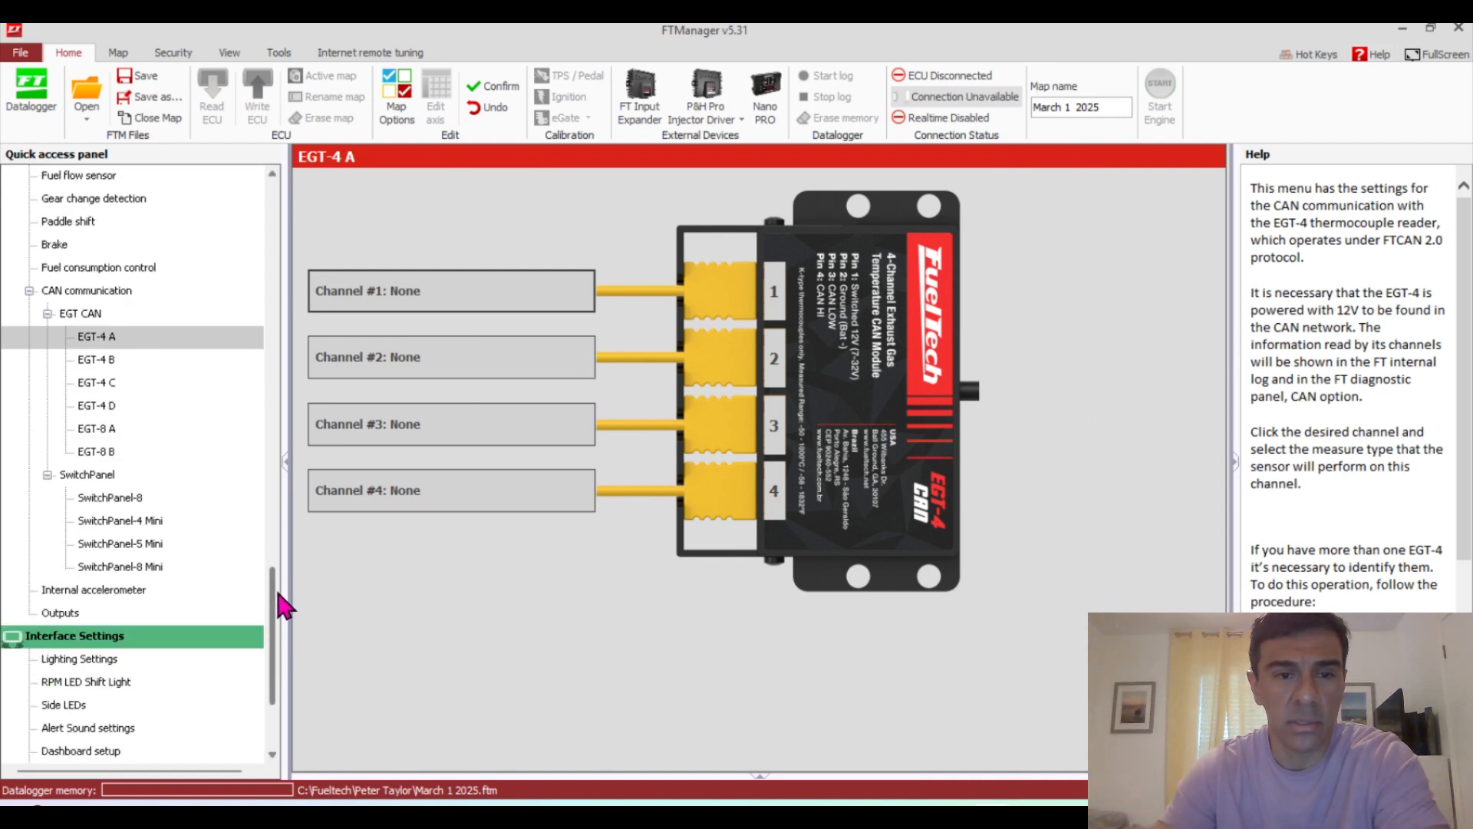
pyautogui.click(115, 499)
pyautogui.click(121, 293)
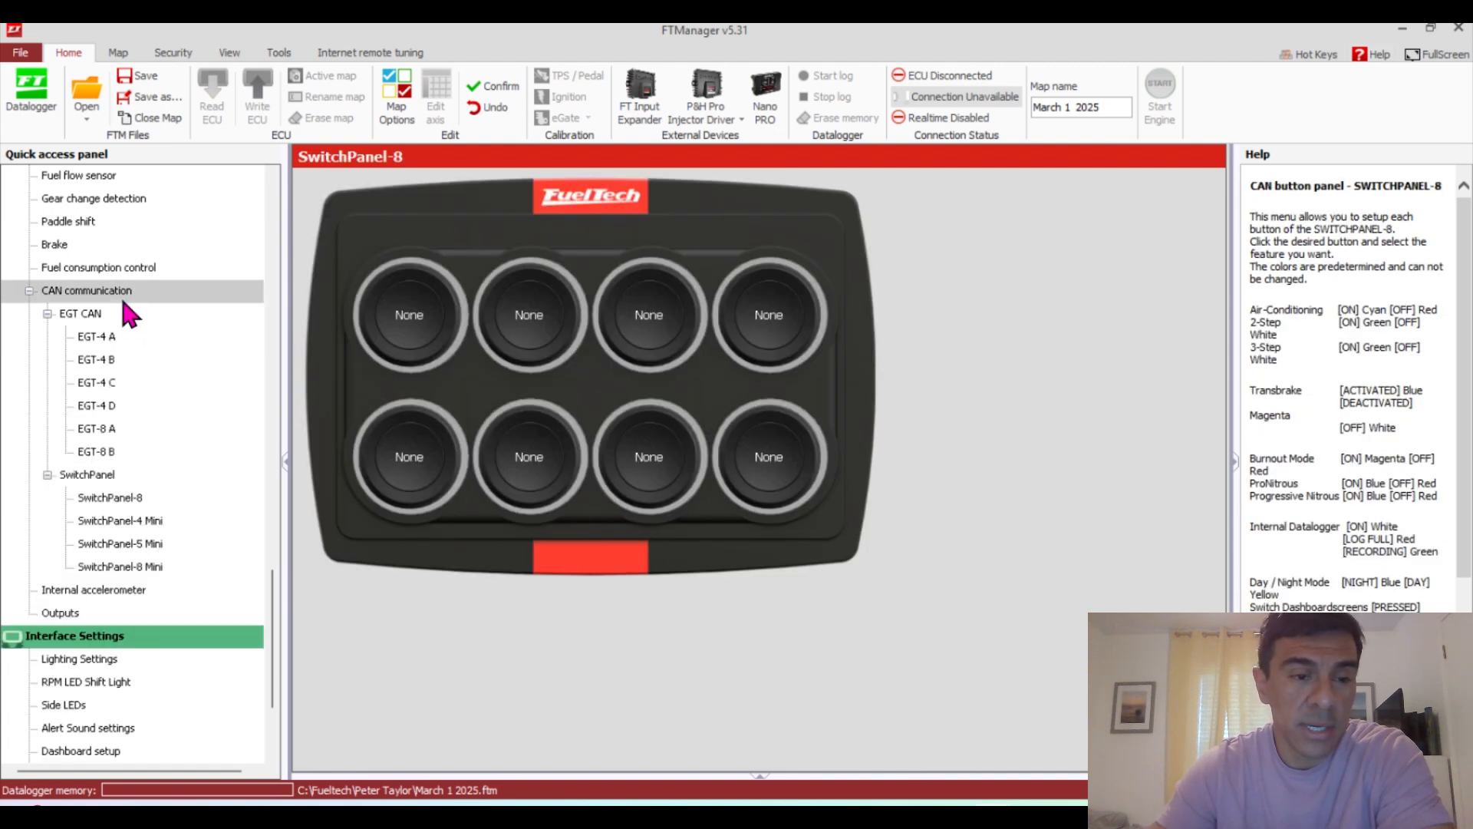
pyautogui.click(132, 495)
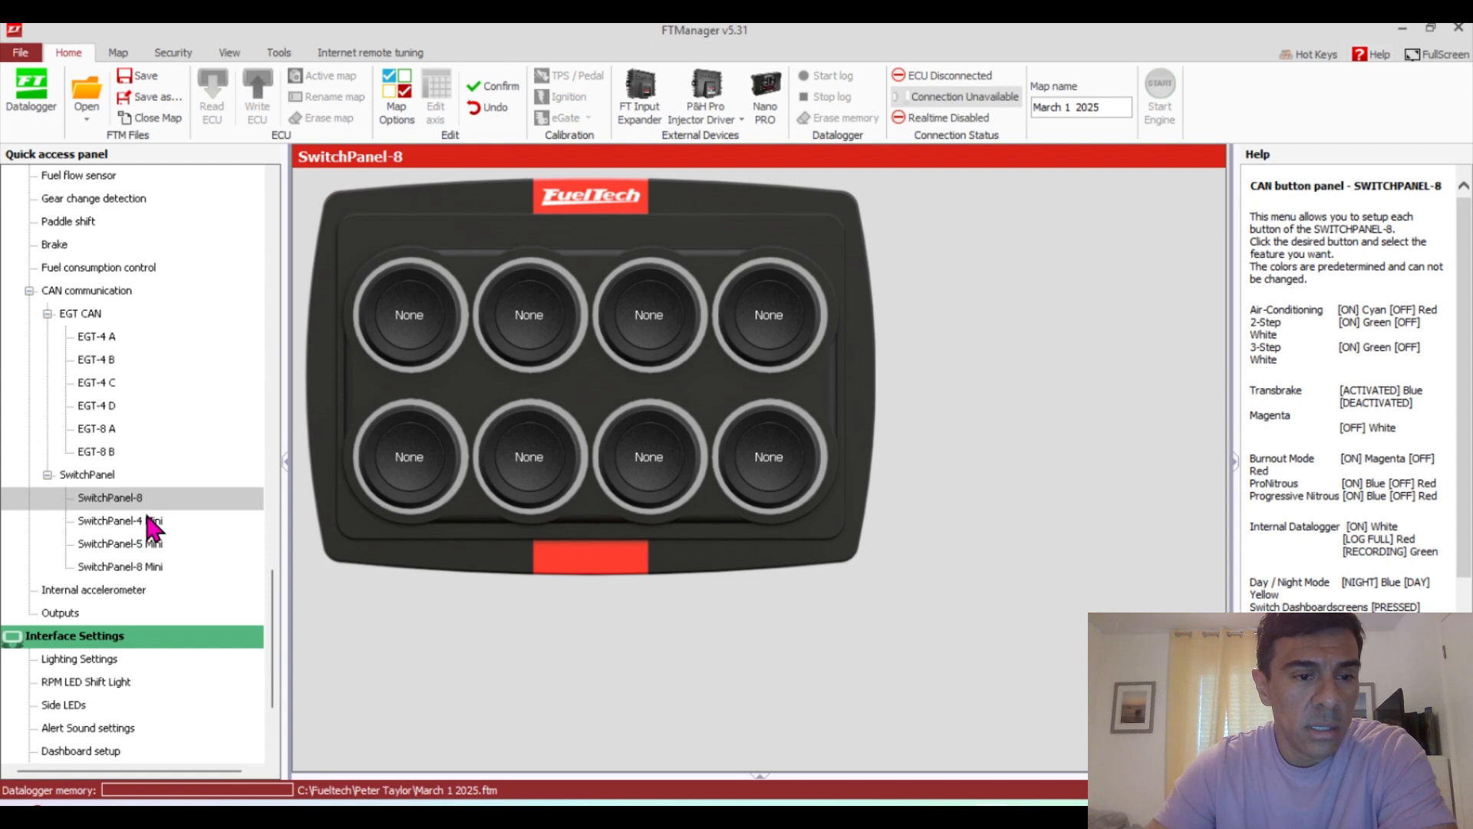
pyautogui.click(144, 522)
pyautogui.click(145, 543)
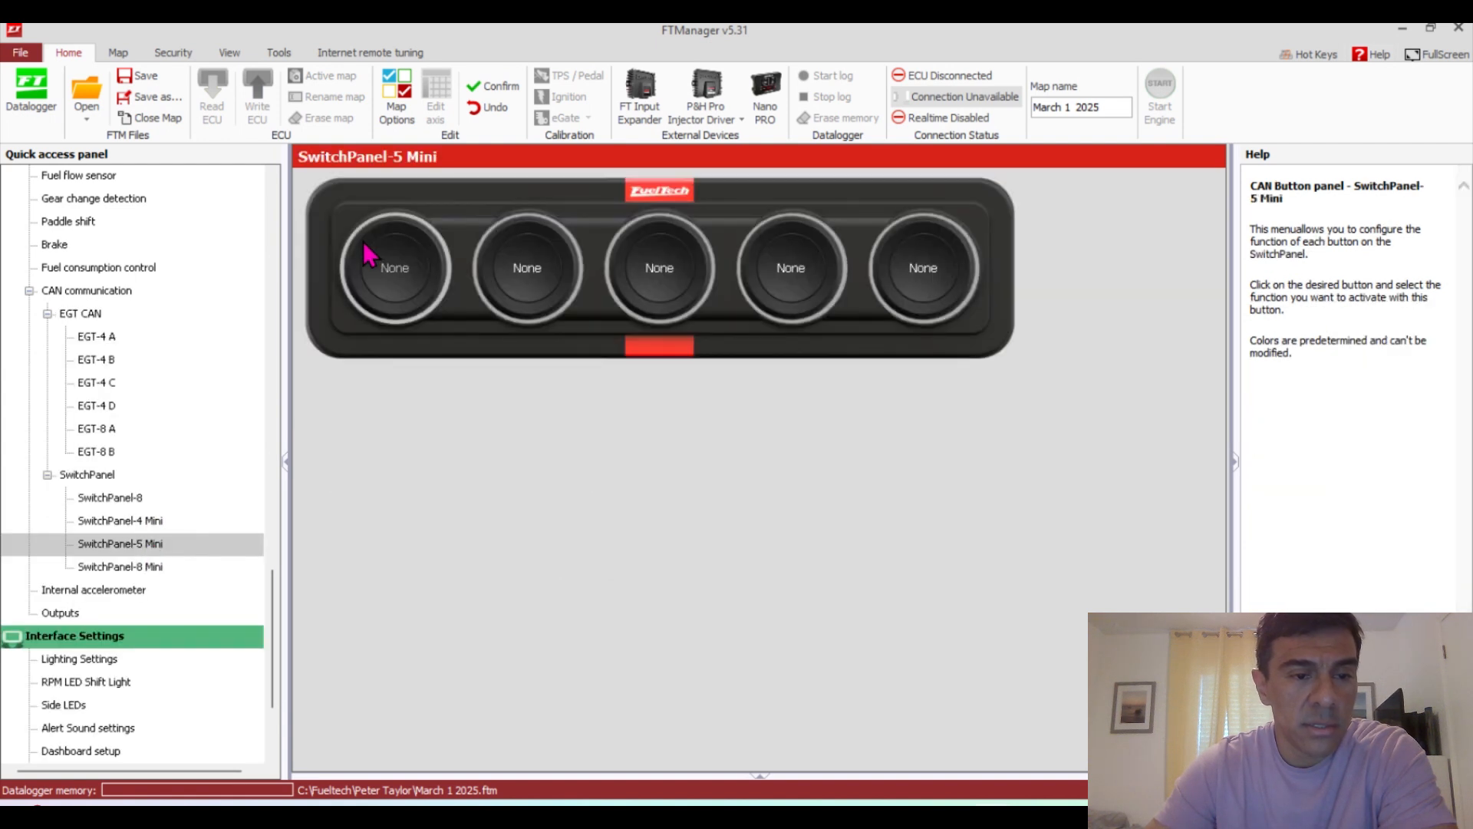
pyautogui.click(399, 271)
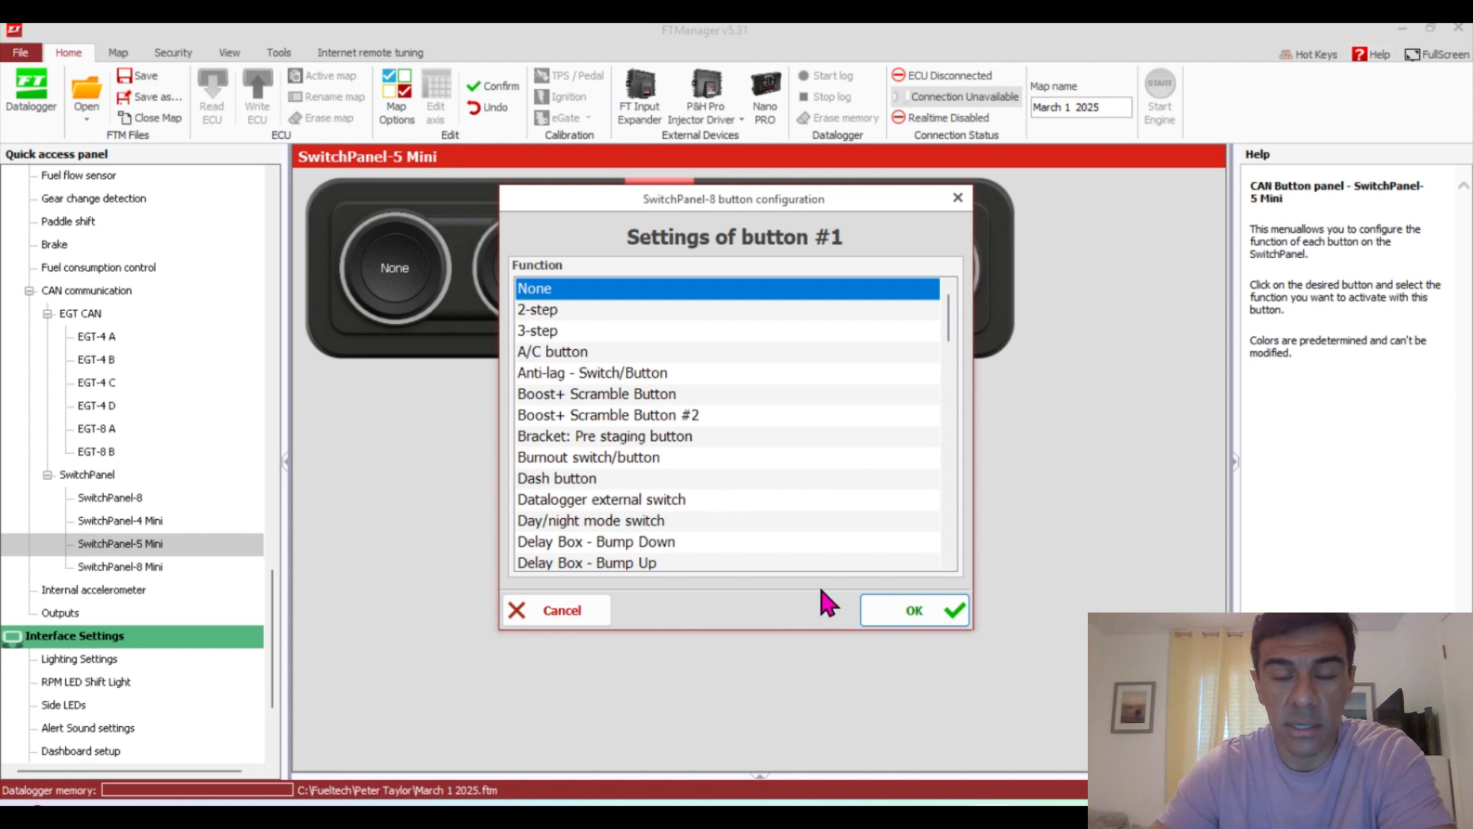
pyautogui.click(603, 608)
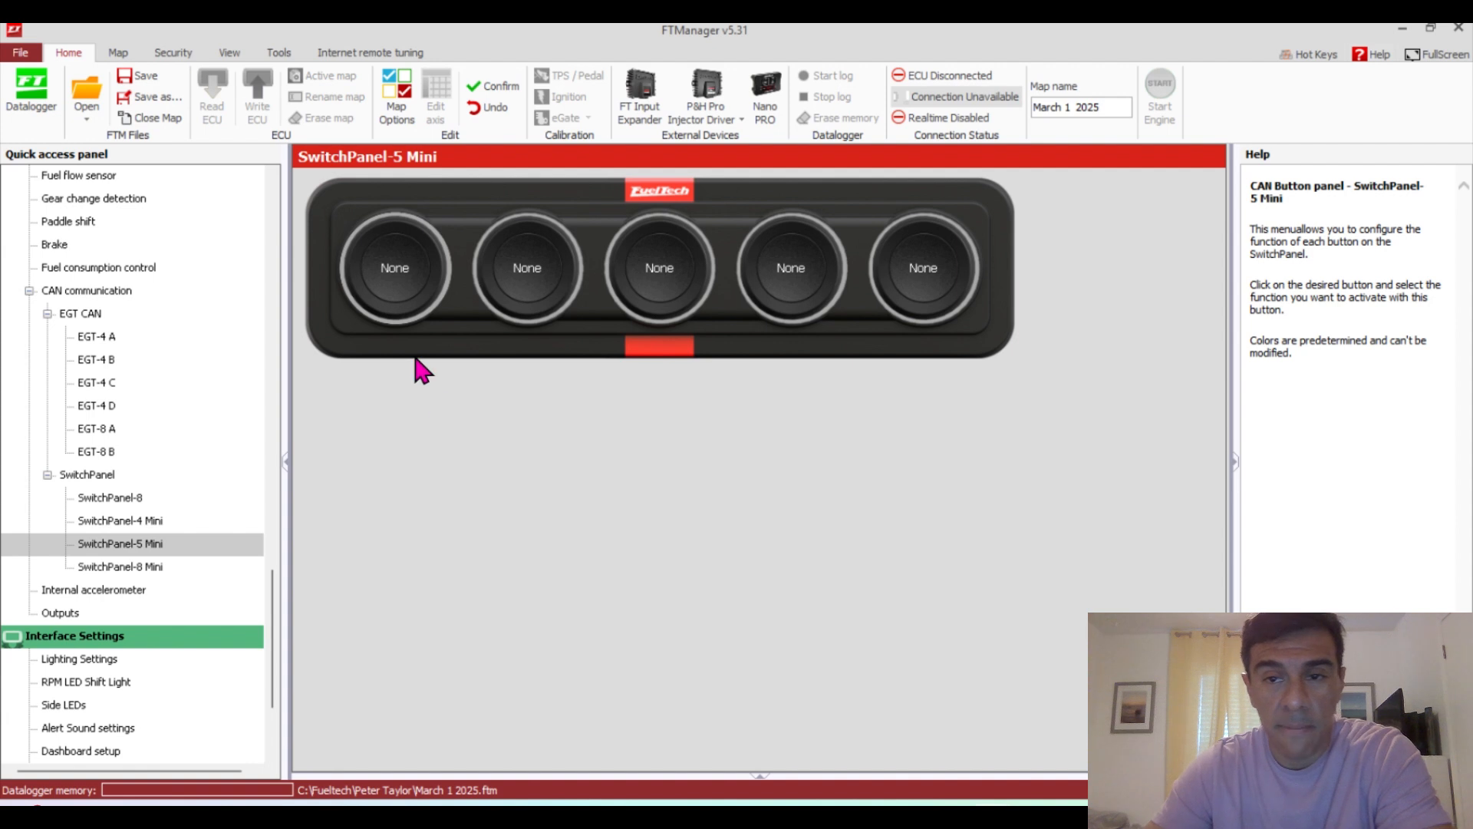
# Look through the CAN network measures down to the O2 cylinder entries, and view the O2 closed loop configuration
pyautogui.click(86, 291)
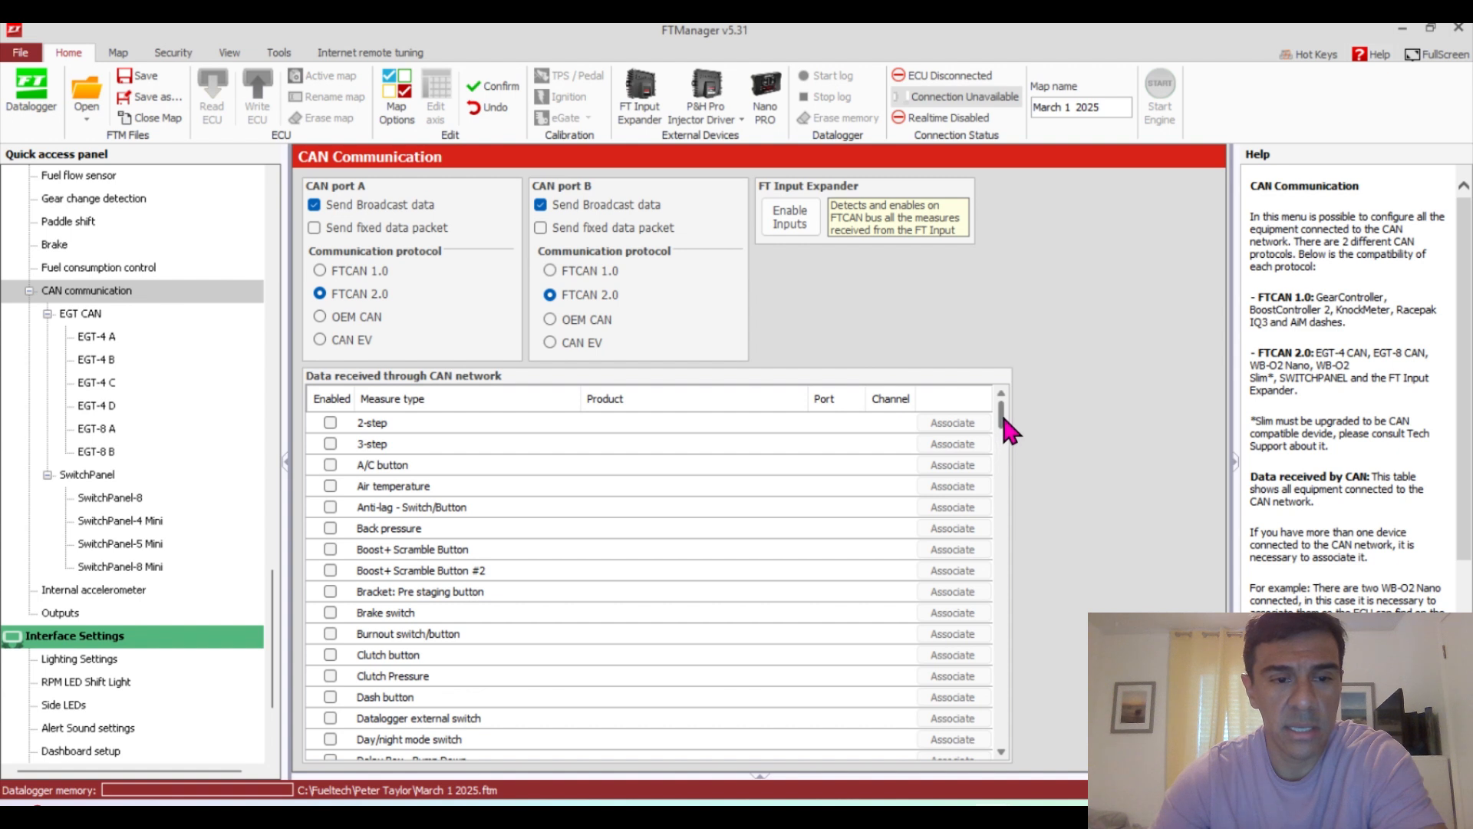
pyautogui.moveTo(1003, 418); pyautogui.dragTo(1025, 626)
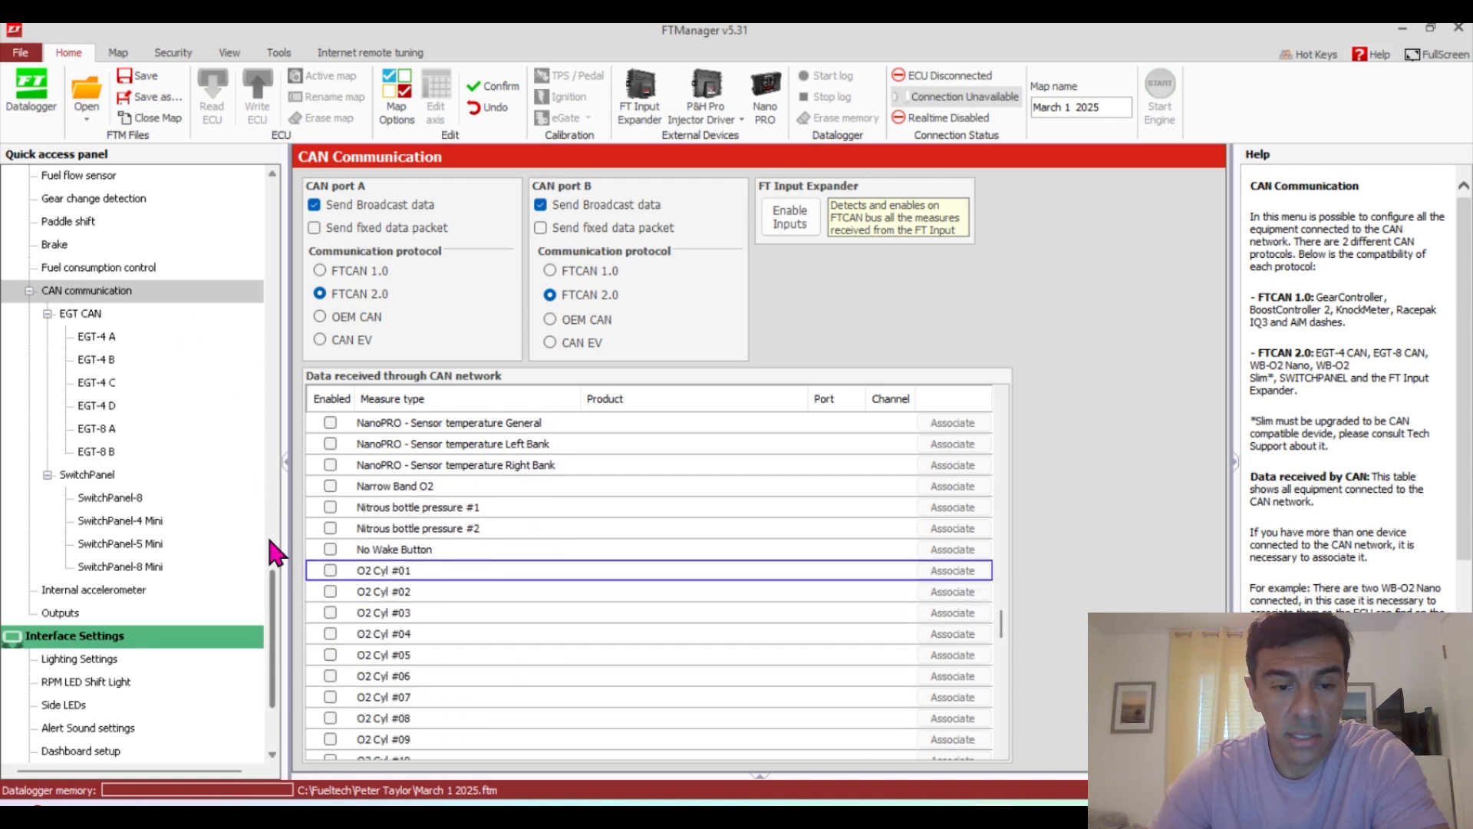
pyautogui.moveTo(277, 598); pyautogui.dragTo(261, 201)
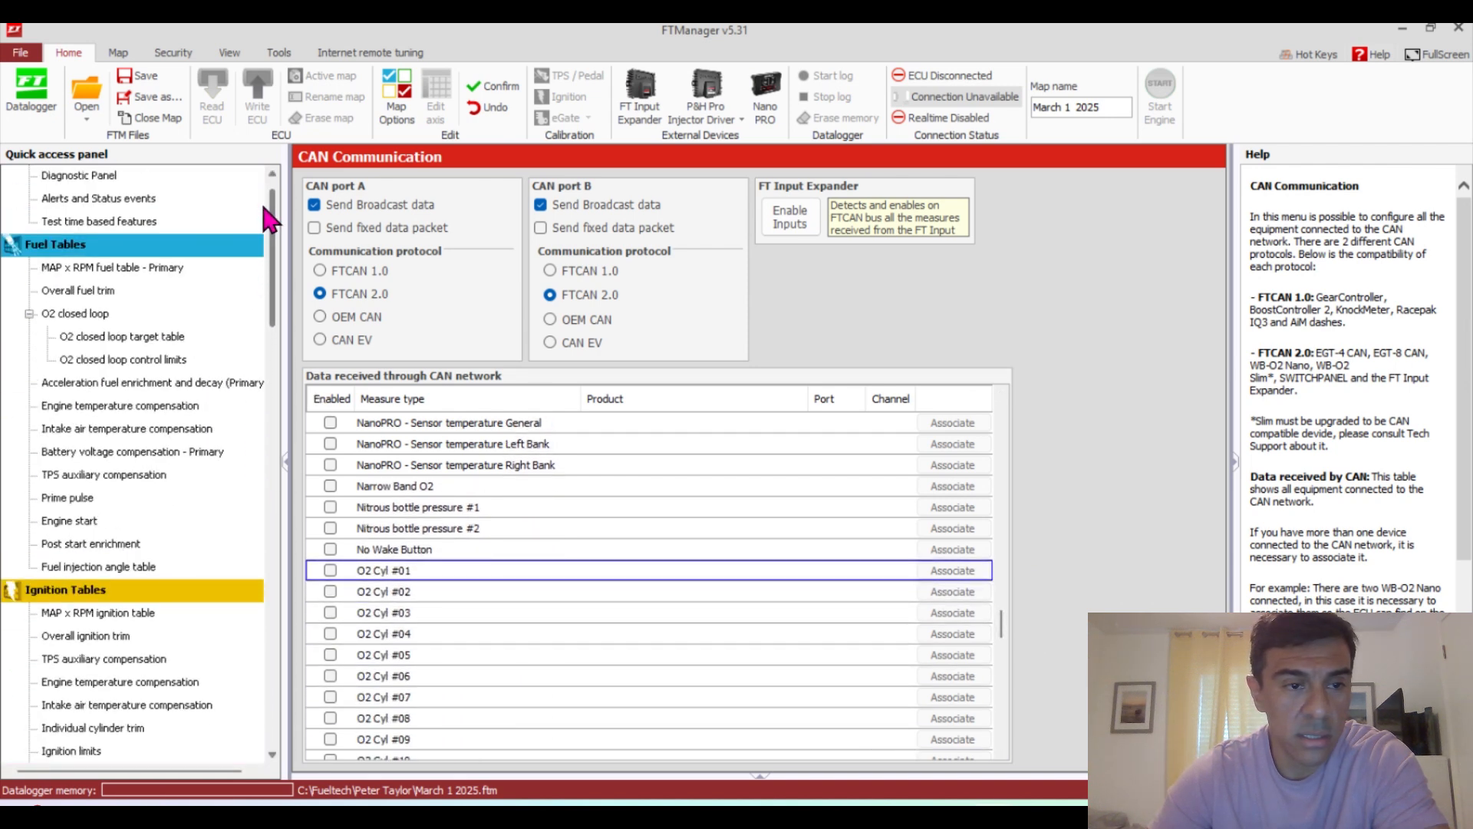
pyautogui.click(89, 316)
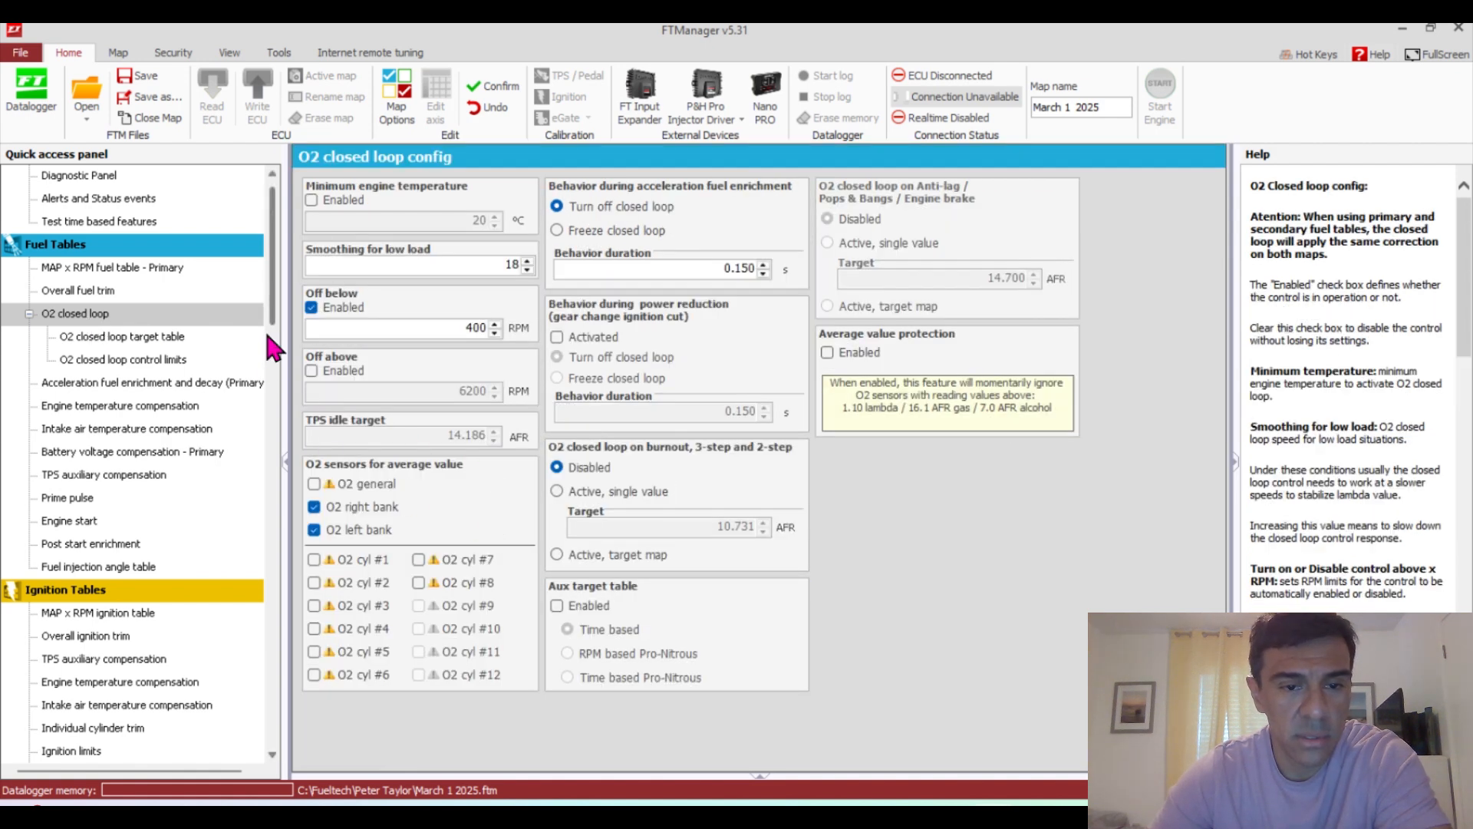
# Find the O2 Left Bank and O2 Right Bank measures in the CAN communication list and try to associate O2 Left Bank
pyautogui.moveTo(272, 314); pyautogui.dragTo(276, 402)
pyautogui.moveTo(280, 459); pyautogui.dragTo(295, 627)
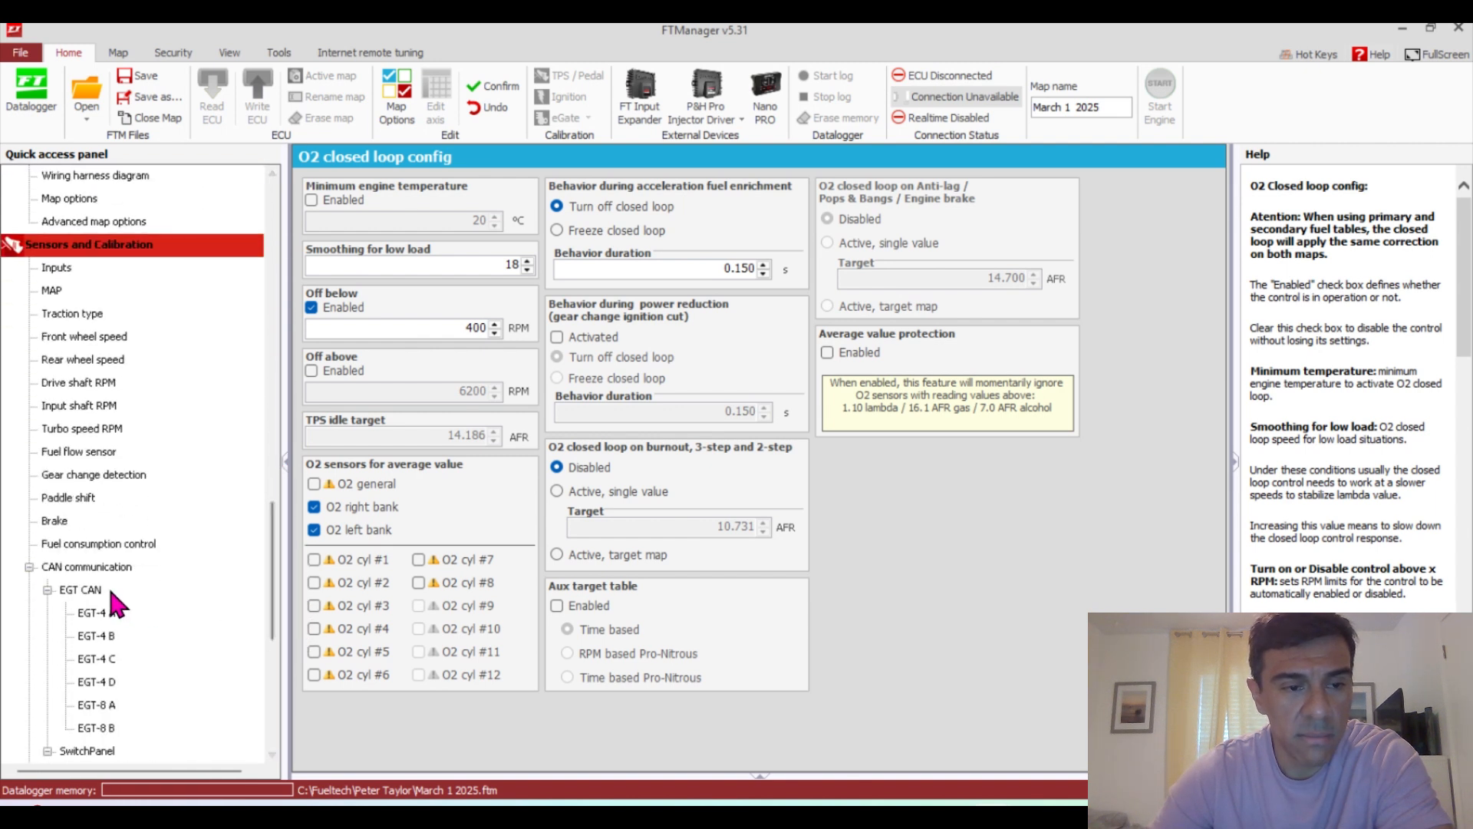
pyautogui.click(90, 568)
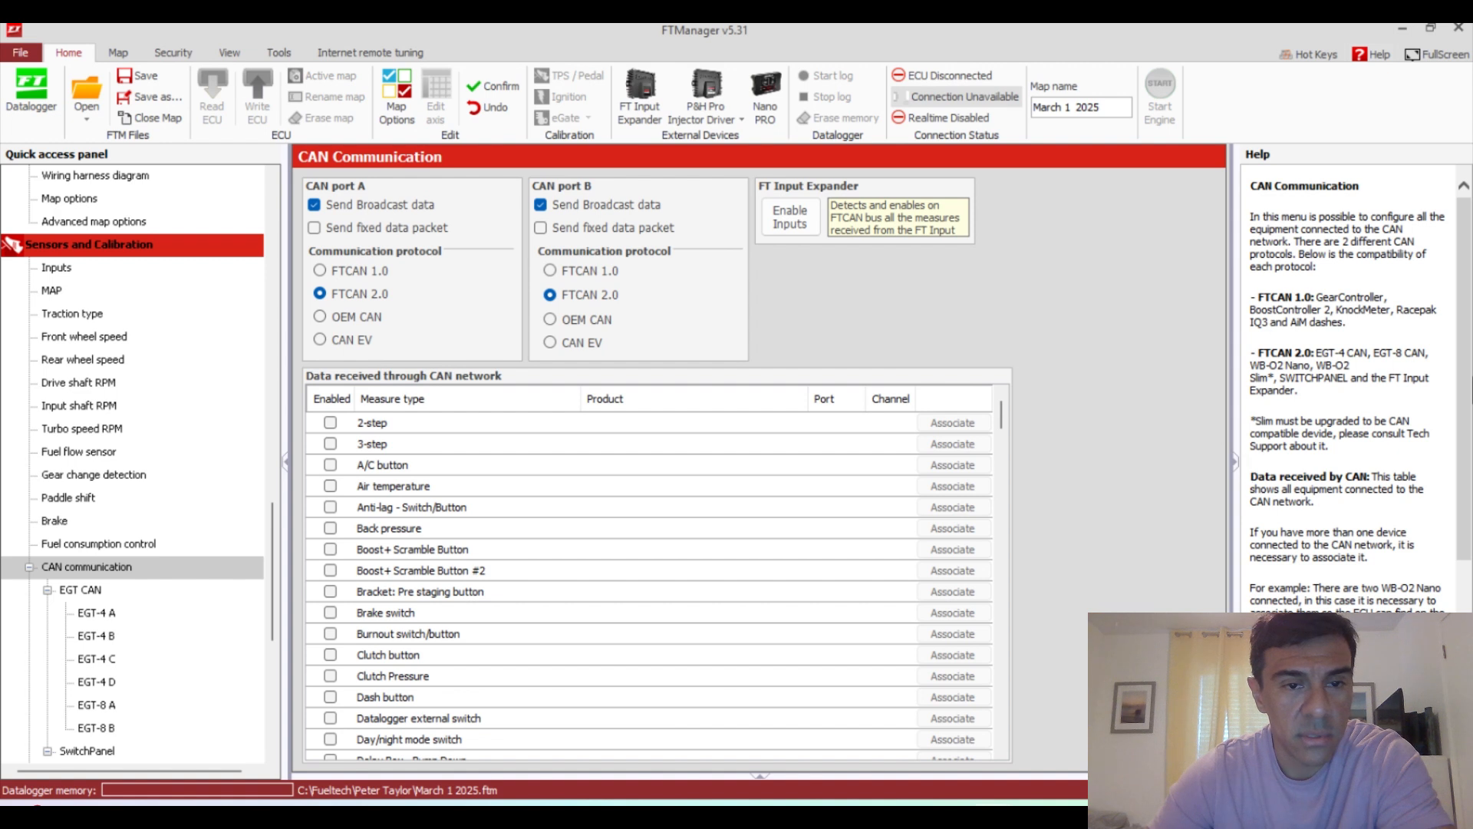
pyautogui.scroll(-2, 1467, 429)
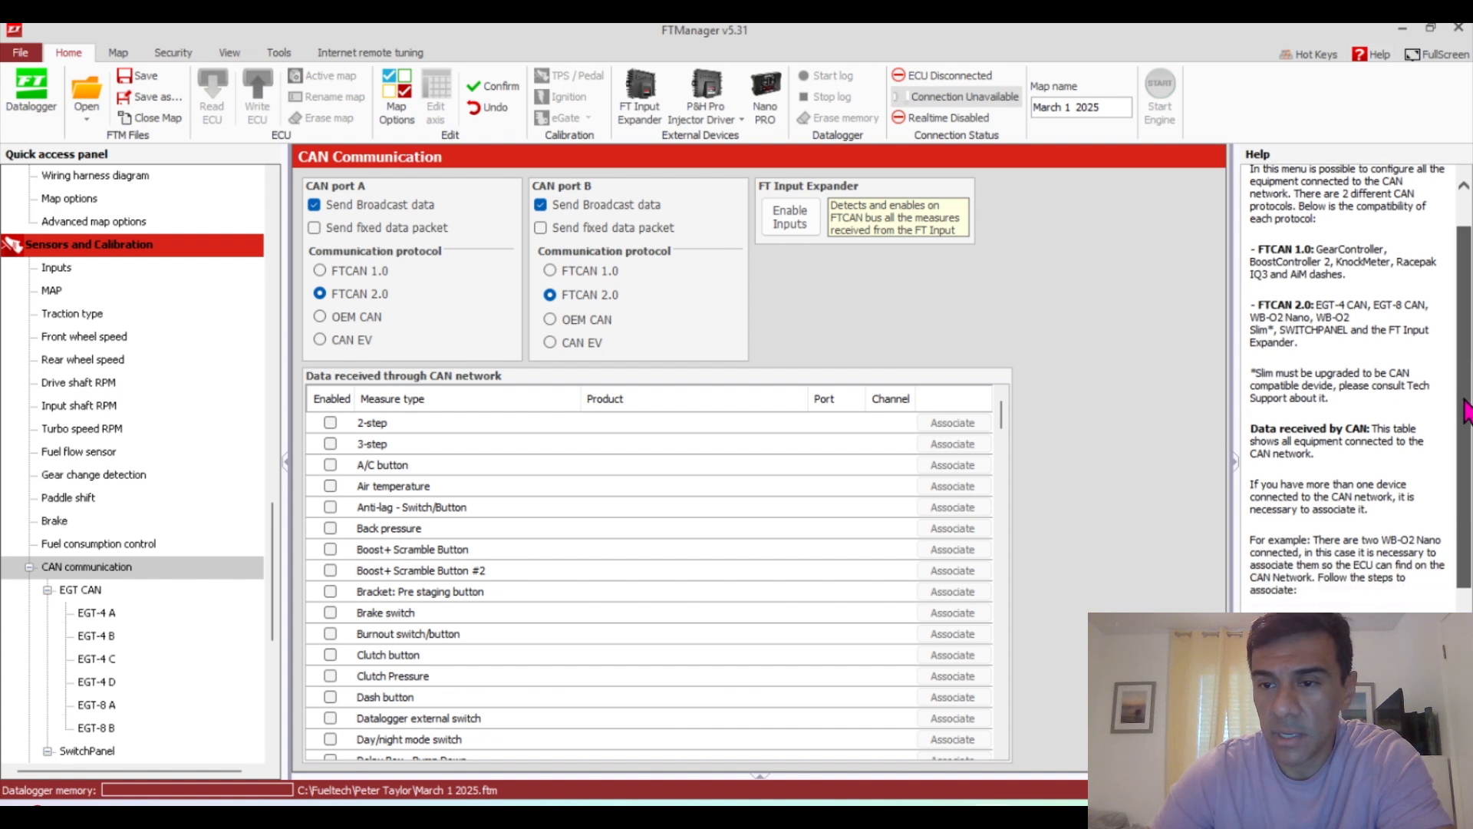
pyautogui.click(1001, 752)
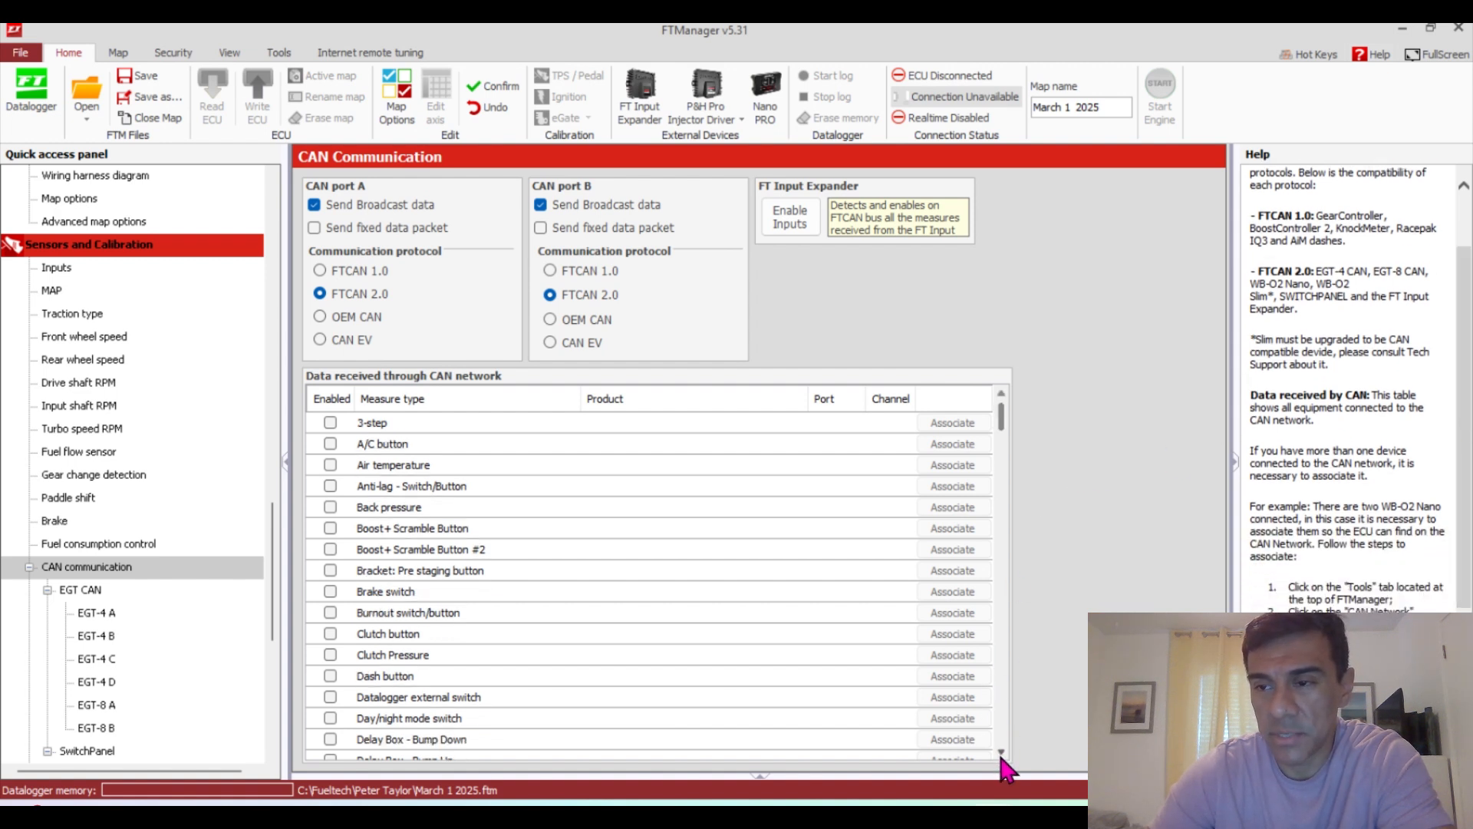
pyautogui.moveTo(1002, 755); pyautogui.dragTo(1001, 756)
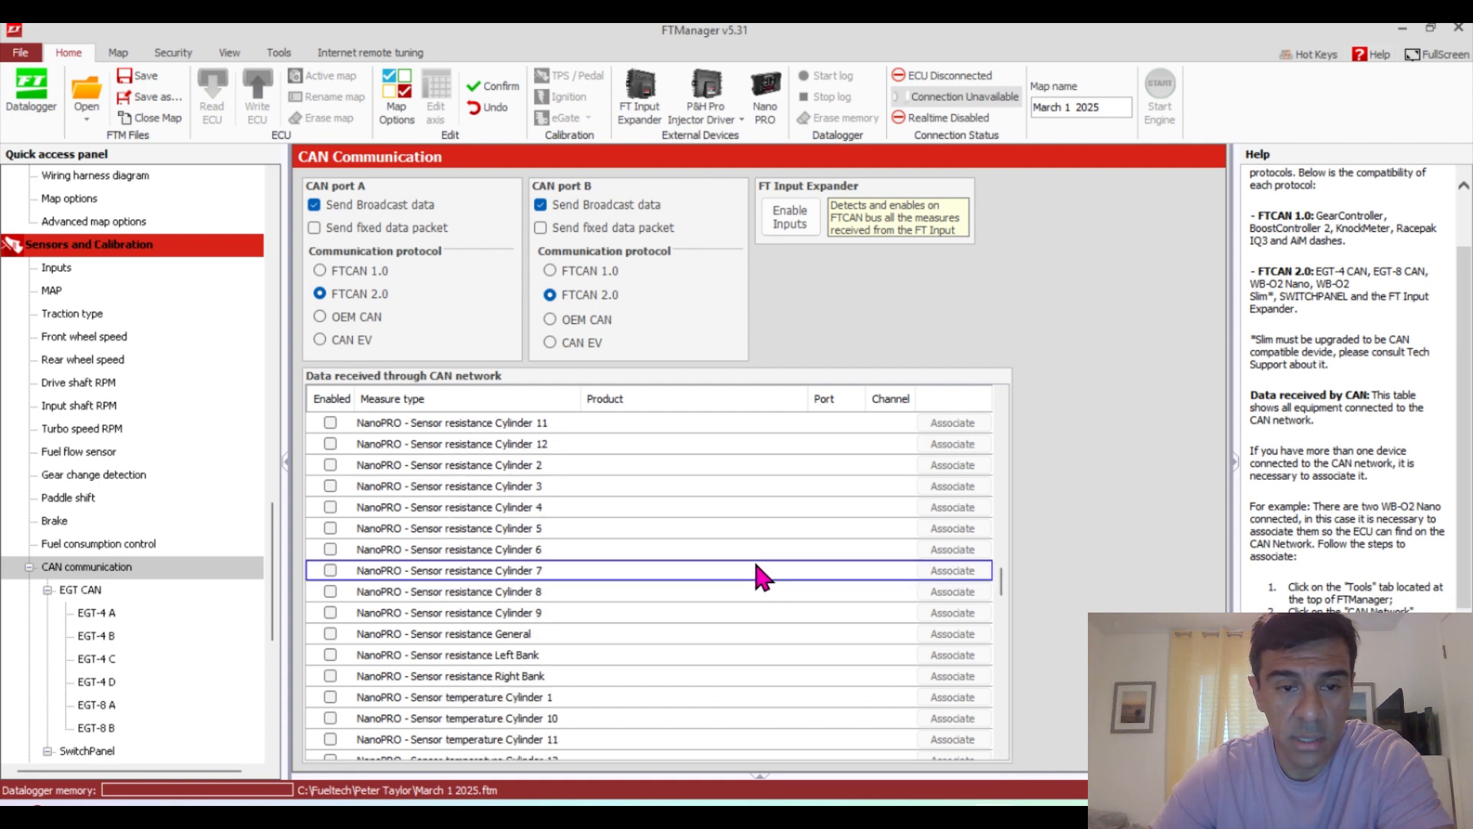
pyautogui.moveTo(997, 574); pyautogui.dragTo(996, 638)
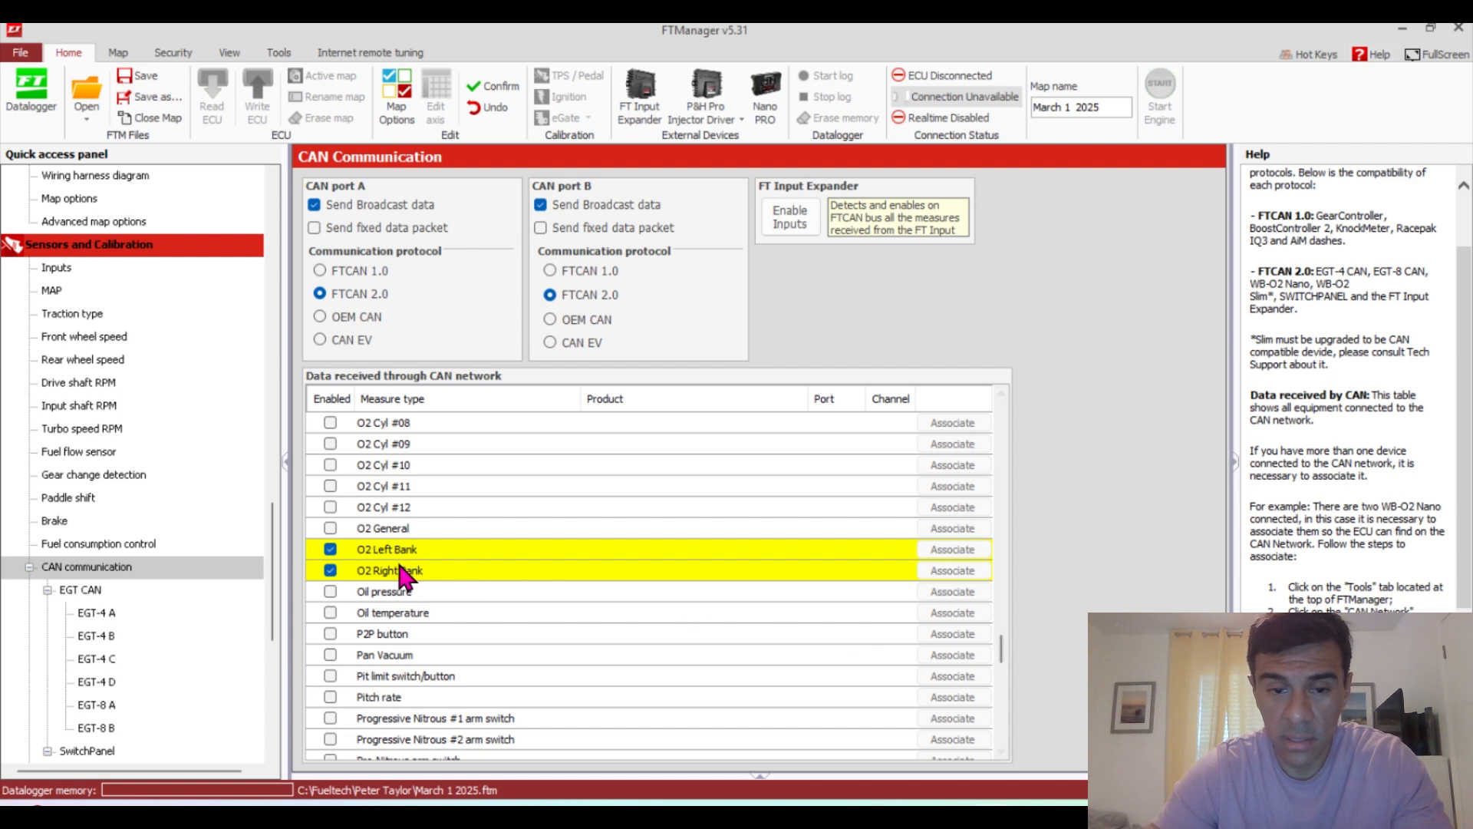
pyautogui.click(941, 550)
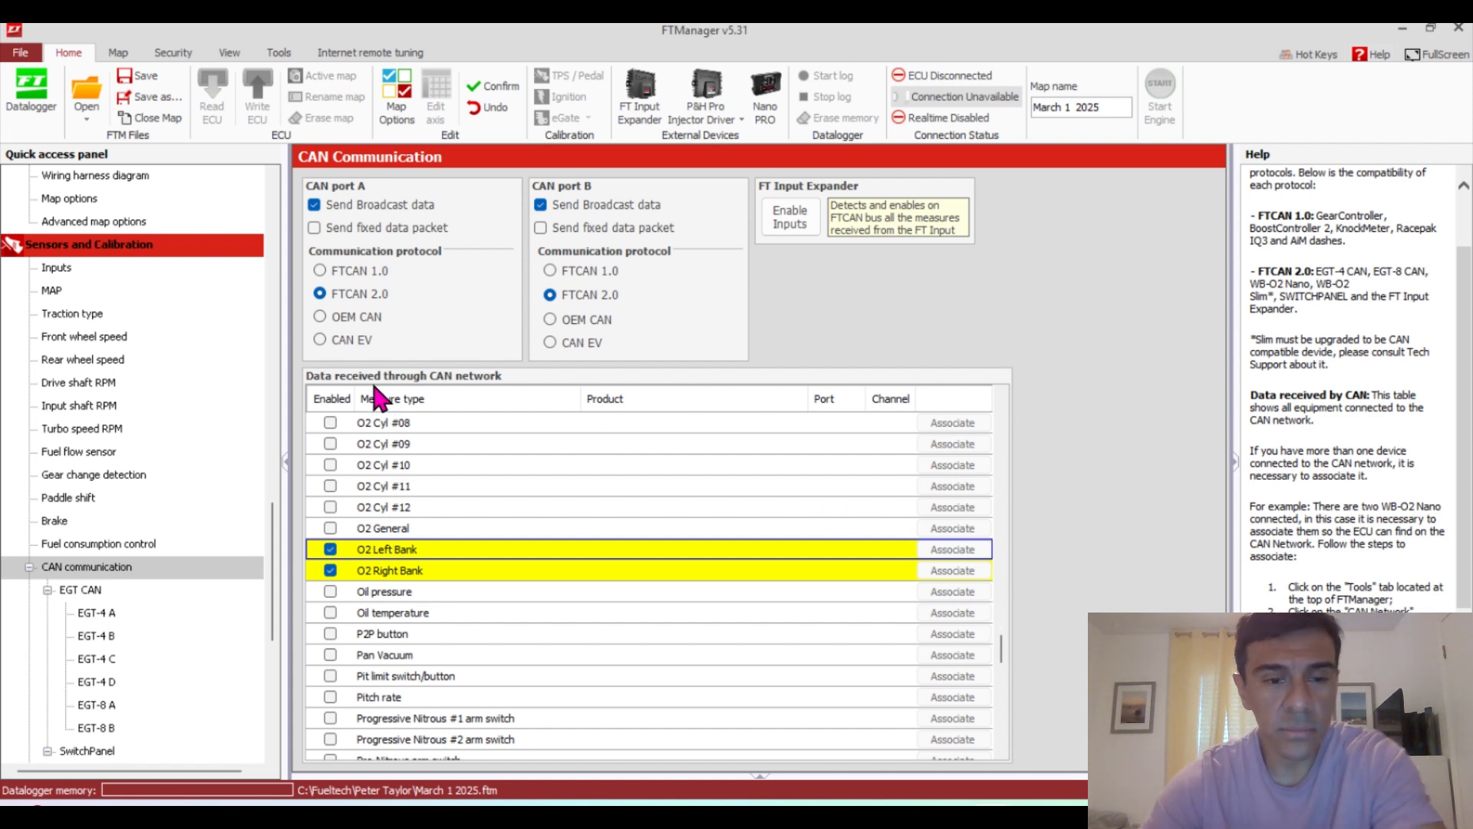
# View the ECU output assignments under Sensors and Calibration, hiding the help text to show the yellow outputs
pyautogui.moveTo(268, 506); pyautogui.dragTo(290, 591)
pyautogui.click(75, 498)
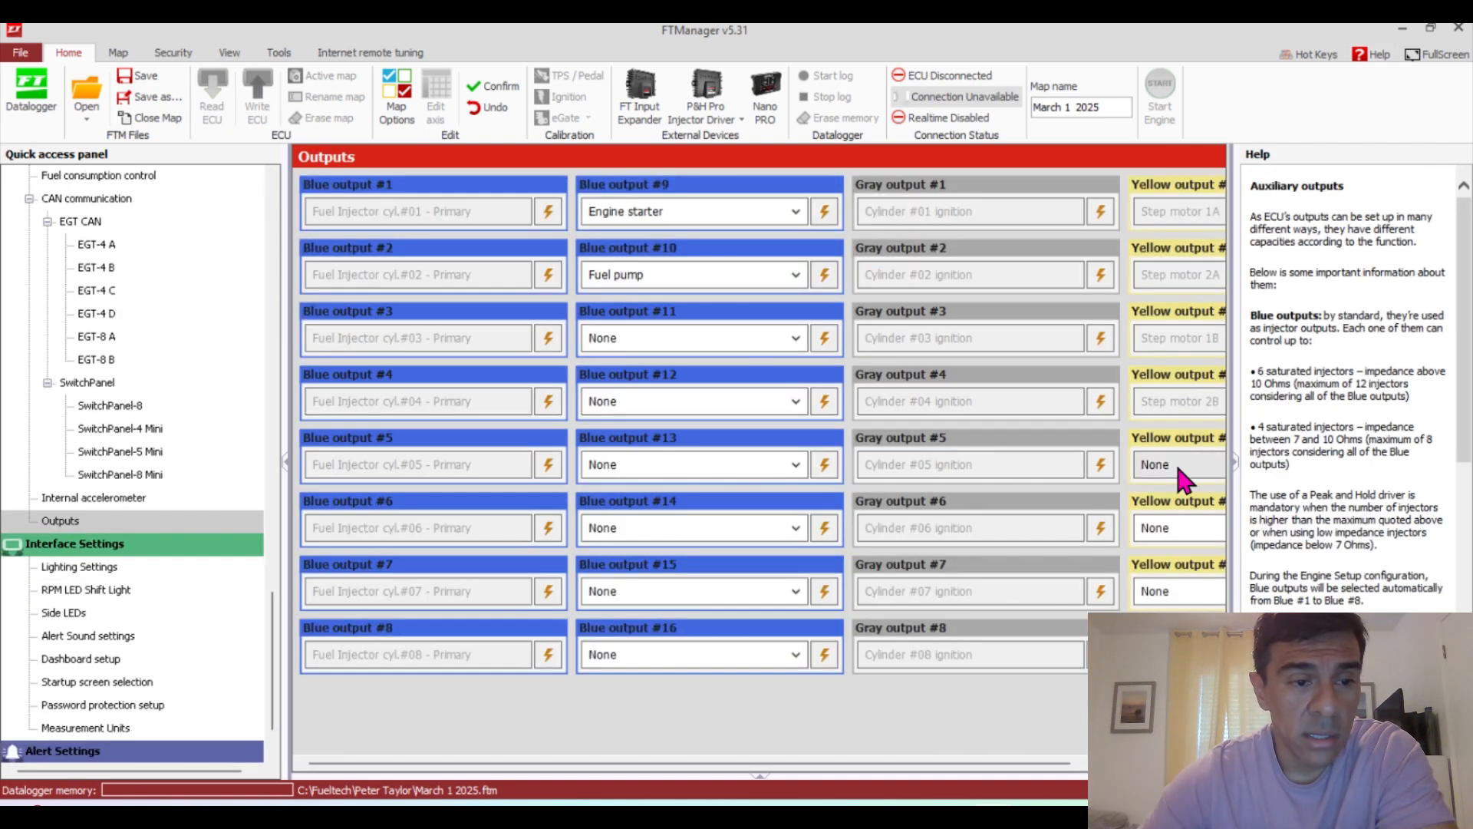
pyautogui.click(1232, 456)
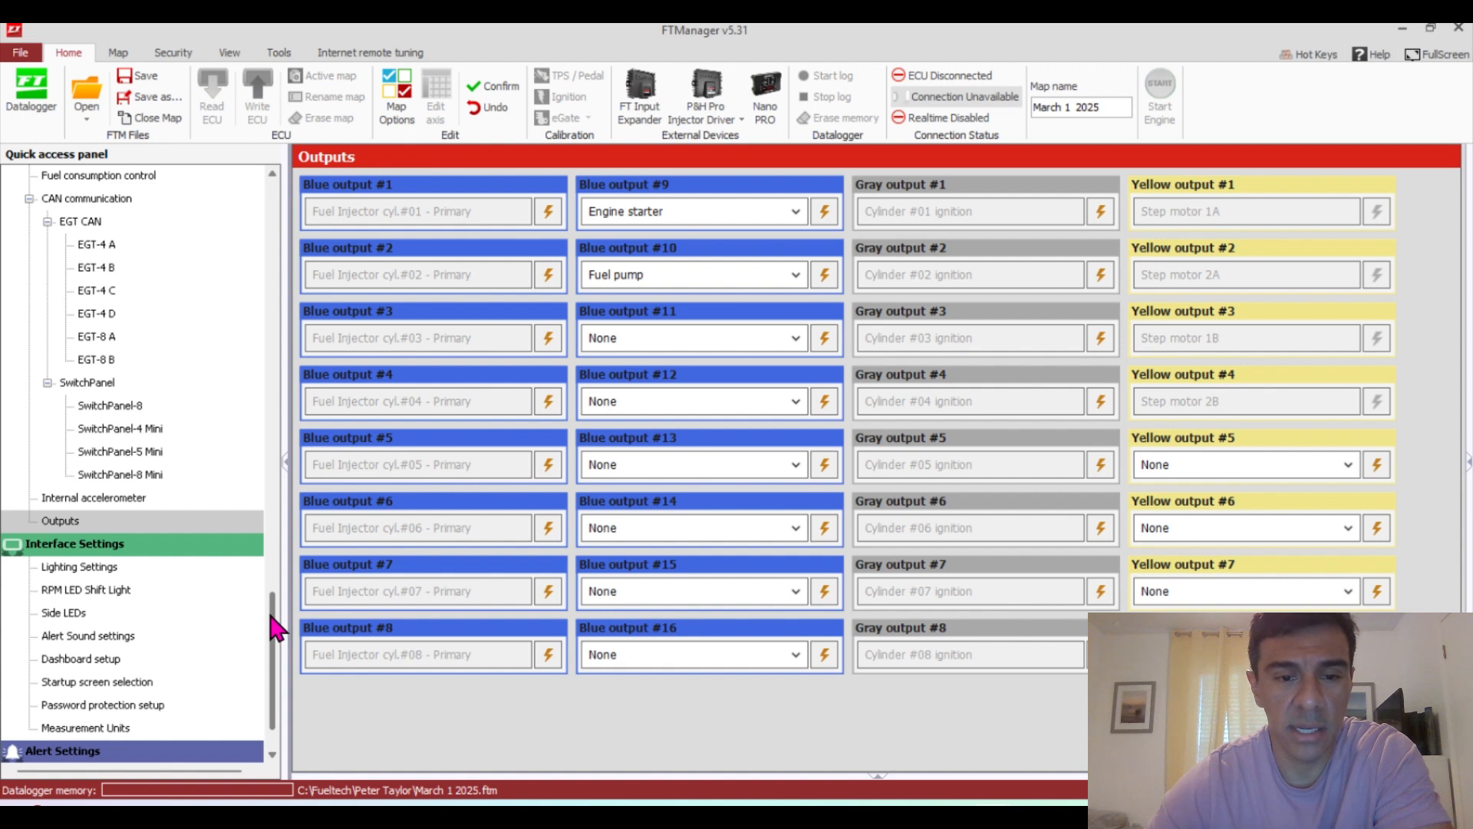
# View the ignition mode and output settings and the fuel injection settings under Engine Settings
pyautogui.moveTo(275, 627); pyautogui.dragTo(257, 441)
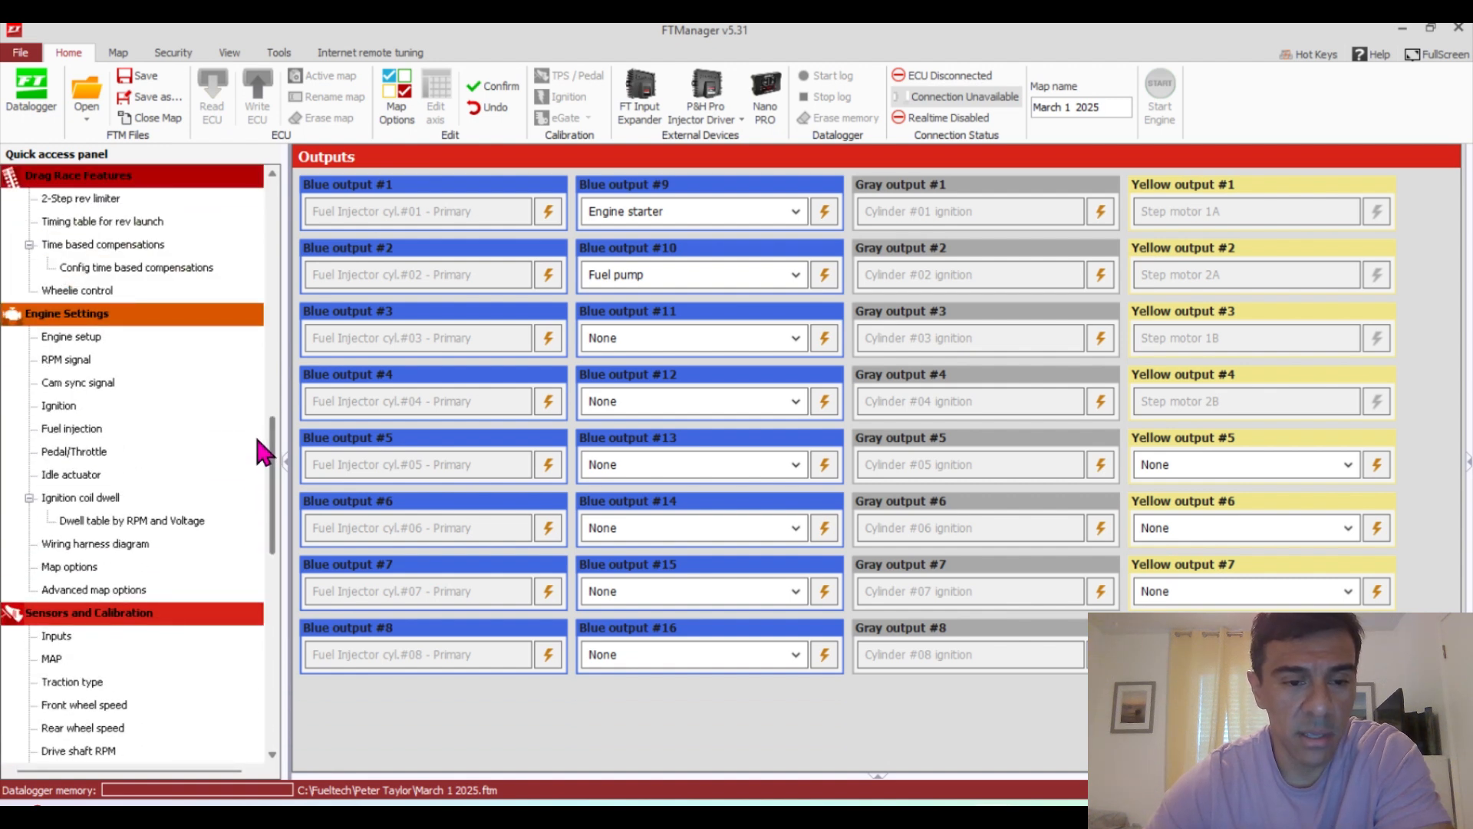
pyautogui.click(74, 417)
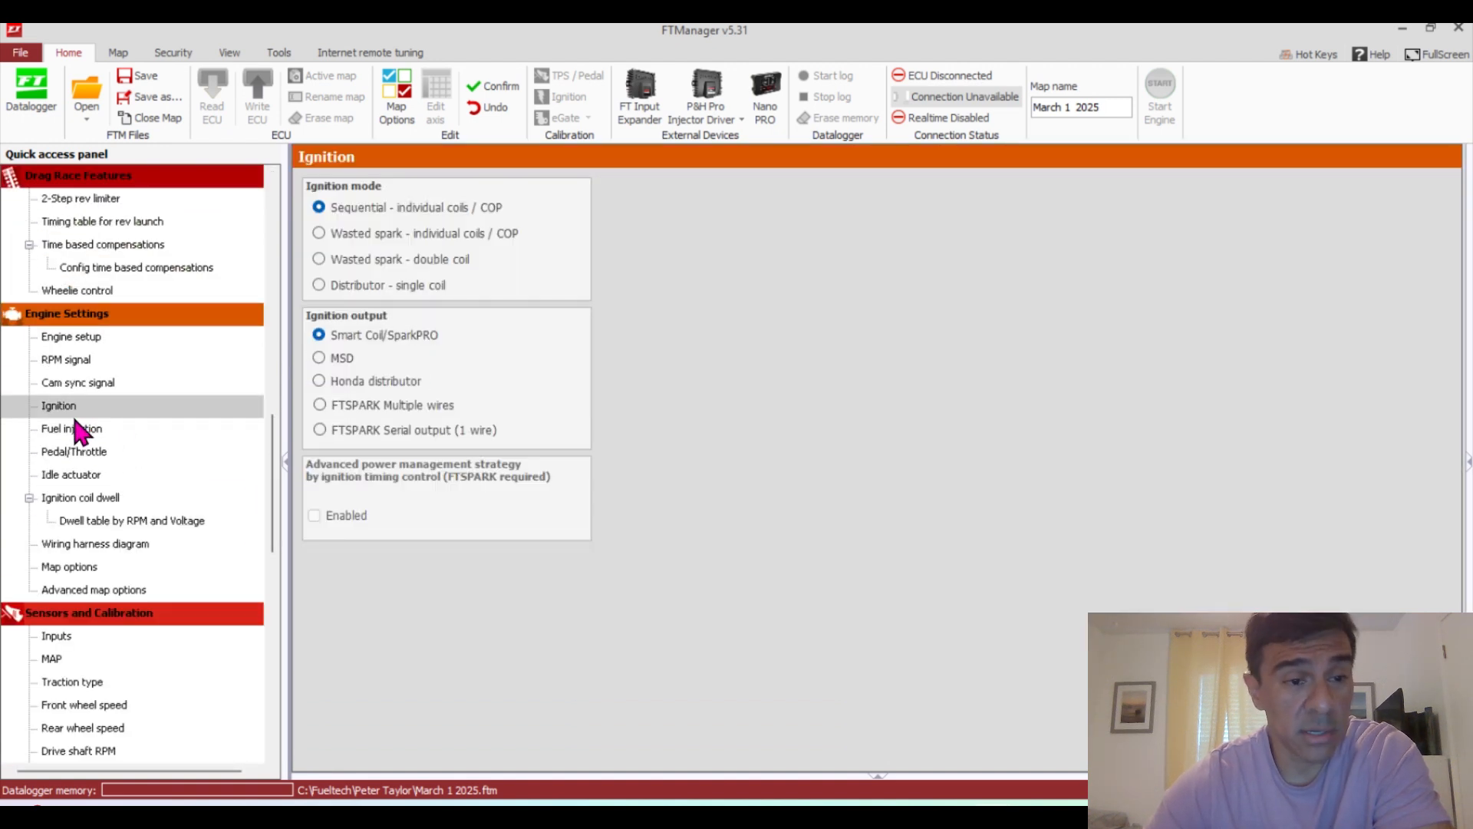
pyautogui.click(77, 429)
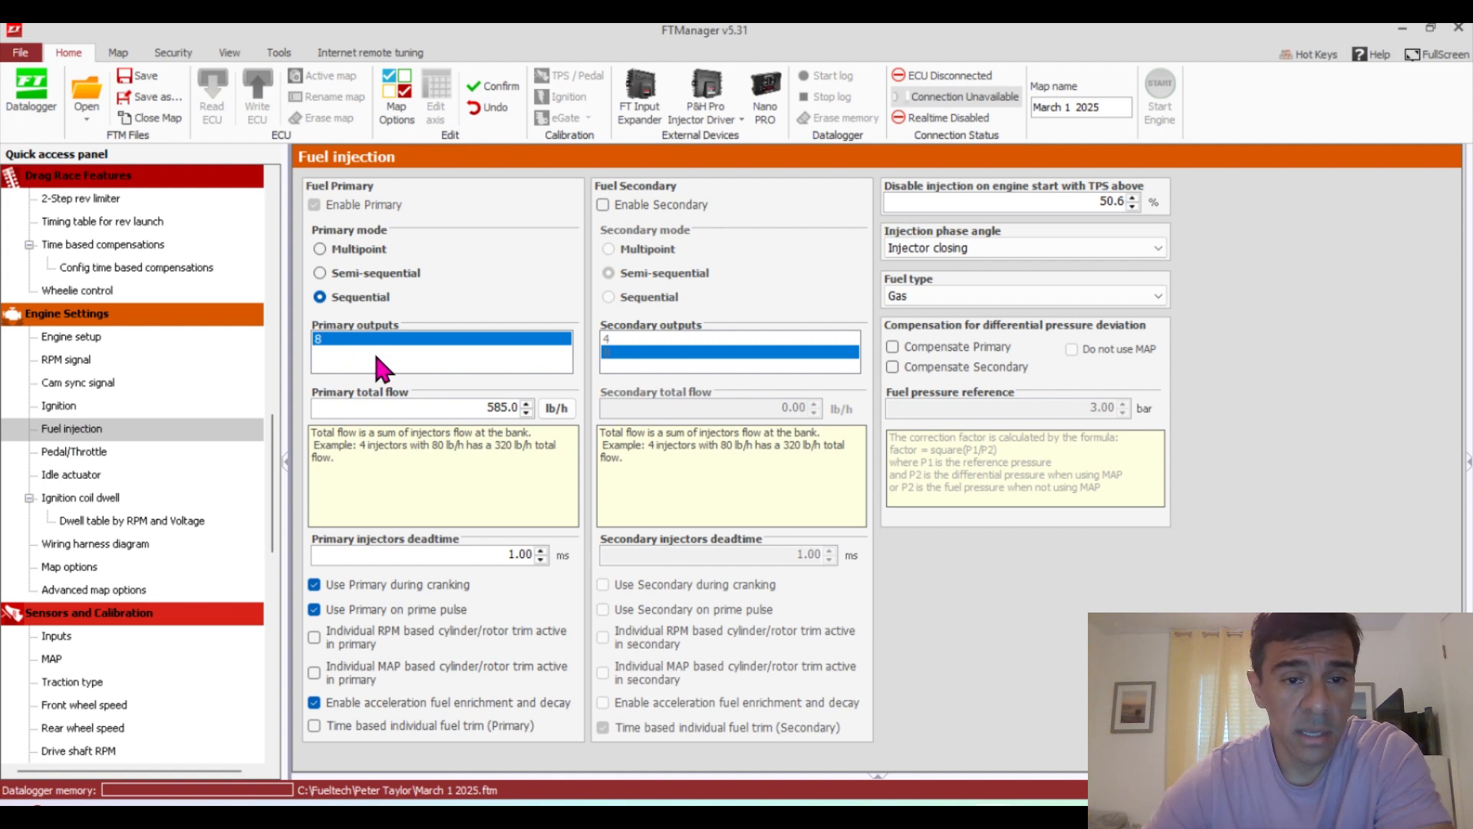
# On the ECU outputs page, find the wastegate functions and assign Wastegate increase to Blue output #9
pyautogui.moveTo(270, 522); pyautogui.dragTo(283, 712)
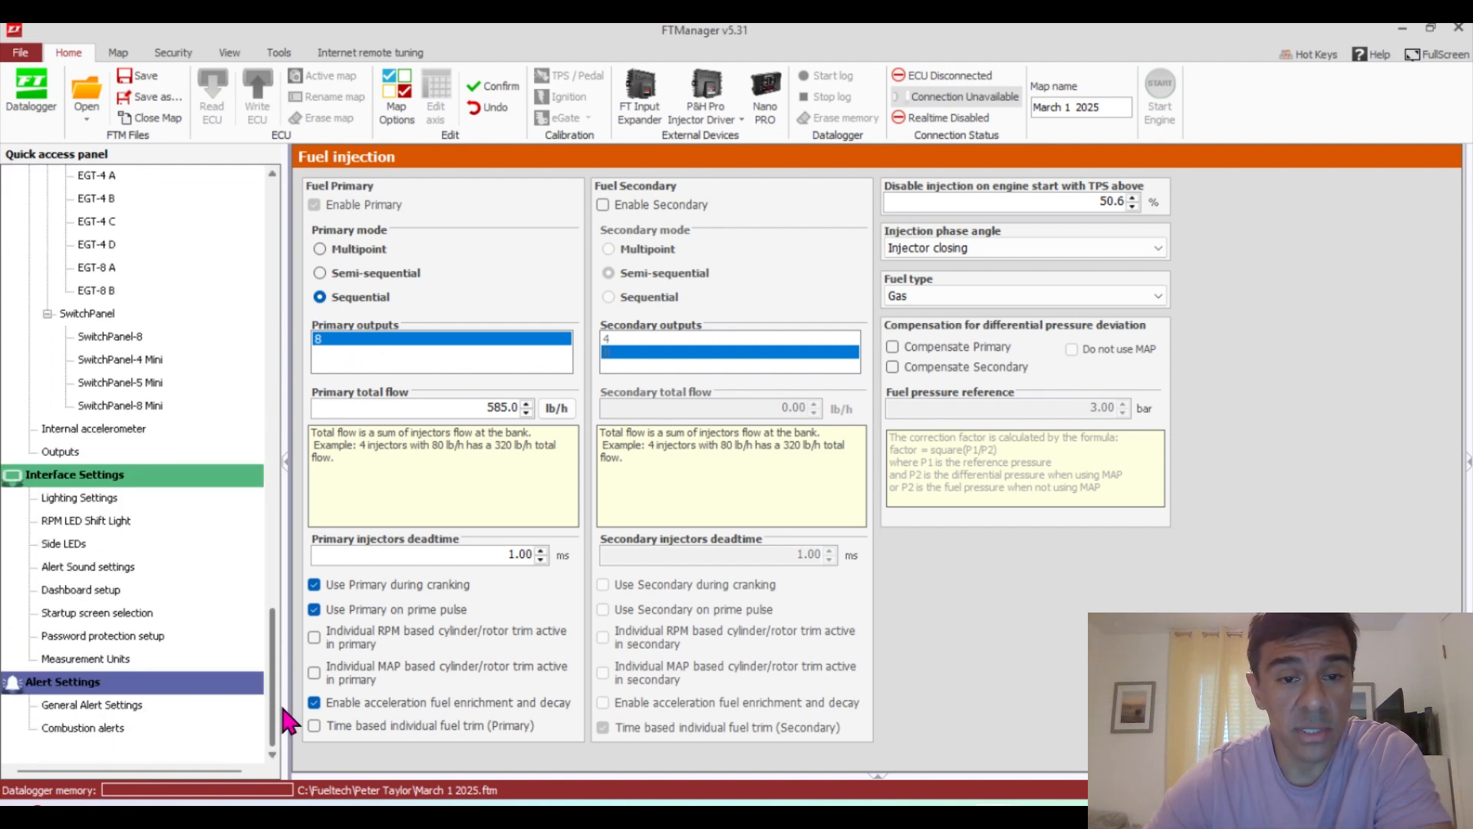
pyautogui.click(75, 453)
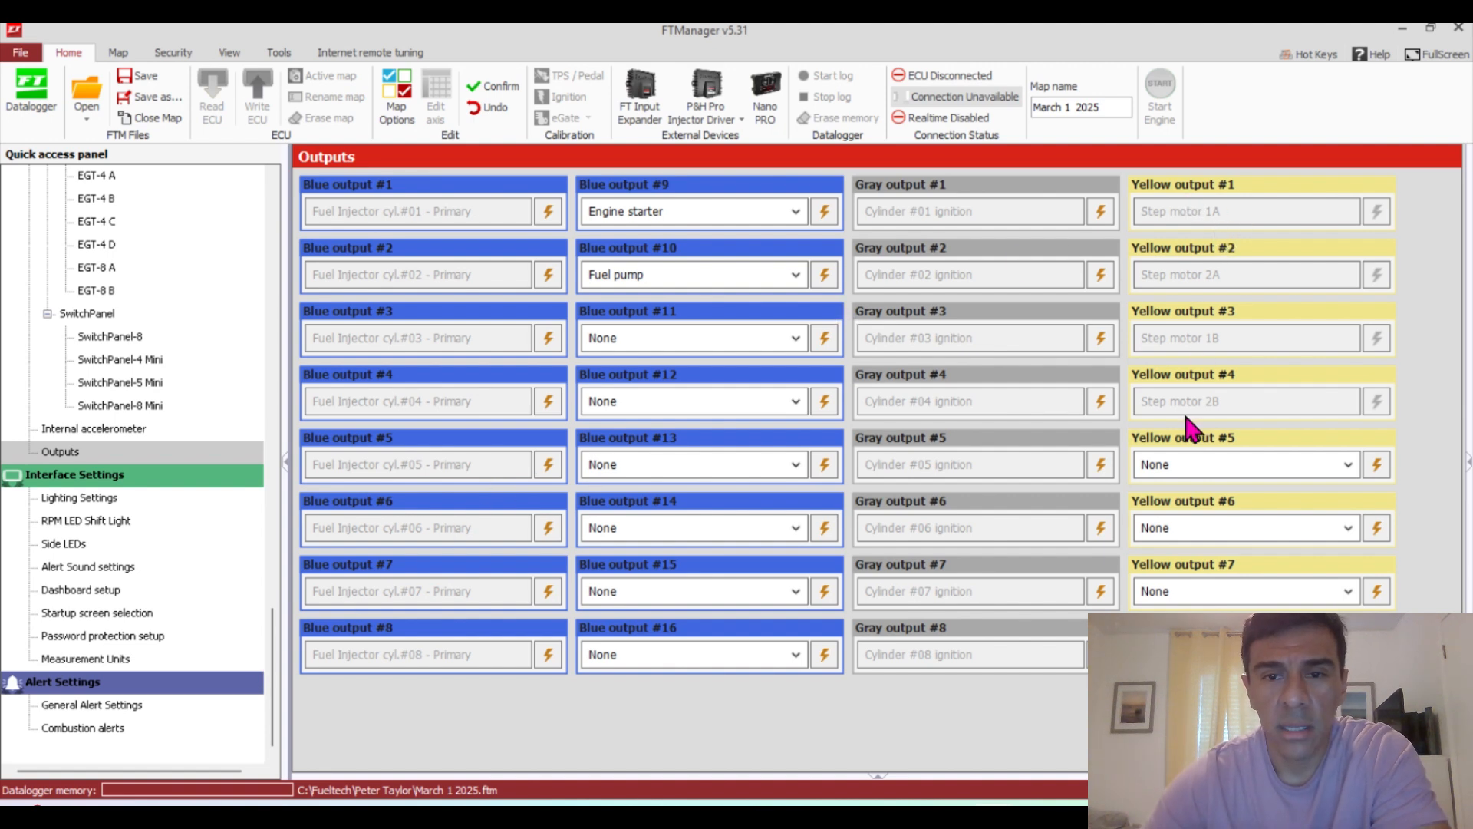
pyautogui.click(795, 212)
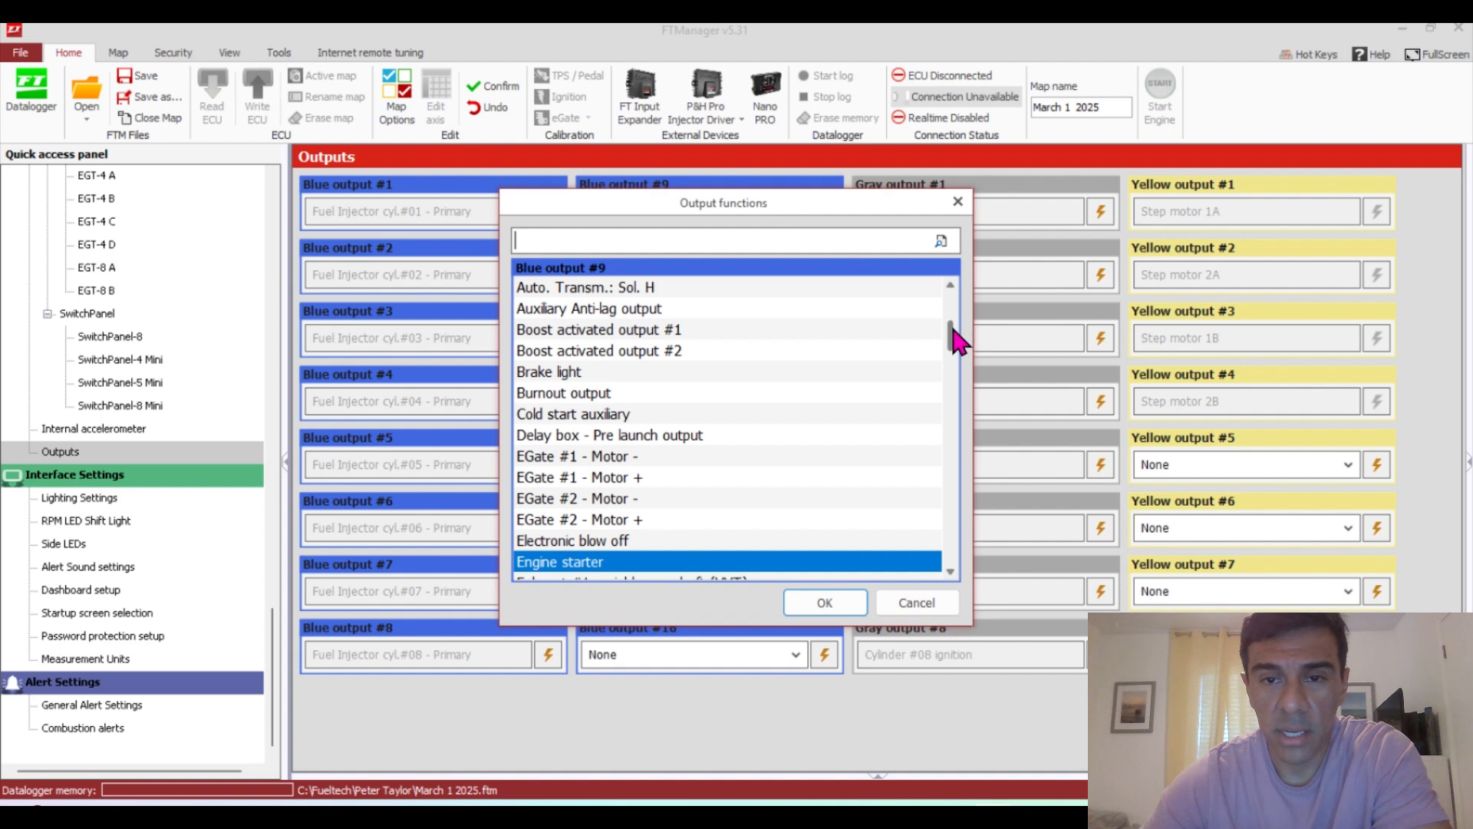
pyautogui.moveTo(956, 337); pyautogui.dragTo(953, 289)
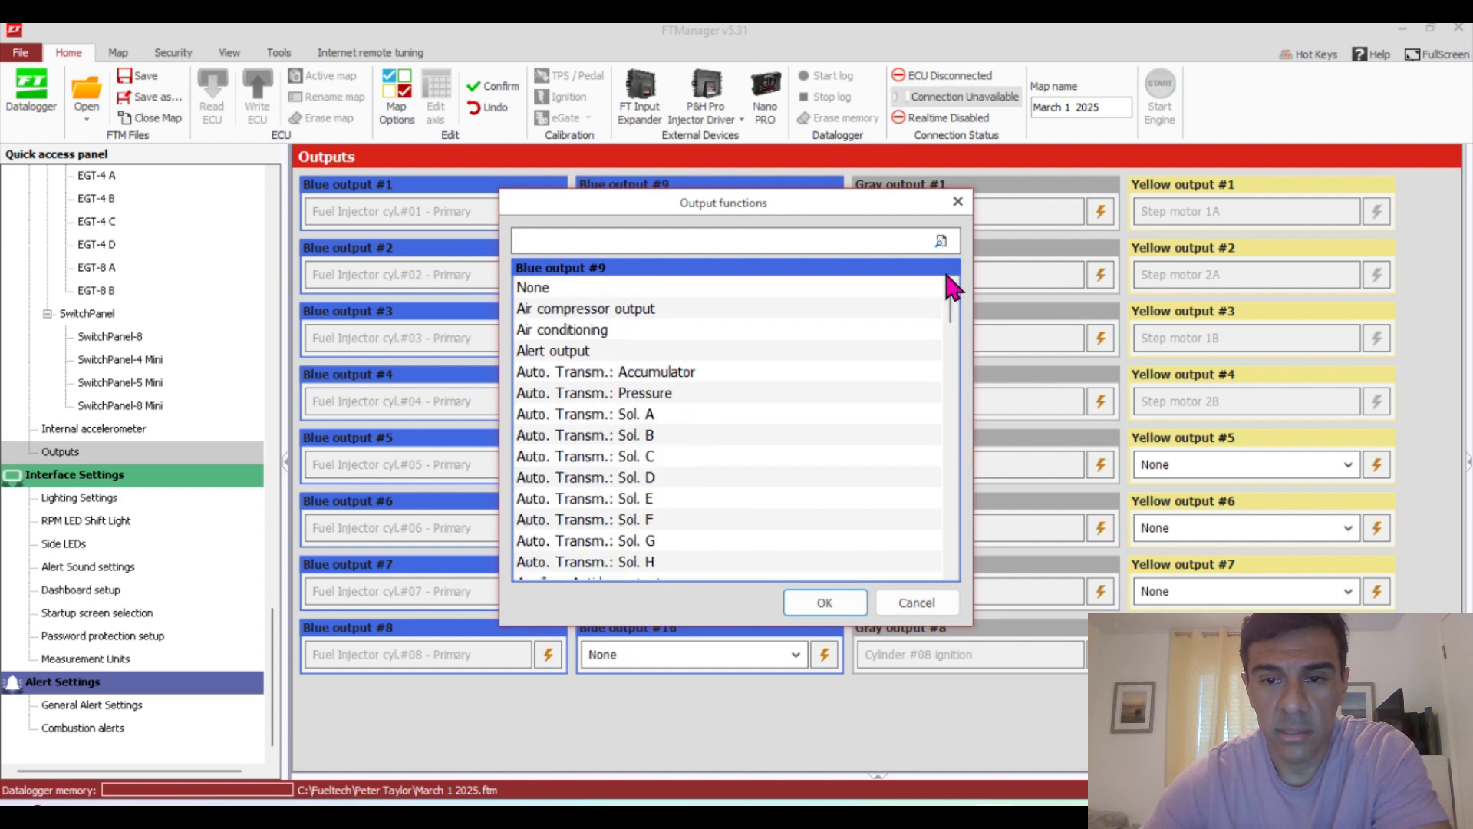
pyautogui.write('was')
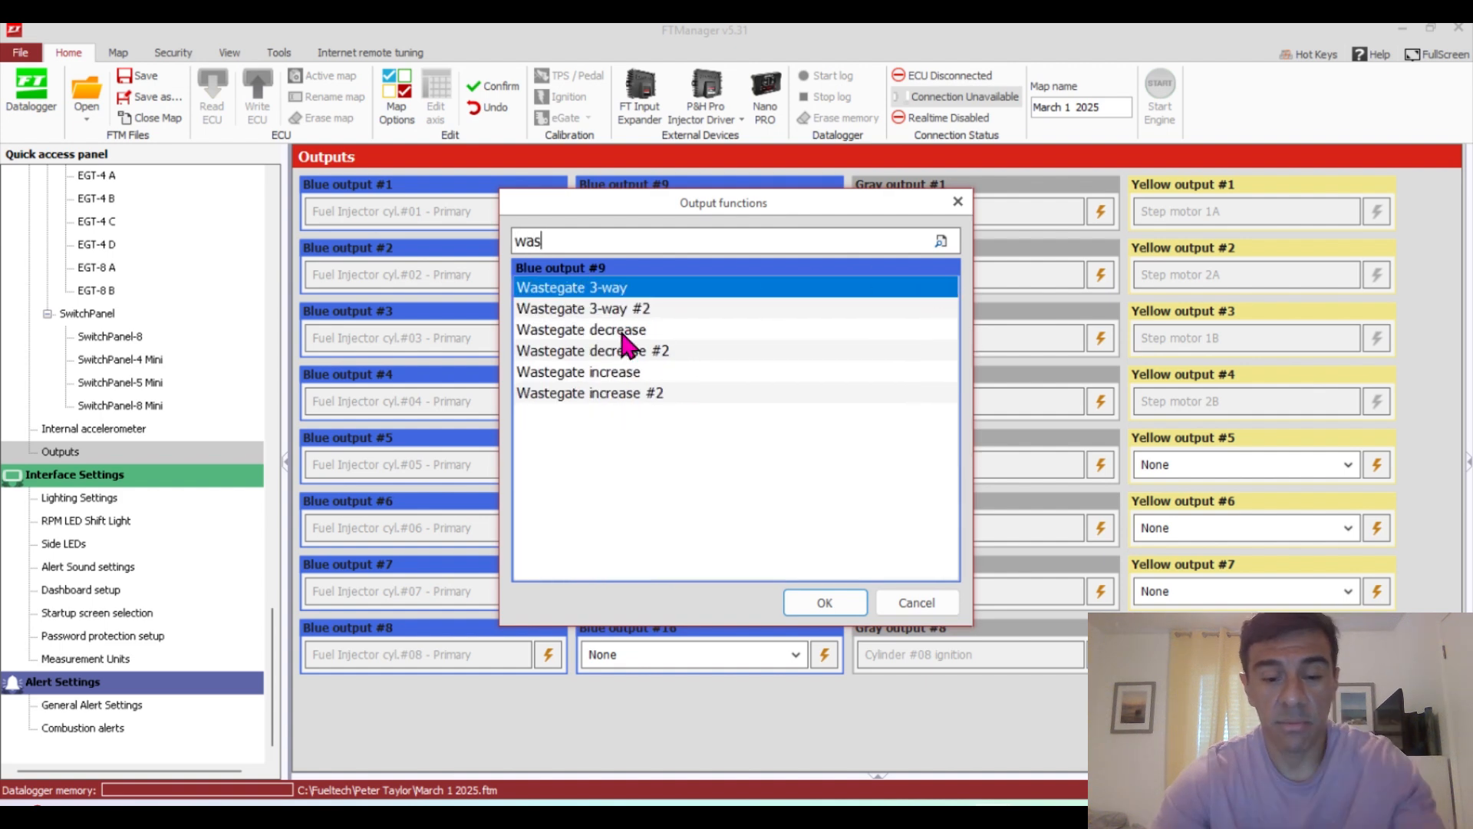
pyautogui.click(643, 372)
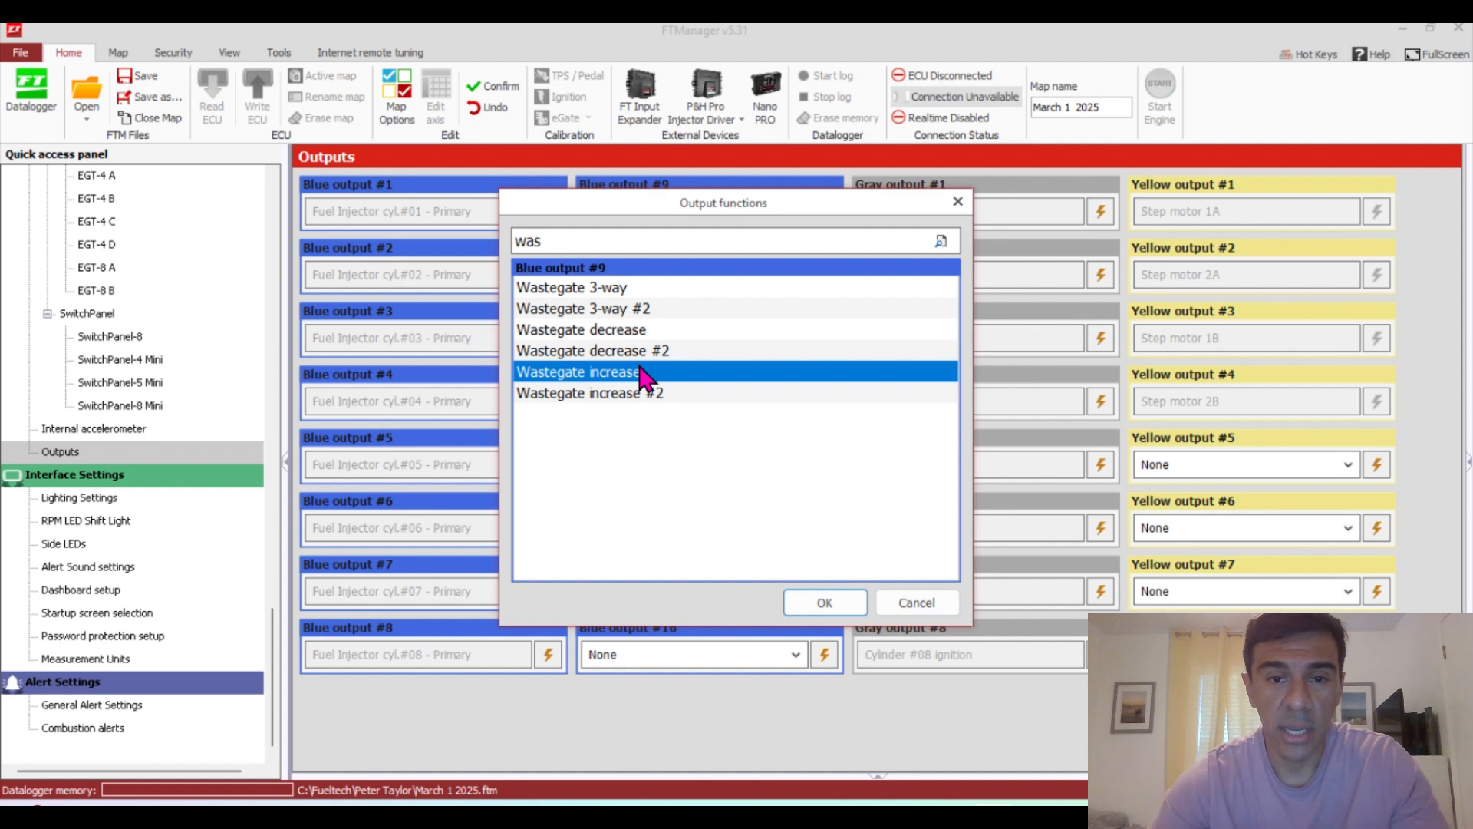
pyautogui.click(834, 597)
# Assign the Wastegate decrease function to Blue output #10
pyautogui.click(762, 284)
pyautogui.write('wa')
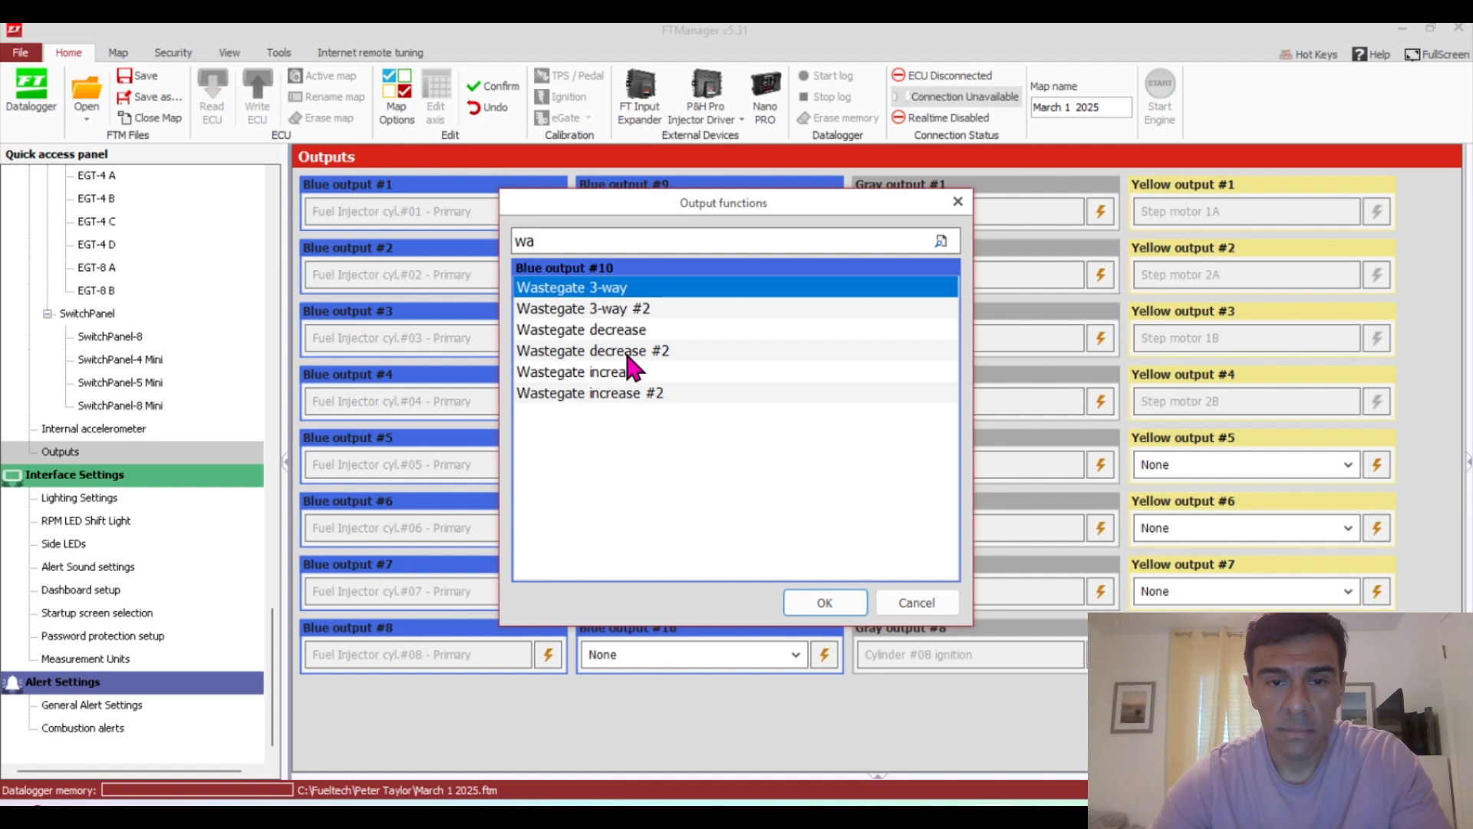
pyautogui.click(625, 330)
pyautogui.click(838, 604)
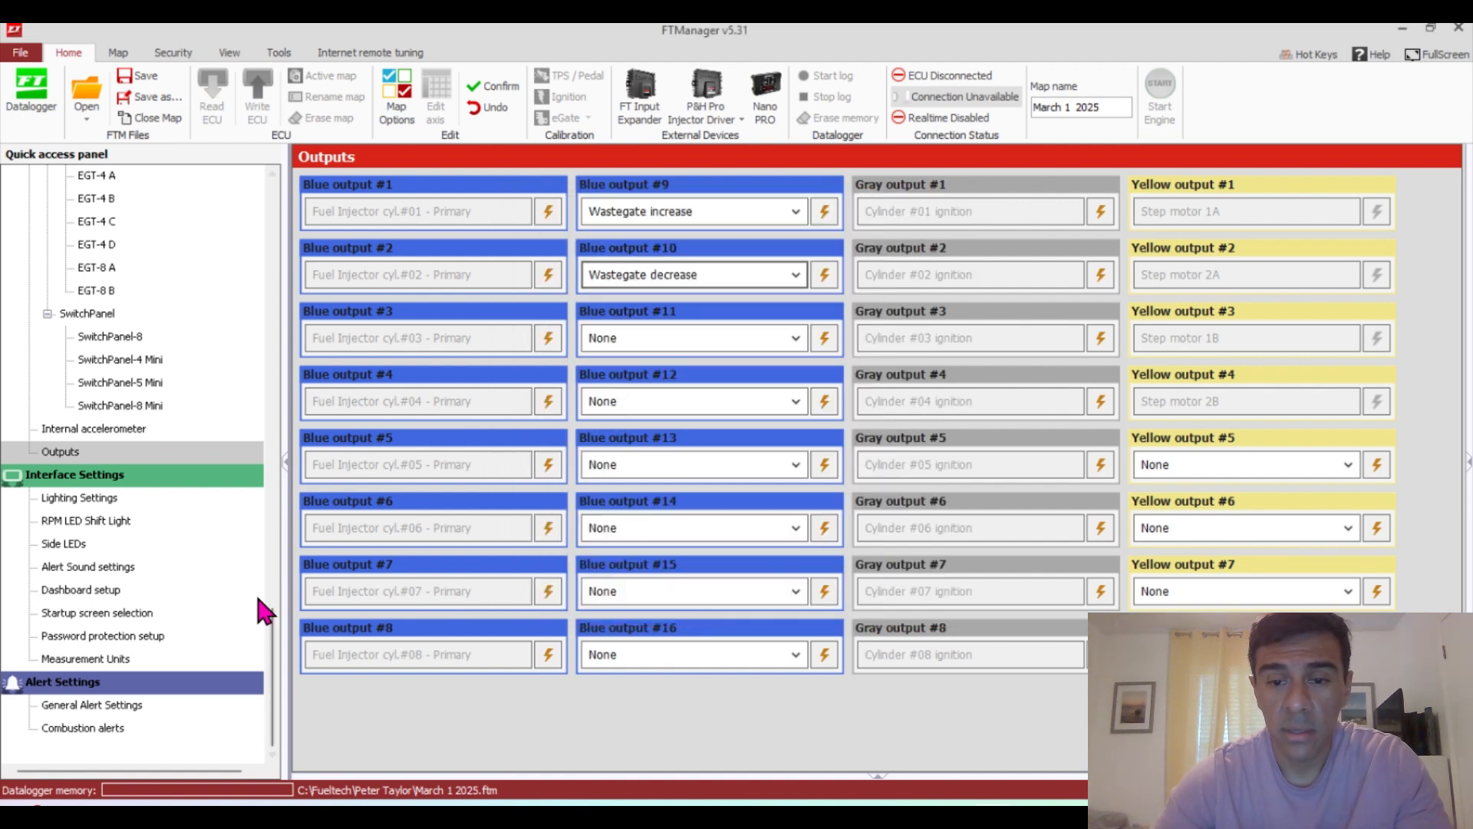
# Enable Wastegate Boost Control in the map options and open its settings
pyautogui.scroll(1, 268, 635)
pyautogui.scroll(15, 233, 376)
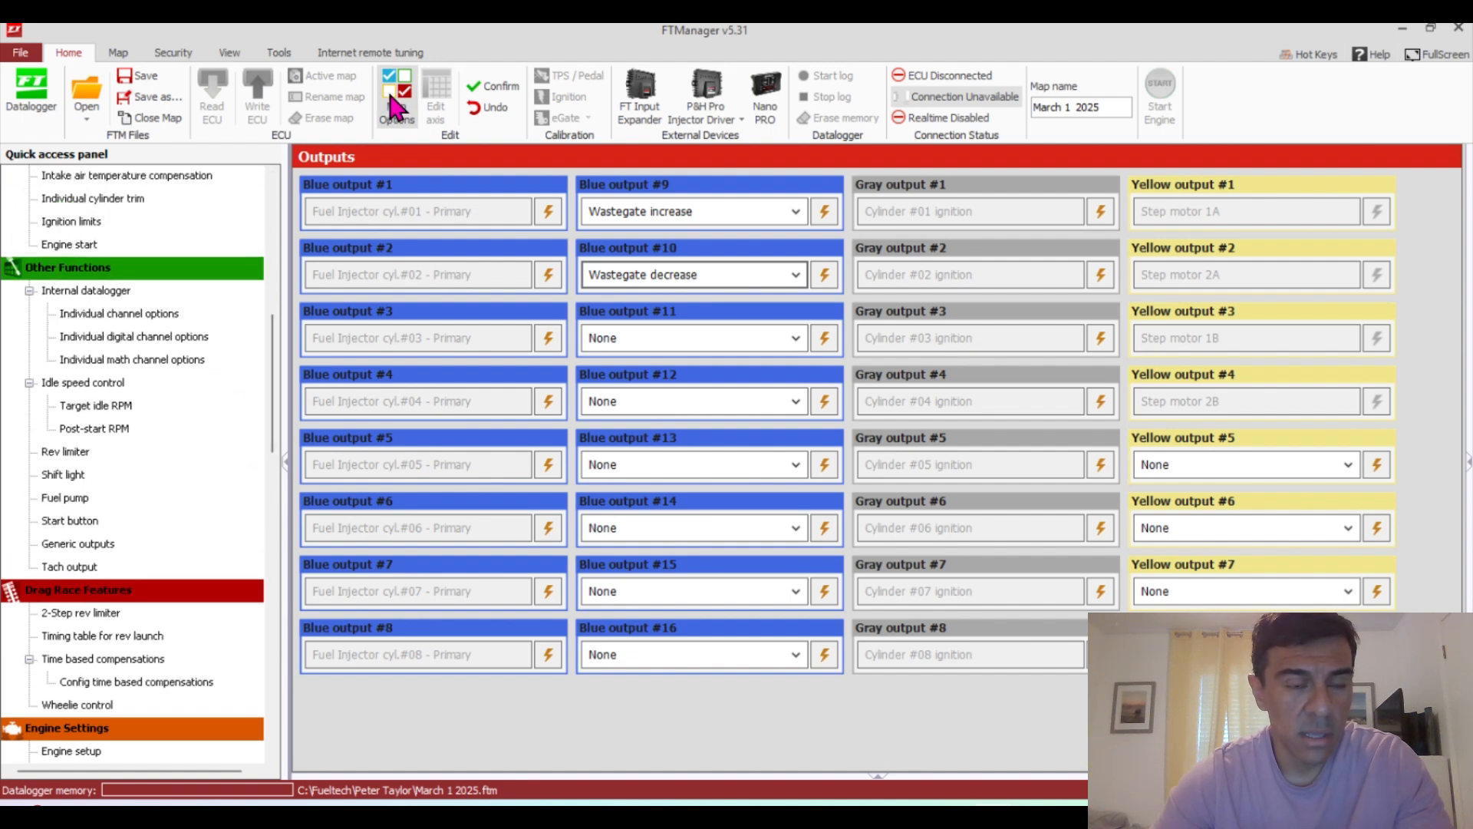
pyautogui.click(395, 110)
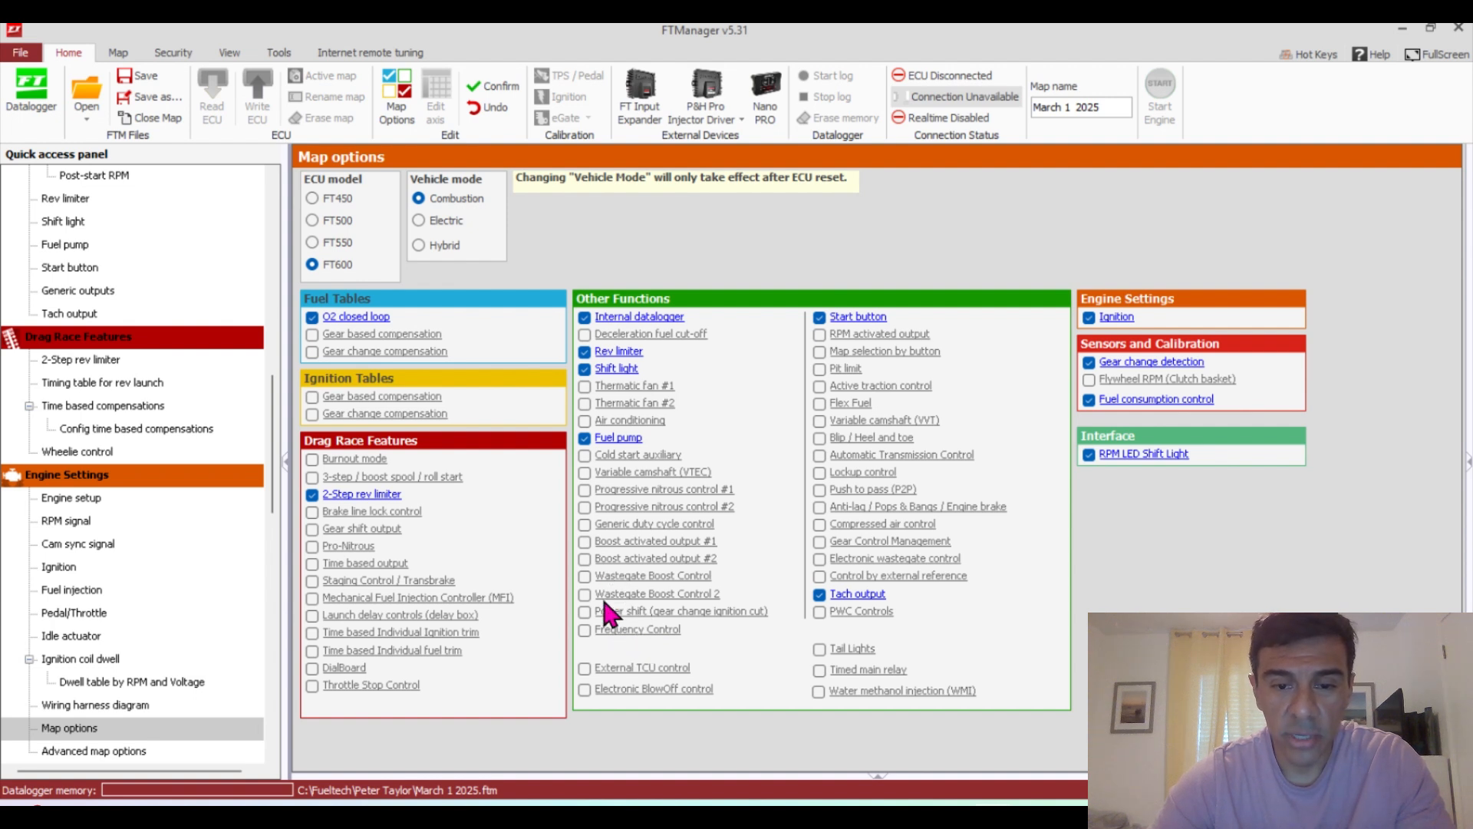
pyautogui.click(584, 576)
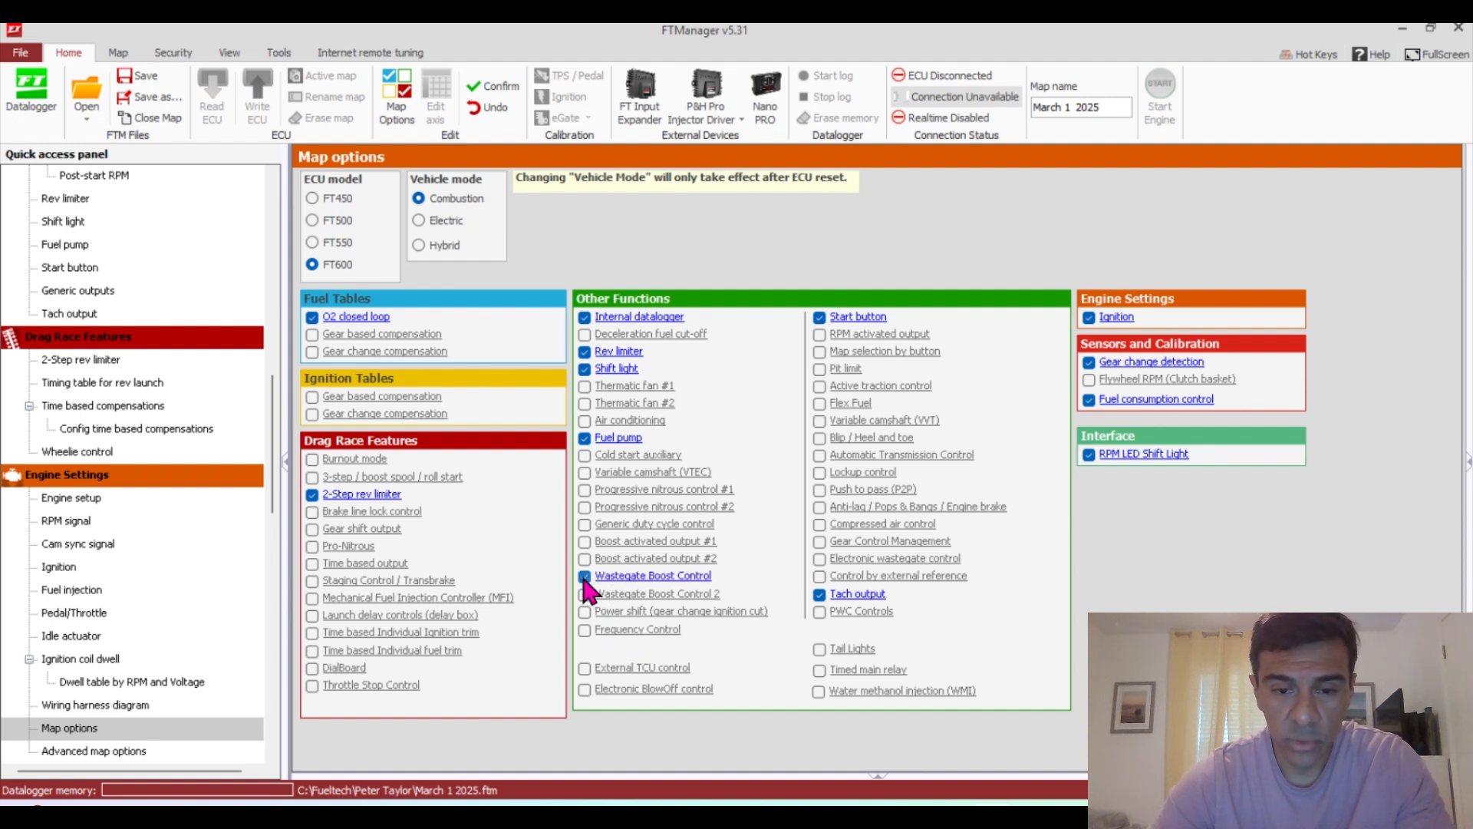
pyautogui.click(639, 577)
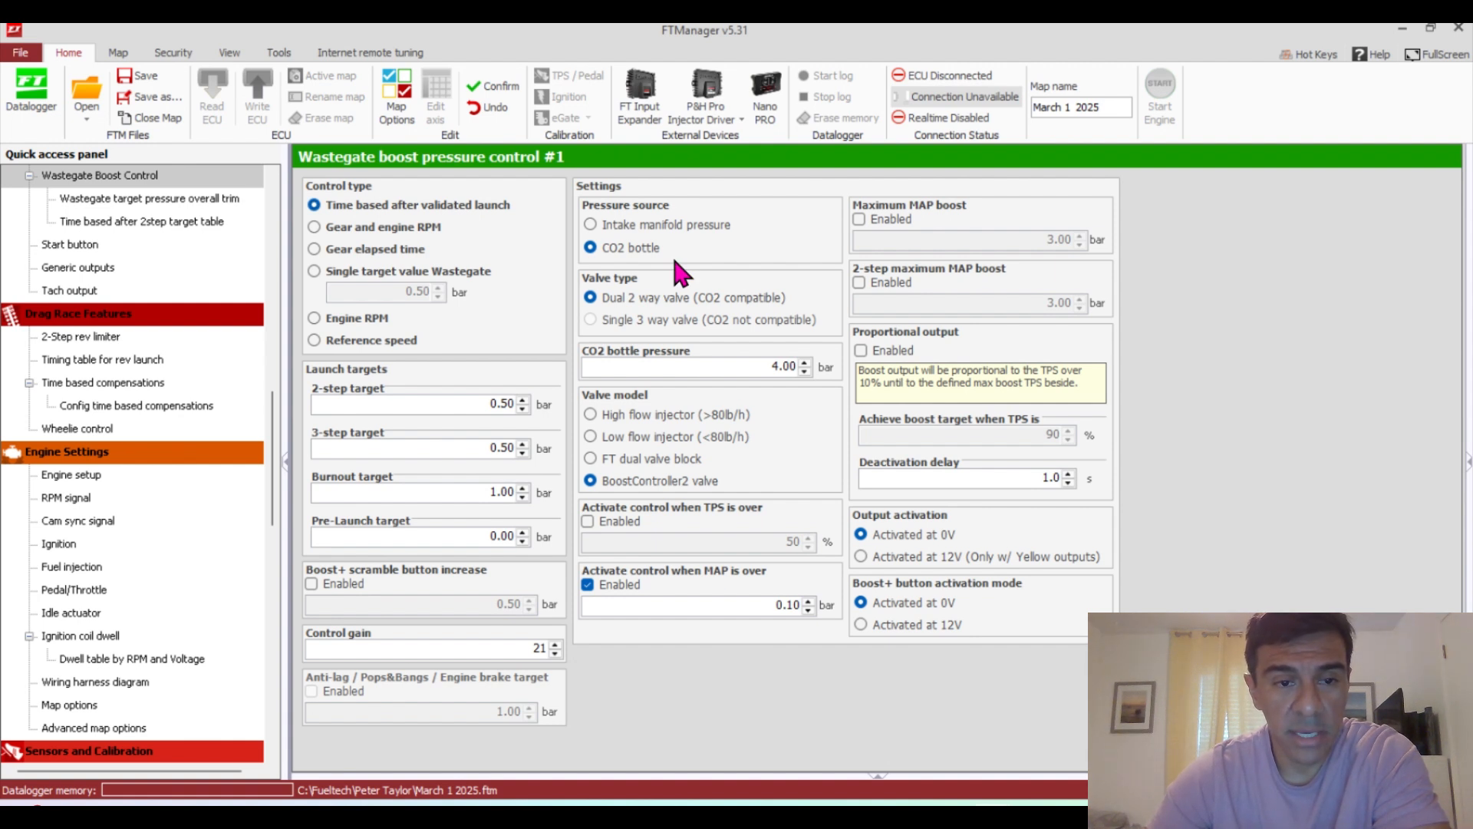
# Set the wastegate valve model to FT dual valve block with outputs activated at 12V, and read the help on required inputs and outputs
pyautogui.click(589, 458)
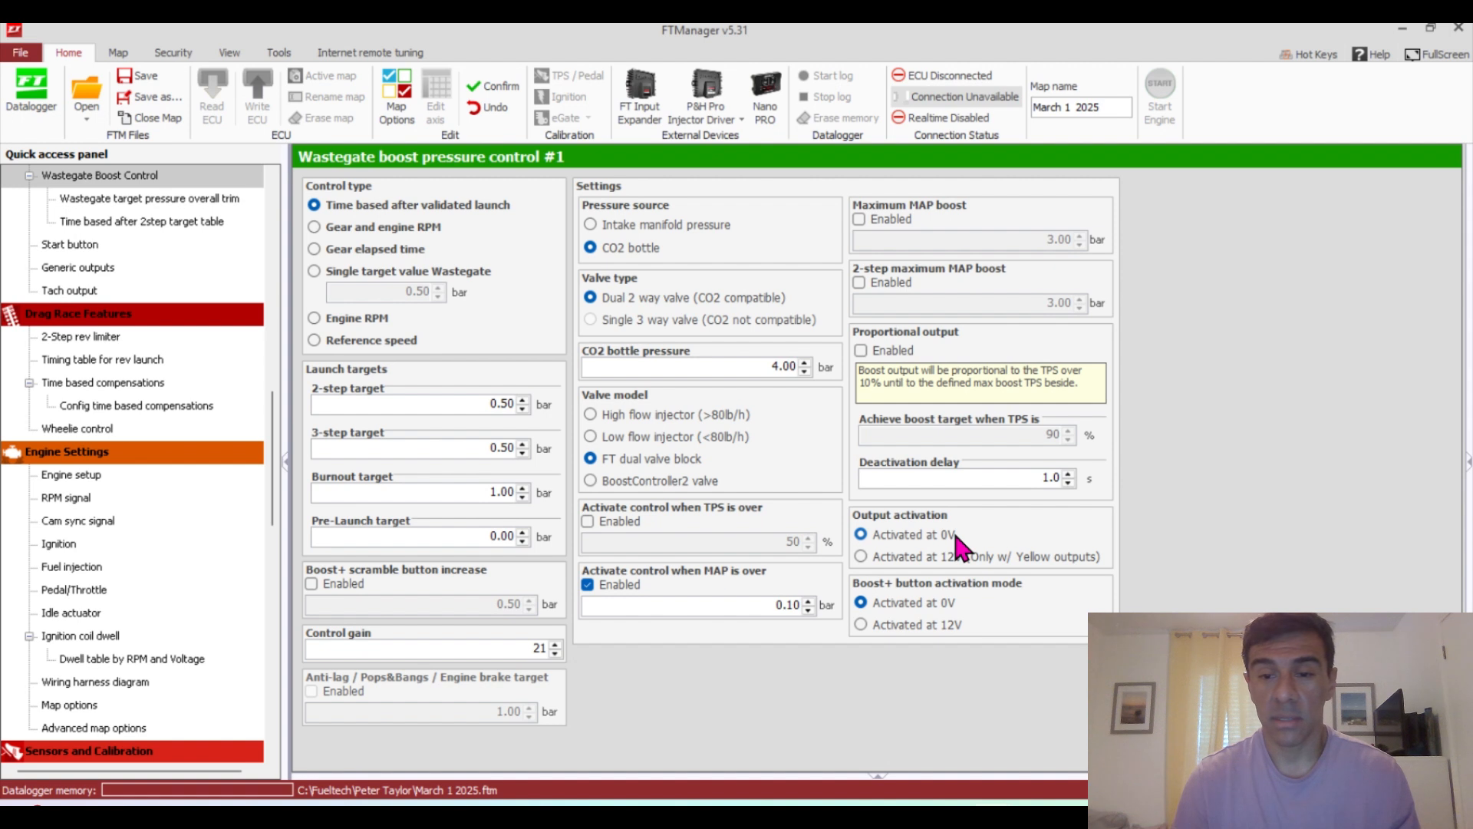
pyautogui.click(861, 556)
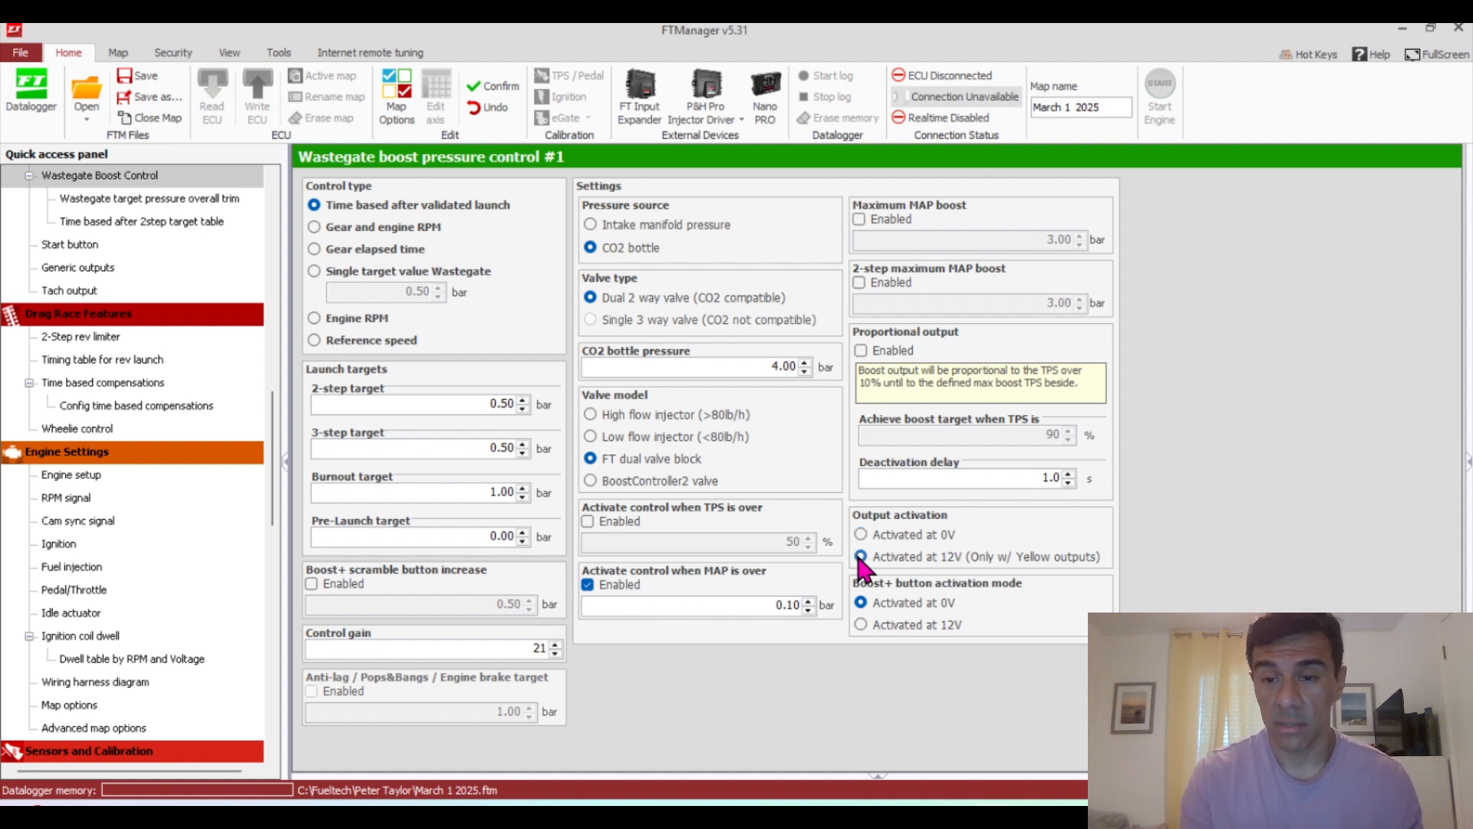
pyautogui.click(1468, 465)
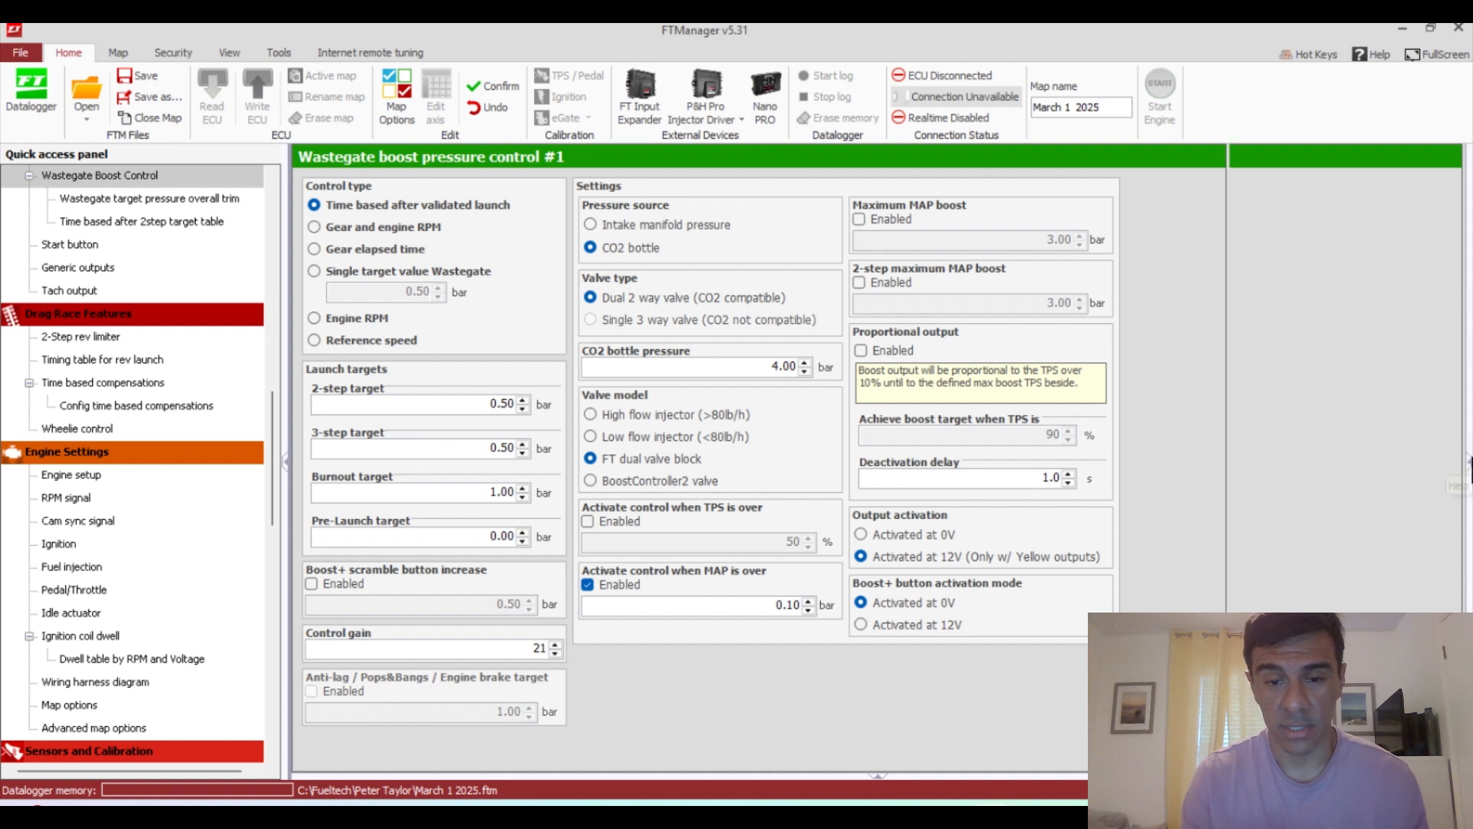
pyautogui.moveTo(1472, 310); pyautogui.dragTo(1472, 405)
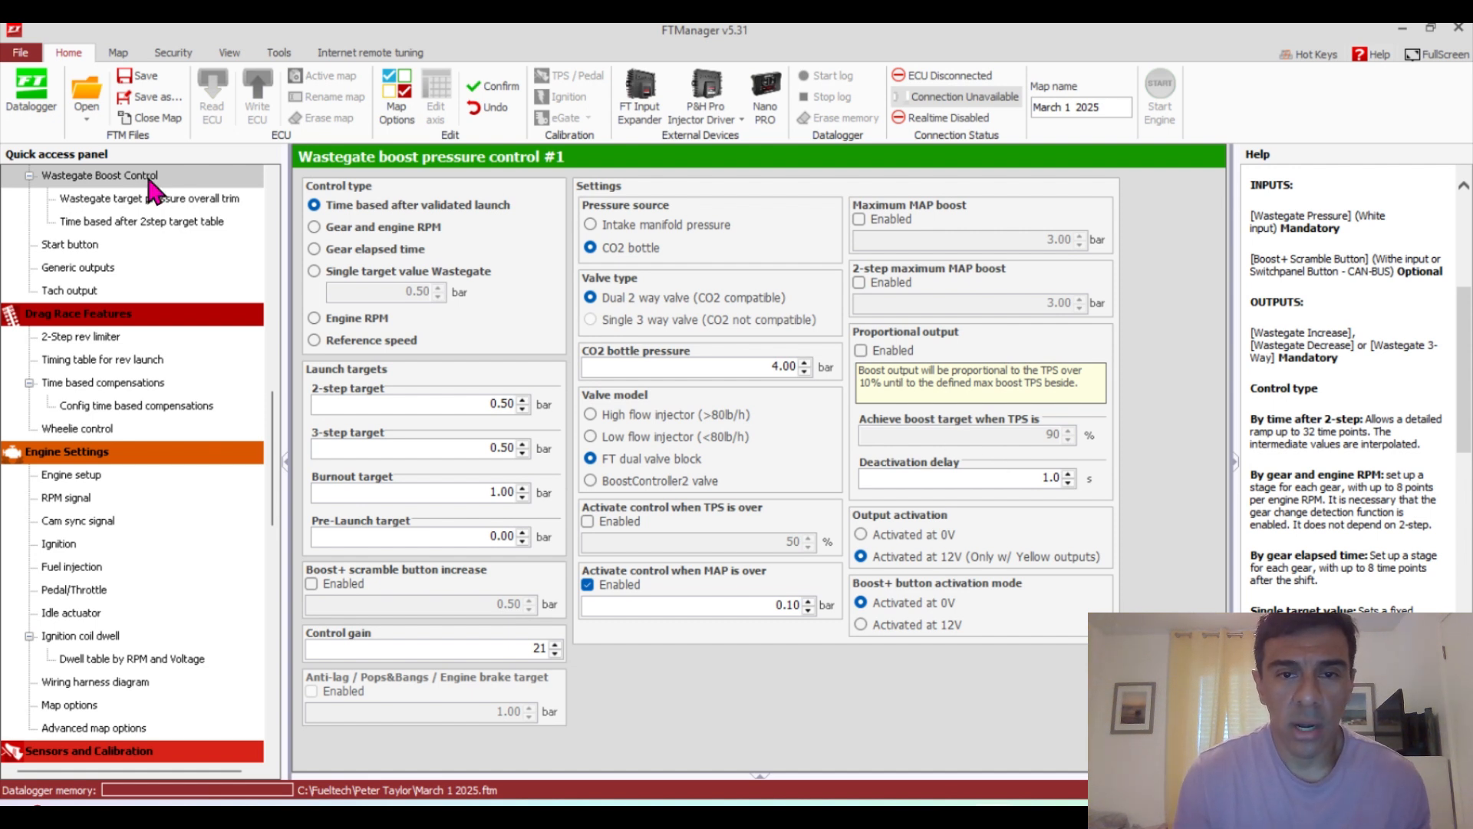
# Enable Variable camshaft (VVT) in the map options, open its settings and read the help on sensor type and output signal
pyautogui.moveTo(263, 452); pyautogui.dragTo(266, 395)
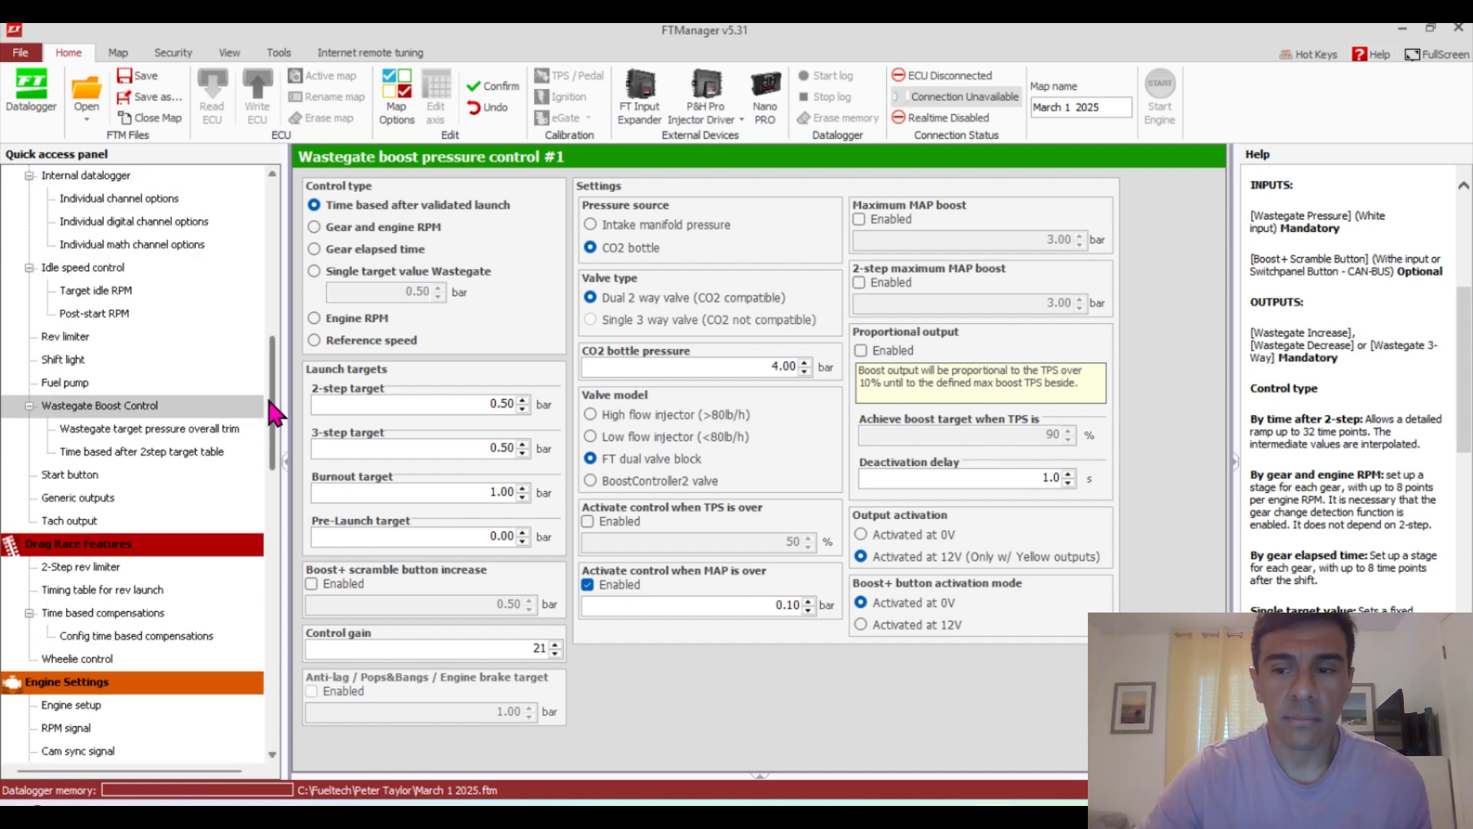
pyautogui.click(397, 123)
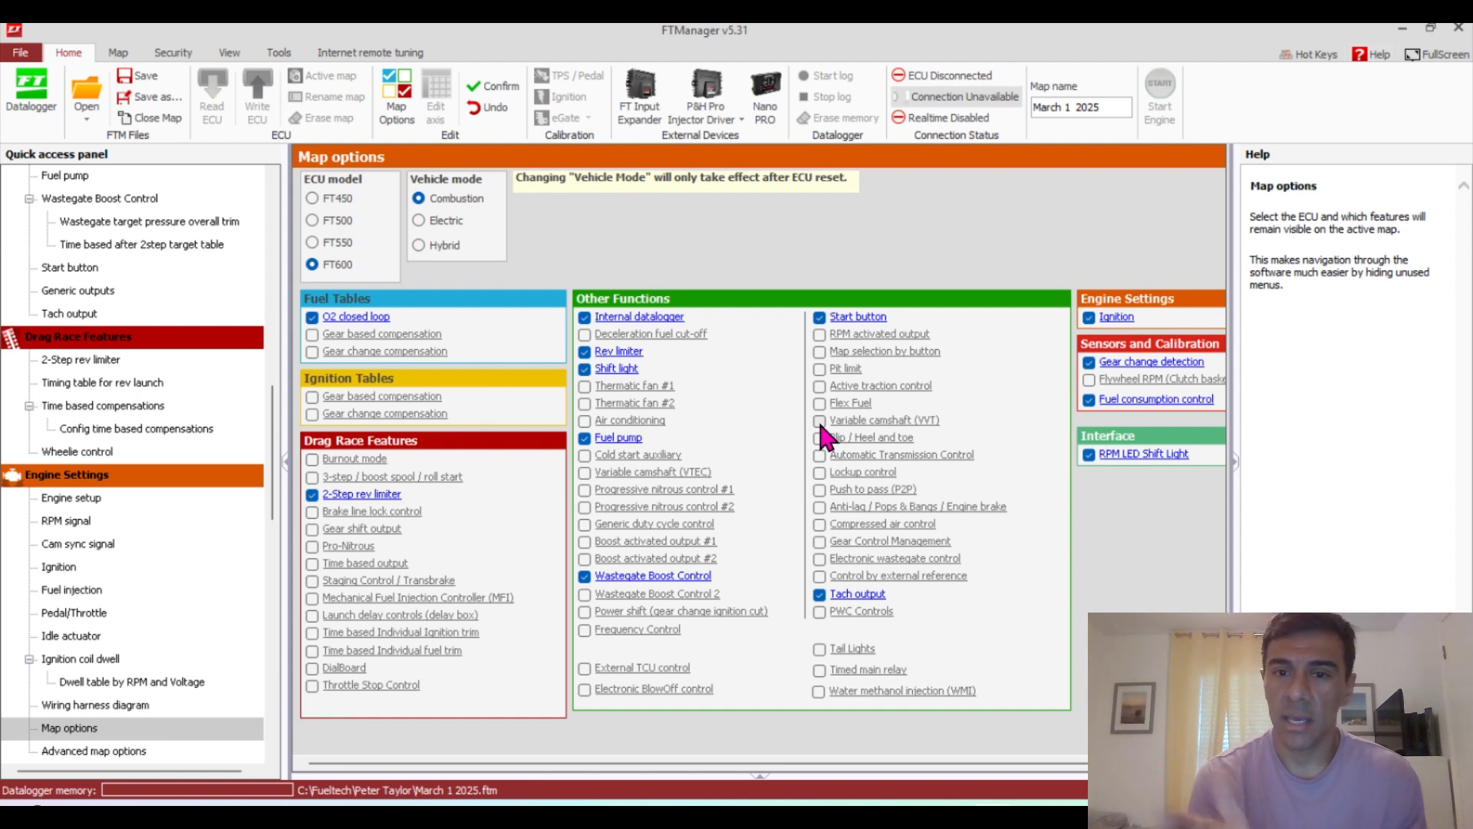
pyautogui.click(853, 420)
pyautogui.click(854, 422)
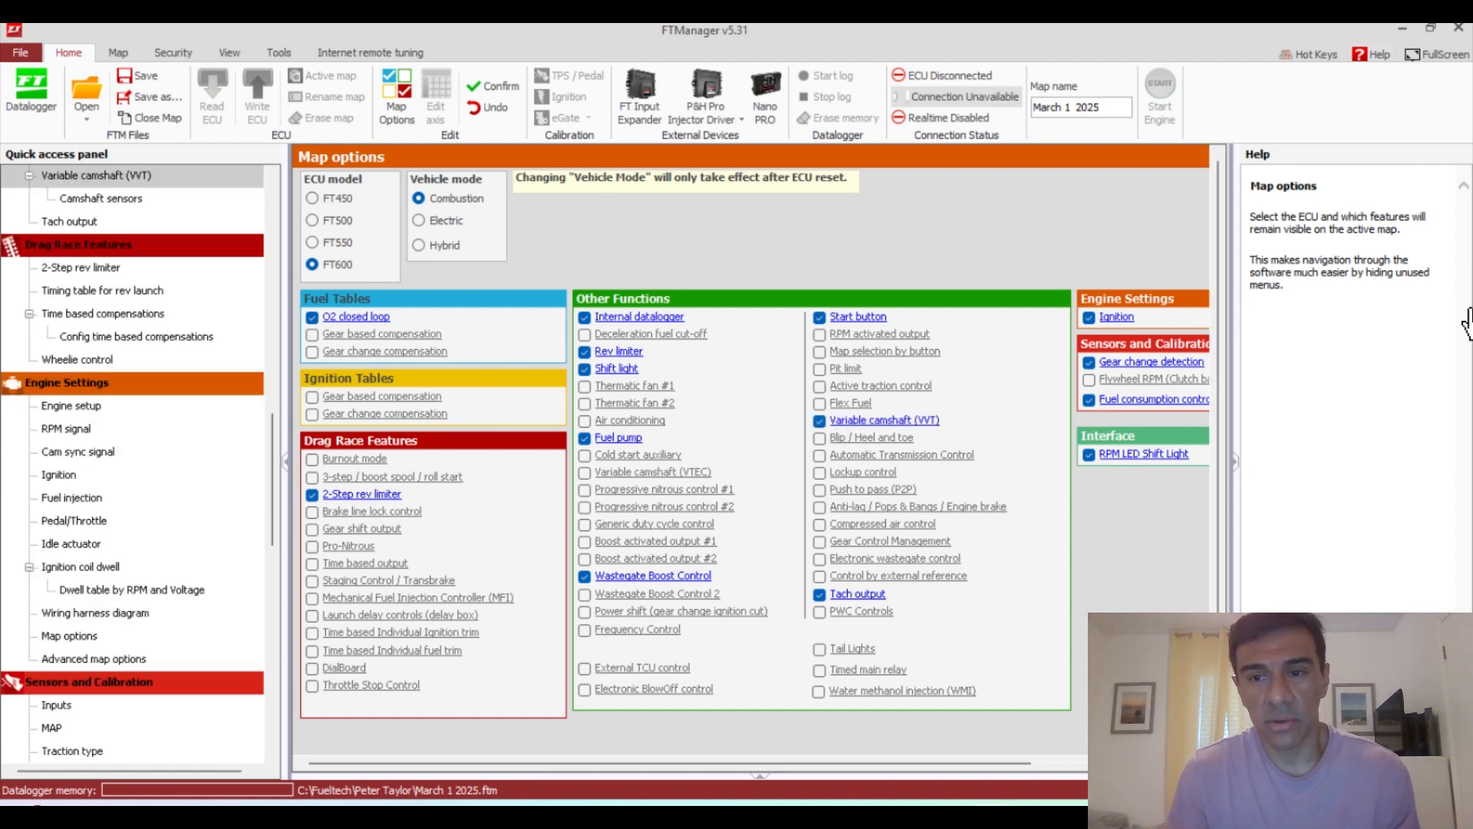
pyautogui.scroll(-5, 1424, 335)
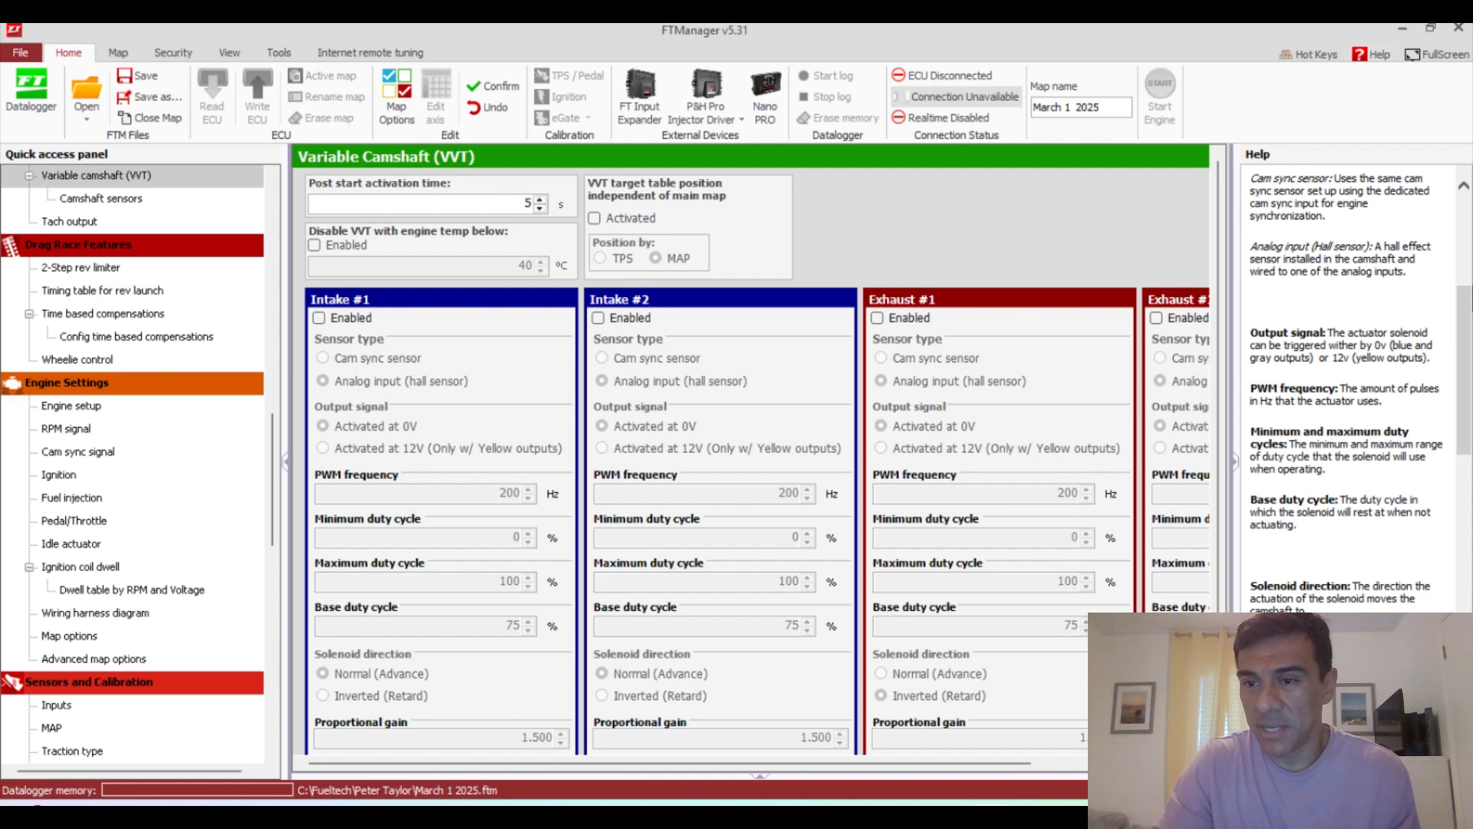
pyautogui.moveTo(1469, 318); pyautogui.dragTo(1468, 285)
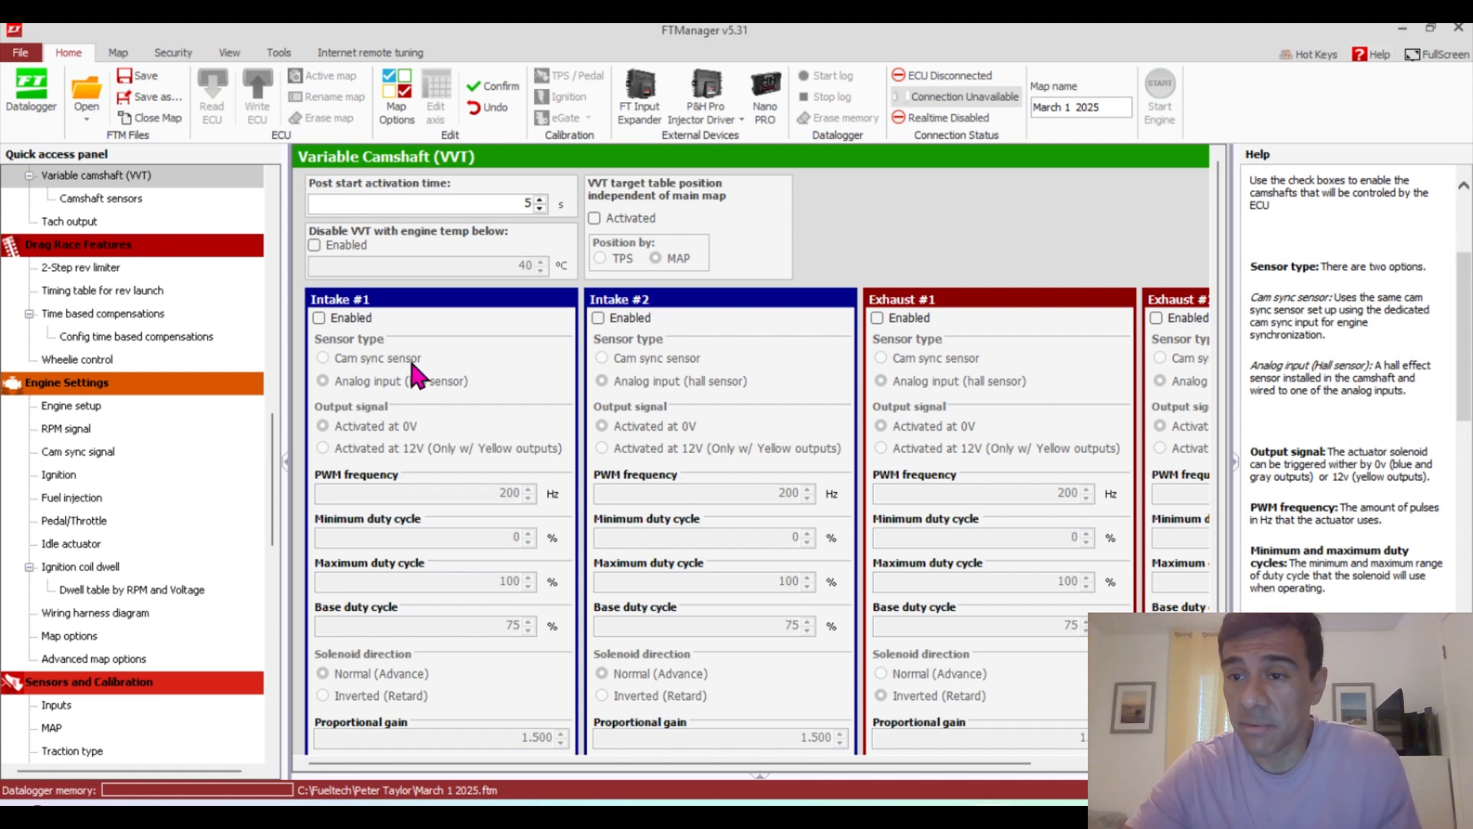
# Enable Intake #1 in the variable camshaft settings and hide the help text to show all four camshaft columns
pyautogui.click(335, 320)
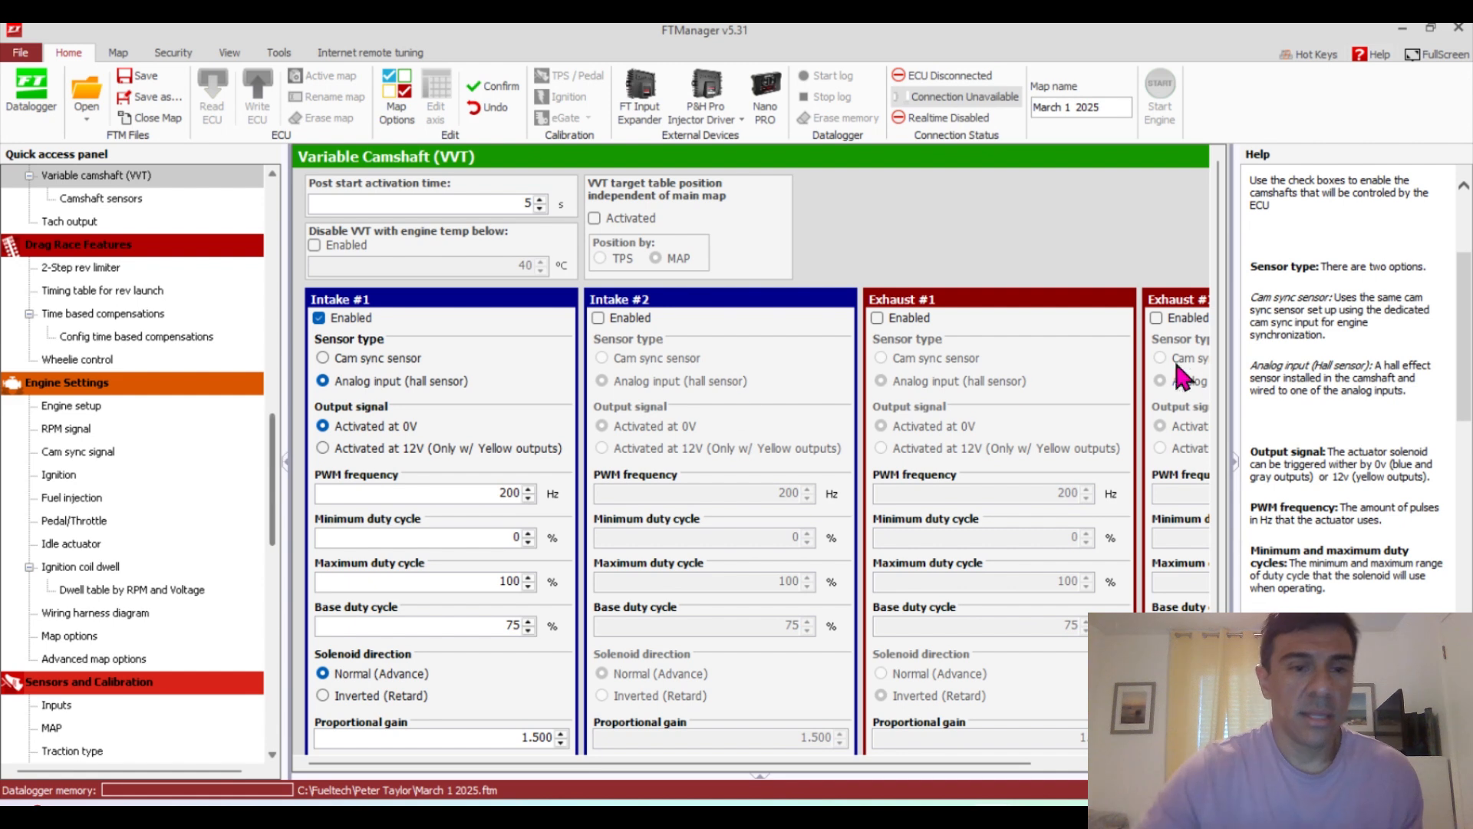
pyautogui.click(1237, 463)
pyautogui.scroll(-1, 1243, 470)
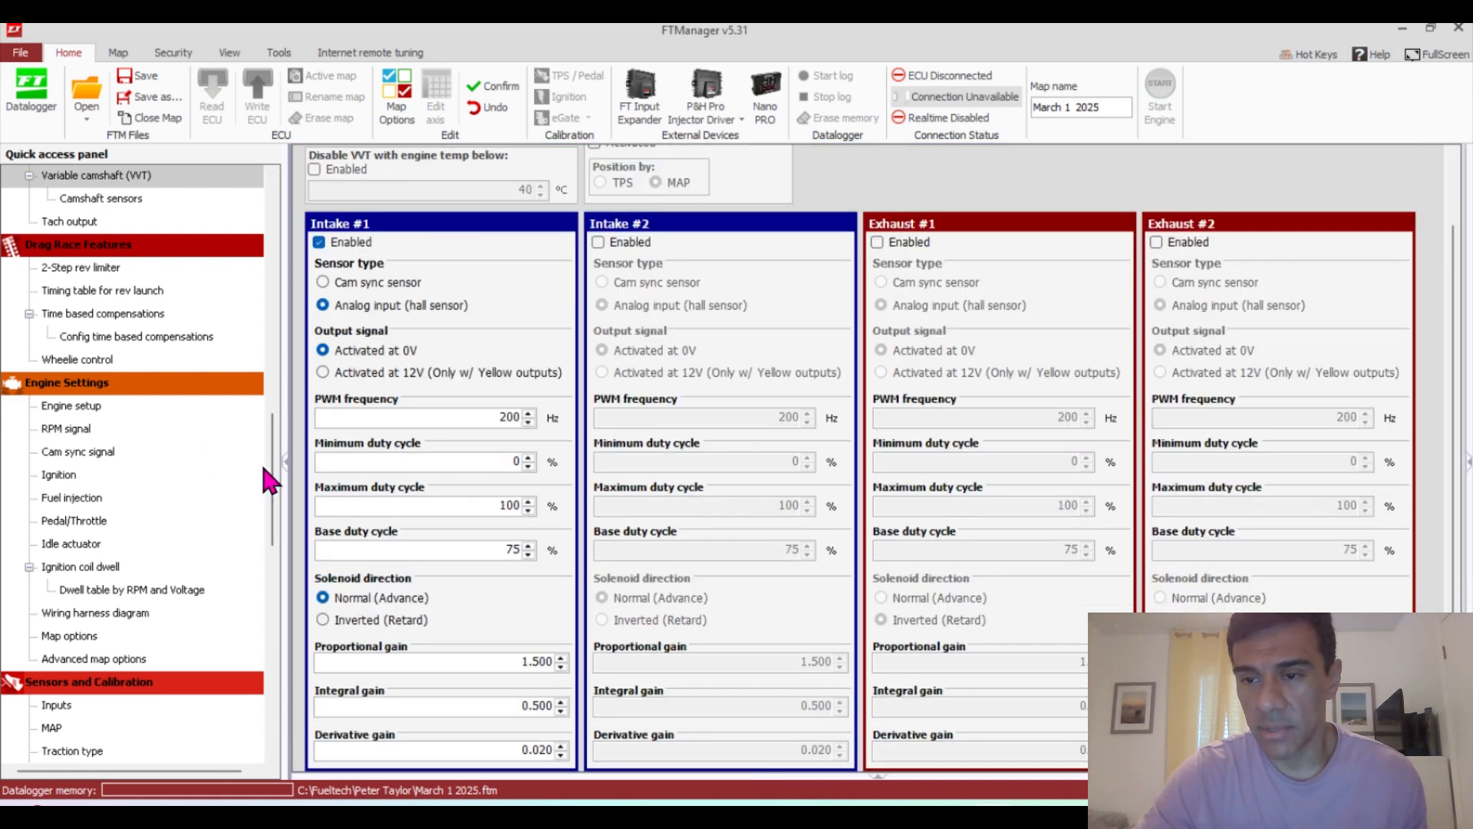
# In the advanced map options, set both the fuel injection pins and the ignition pins assignment modes to Manual
pyautogui.moveTo(275, 468); pyautogui.dragTo(271, 501)
pyautogui.click(137, 512)
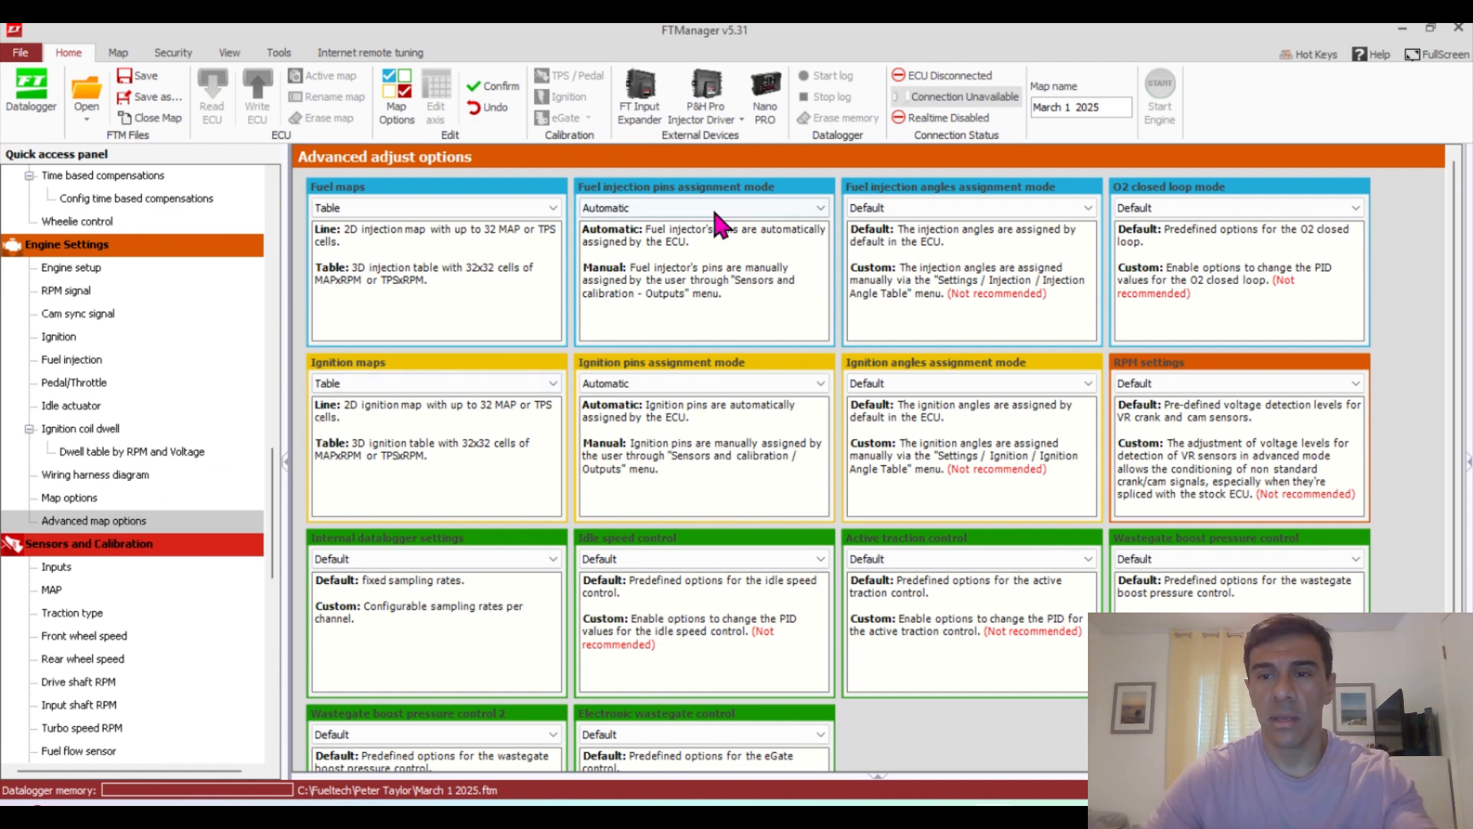
pyautogui.click(762, 205)
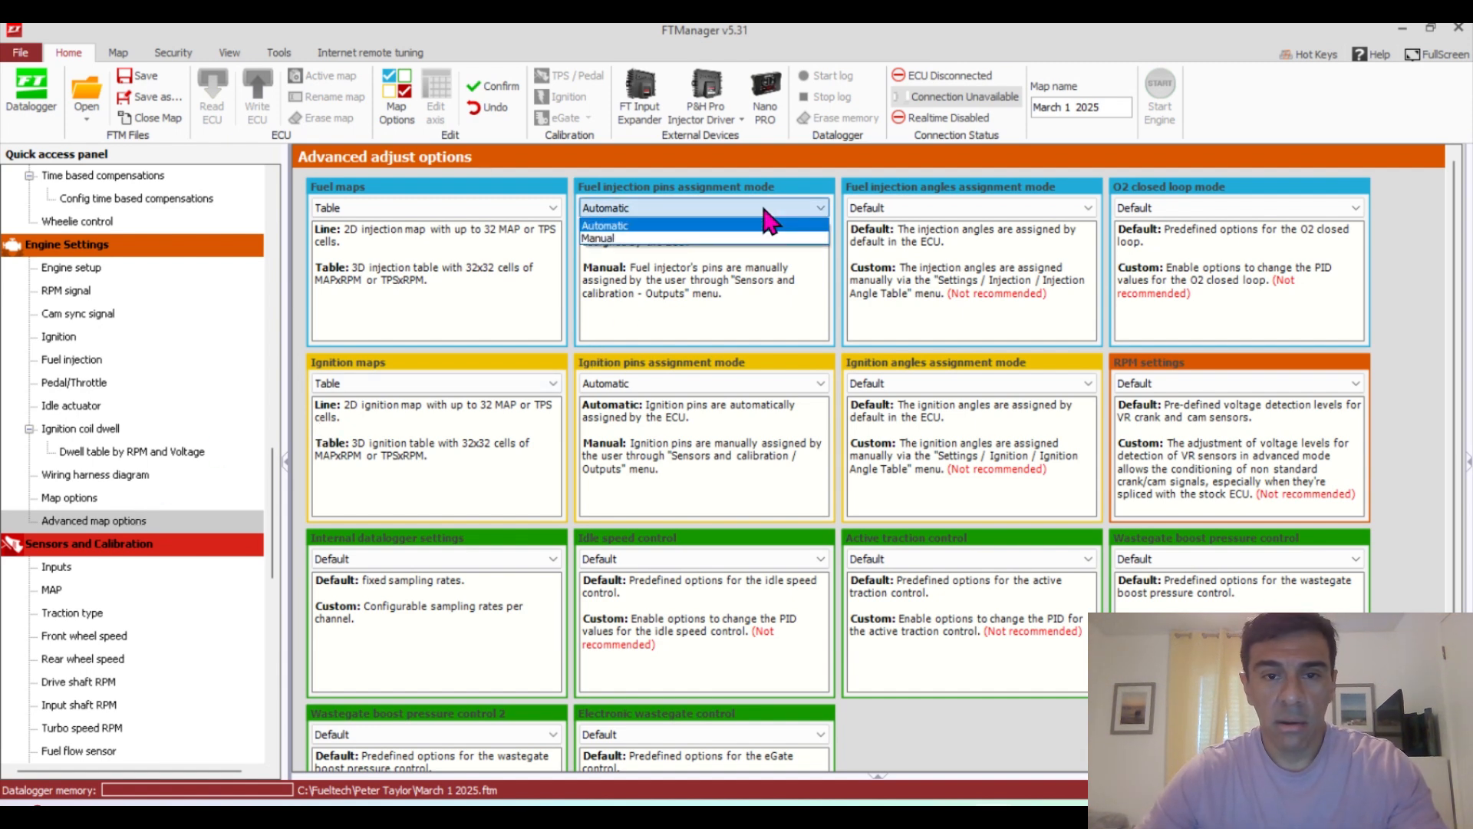
pyautogui.click(763, 238)
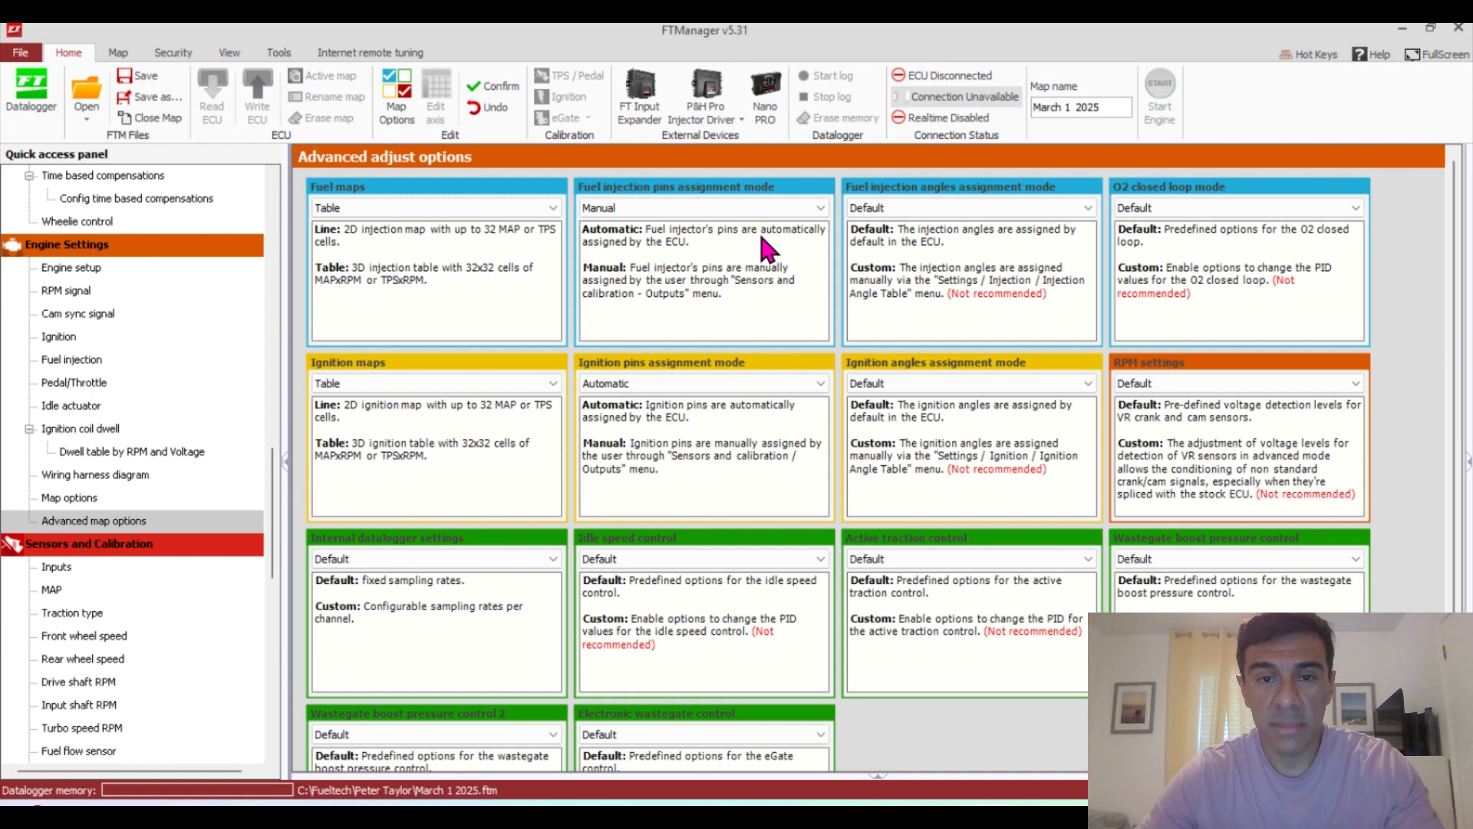
pyautogui.click(798, 382)
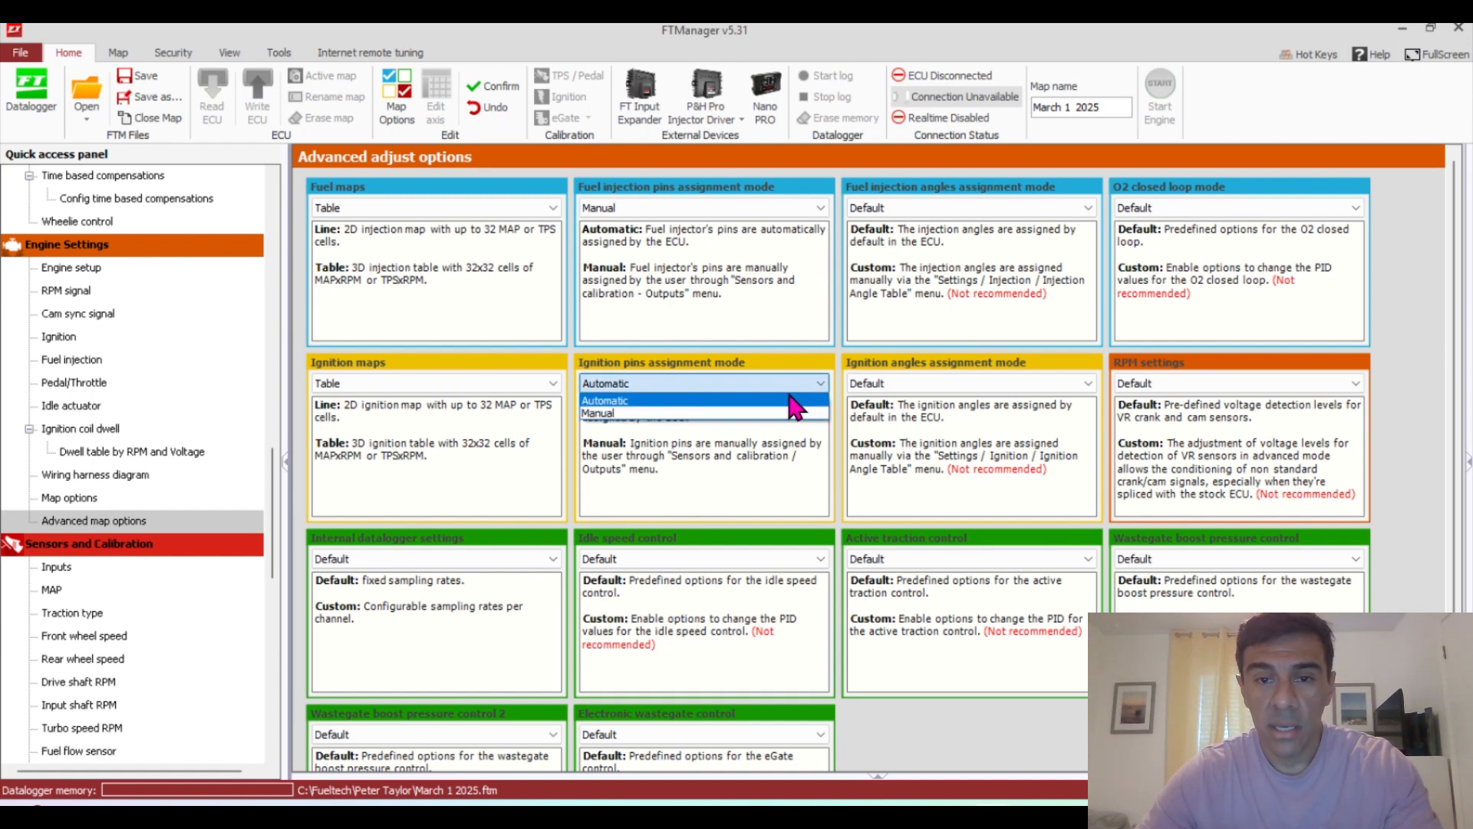
pyautogui.click(786, 413)
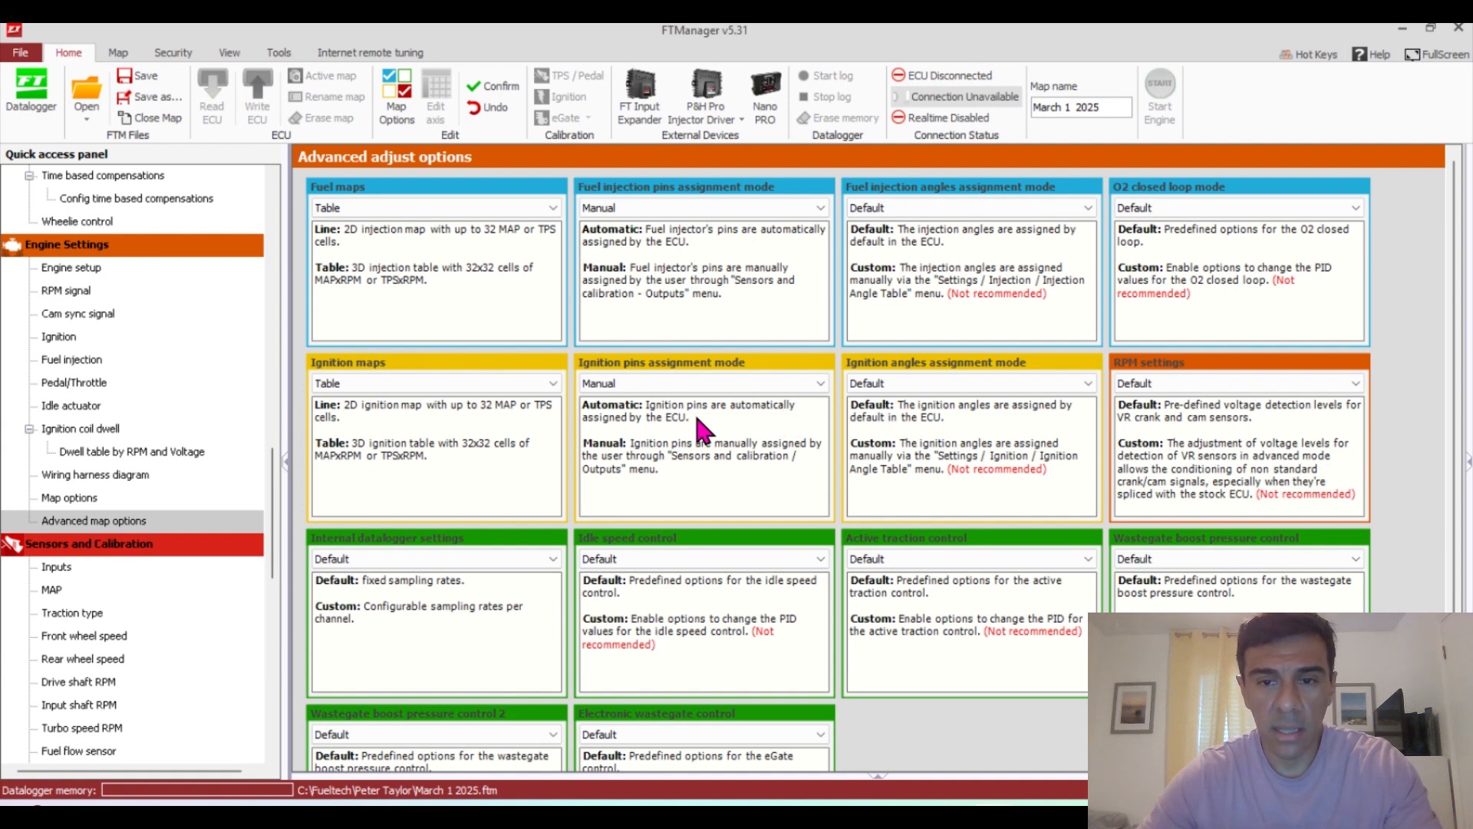
# View the function choices for Blue output #1 on the outputs page without changing it, and try its output test
pyautogui.moveTo(270, 537); pyautogui.dragTo(276, 706)
pyautogui.click(69, 520)
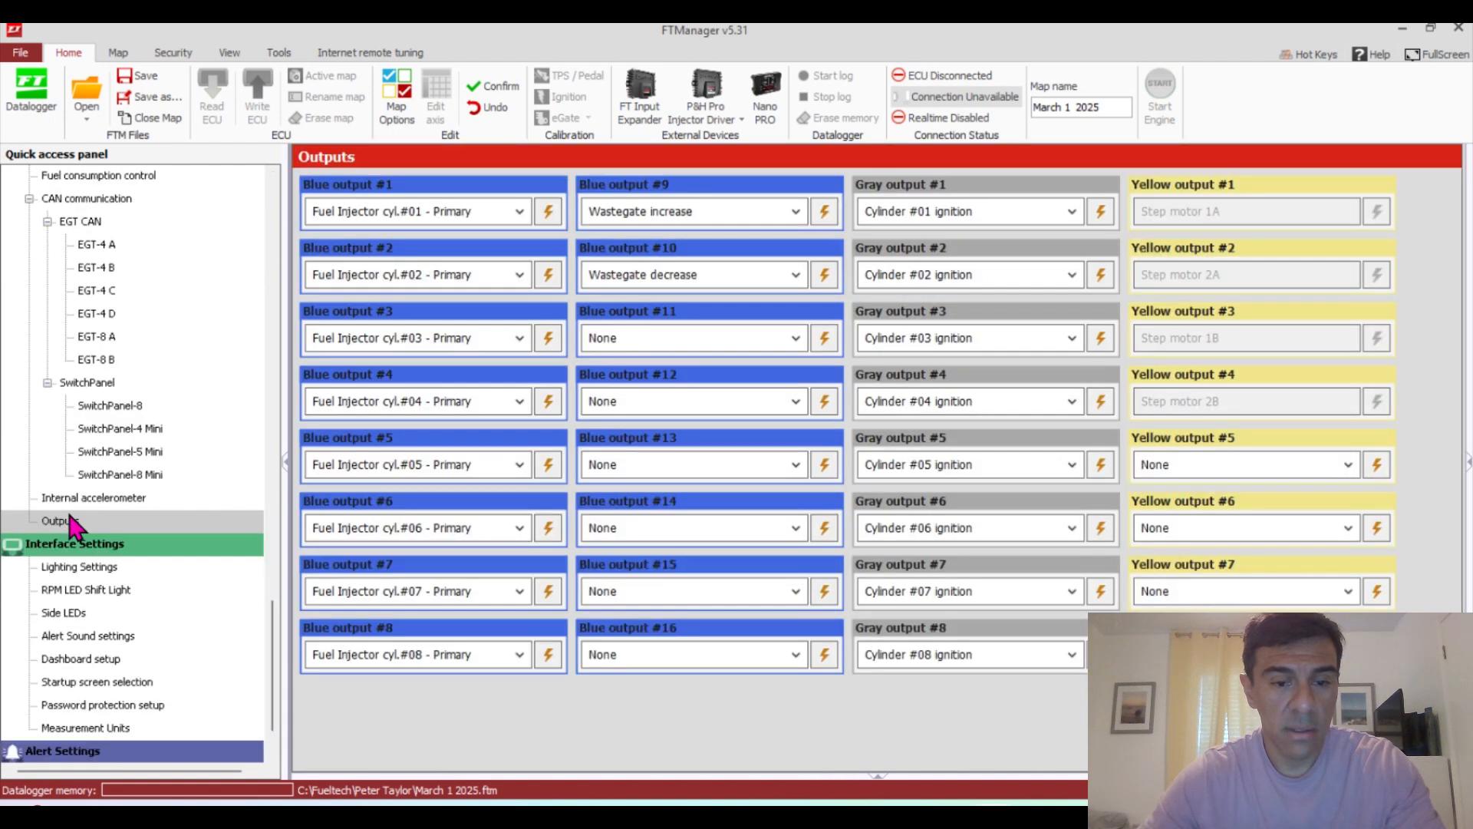
pyautogui.click(510, 211)
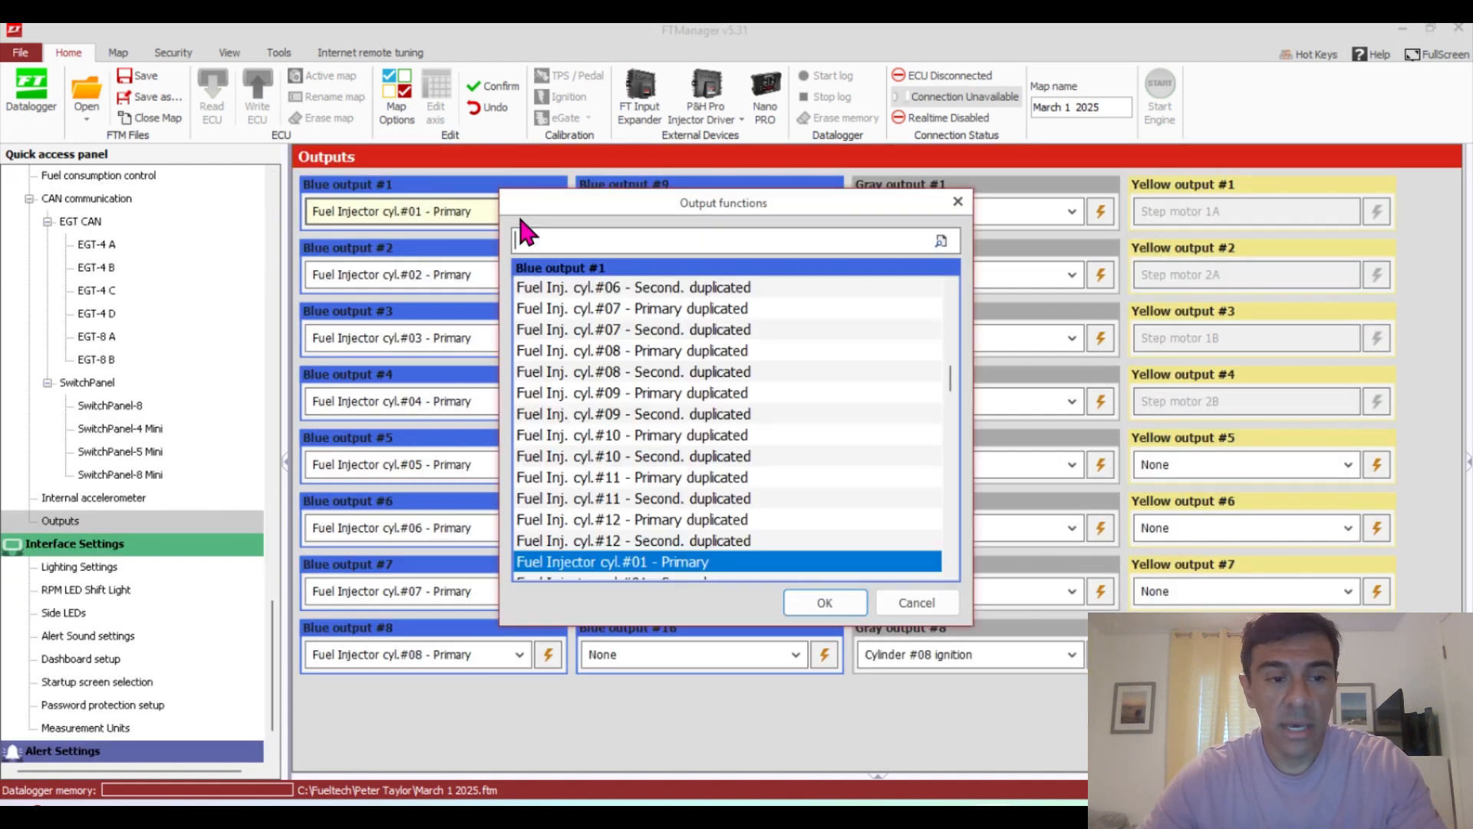
pyautogui.click(913, 605)
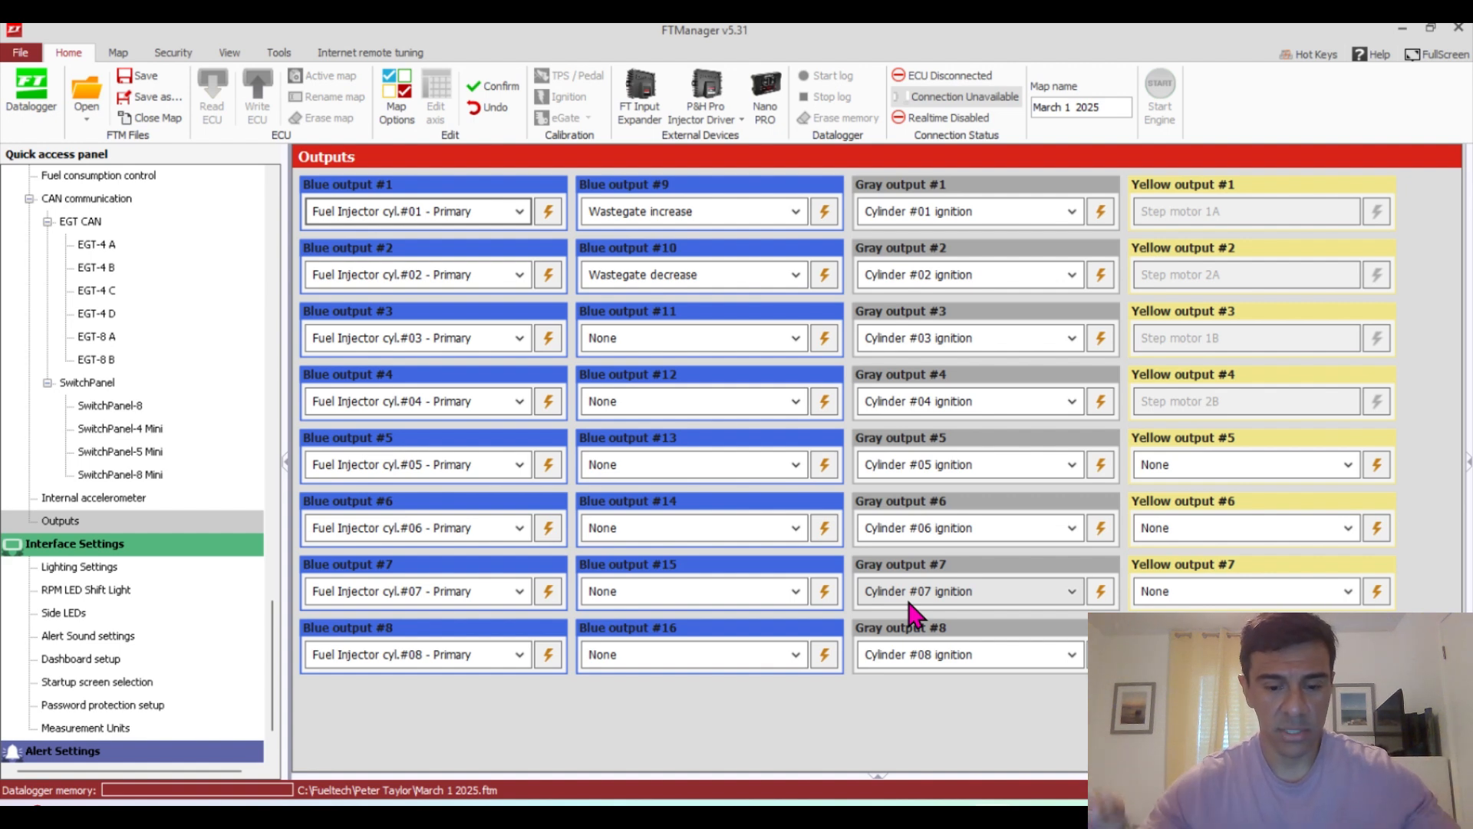
pyautogui.click(550, 222)
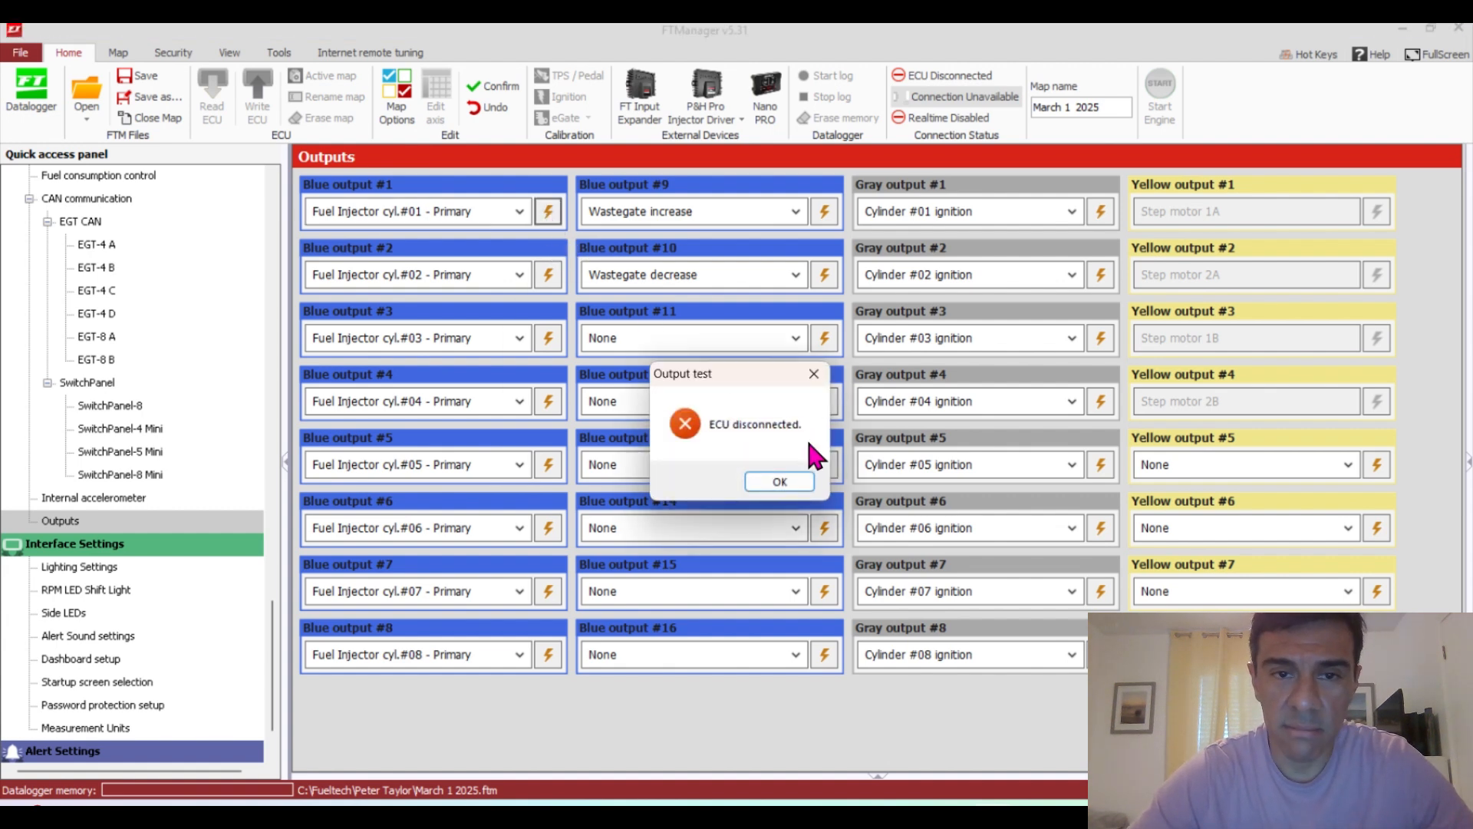
pyautogui.click(780, 482)
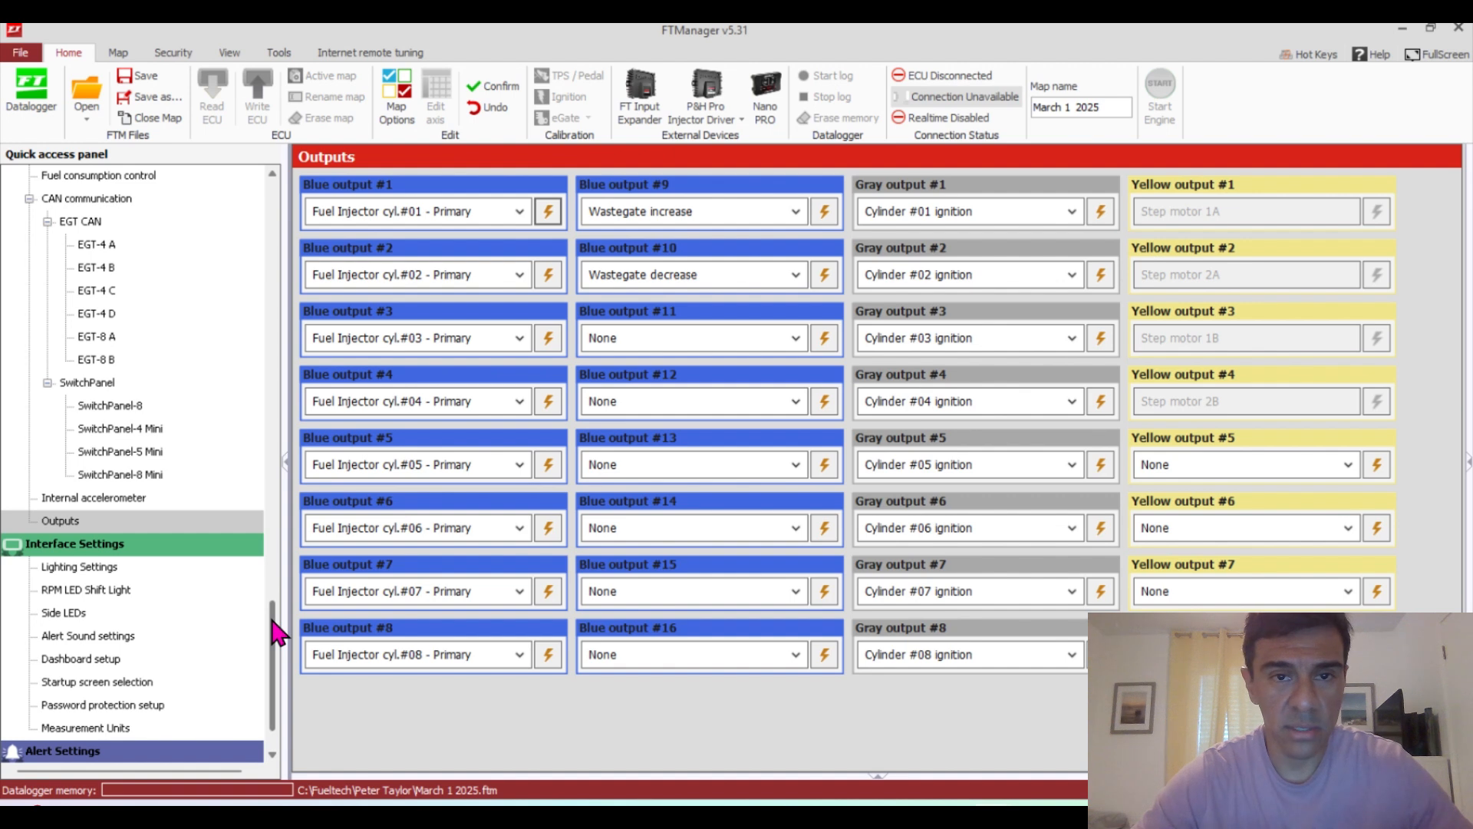
# Set the RPM settings to Custom in the advanced map options
pyautogui.moveTo(273, 619); pyautogui.dragTo(263, 439)
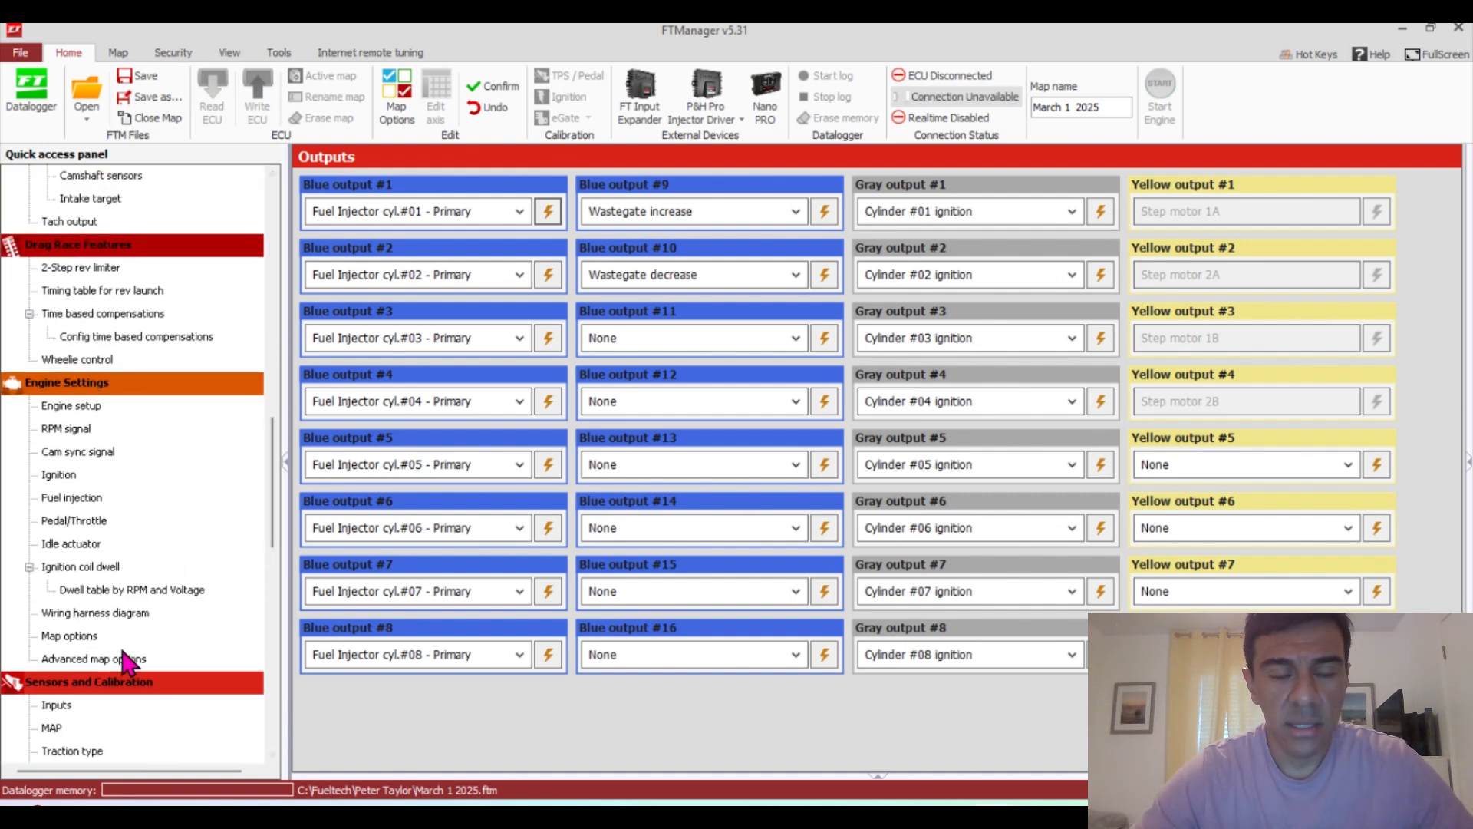
pyautogui.click(127, 660)
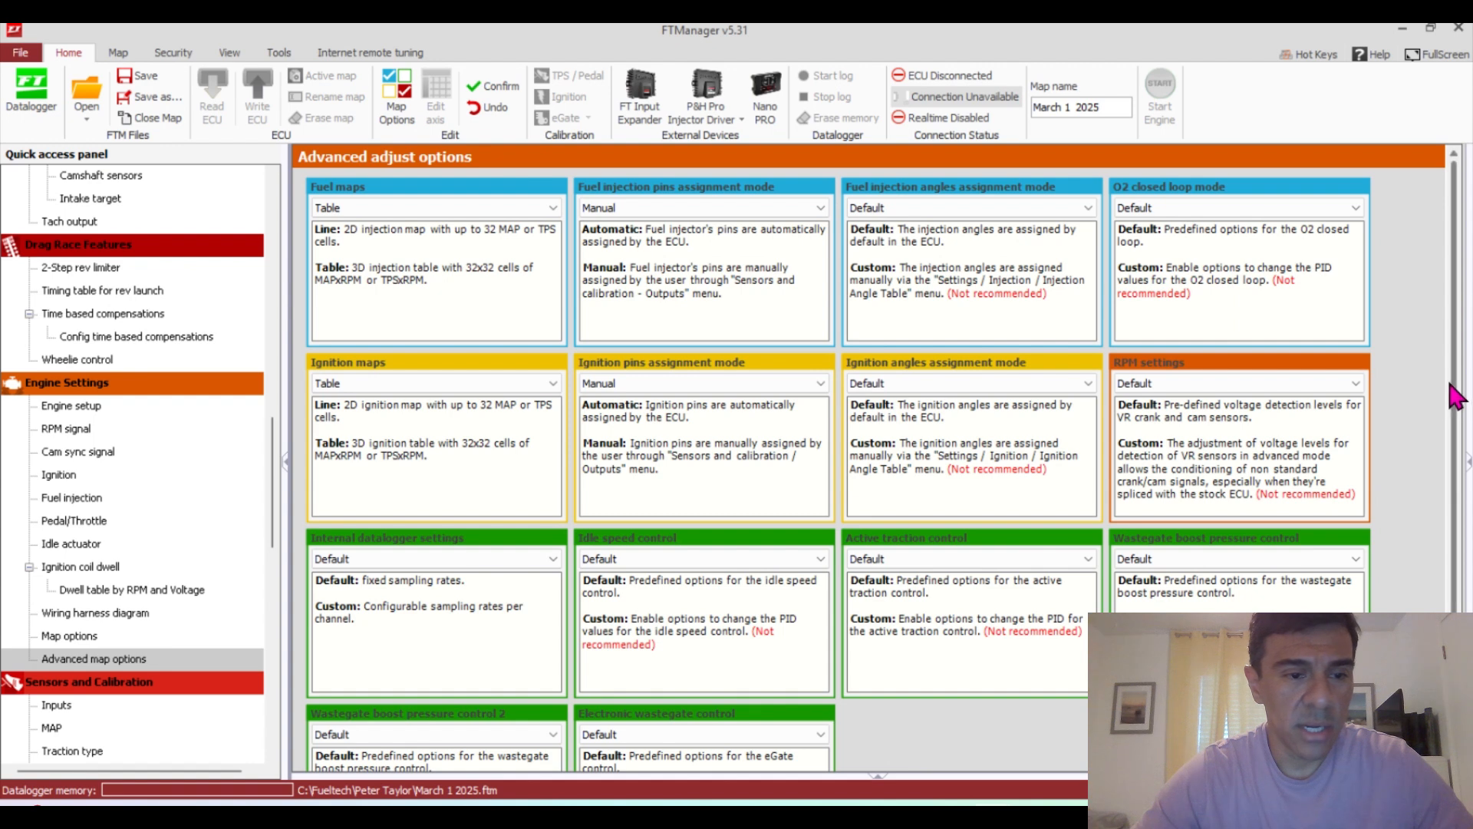
pyautogui.scroll(-1, 1381, 368)
pyautogui.click(1343, 332)
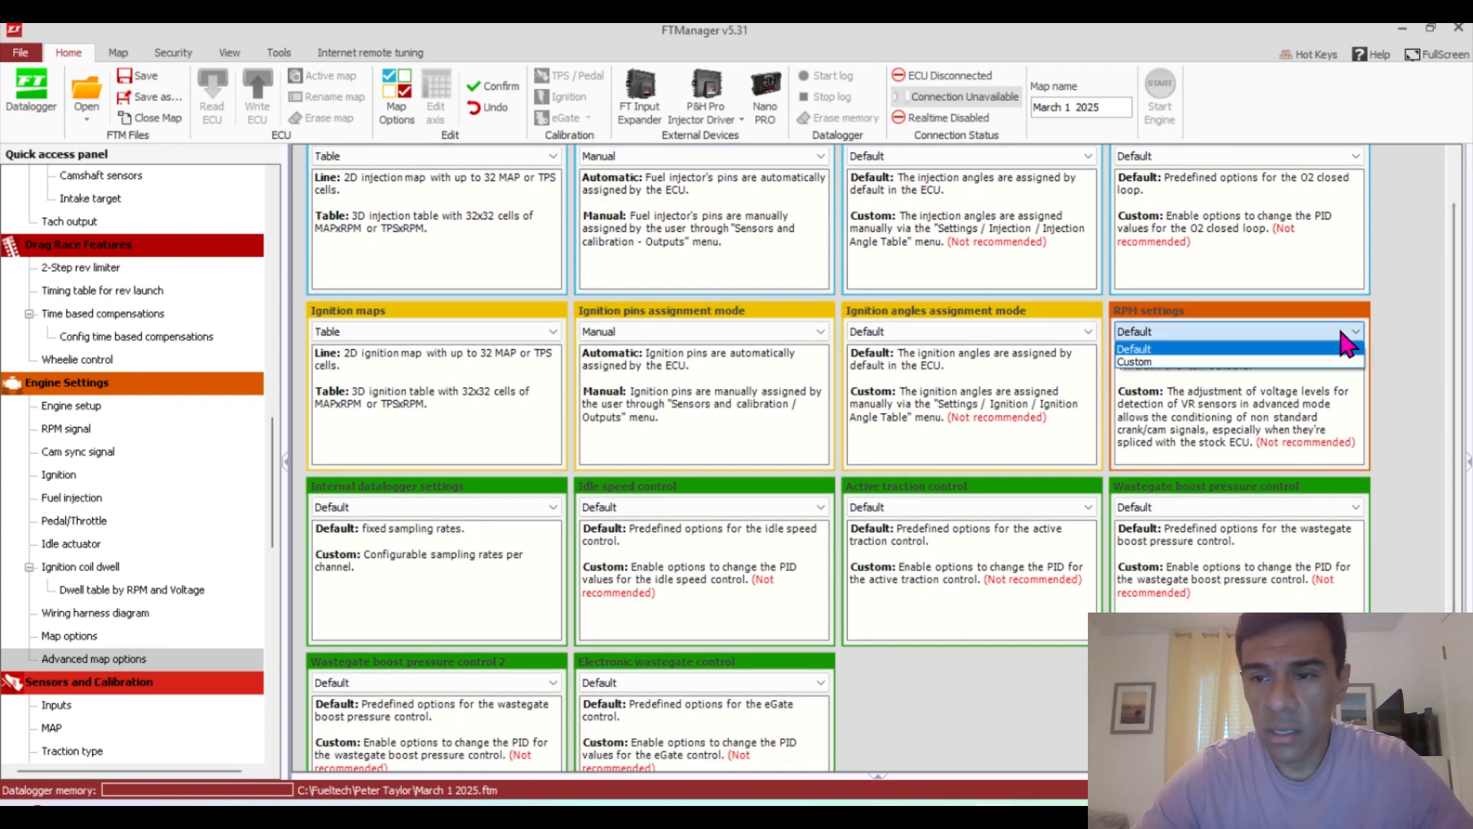
pyautogui.click(1316, 362)
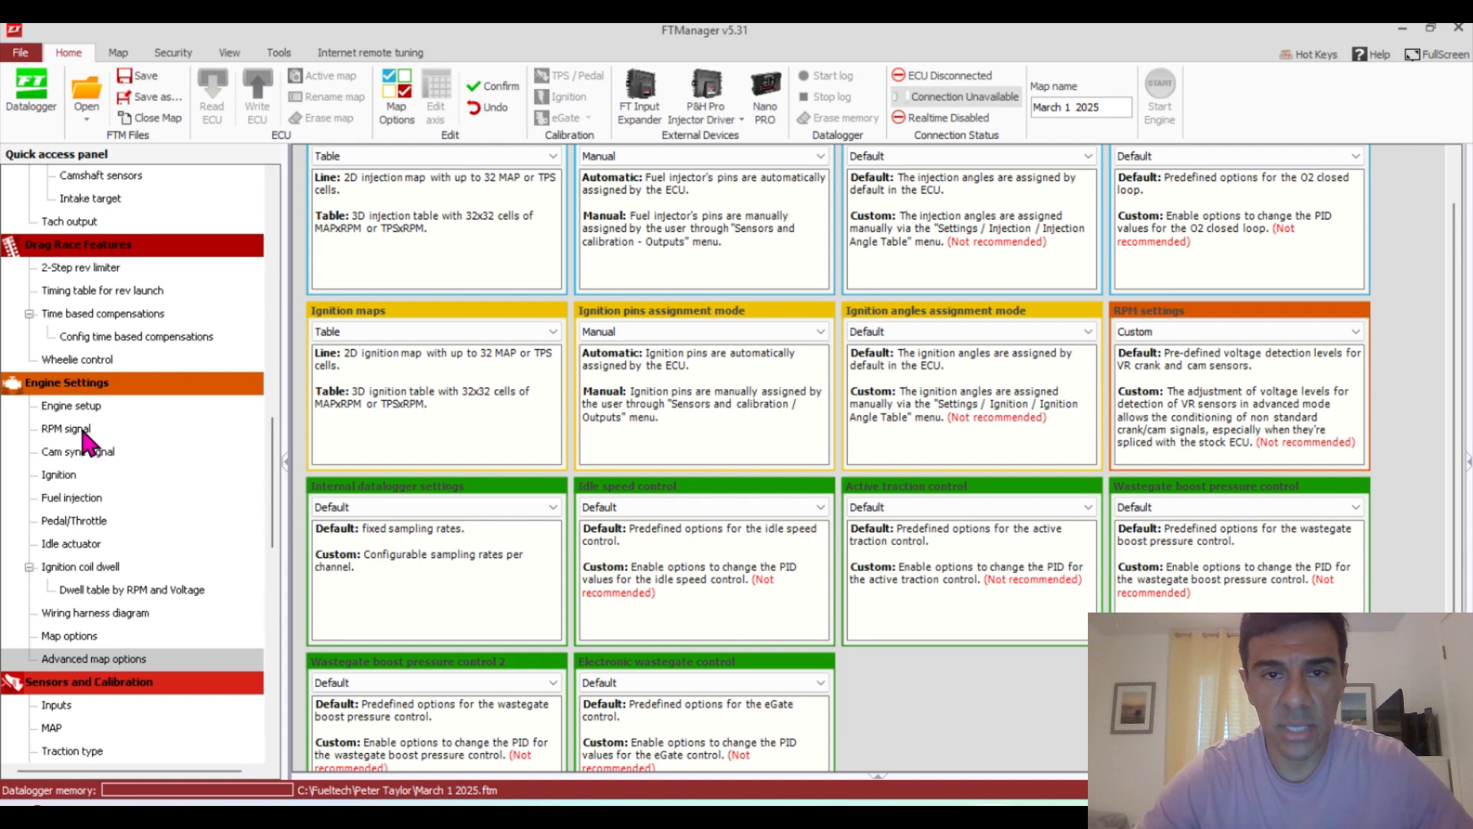
# Review the ignition mode and ignition output choices, and return to the advanced map options
pyautogui.click(66, 476)
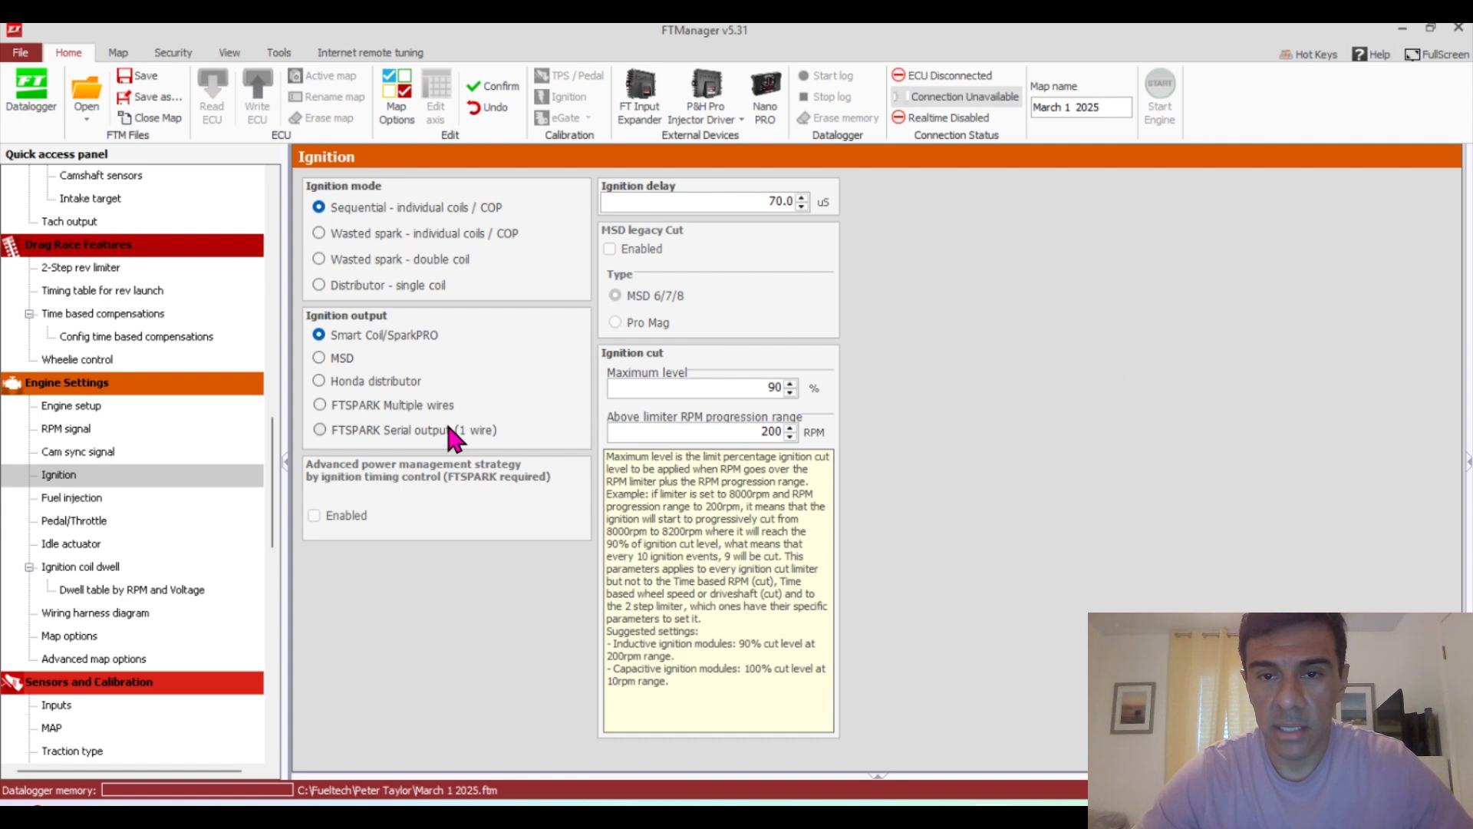
pyautogui.click(134, 660)
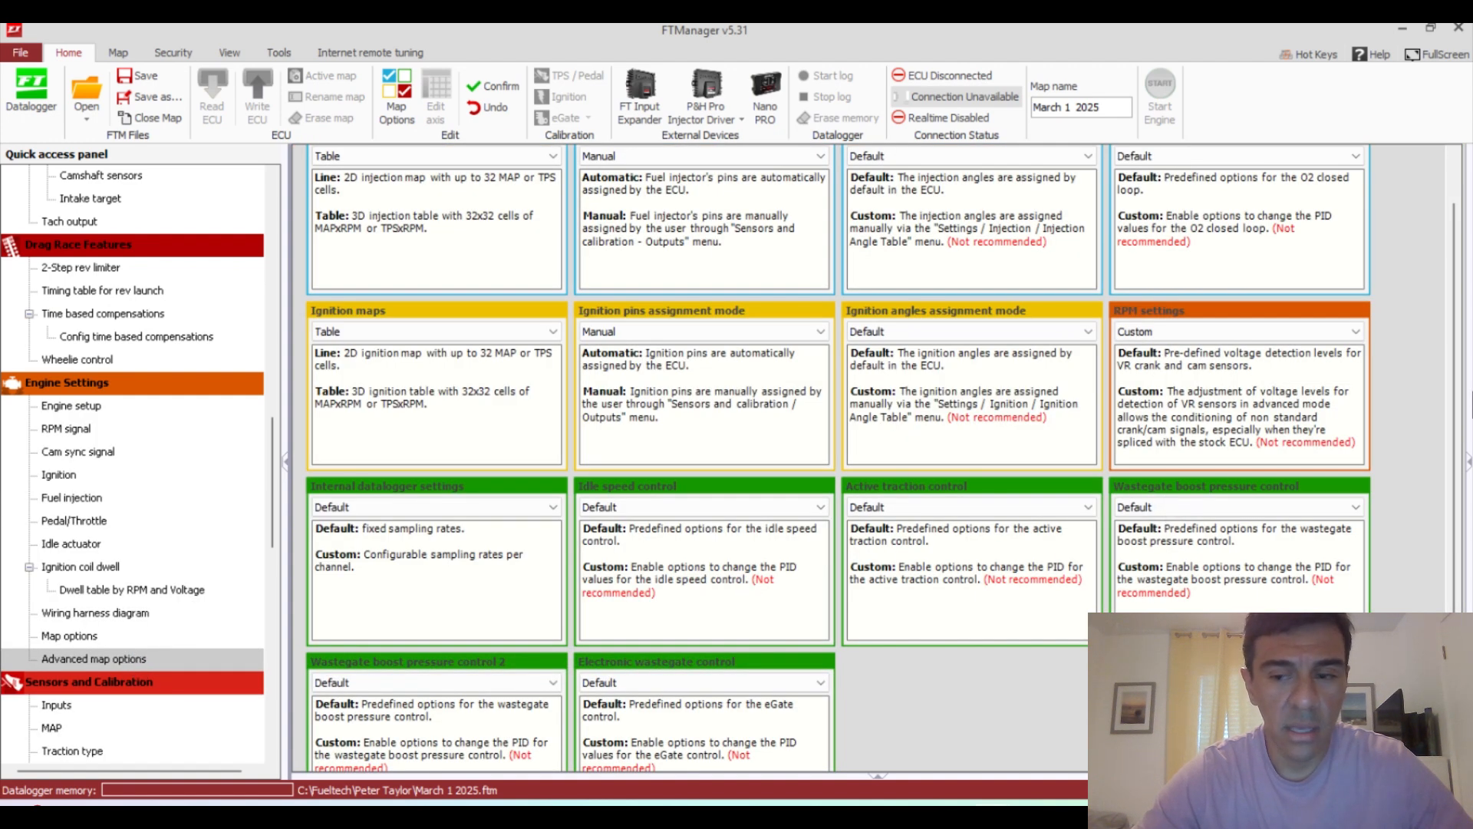
pyautogui.scroll(2, 1458, 382)
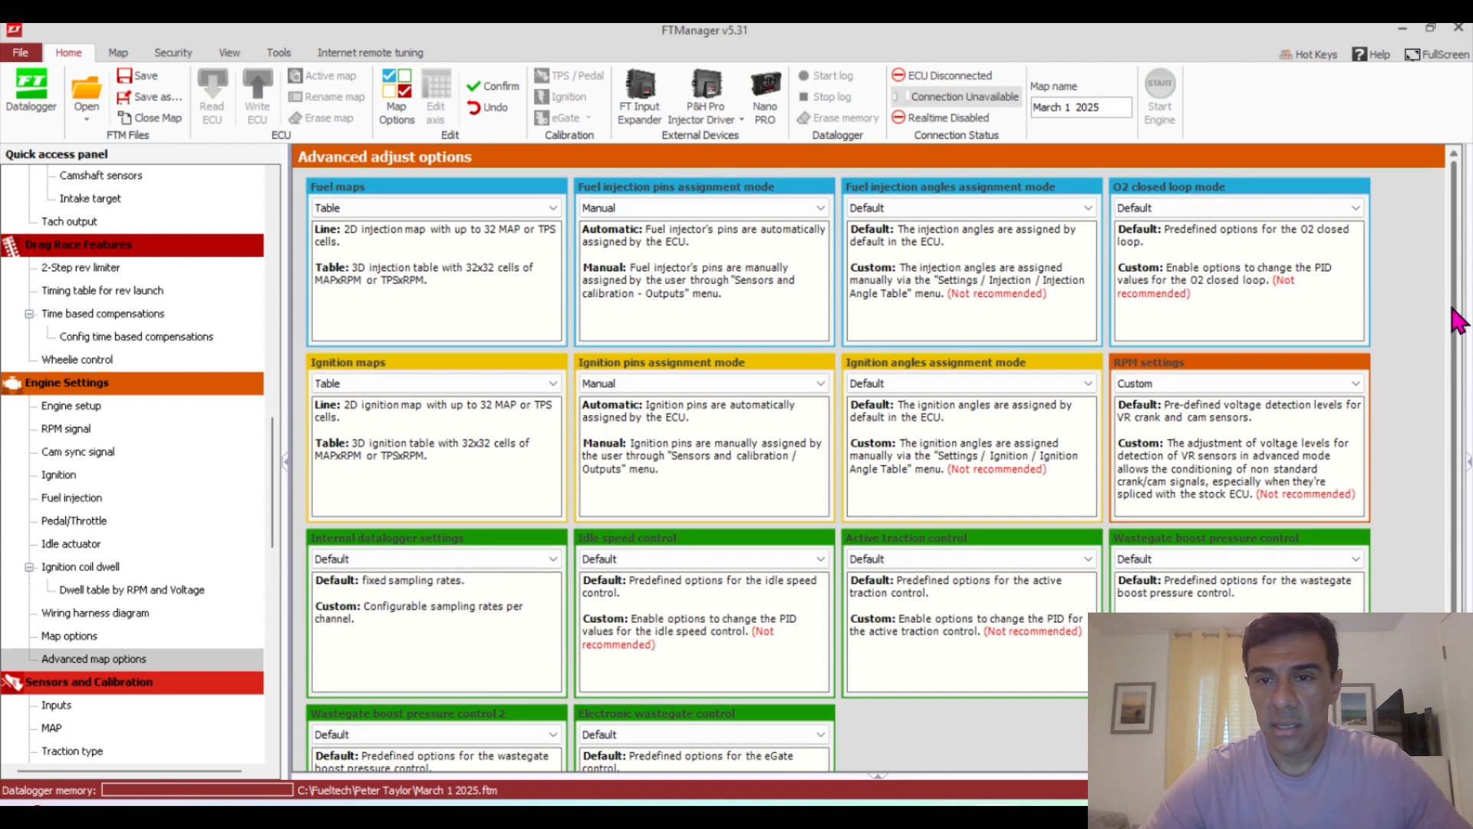
# Switch the wastegate boost pressure control option to Custom and back to Default
pyautogui.scroll(-2, 1458, 321)
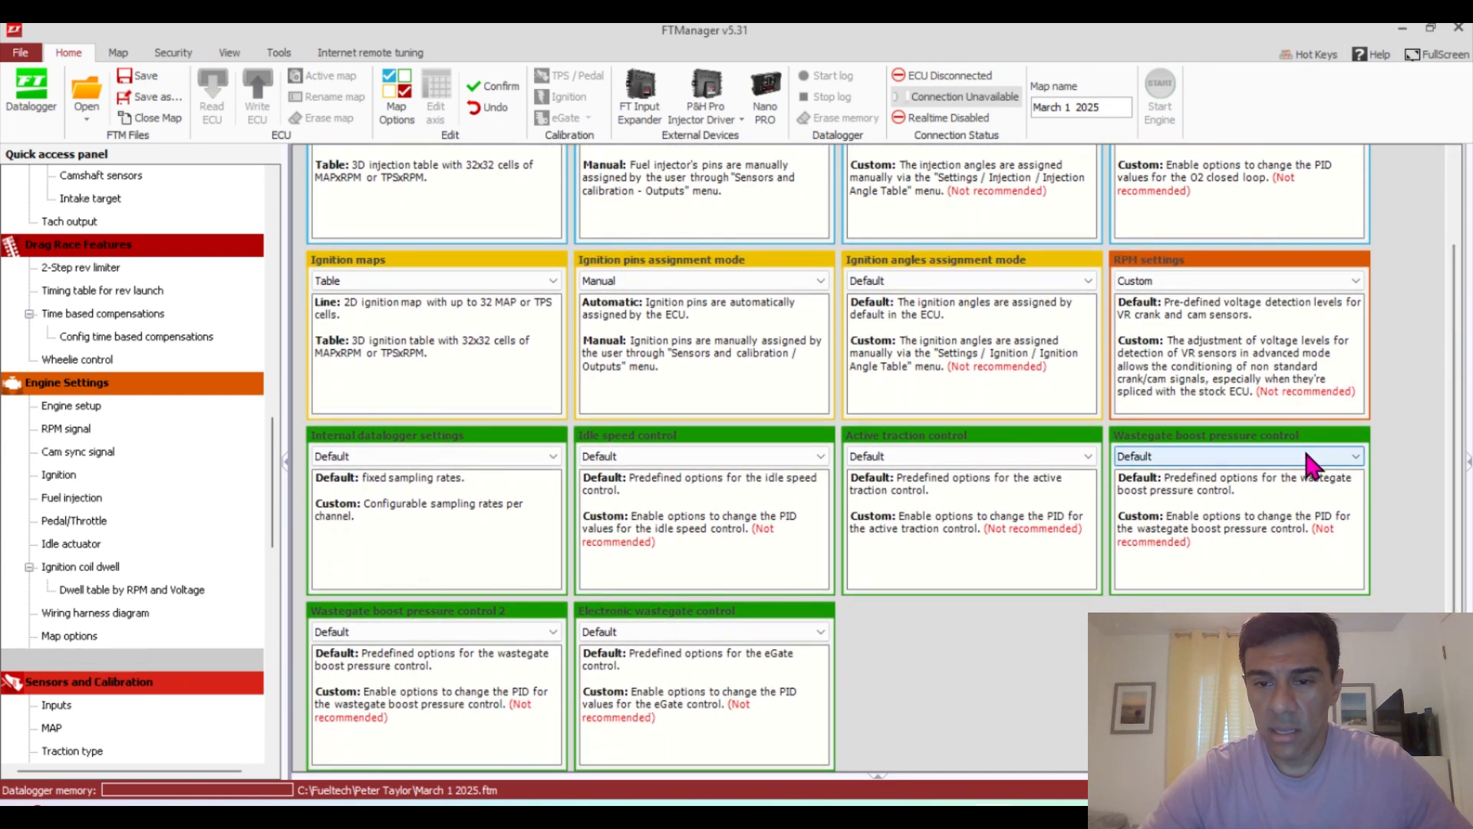
pyautogui.click(1307, 456)
pyautogui.click(1277, 486)
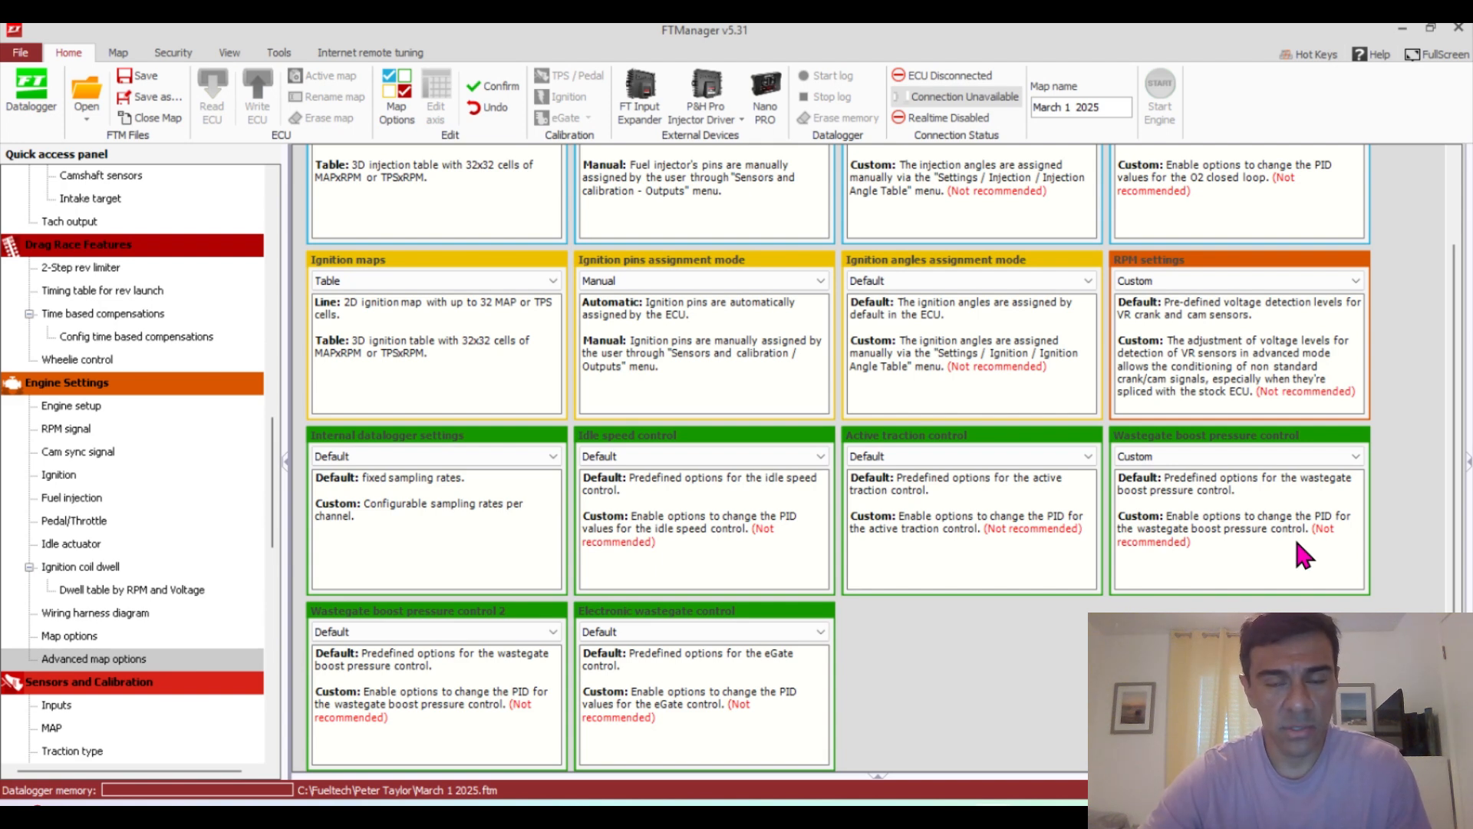
pyautogui.click(1304, 457)
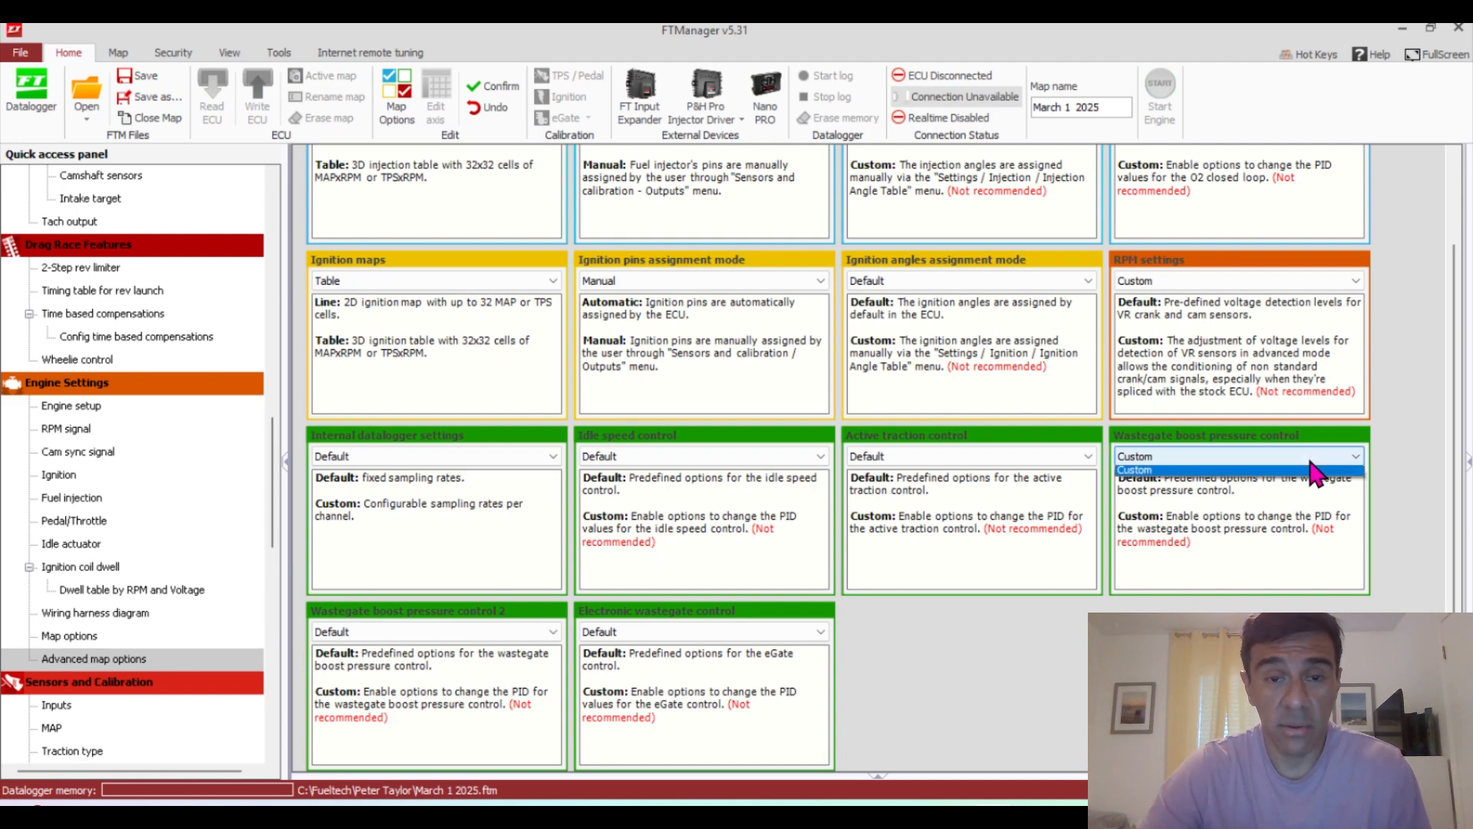
pyautogui.click(1286, 473)
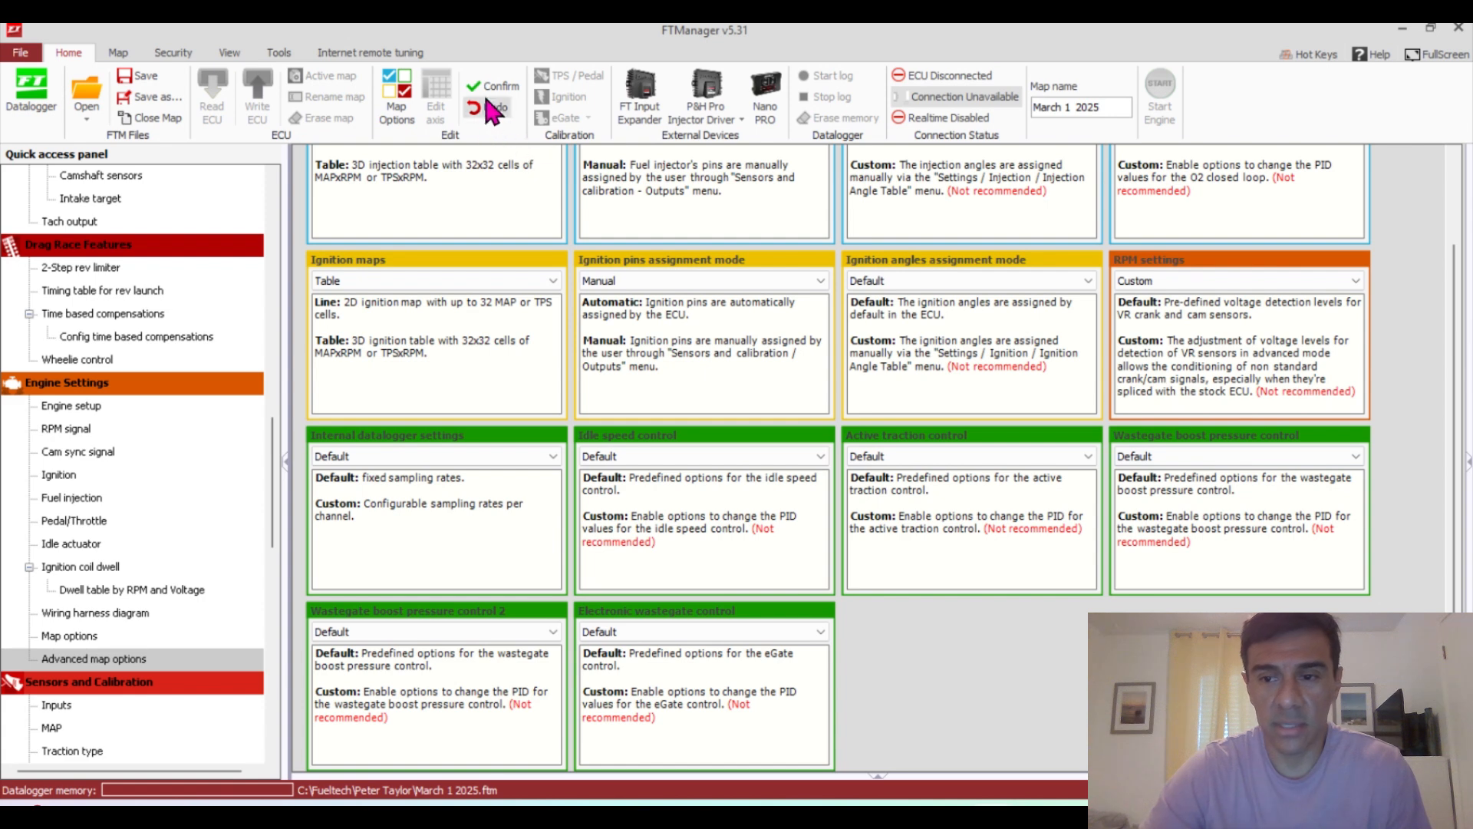
# Set the control gain to 16 in the wastegate boost control settings
pyautogui.scroll(1, 482, 92)
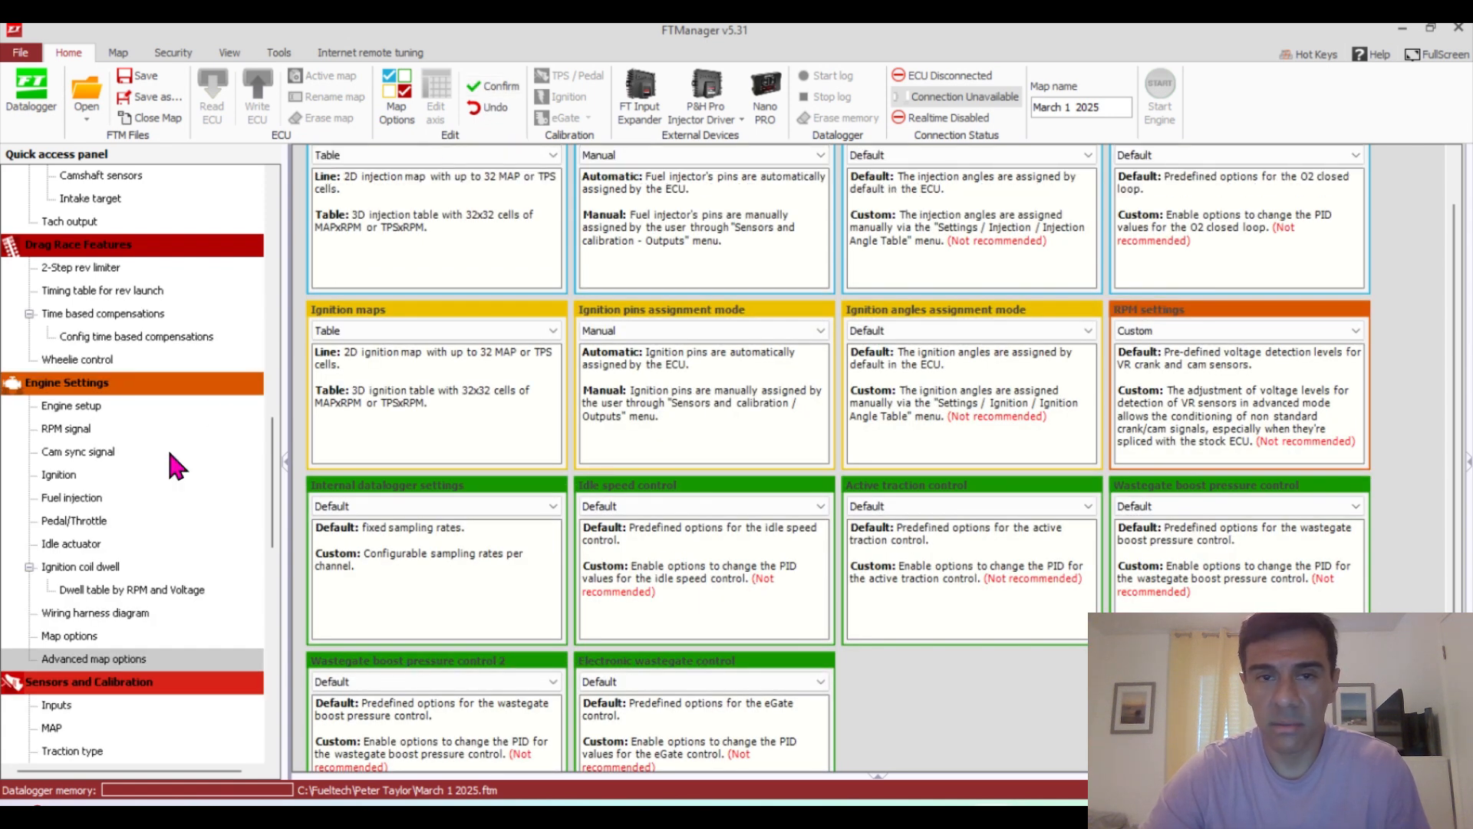
pyautogui.scroll(1, 268, 491)
pyautogui.moveTo(269, 491); pyautogui.dragTo(286, 376)
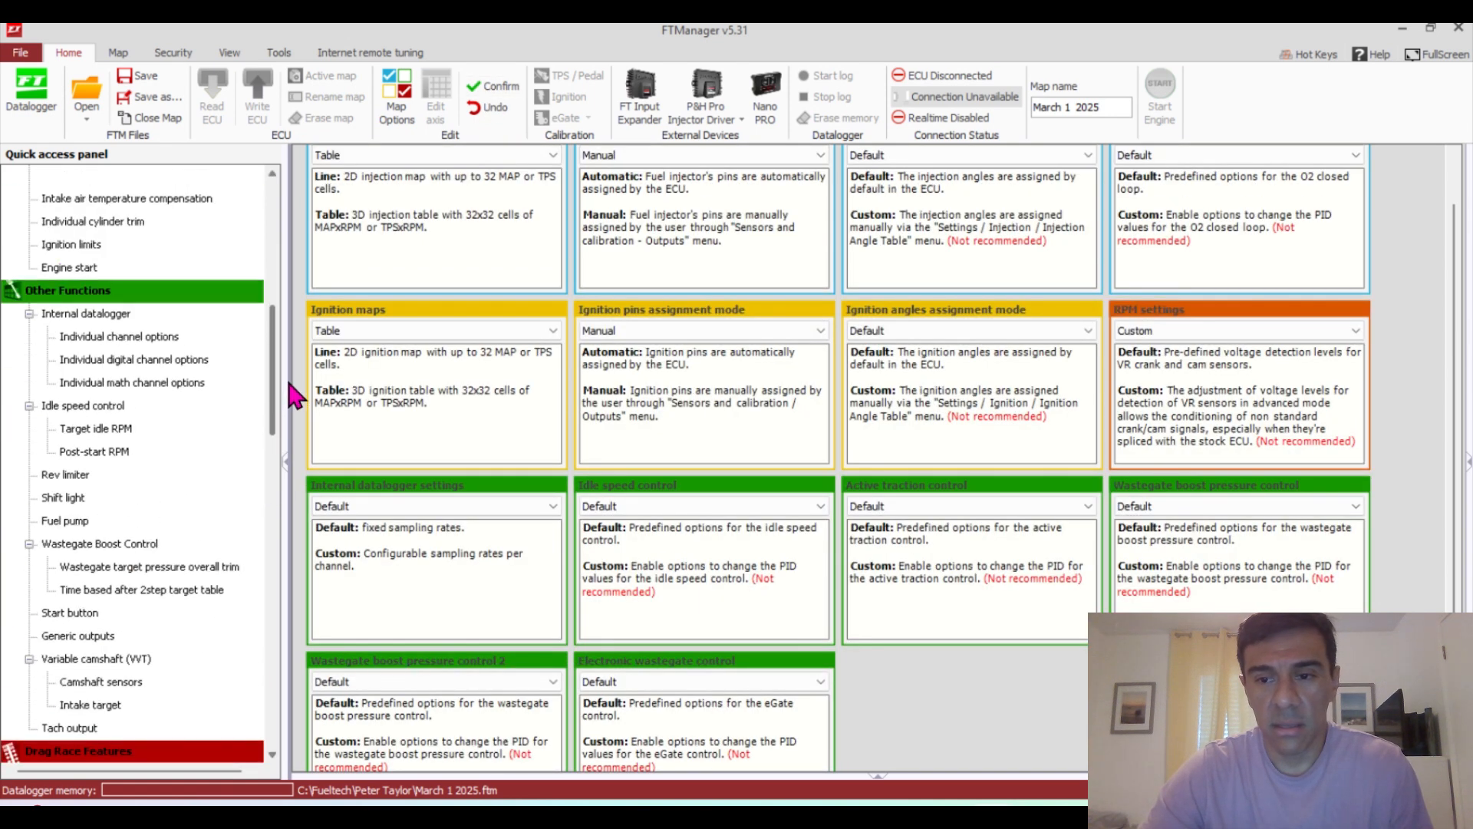
pyautogui.click(126, 545)
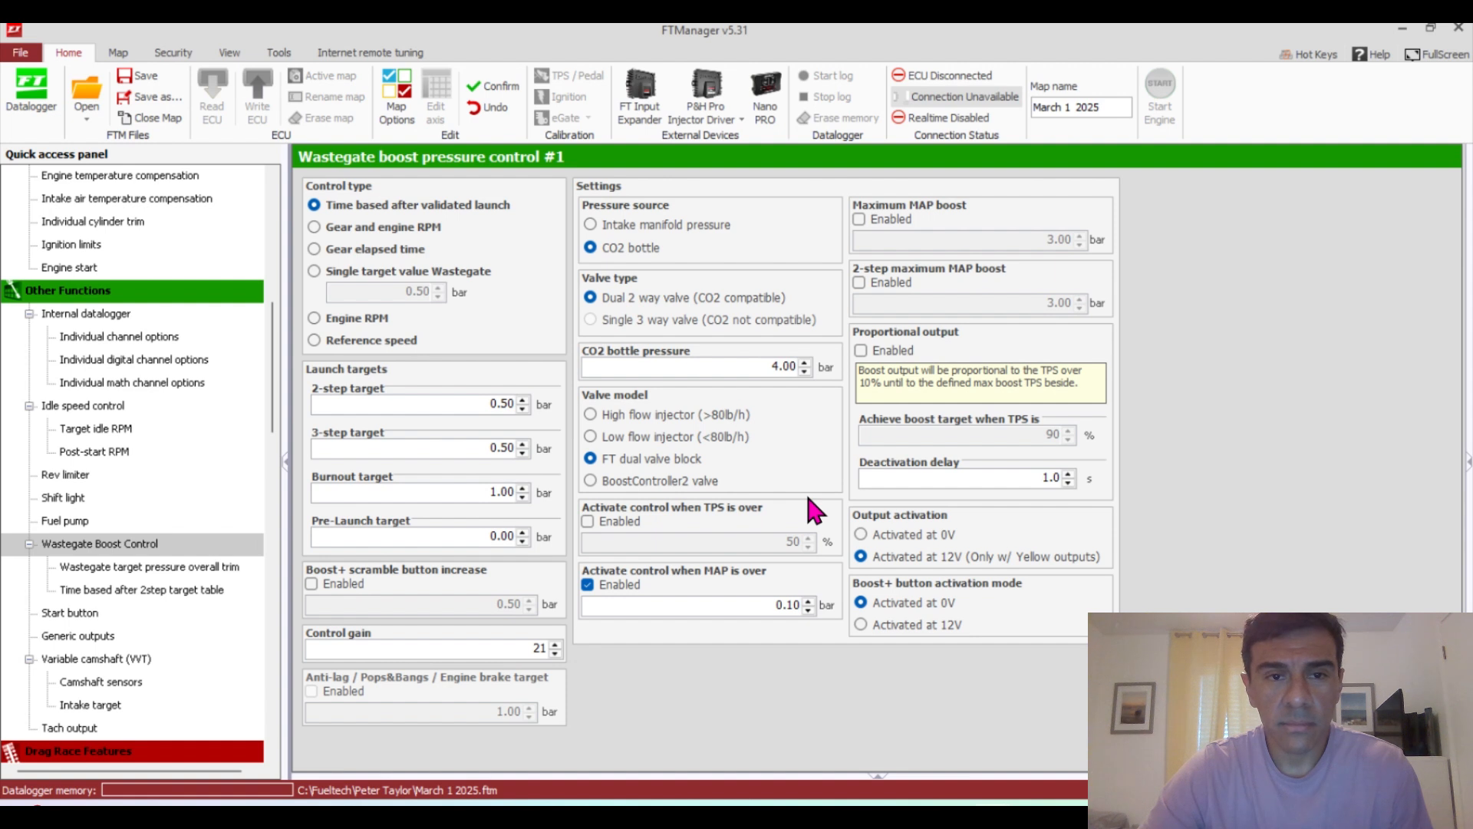
pyautogui.click(555, 653)
pyautogui.click(555, 653)
pyautogui.click(554, 653)
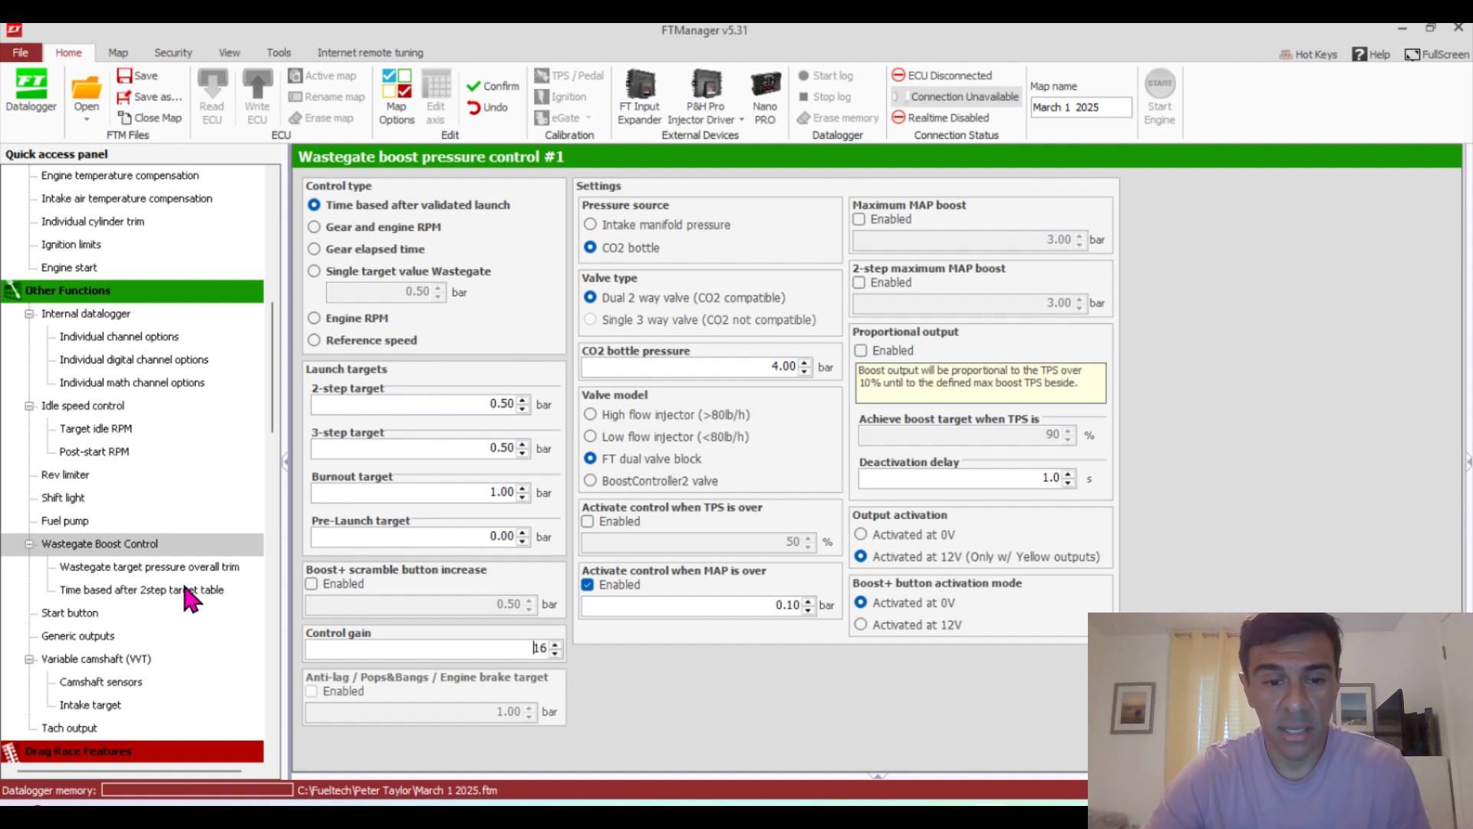
# Set wastegate boost pressure control to Custom in the advanced map options and confirm the change
pyautogui.moveTo(277, 384); pyautogui.dragTo(282, 577)
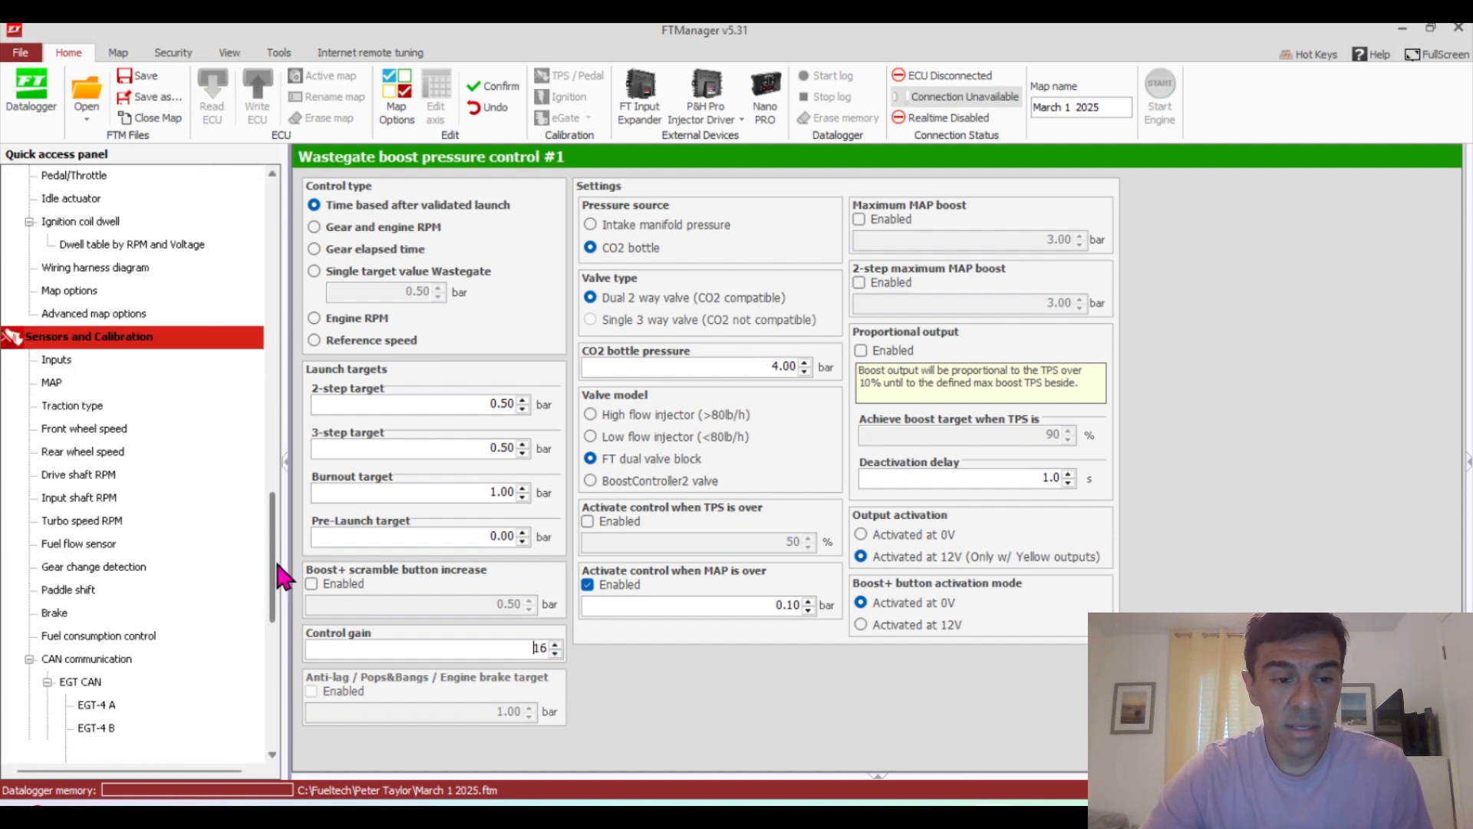
pyautogui.click(100, 313)
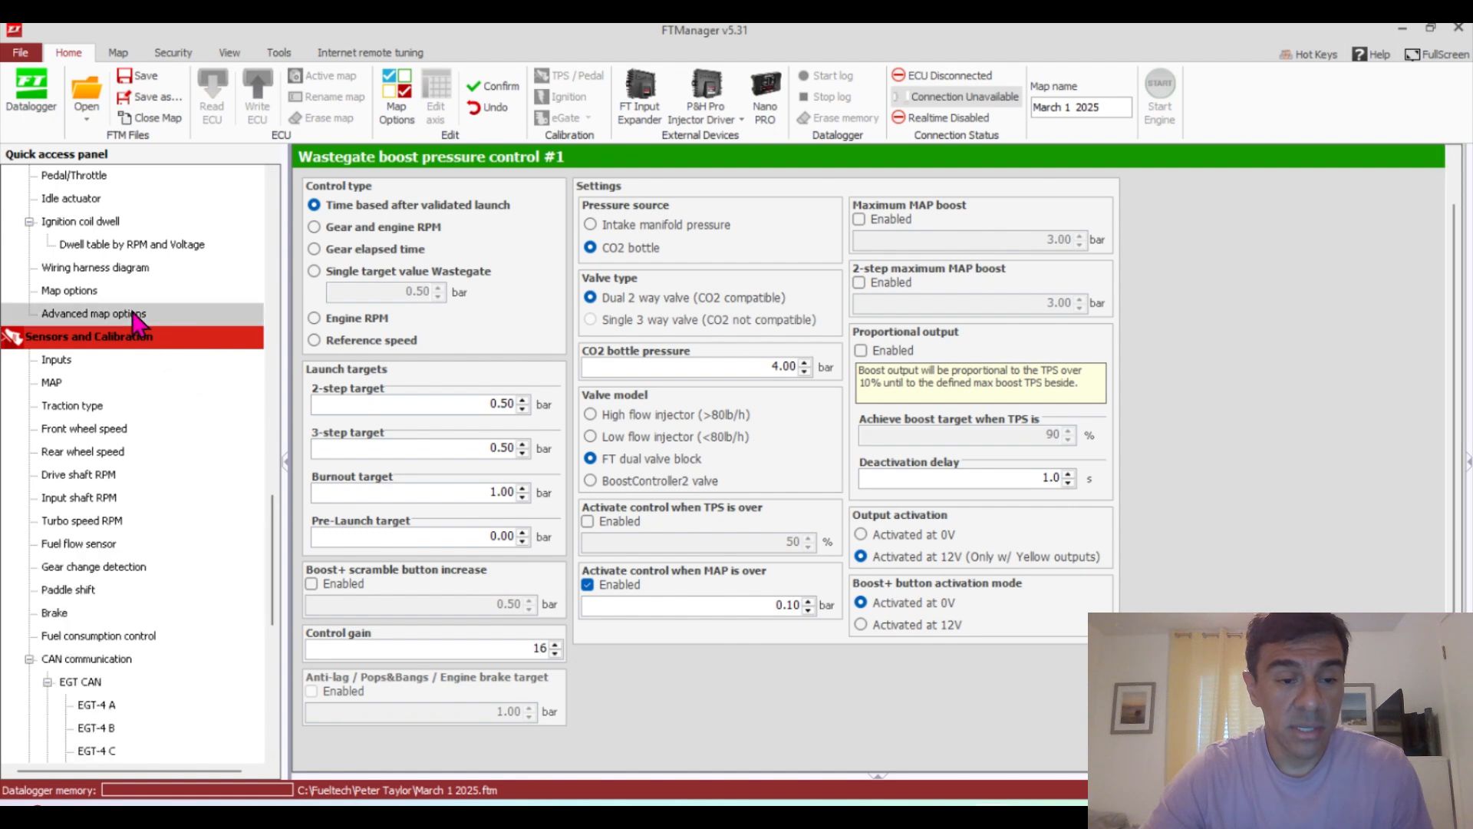
pyautogui.click(1150, 506)
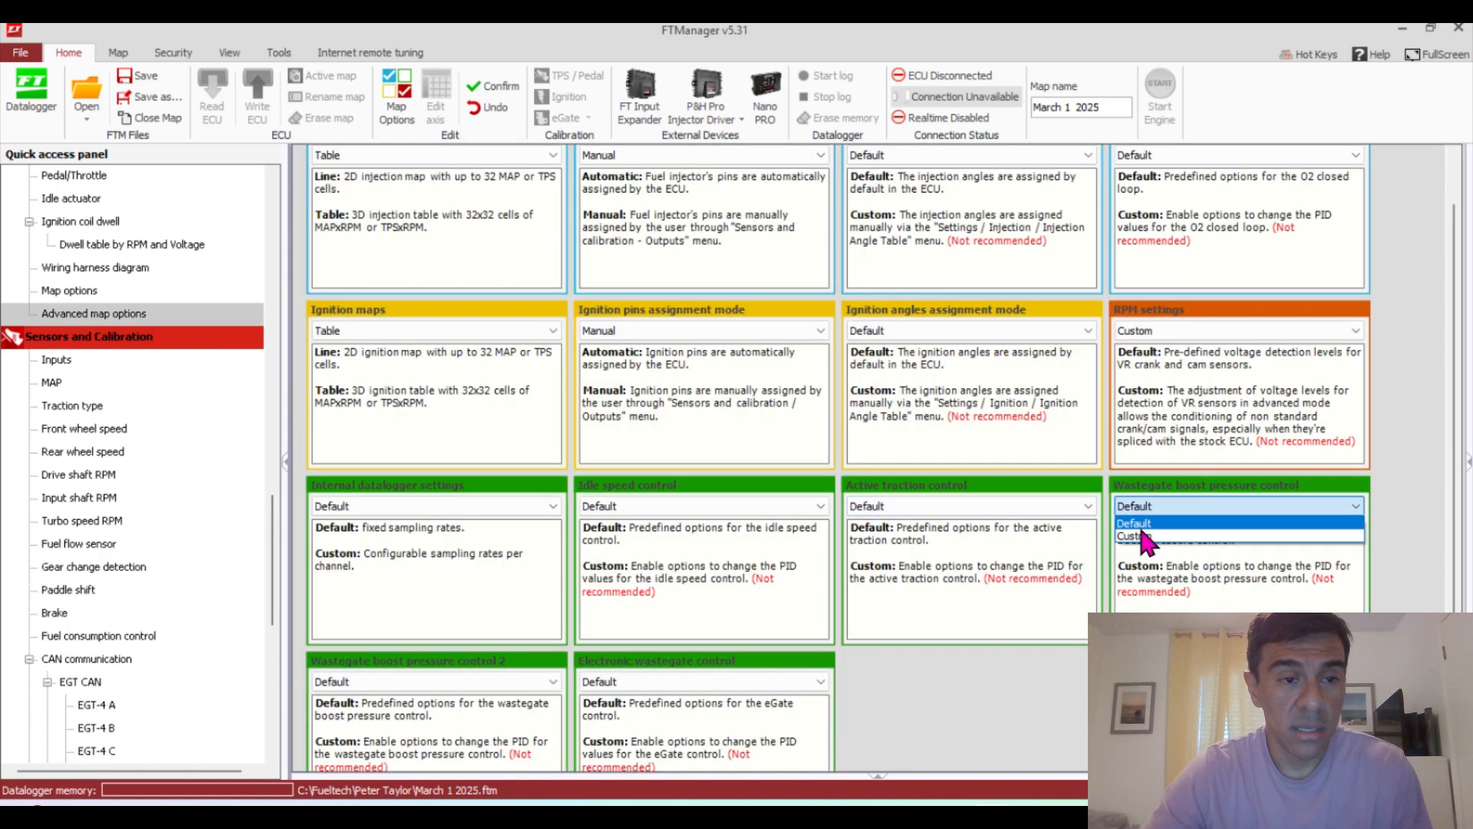
pyautogui.click(1151, 528)
pyautogui.click(1149, 508)
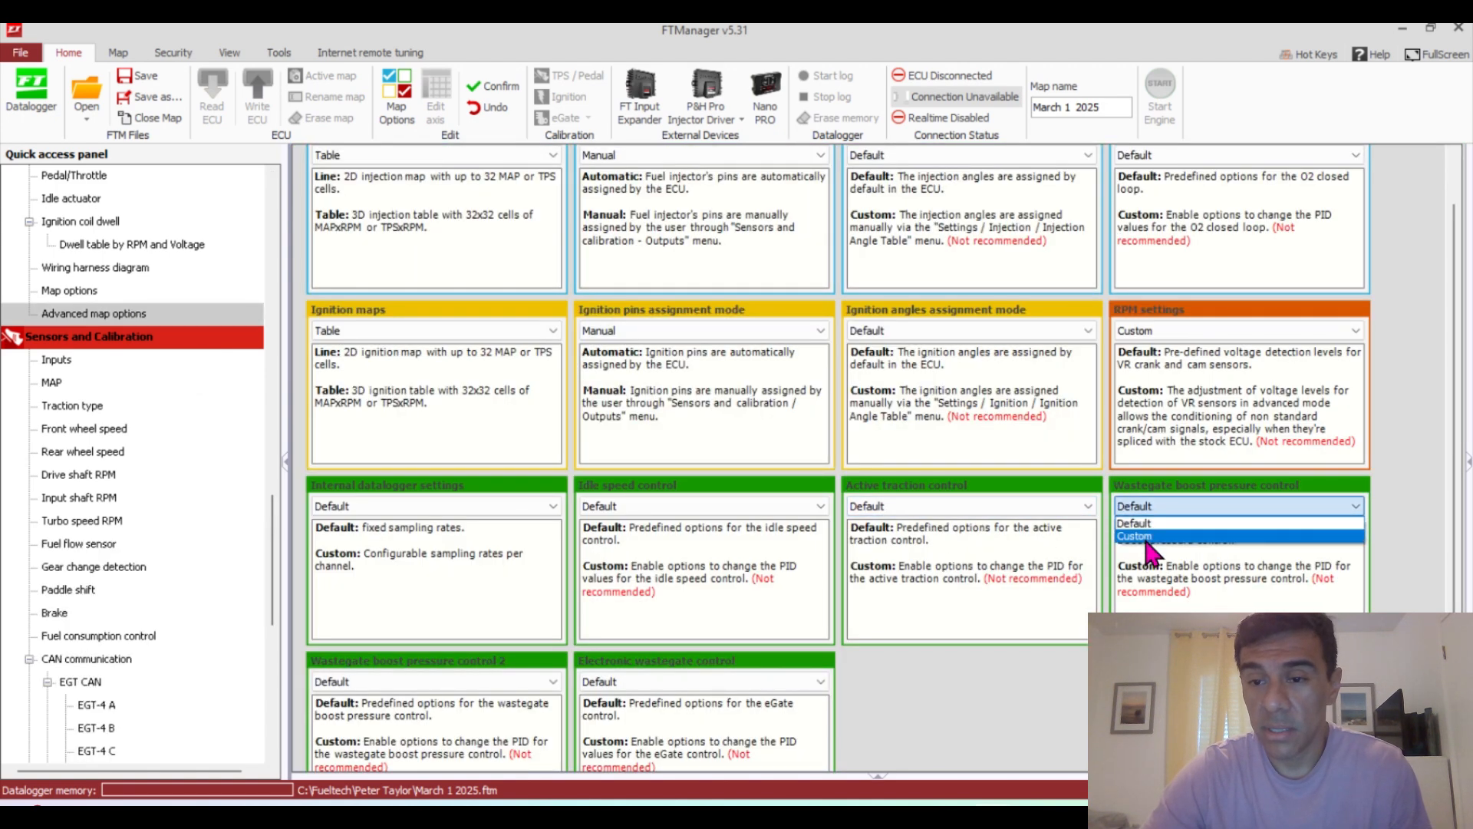
pyautogui.click(1152, 531)
pyautogui.click(494, 83)
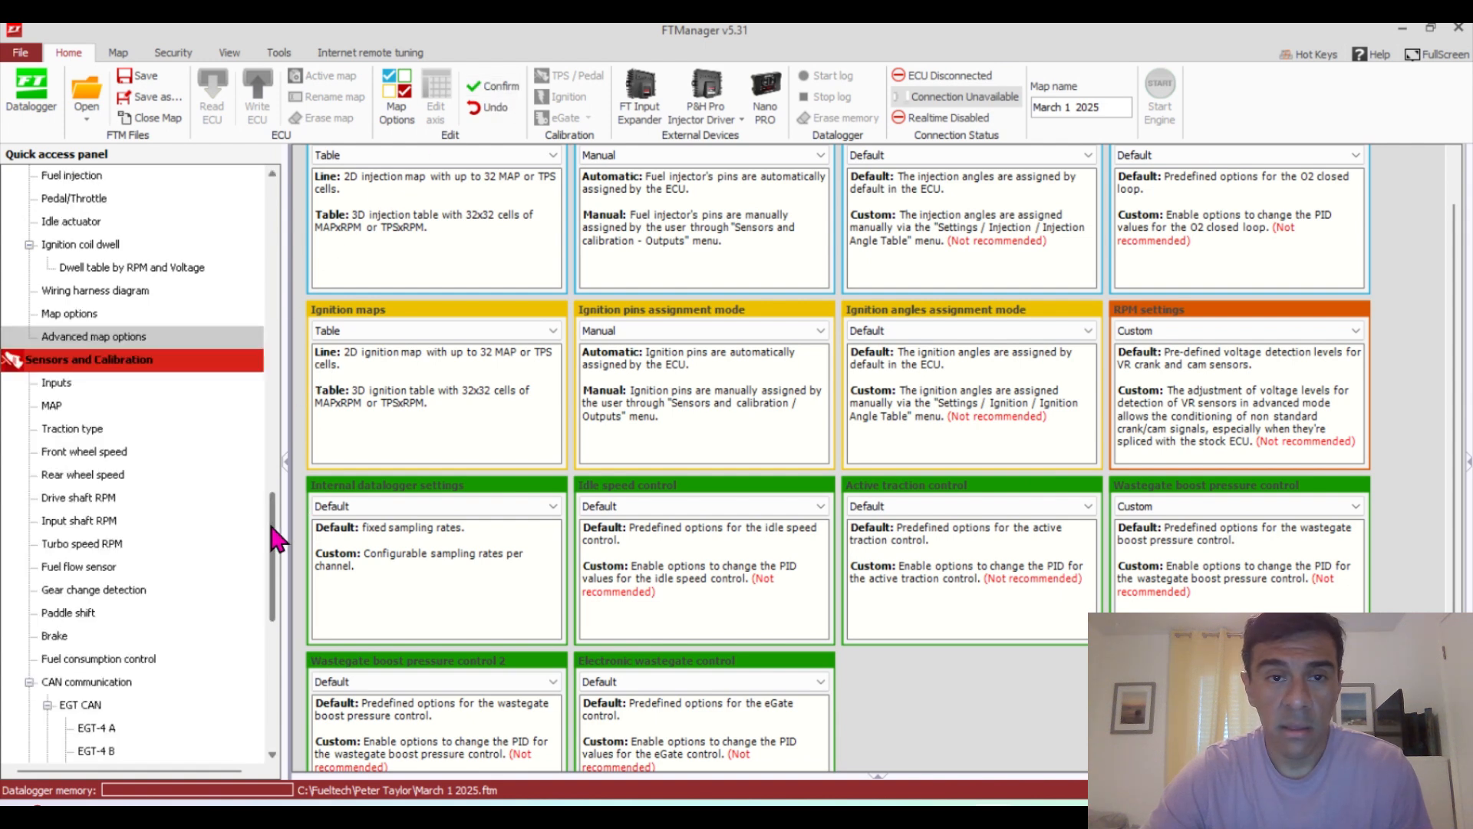
# Examine the wastegate control's advanced PID gains, valve deadtime table, time based after 2step target table and target pressure overall trim
pyautogui.moveTo(272, 512); pyautogui.dragTo(261, 338)
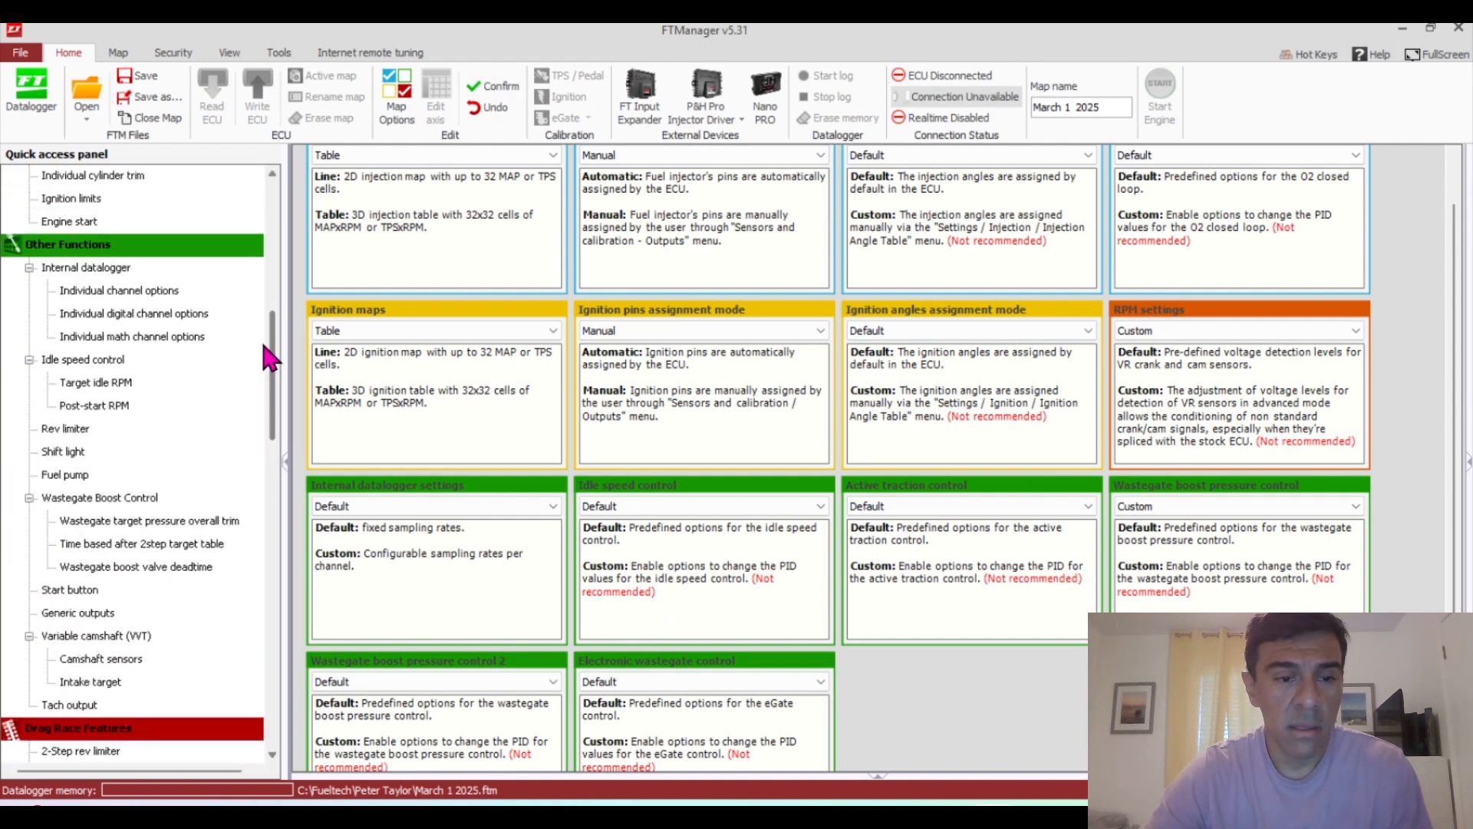
pyautogui.click(135, 500)
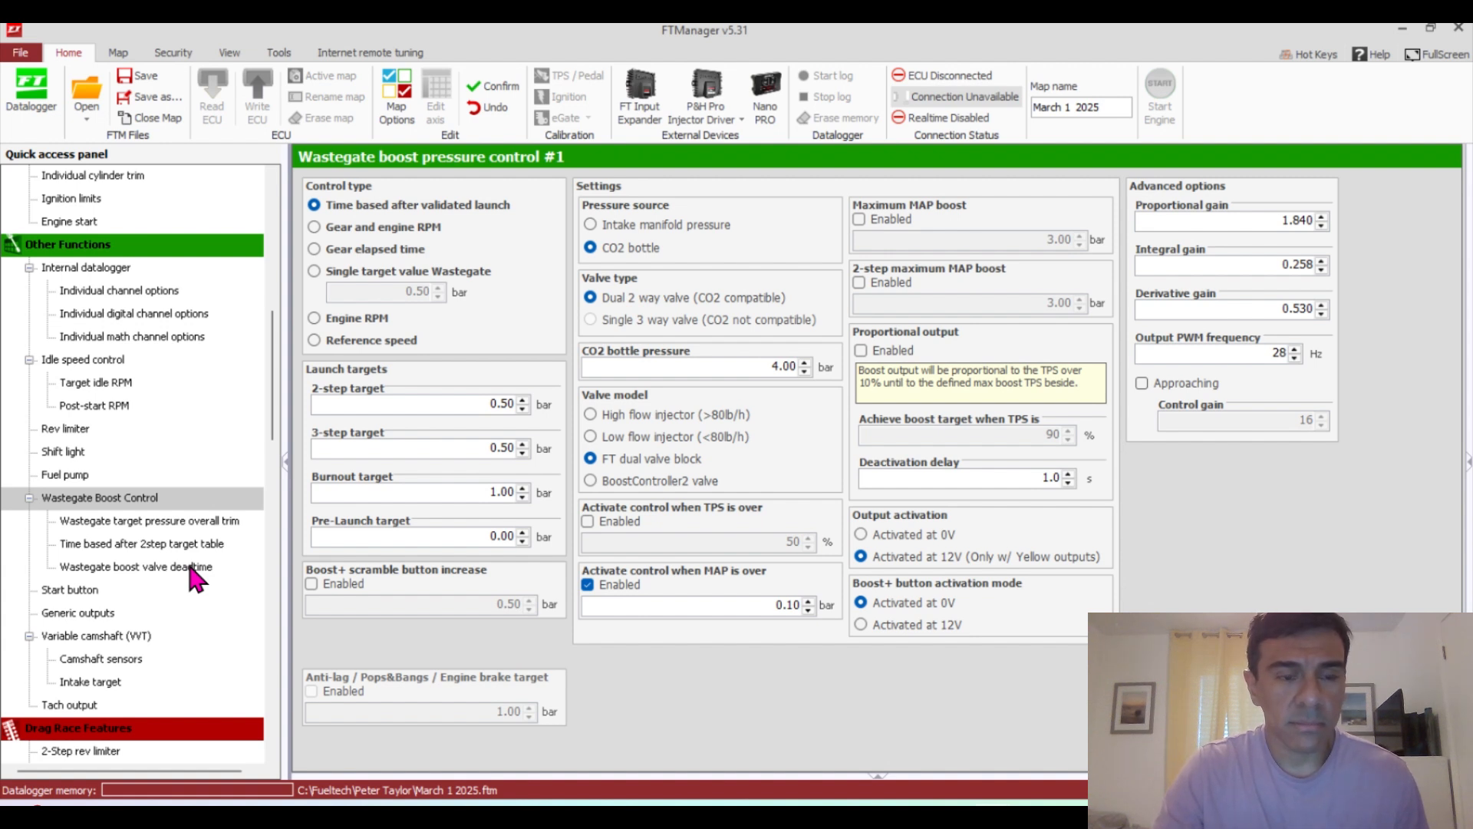
pyautogui.click(172, 586)
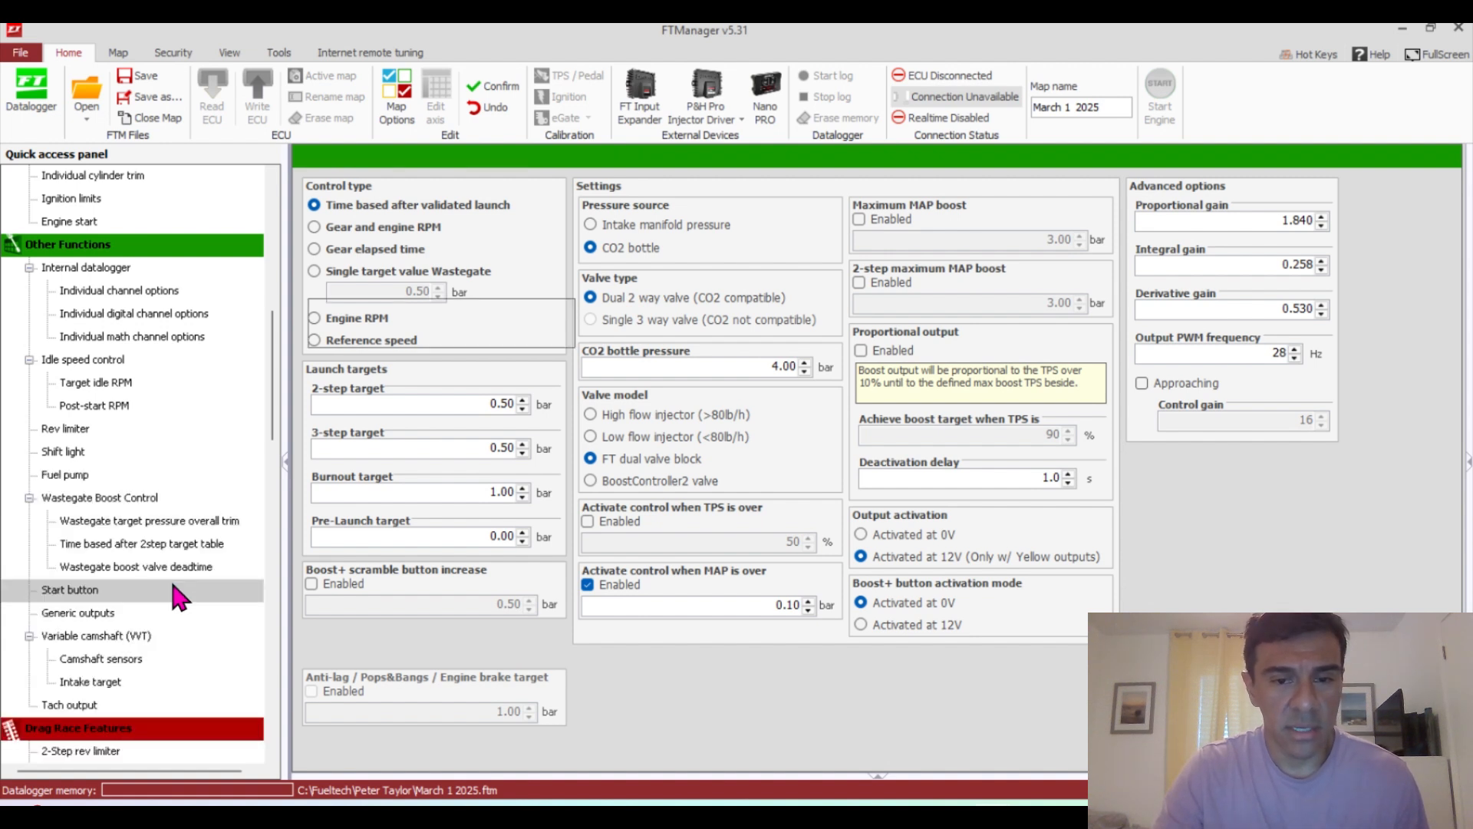
pyautogui.click(171, 568)
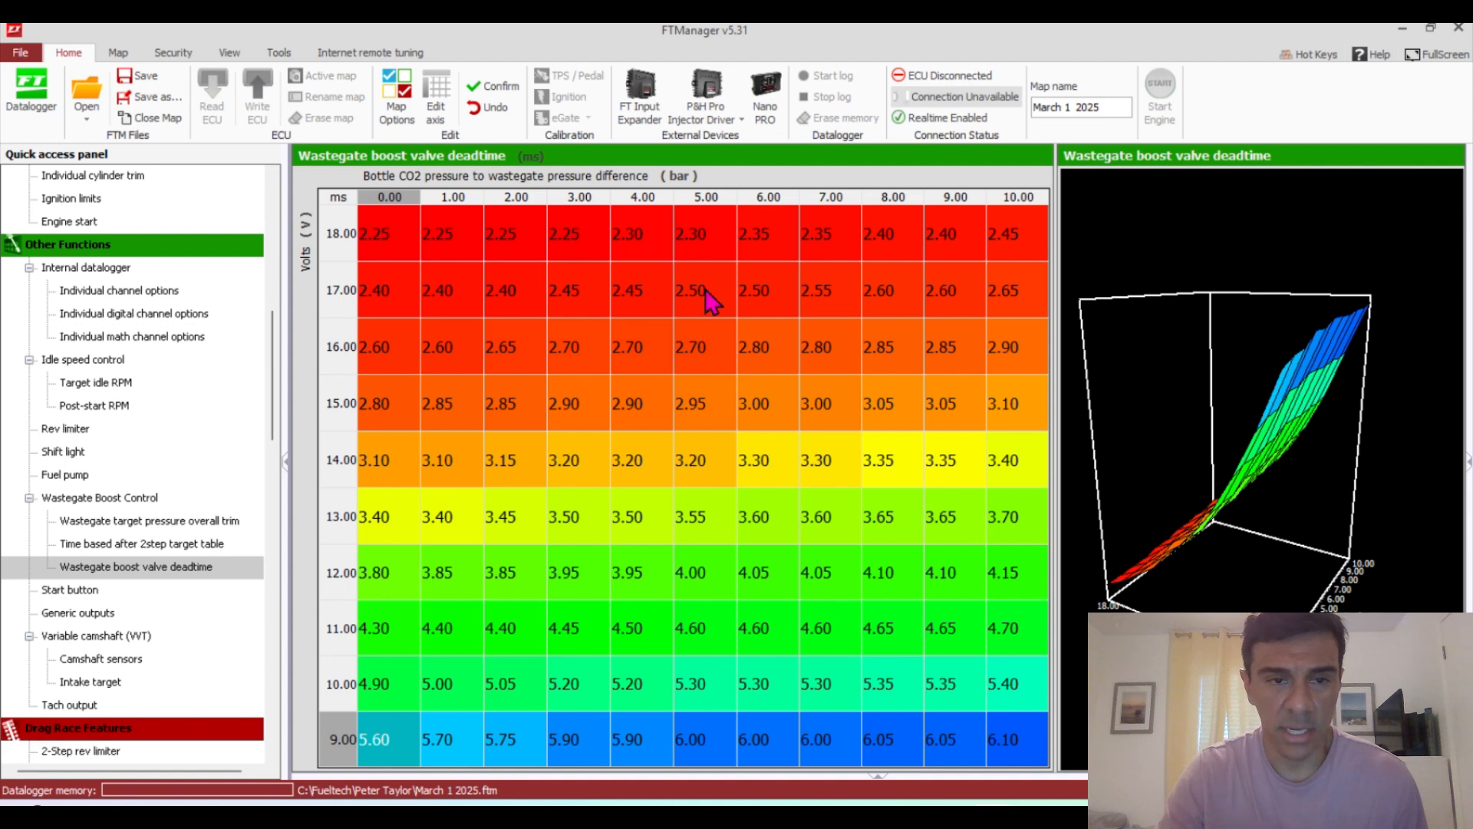
pyautogui.click(174, 543)
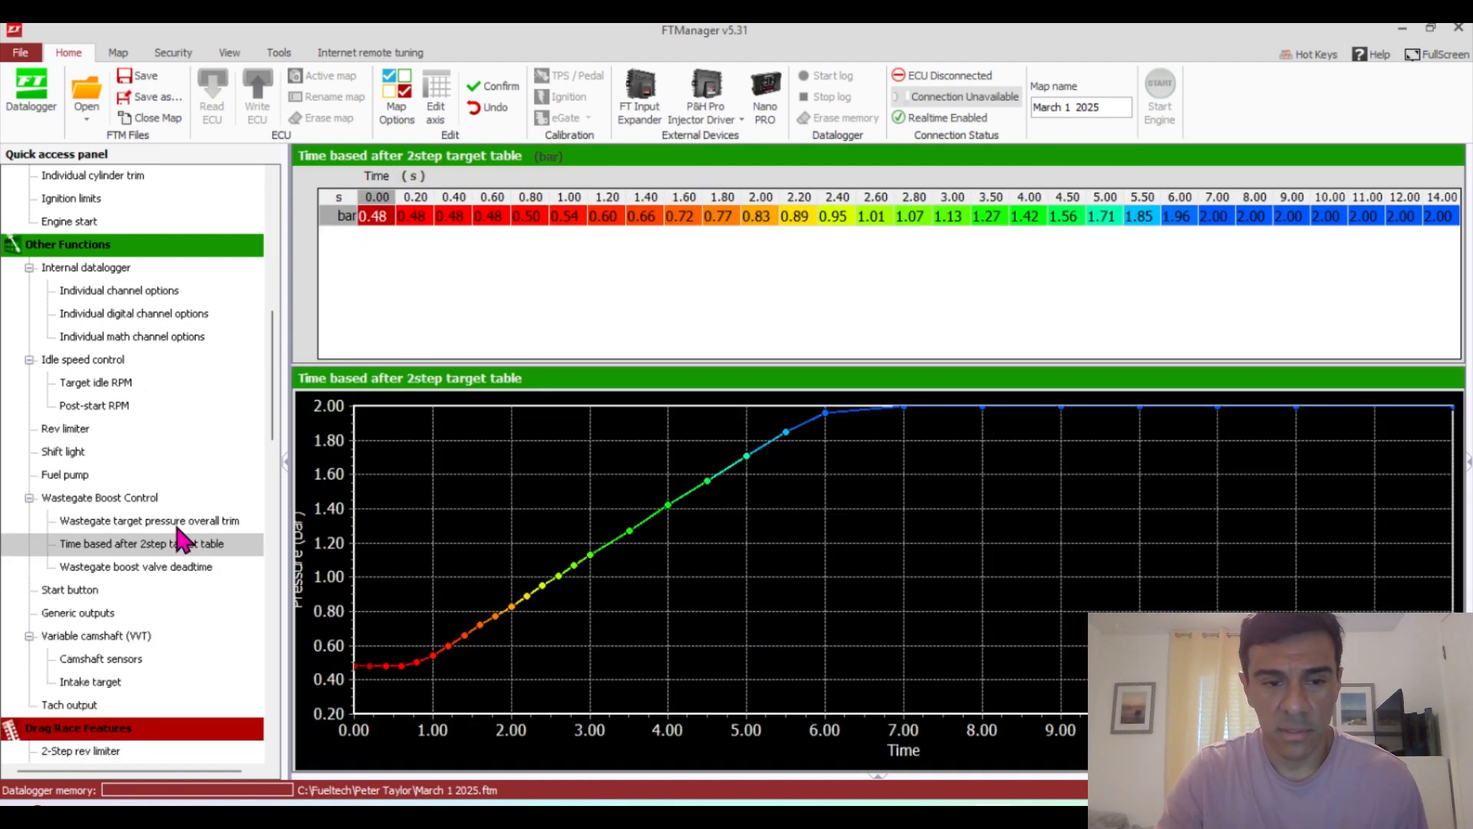
pyautogui.click(178, 522)
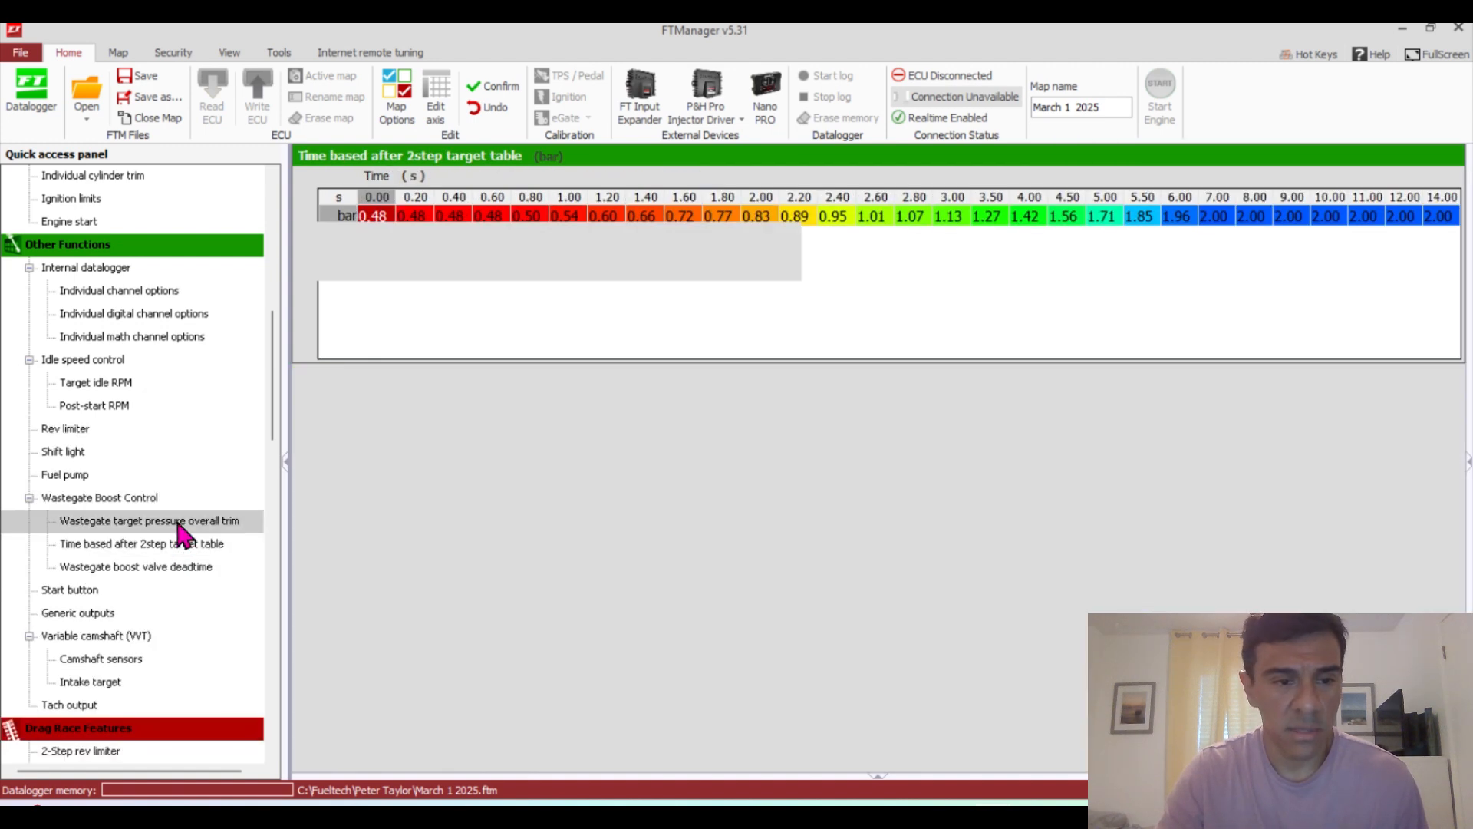
pyautogui.click(138, 499)
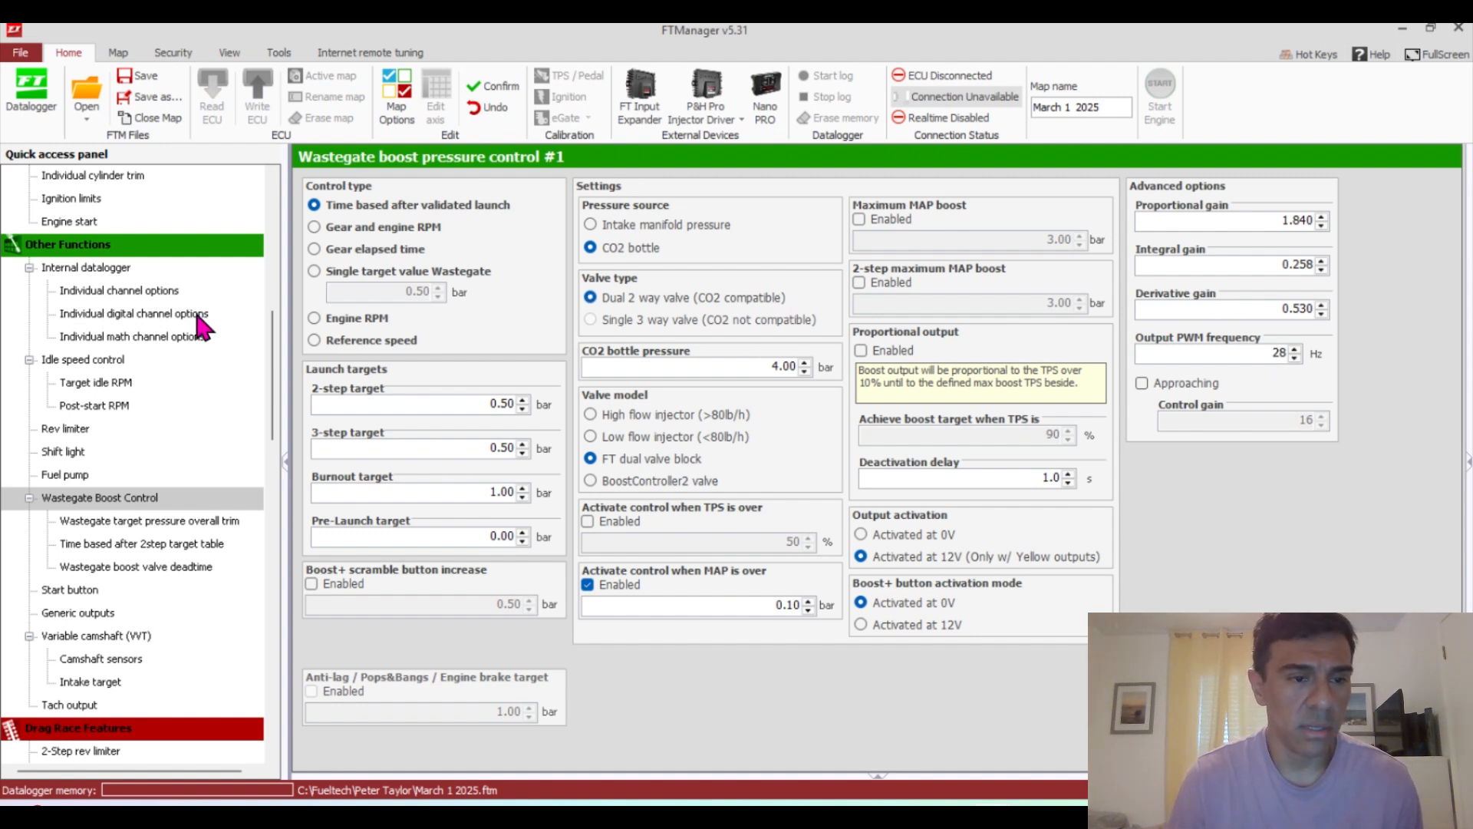
# Switch to the Datalogger window to look at the throttle-hit log, and return to the map window
pyautogui.scroll(-4, 276, 399)
pyautogui.scroll(-3, 278, 406)
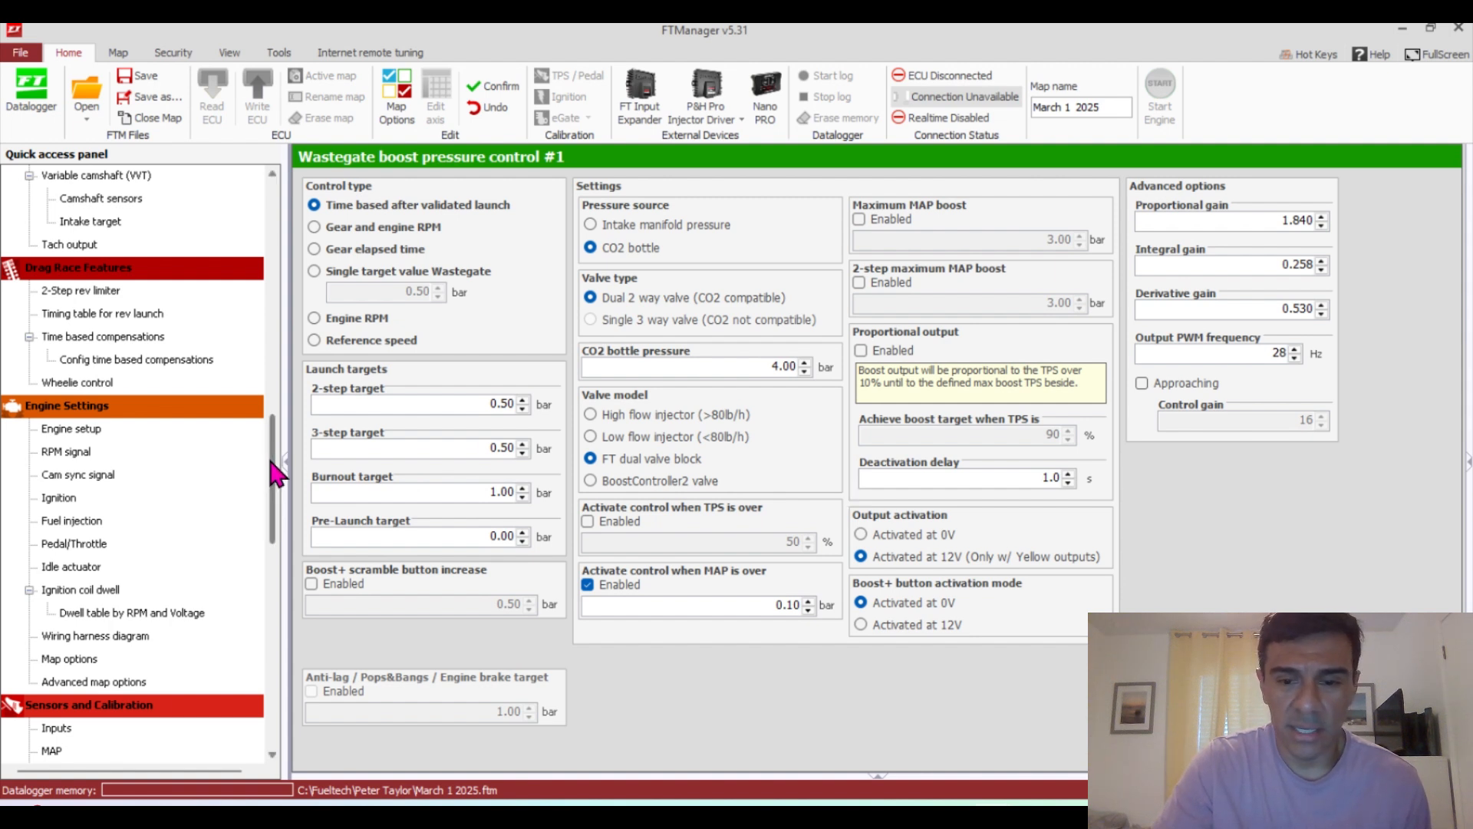
pyautogui.scroll(-2, 270, 461)
pyautogui.scroll(-3, 276, 510)
pyautogui.scroll(-2, 276, 510)
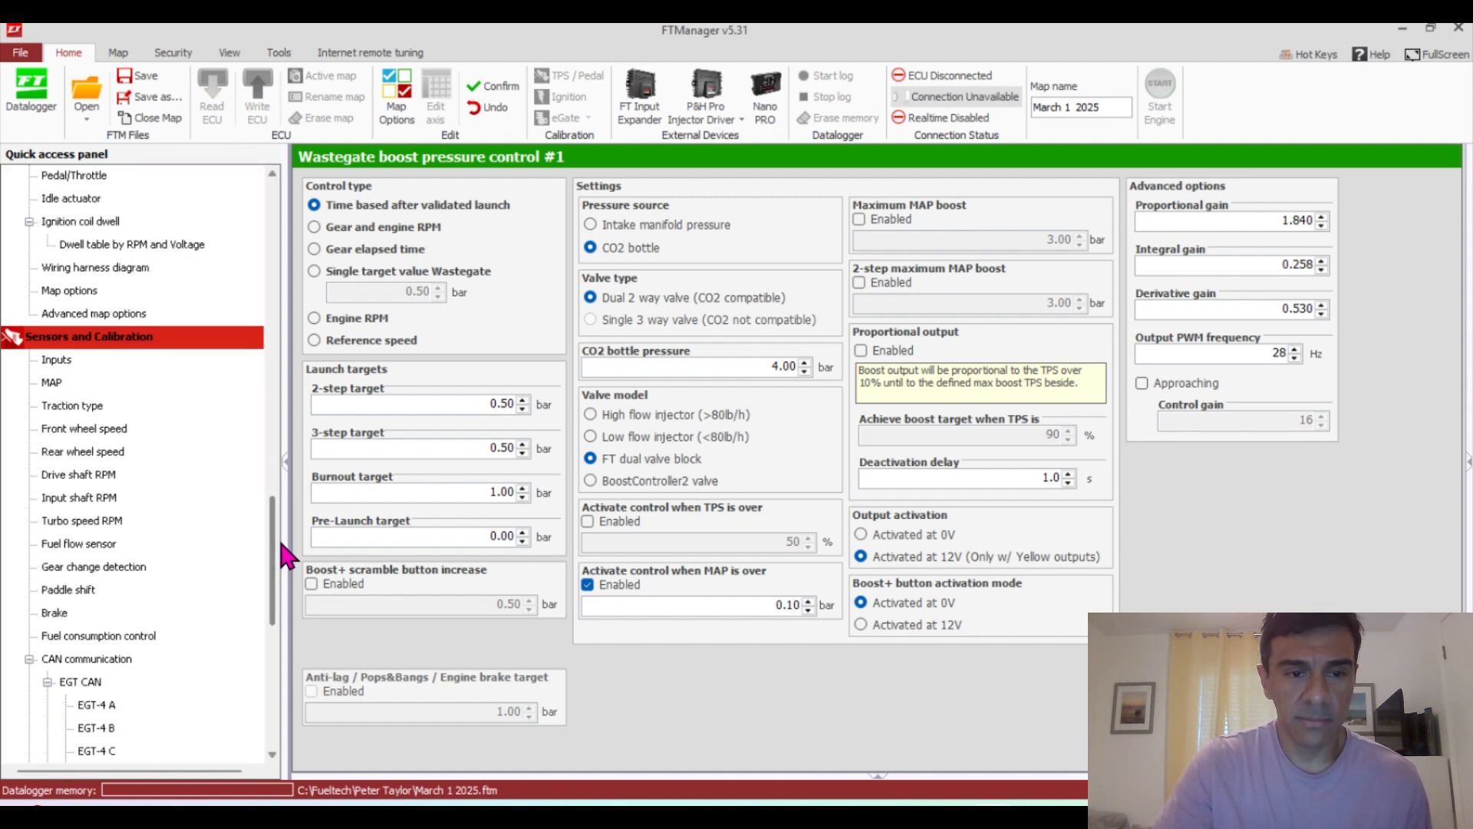
pyautogui.moveTo(982, 815)
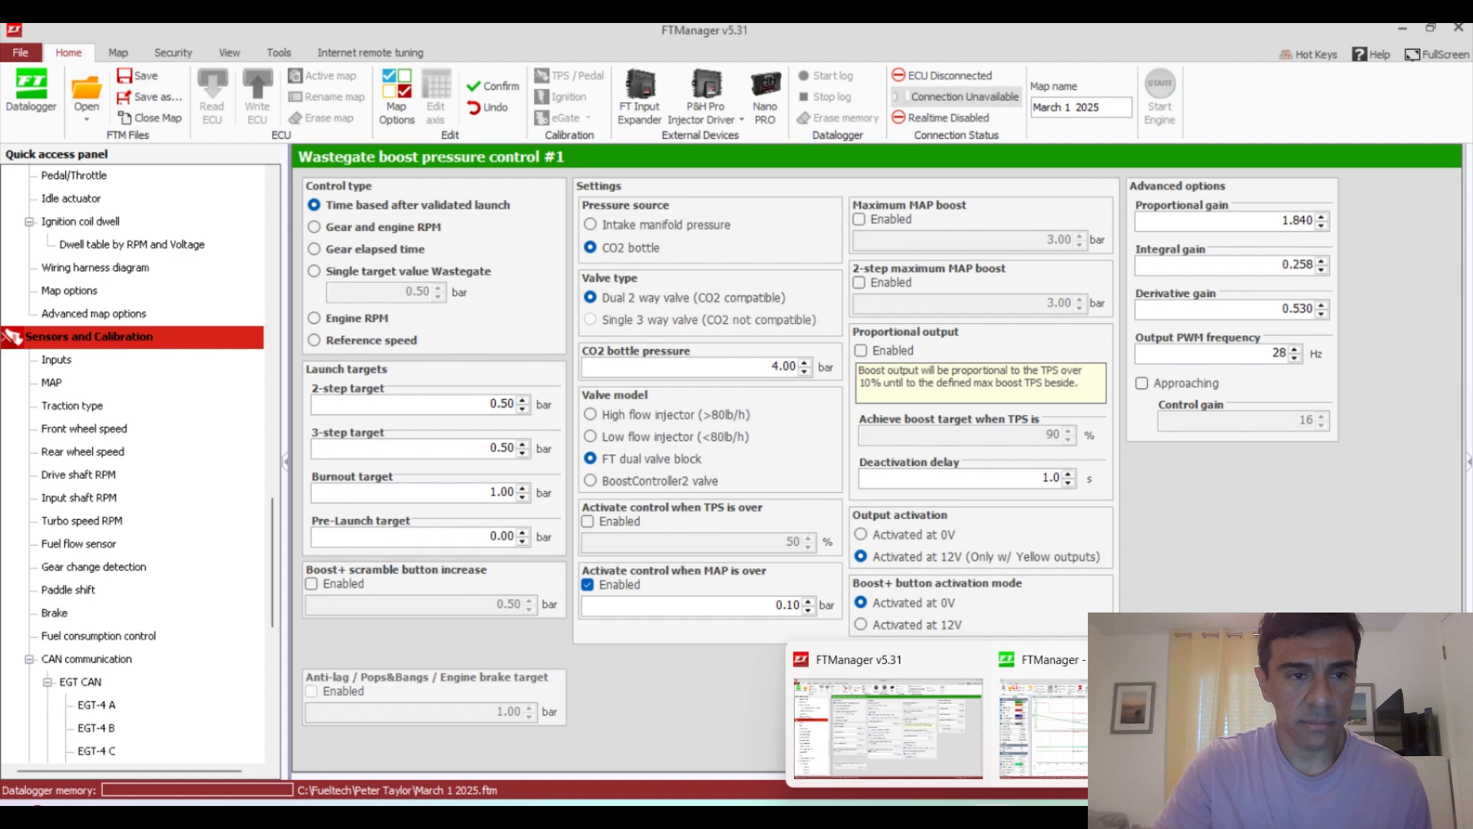
pyautogui.click(1044, 725)
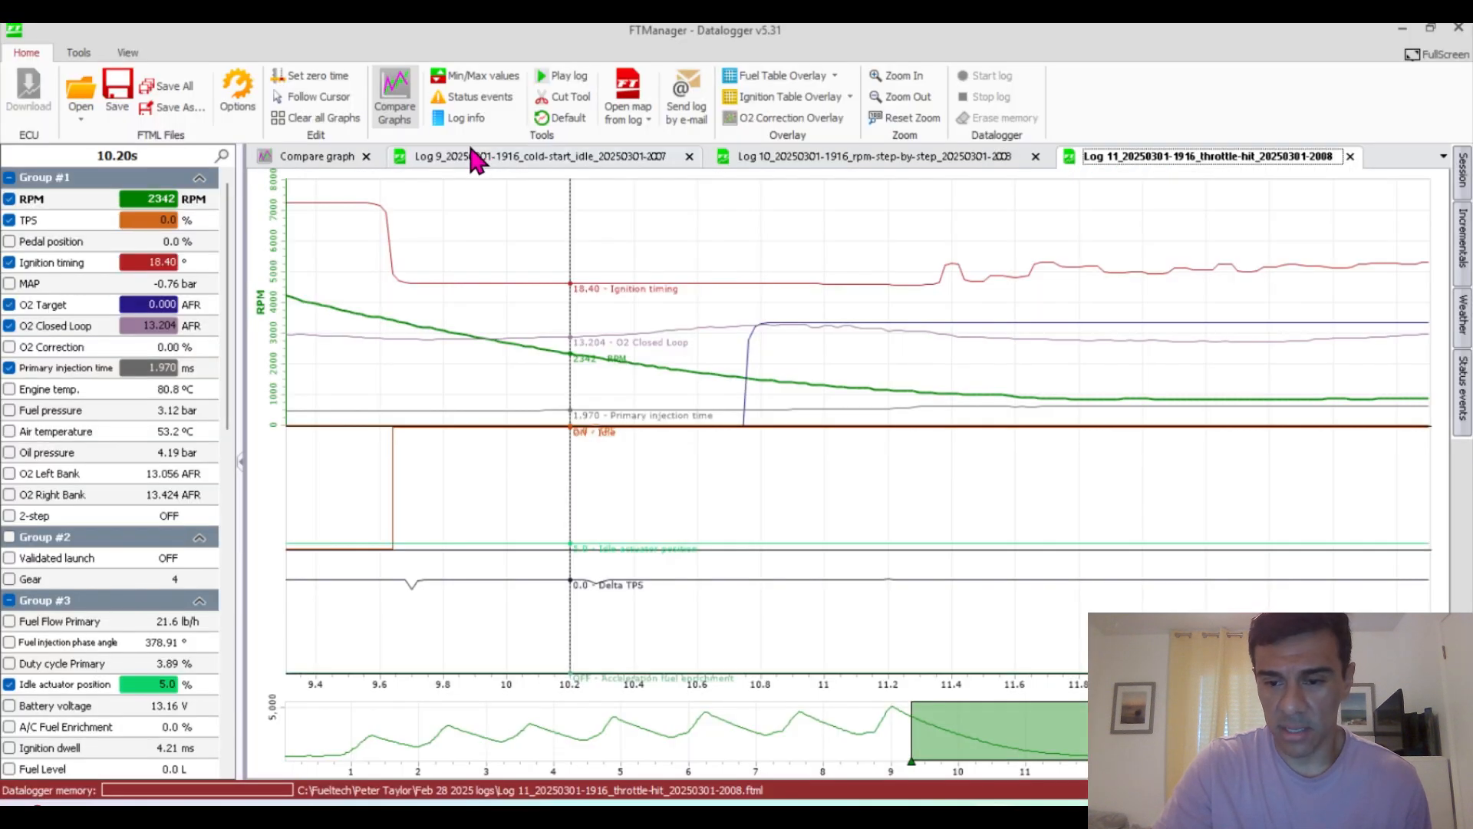
pyautogui.moveTo(959, 815)
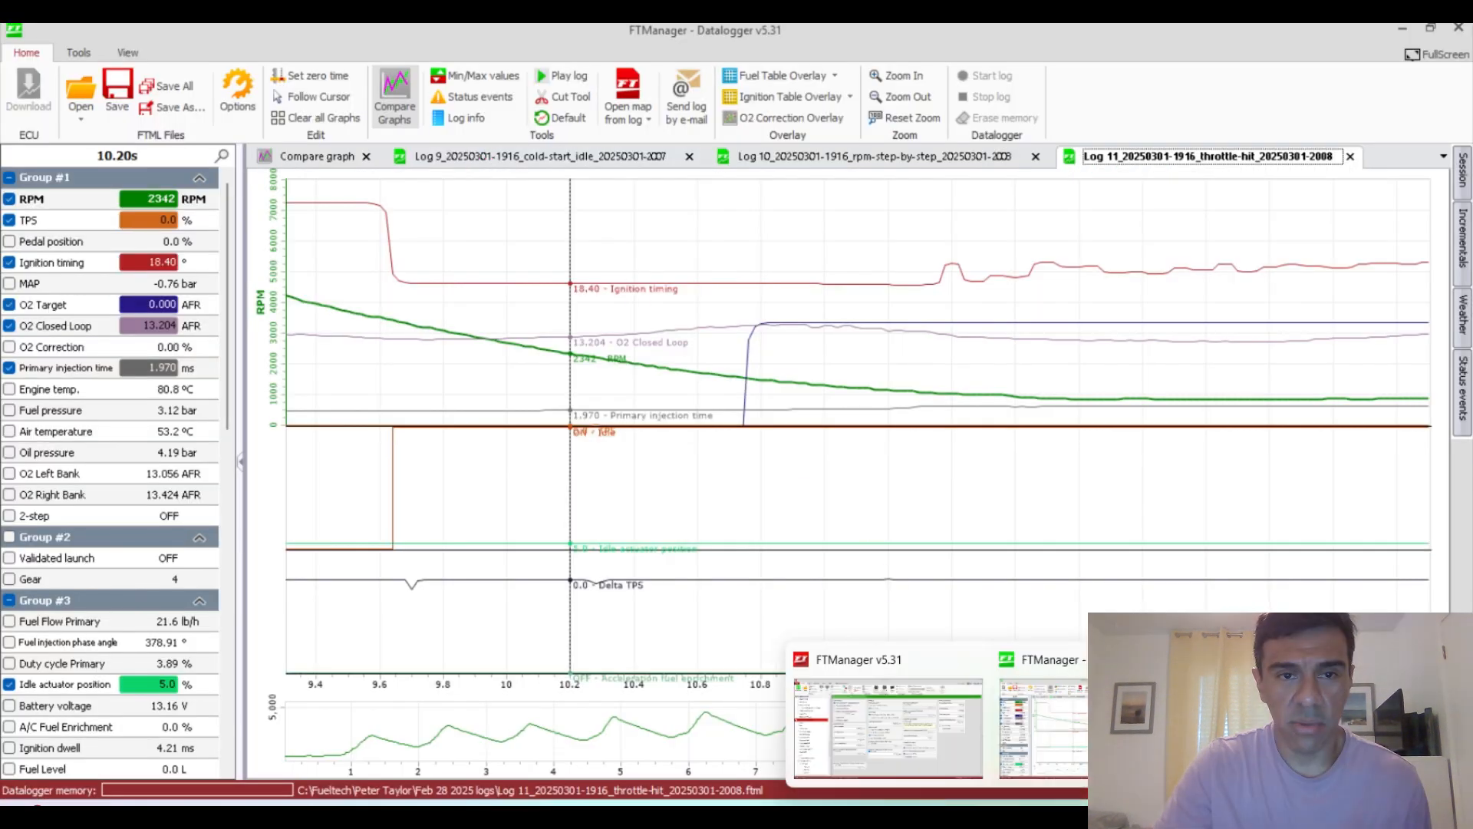
pyautogui.click(940, 764)
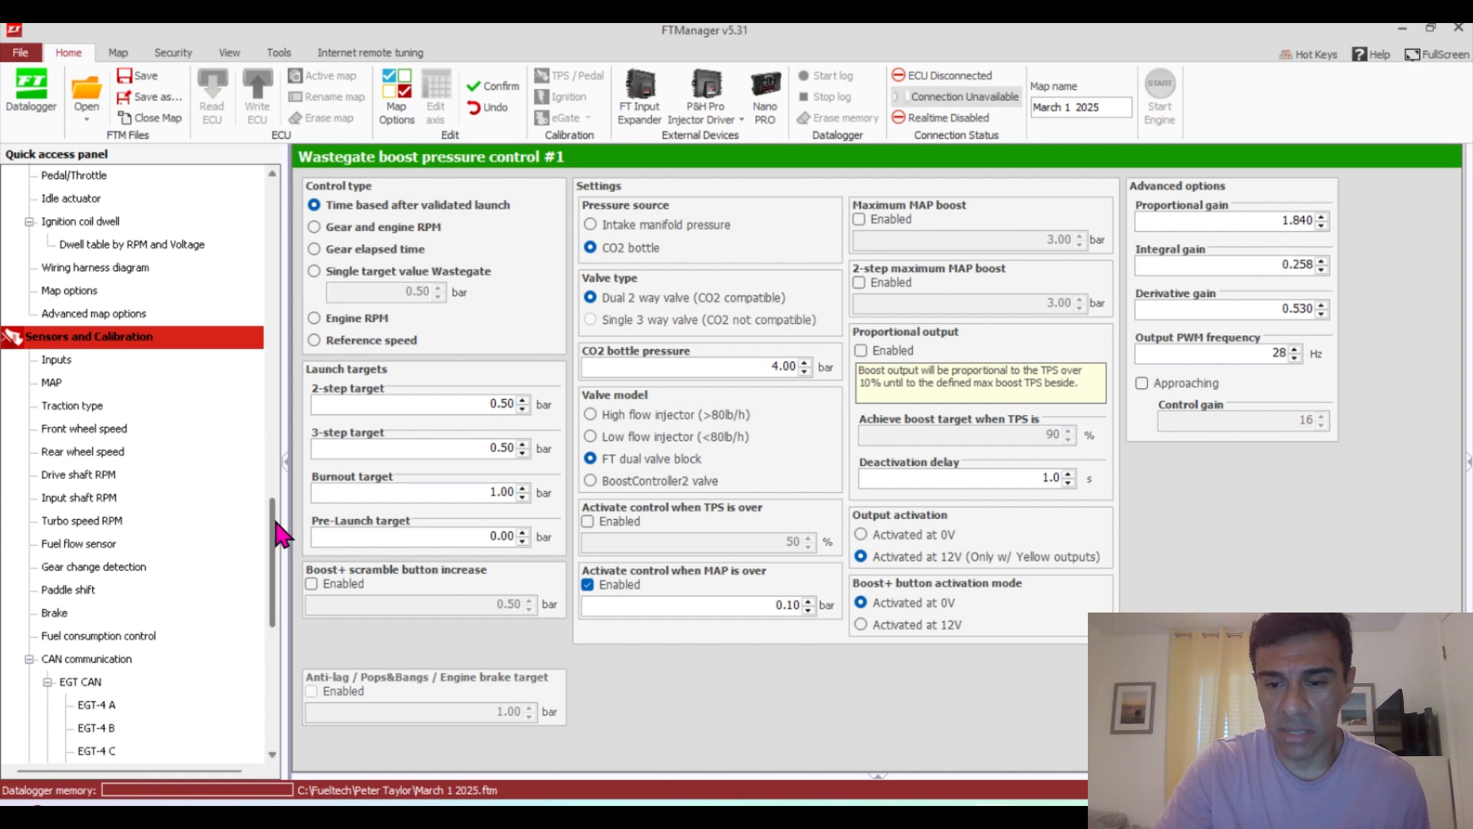
# Review the O2 closed loop settings and target table, rotating its 3D graph to view the surface
pyautogui.moveTo(274, 330); pyautogui.dragTo(275, 192)
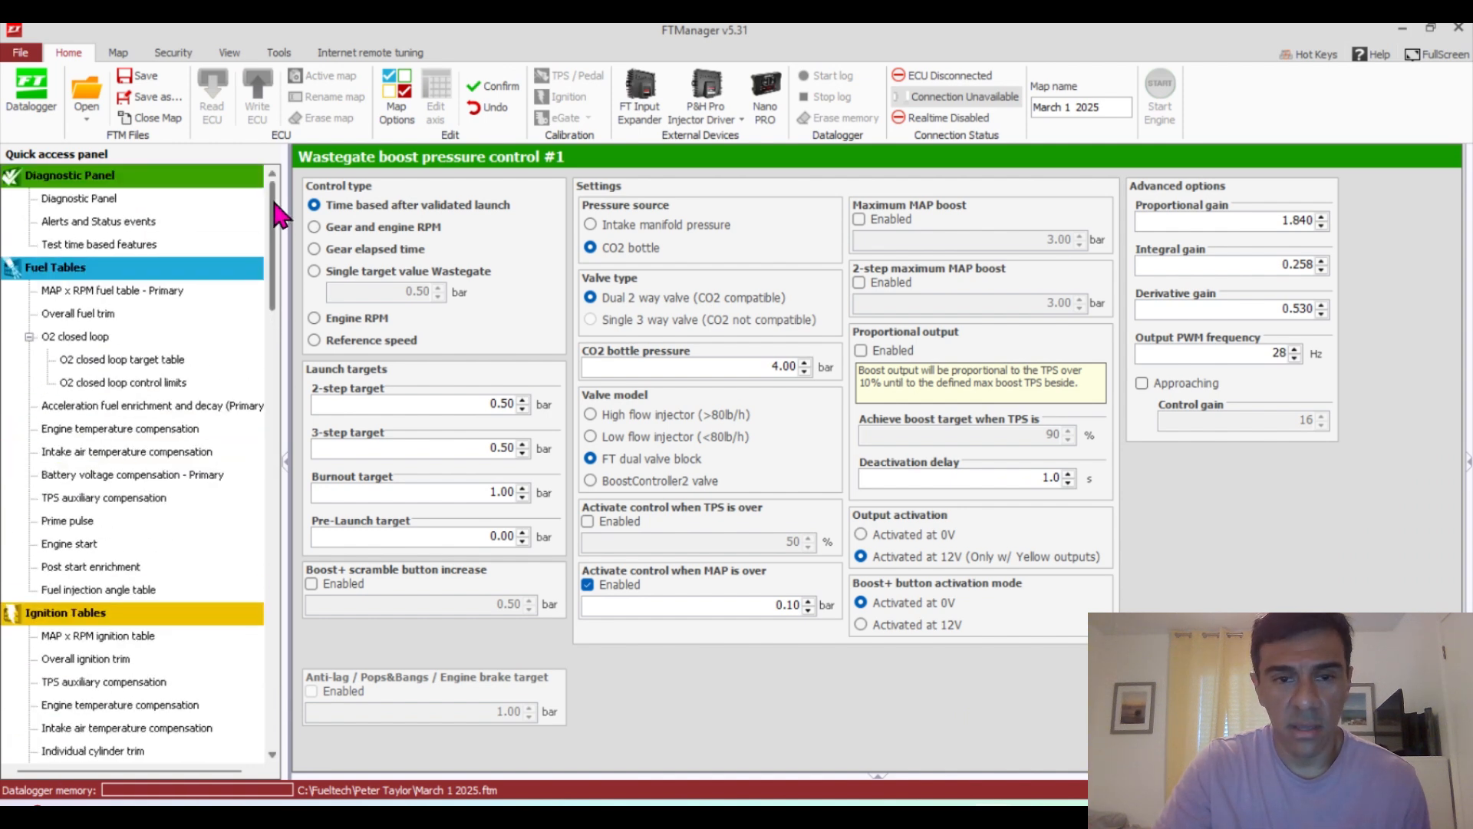
pyautogui.click(102, 337)
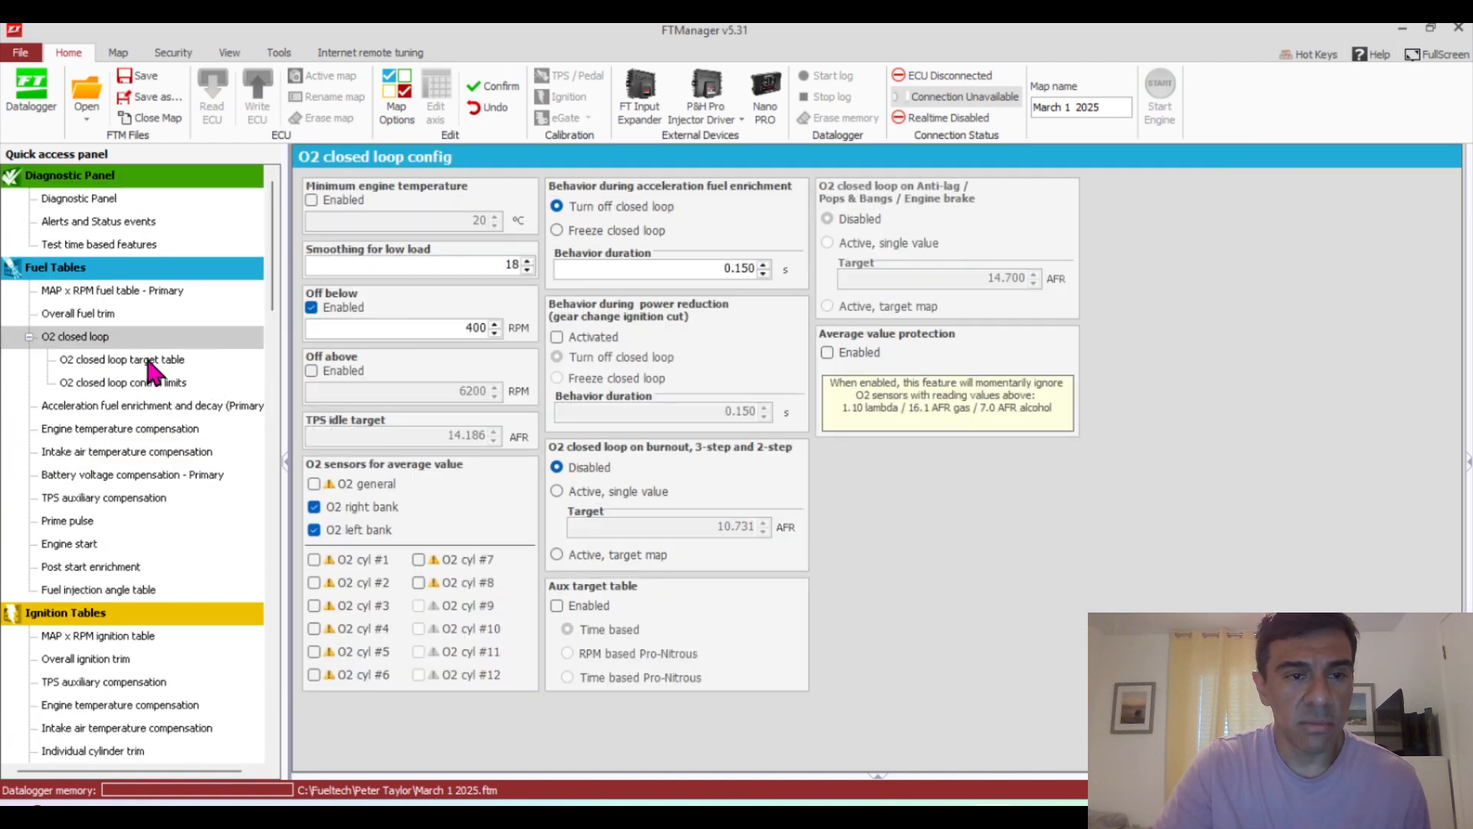
pyautogui.click(147, 360)
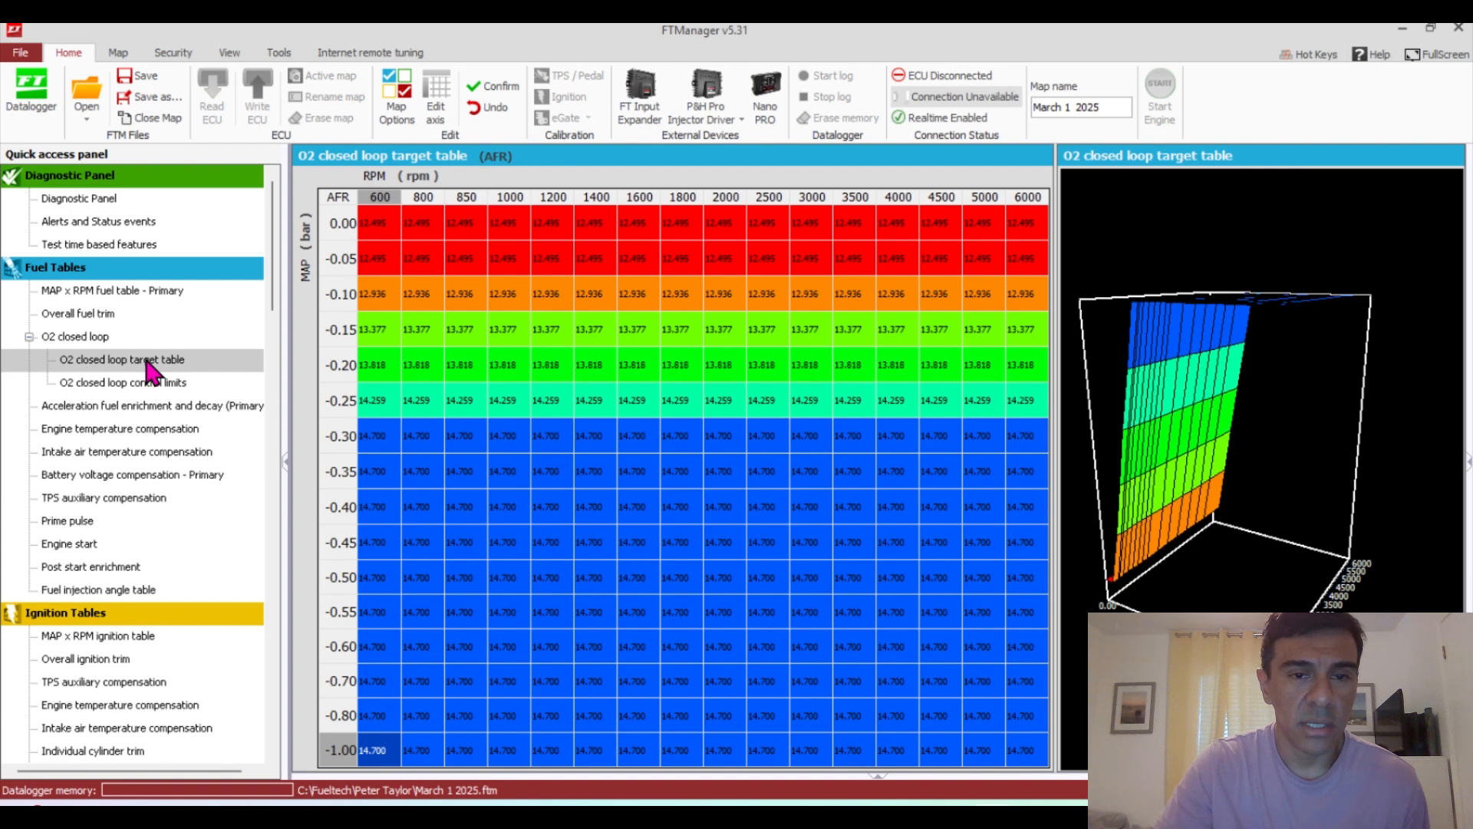
pyautogui.moveTo(1106, 297); pyautogui.dragTo(1185, 396)
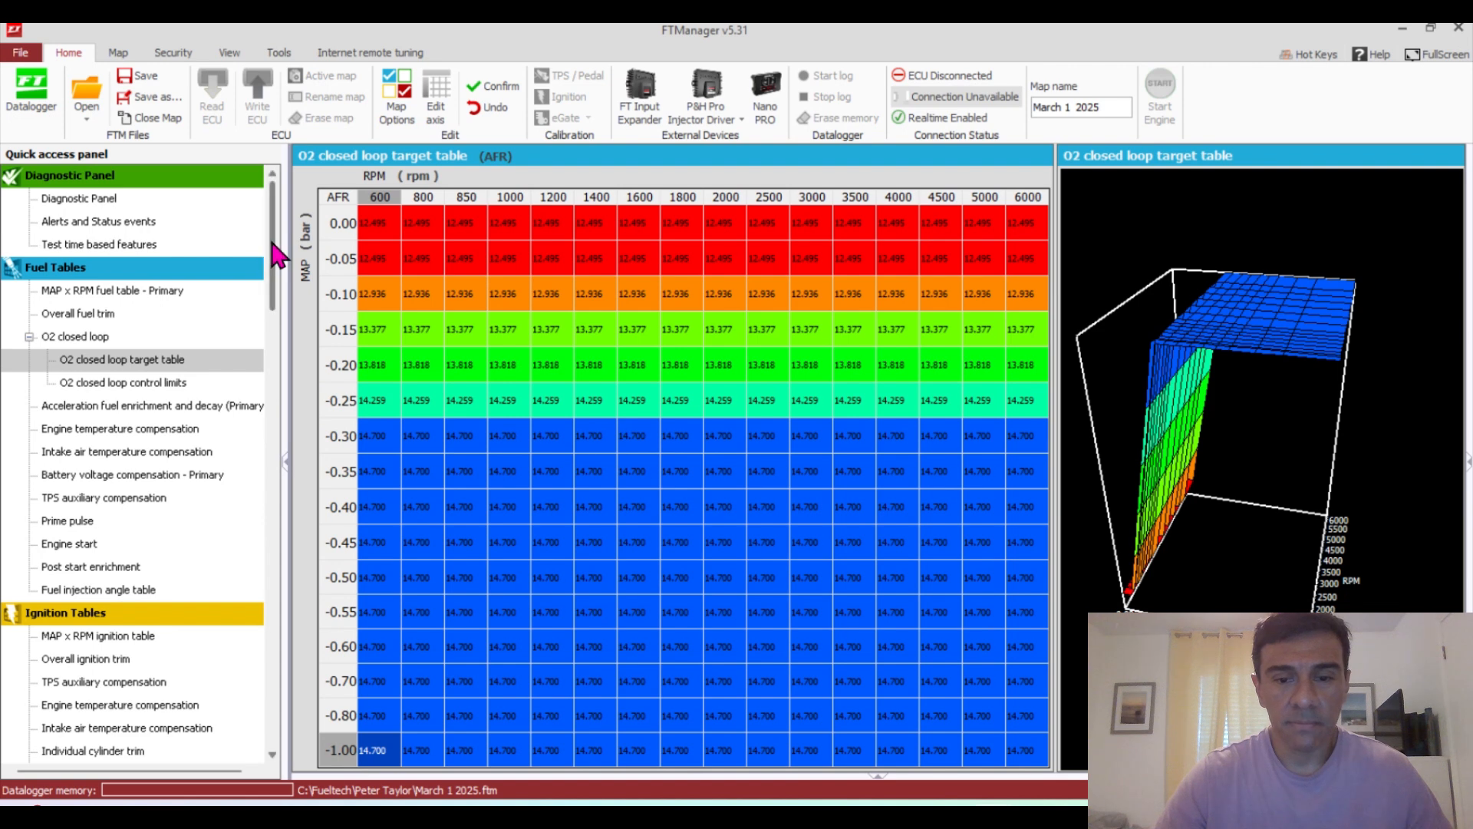
pyautogui.scroll(-2, 276, 277)
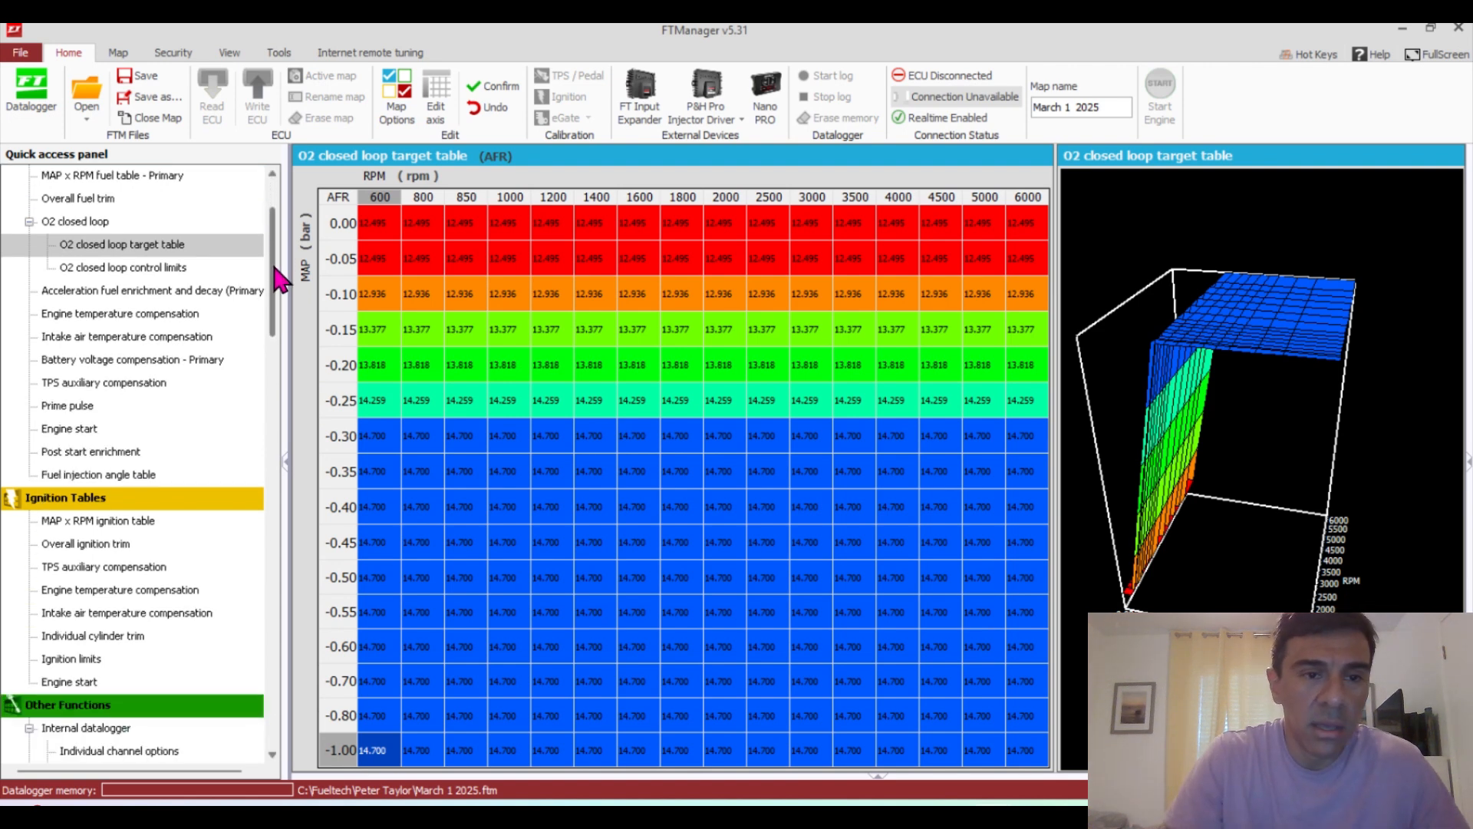